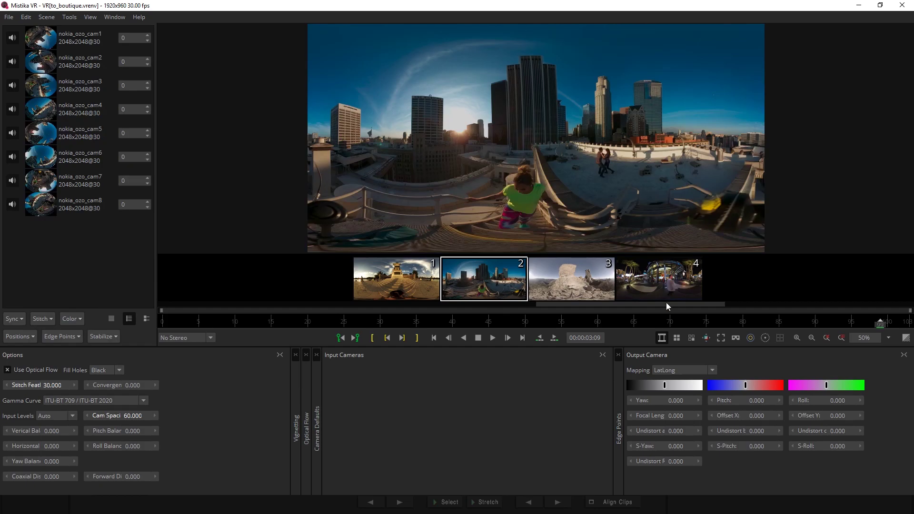
- Examine the camera boundaries and edge points of the rooftop scene 2, then hide the overlays
left_click(764, 337)
left_click(750, 338)
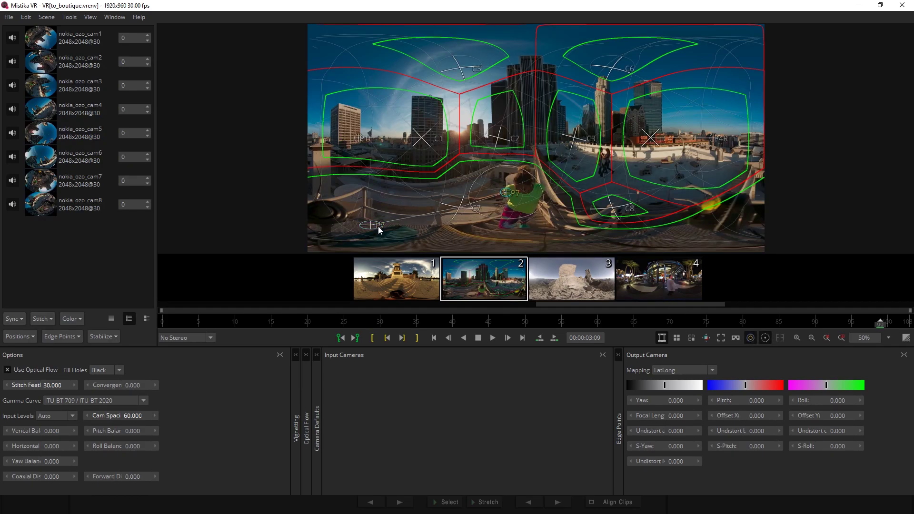
left_click(504, 194)
left_click(762, 337)
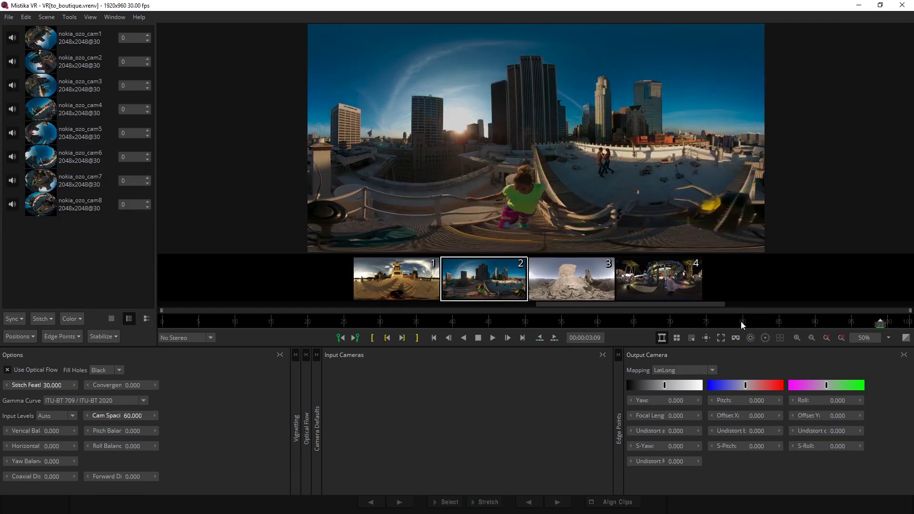
- Open the rock landscape scene 3 and check its edge points, camera boundaries and sync options
left_click(576, 277)
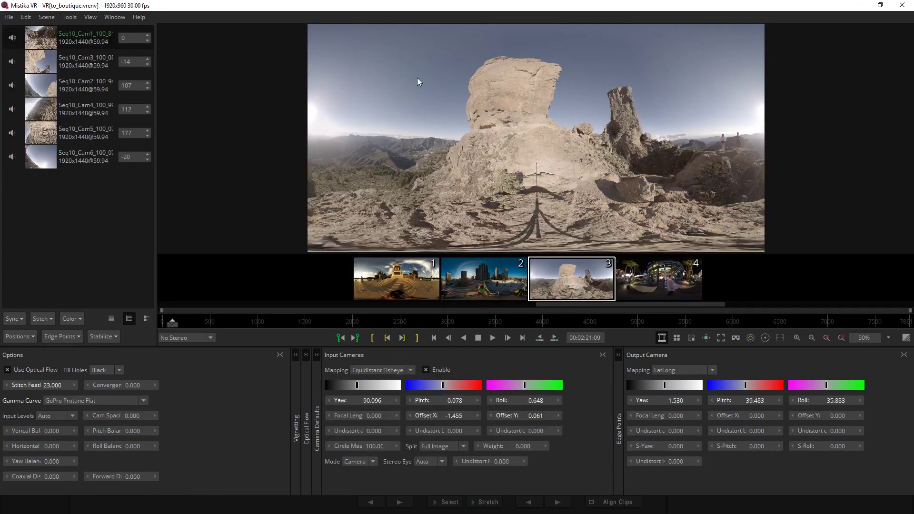
left_click(751, 338)
left_click(766, 338)
left_click(15, 319)
- Open the night scene 4 and inspect its camera boundaries and edge points at the frame around 00:00:21:21
left_click(655, 282)
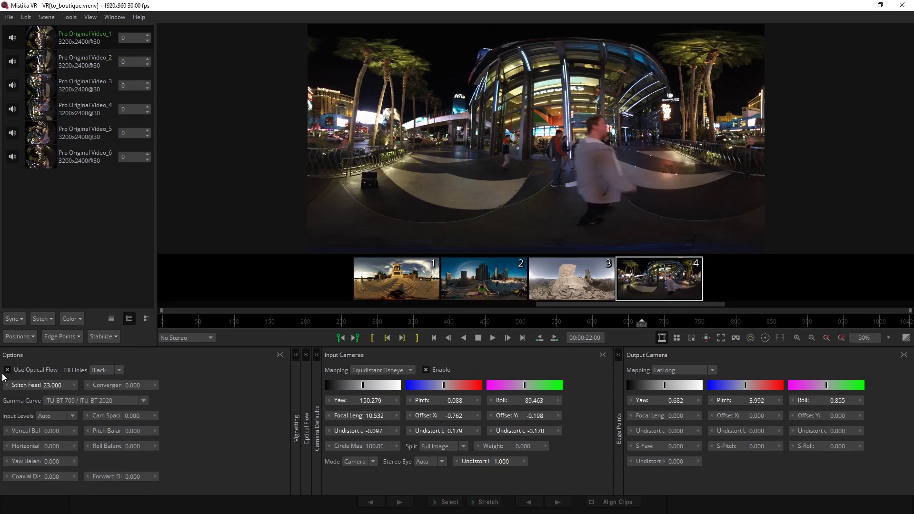
left_click(764, 338)
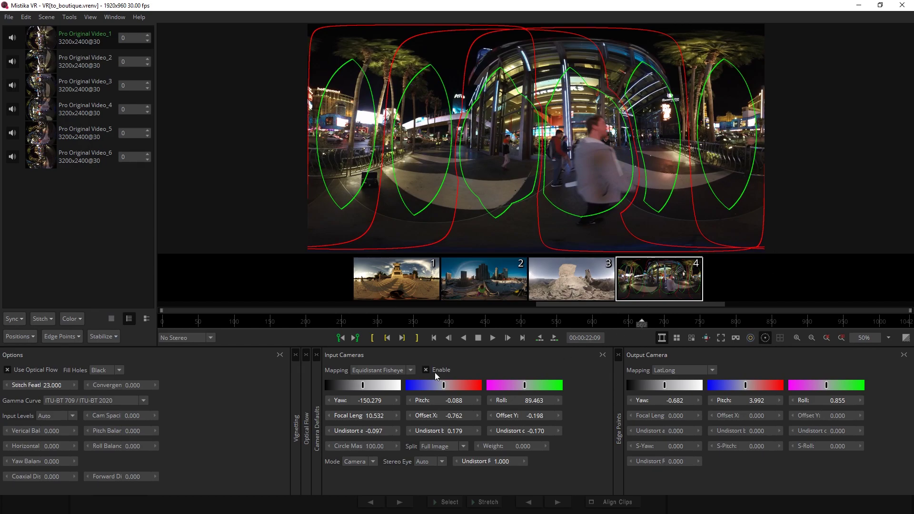
left_click(750, 337)
left_click(590, 152)
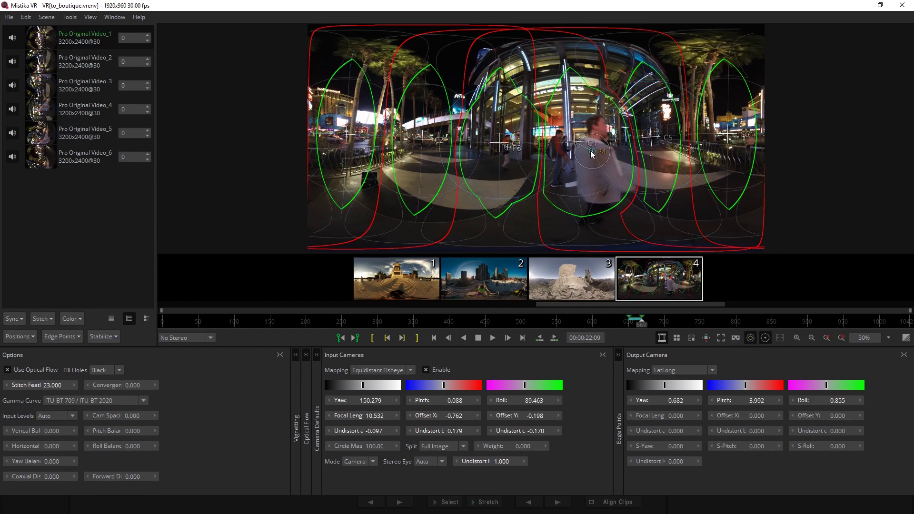
left_click(629, 324)
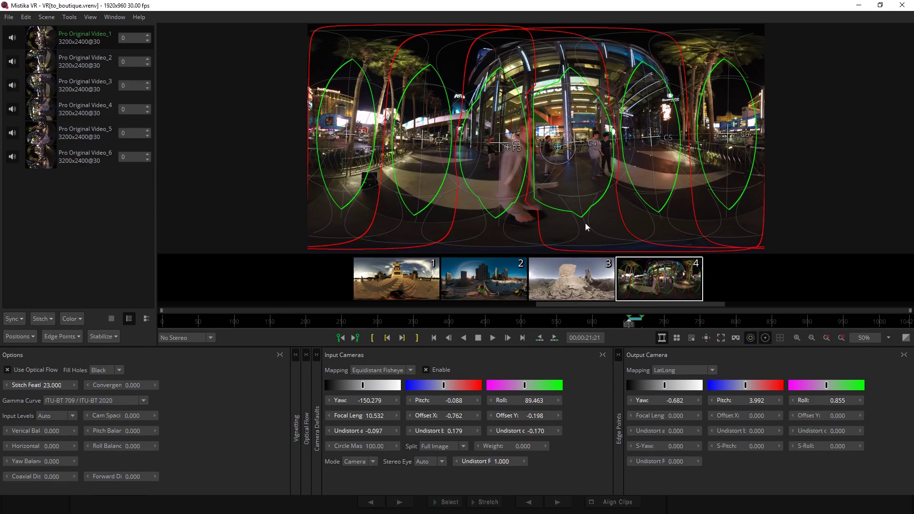
left_click(765, 339)
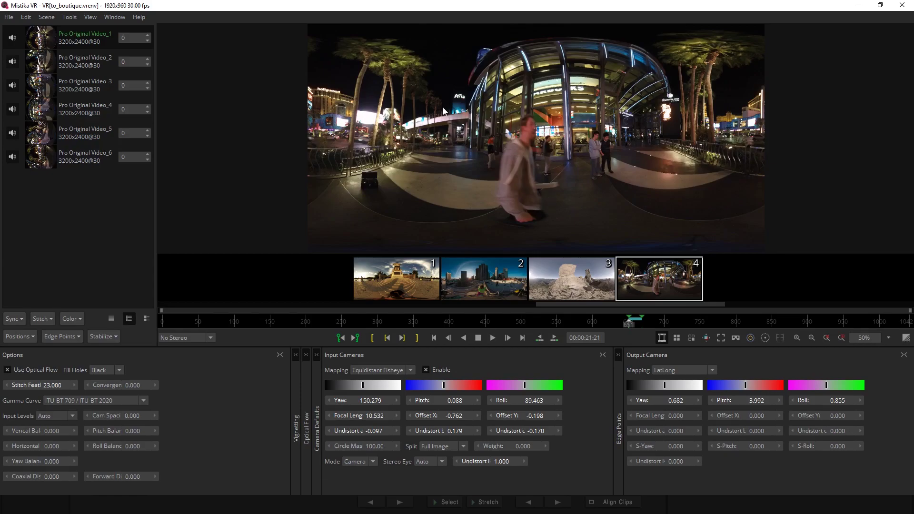
- Save the stitched sequence as to_boutique.vrenv in the VR project's DATA folder
left_click(6, 21)
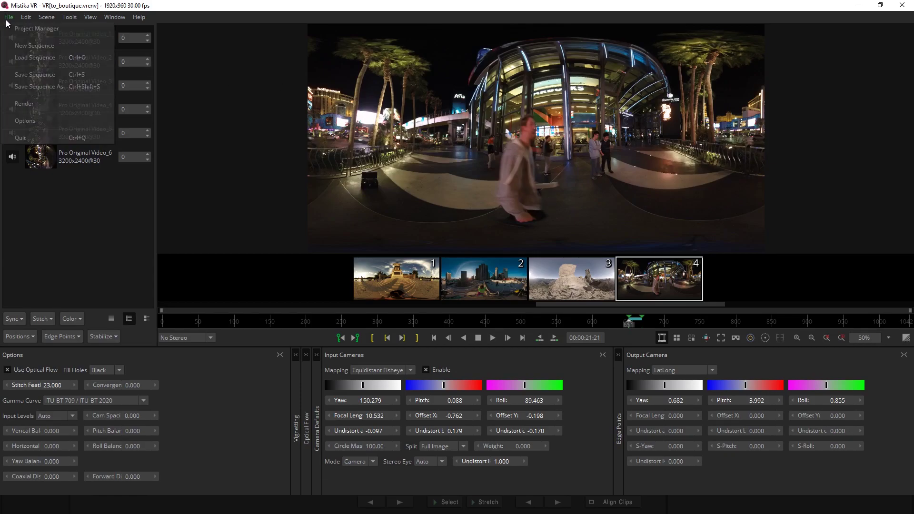
left_click(39, 90)
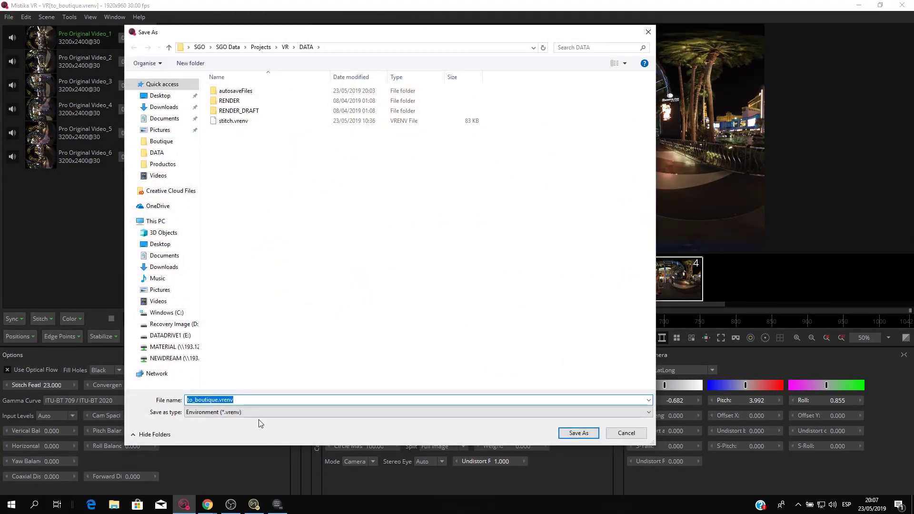
left_click(294, 399)
left_click(578, 433)
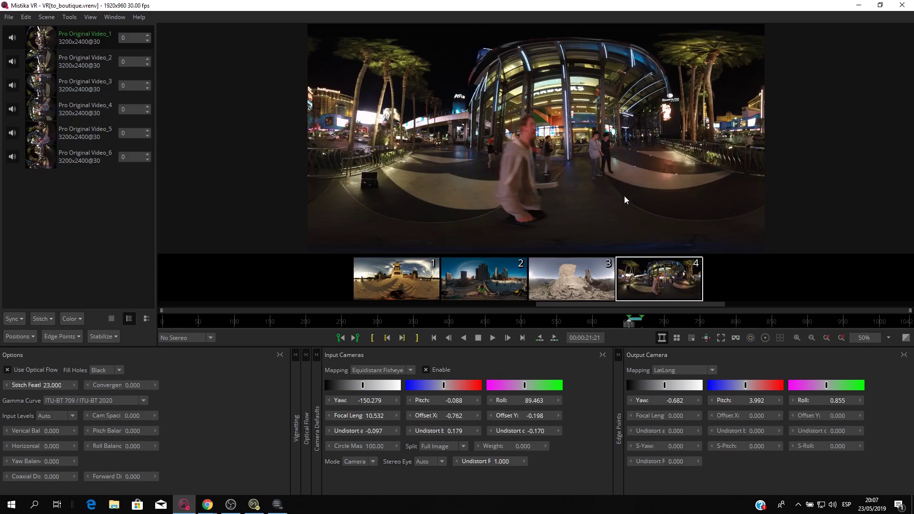
- Switch to Mistika Boutique and delete the existing clips from the timeline
left_click(253, 504)
left_click_drag(365, 220, 228, 164)
key("Delete")
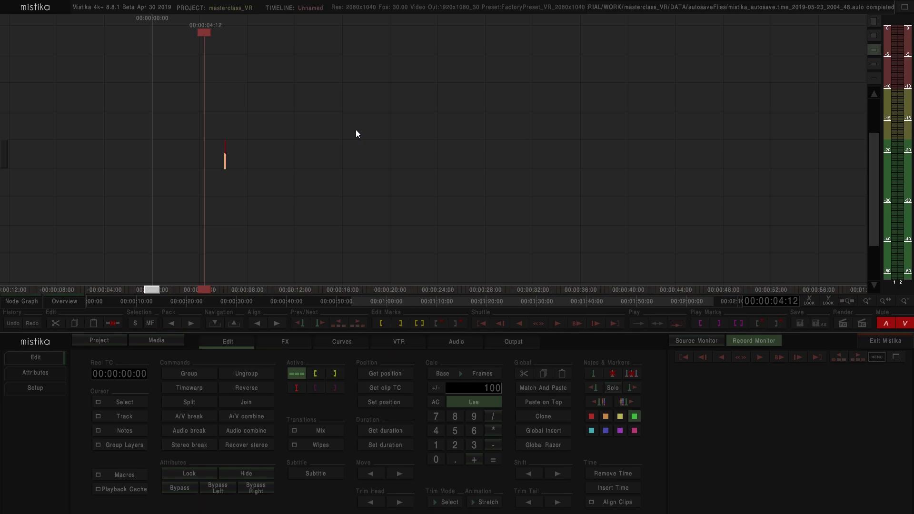
- Bring up the Mistika Setup window and review the list of available project presets without changing the selection
key("alt+Tab")
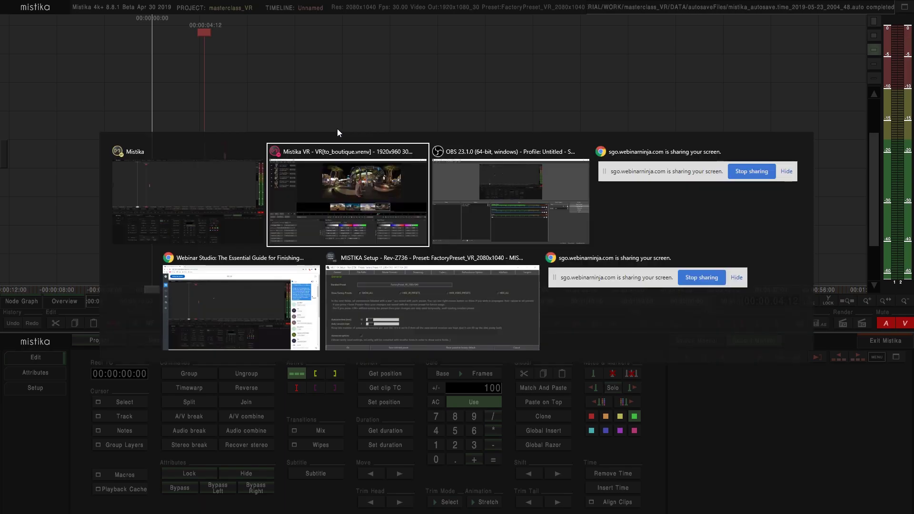
left_click(378, 312)
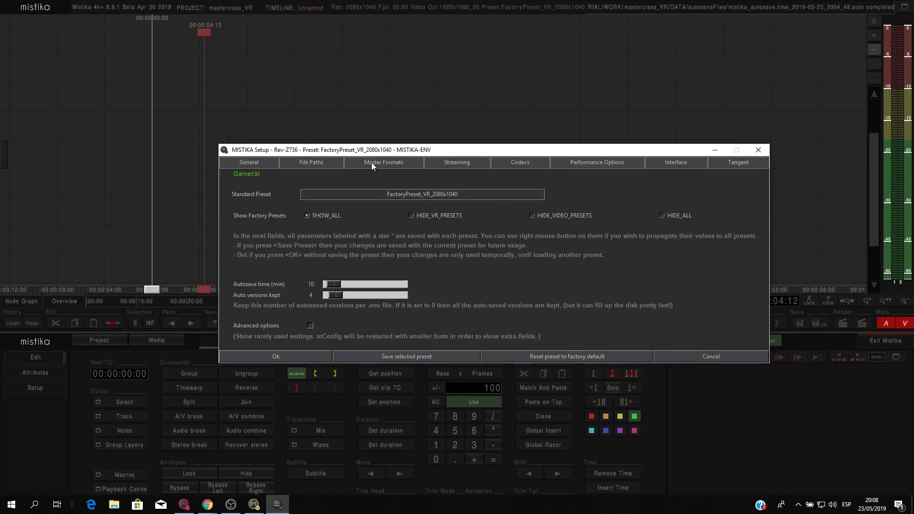
left_click_drag(408, 154, 376, 125)
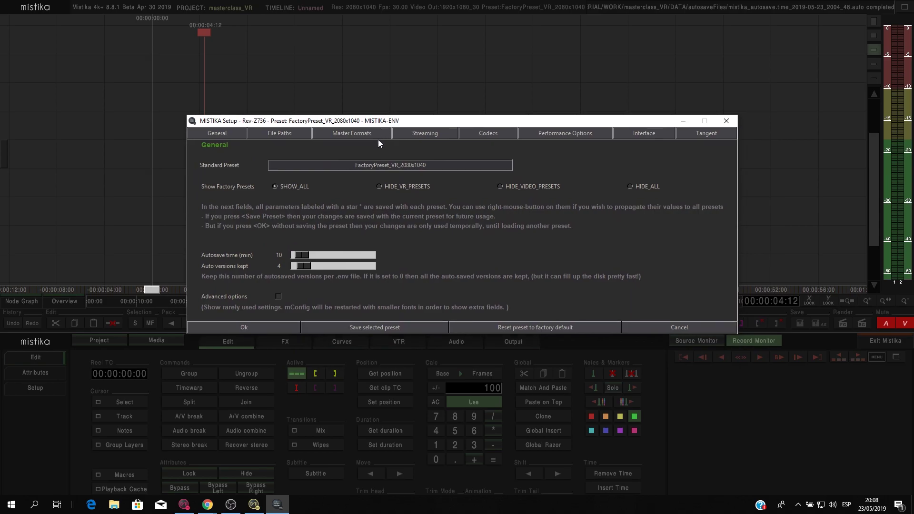
left_click(364, 168)
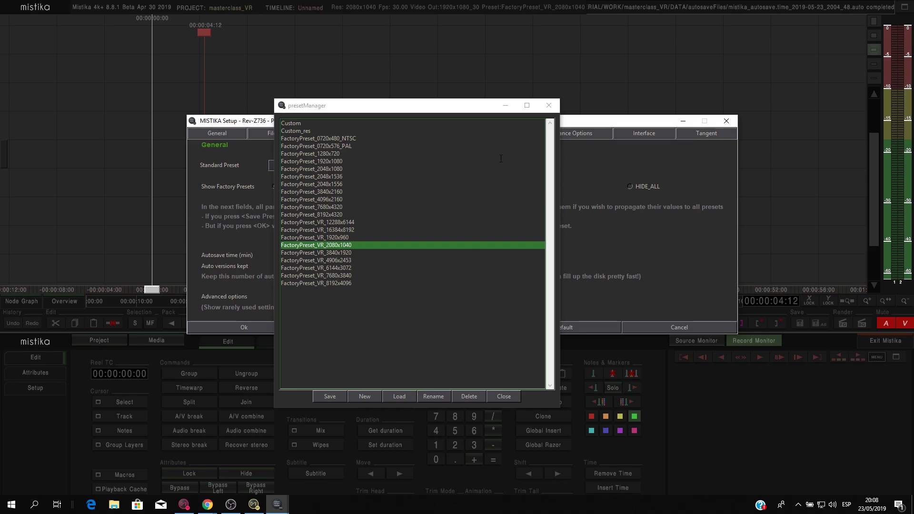
left_click(549, 106)
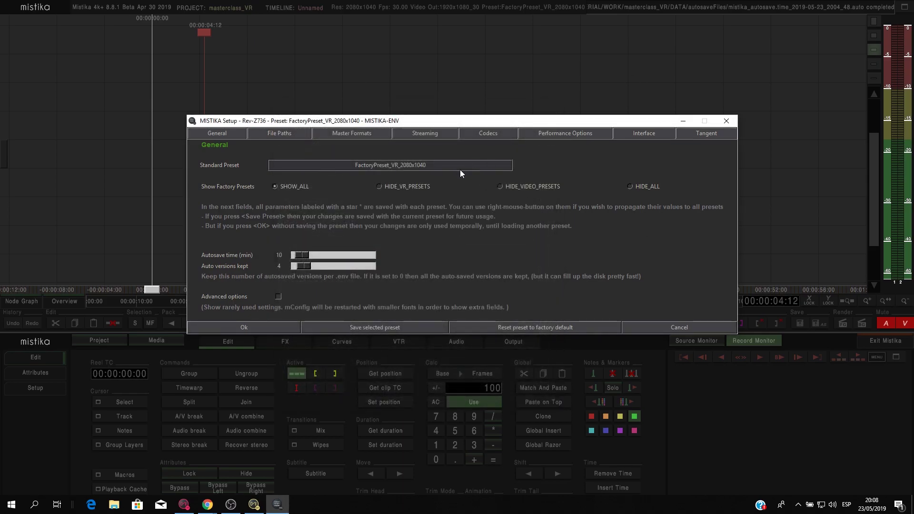
- Review the Master Formats settings of the FactoryPreset_VR_2080x1040 preset and accept the setup
left_click(354, 135)
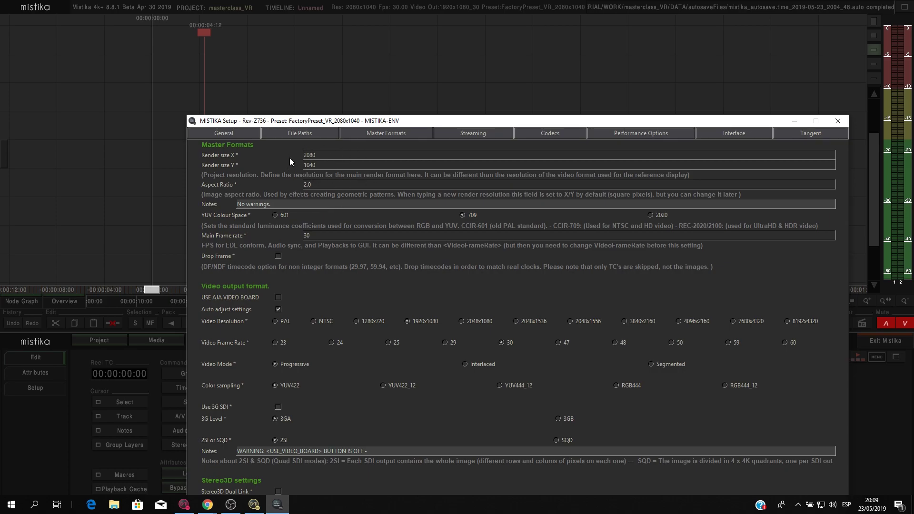
left_click_drag(361, 122, 348, 73)
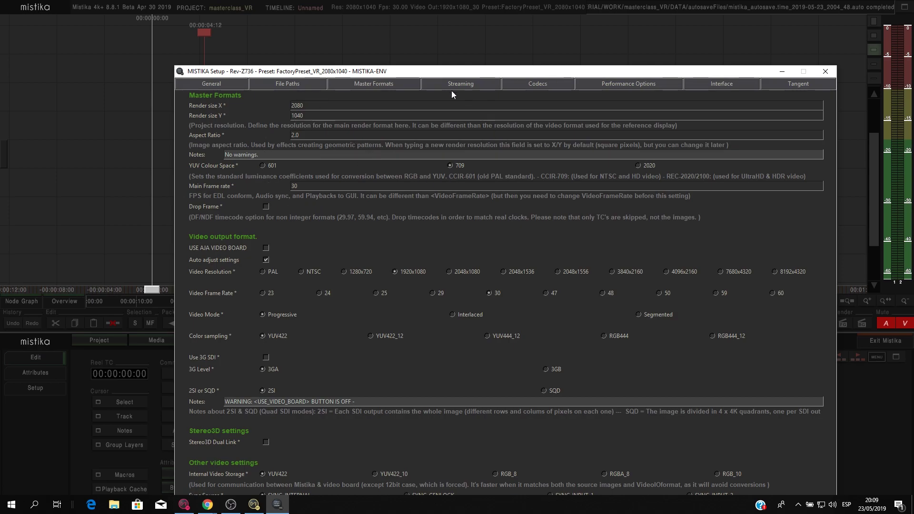
left_click(218, 85)
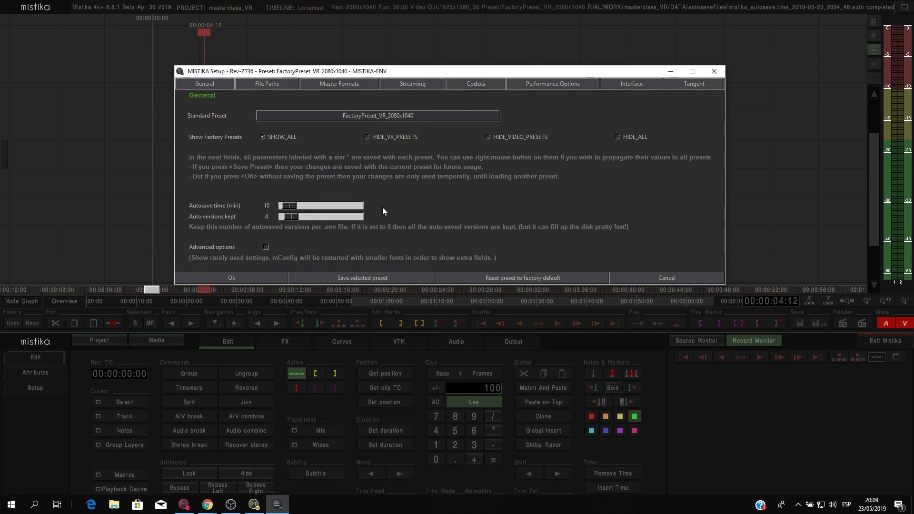
left_click(248, 278)
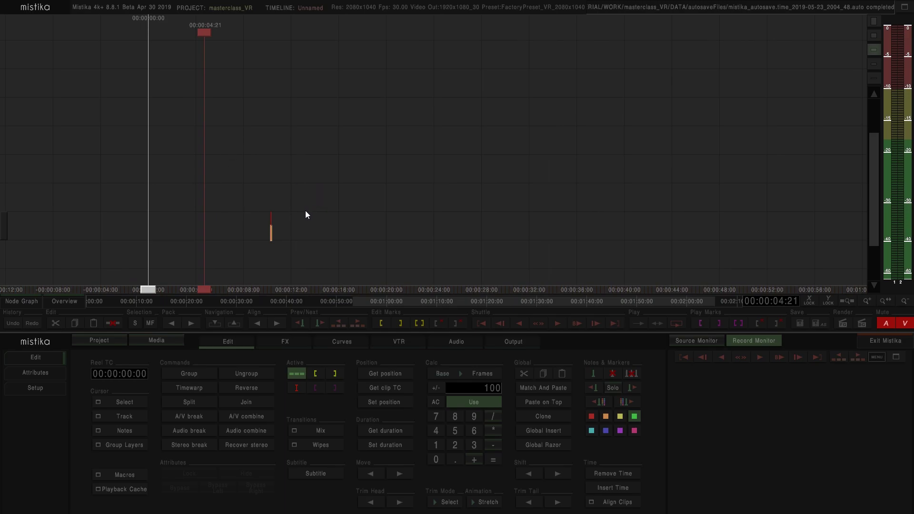
left_click_drag(247, 176, 276, 175)
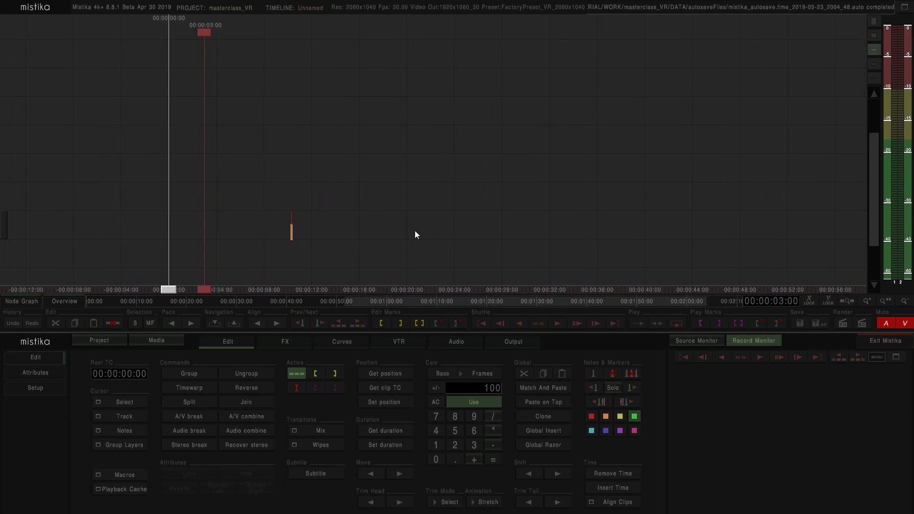
key("alt+Tab")
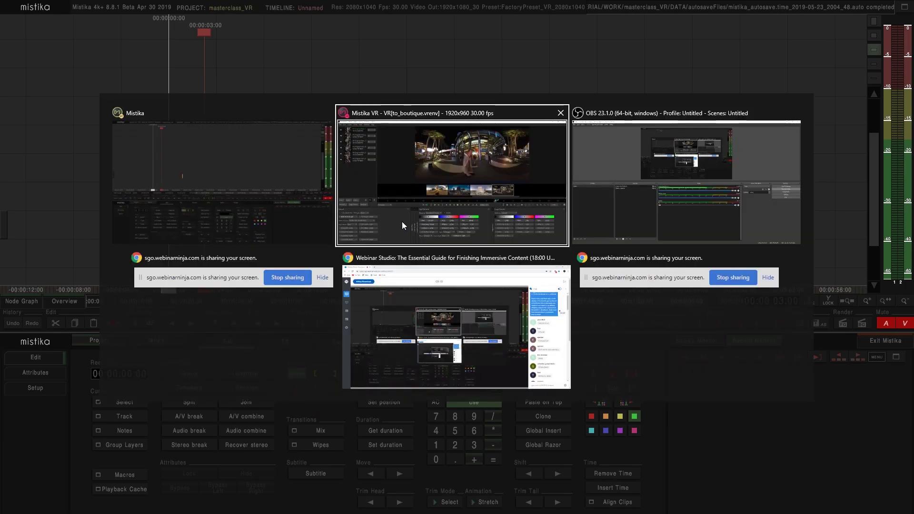
left_click(433, 201)
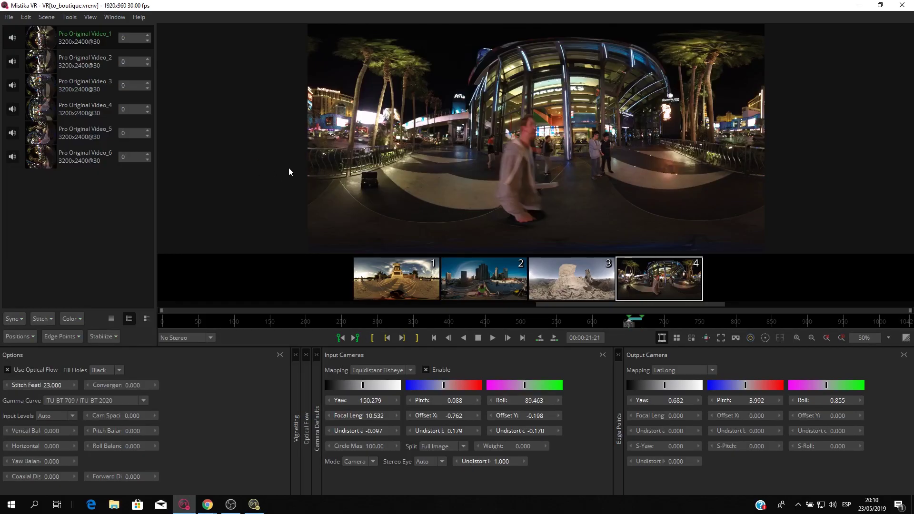
key("alt+Tab")
left_click(412, 182)
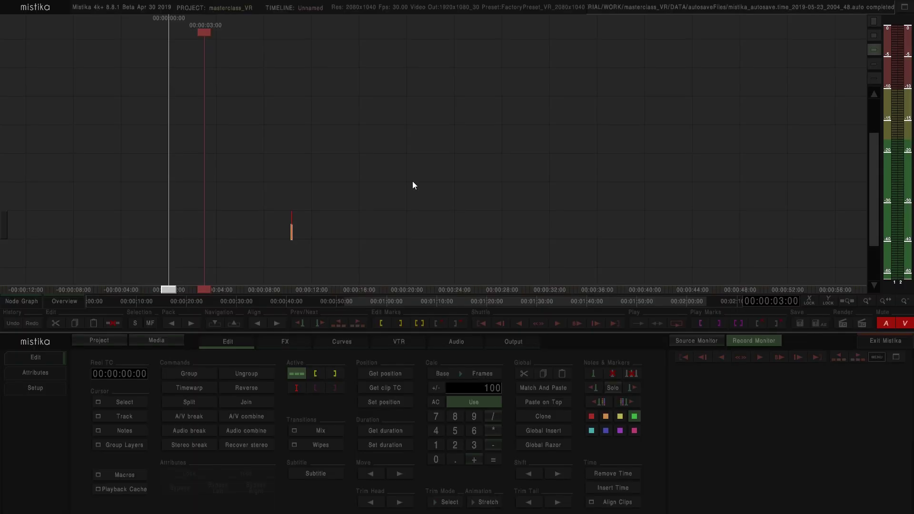
- Open the media file manager and go to the bookmarked VR project folder
left_click(247, 144)
left_click(161, 346)
left_click_drag(291, 274, 251, 106)
left_click_drag(586, 94, 586, 4)
left_click_drag(458, 14, 478, 50)
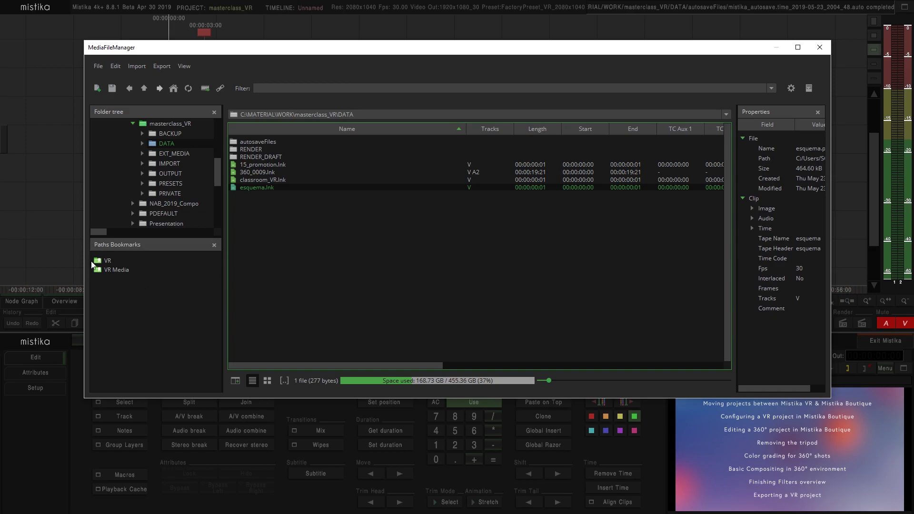
left_click(123, 262)
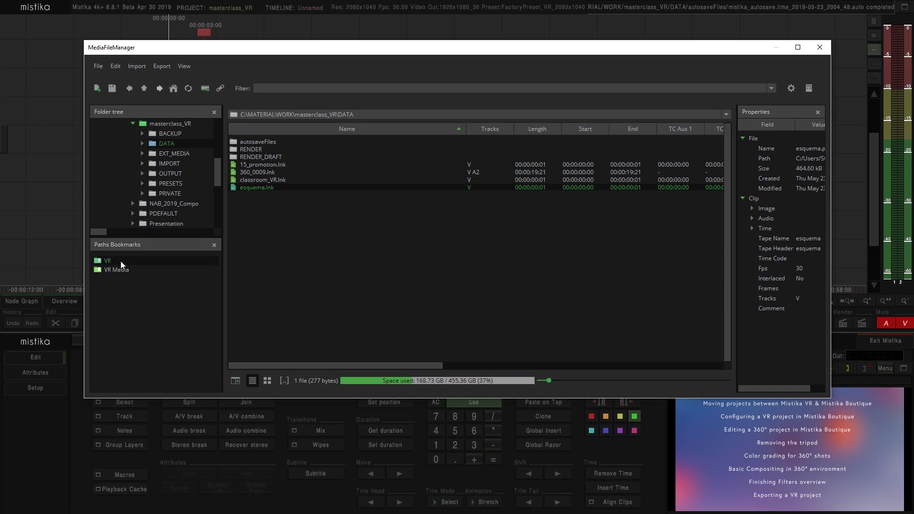
double_click(122, 264)
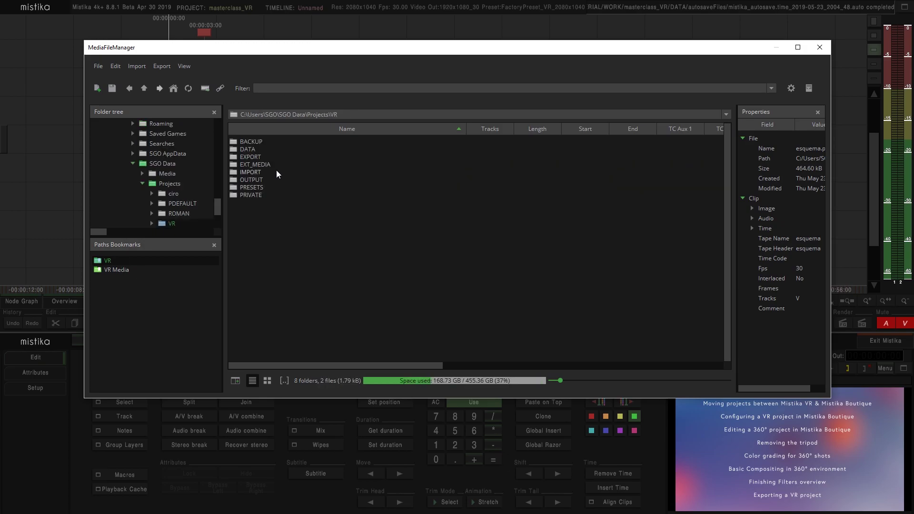
- Load to_boutique.vrenv from the DATA folder into the timeline and close the file manager
left_click(257, 152)
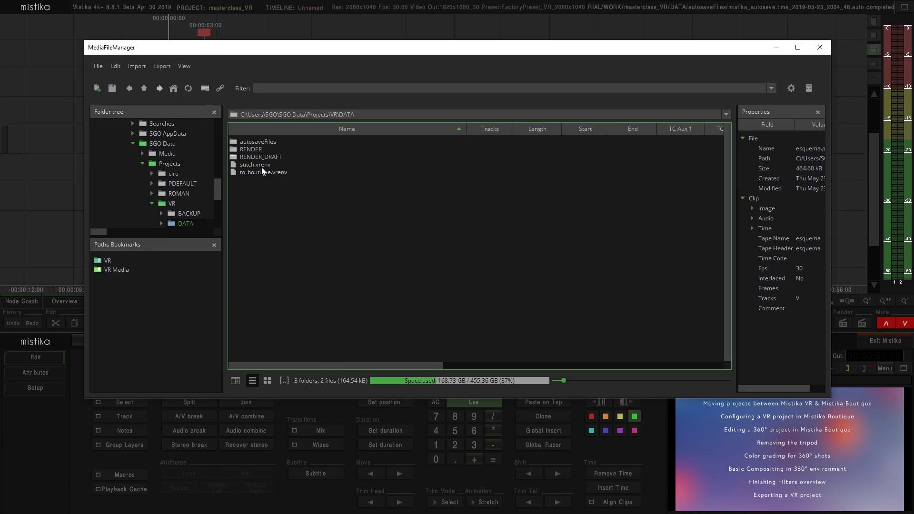
left_click(252, 165)
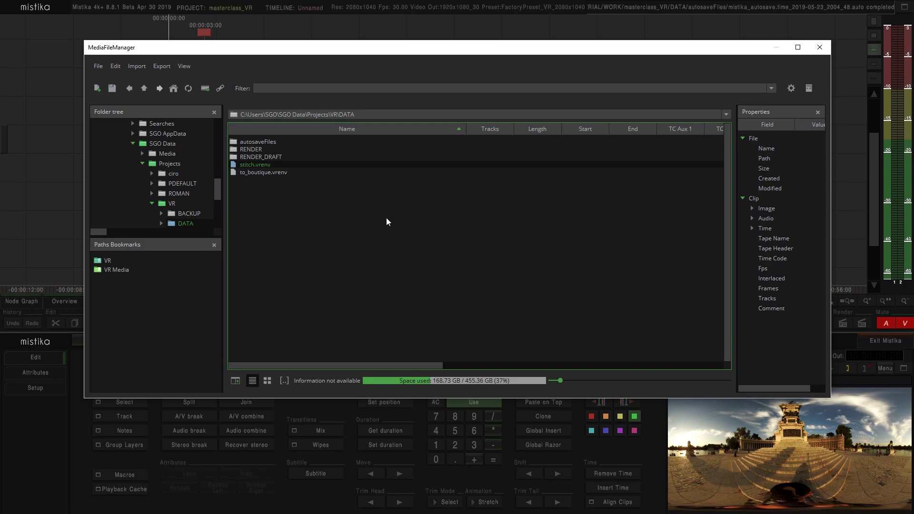
left_click(283, 173)
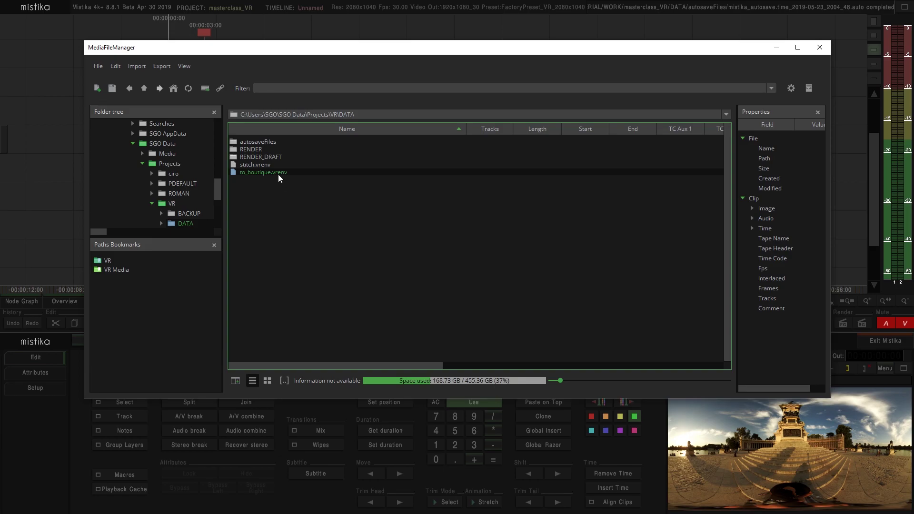
left_click_drag(500, 47, 448, 188)
left_click(768, 187)
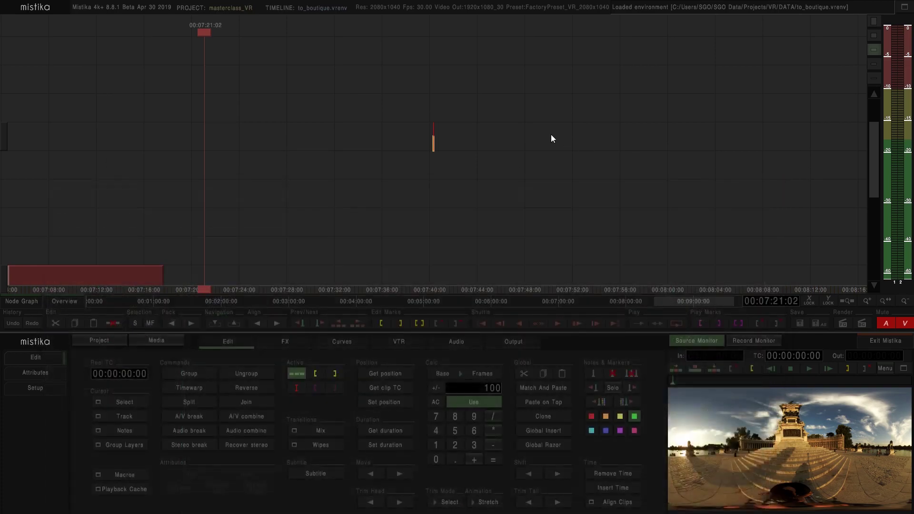
- Select all the VR Stitch groups on the timeline and move them to start at 00:00:00:00
left_click(873, 65)
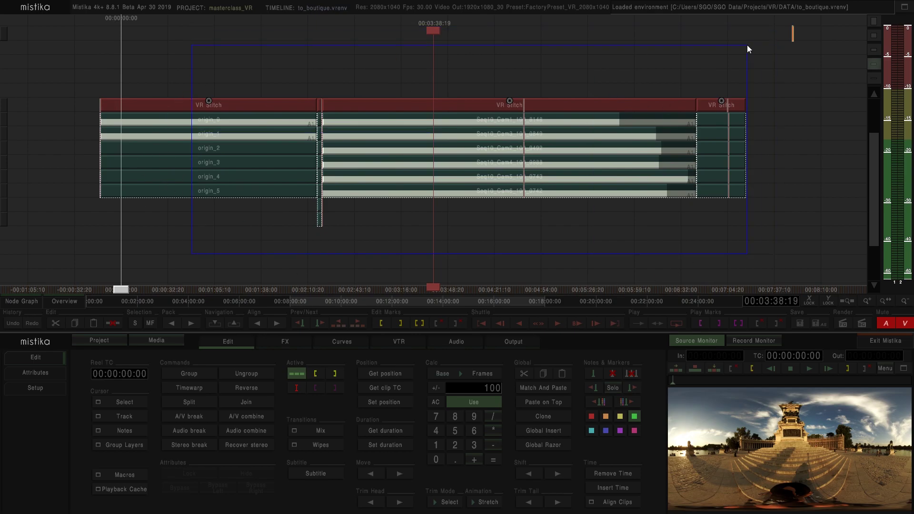
left_click_drag(746, 45, 747, 45)
left_click_drag(505, 105, 518, 105)
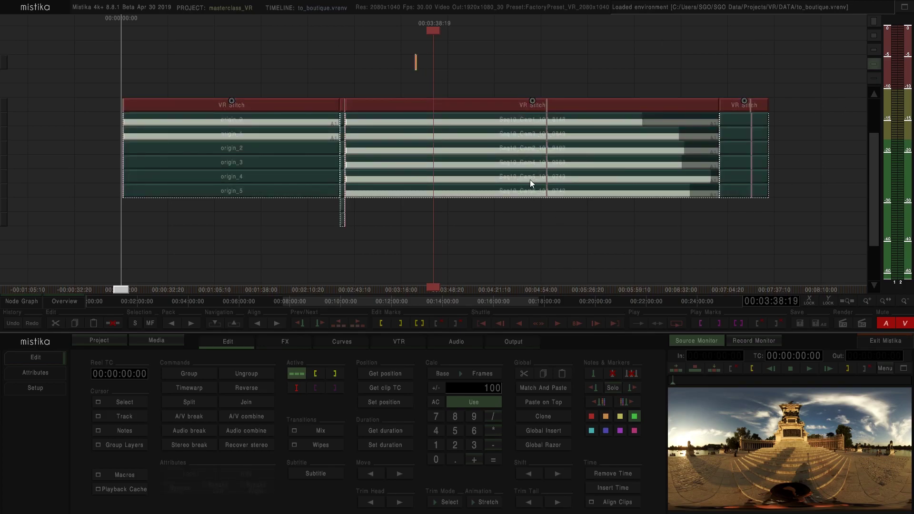
- Switch to Mistika VR to view the four source scenes of to_boutique.vrenv and return to Mistika Boutique
key("alt+Tab")
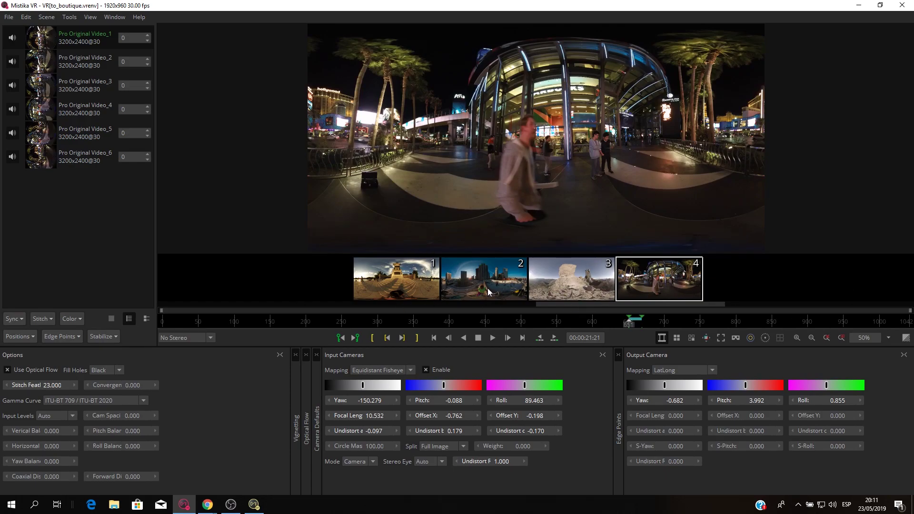
key("alt+Tab")
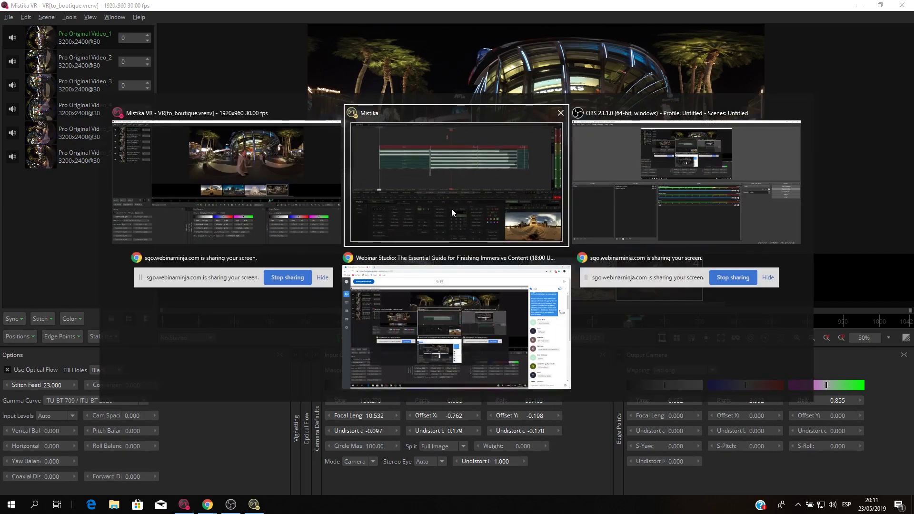
left_click(451, 209)
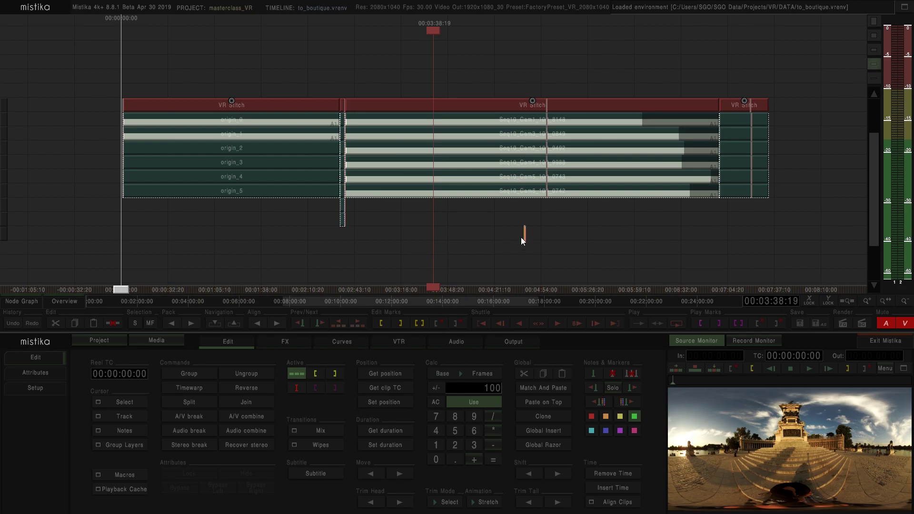
- Examine the individual camera clips and their audio offsets inside the Seq10 VR Stitch group
scroll(517, 237, "down", 1)
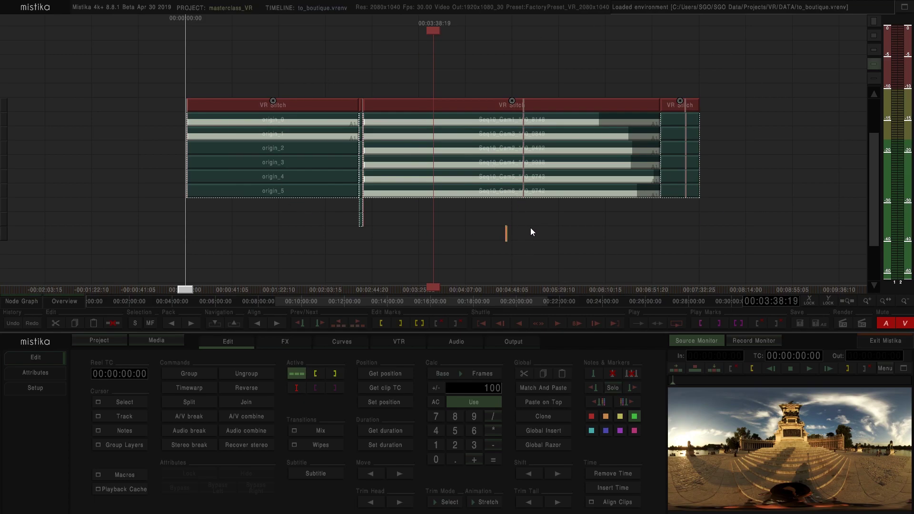
left_click_drag(545, 73, 473, 69)
scroll(550, 67, "up", 3)
scroll(538, 81, "up", 3)
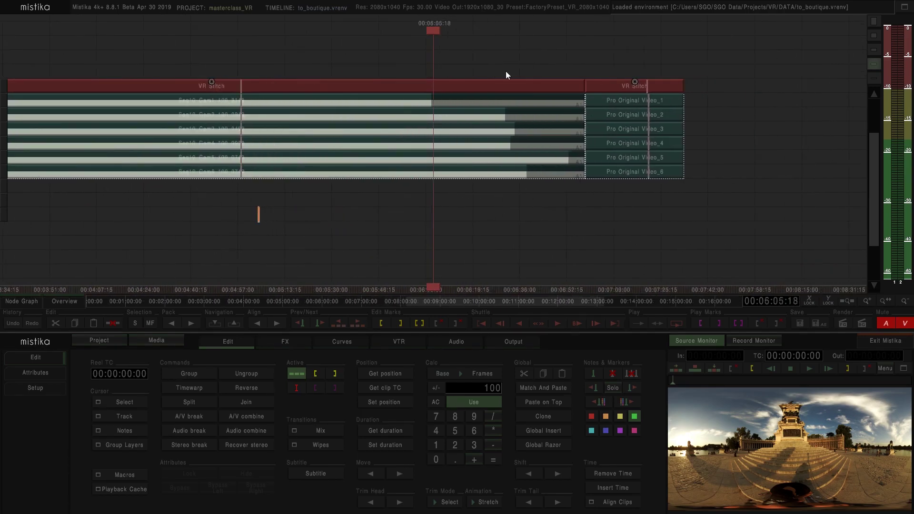
scroll(493, 108, "up", 3)
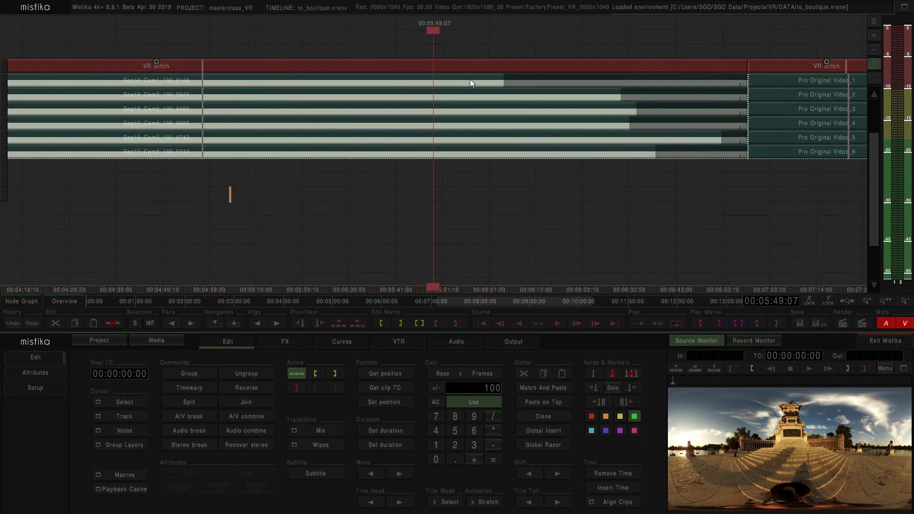
left_click(583, 96)
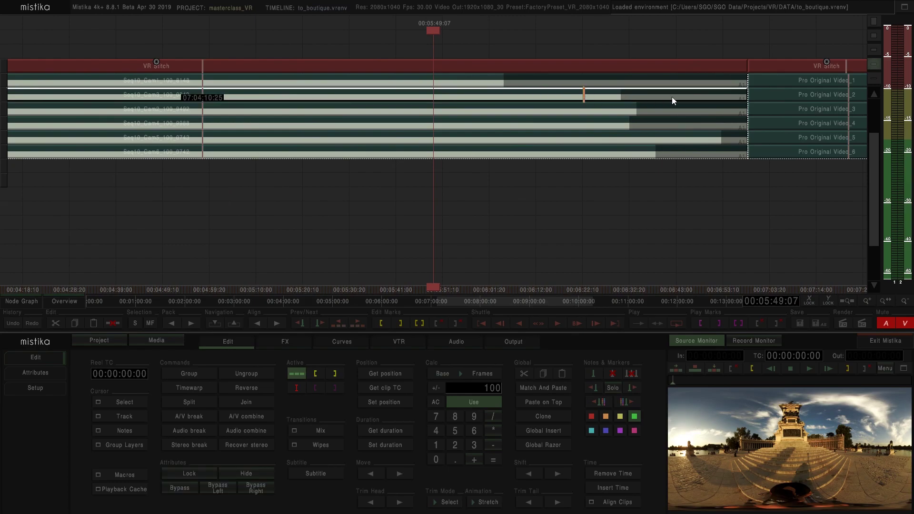
left_click(569, 104)
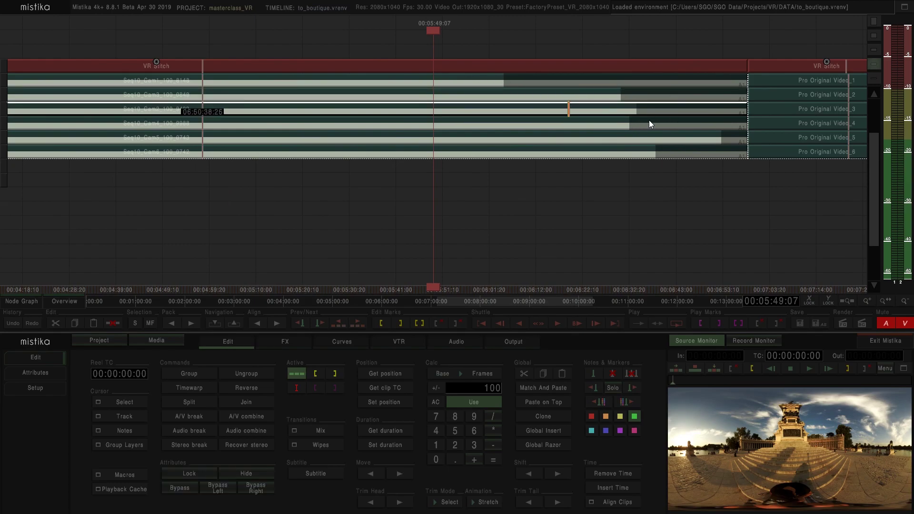
scroll(648, 121, "down", 3)
left_click(468, 63)
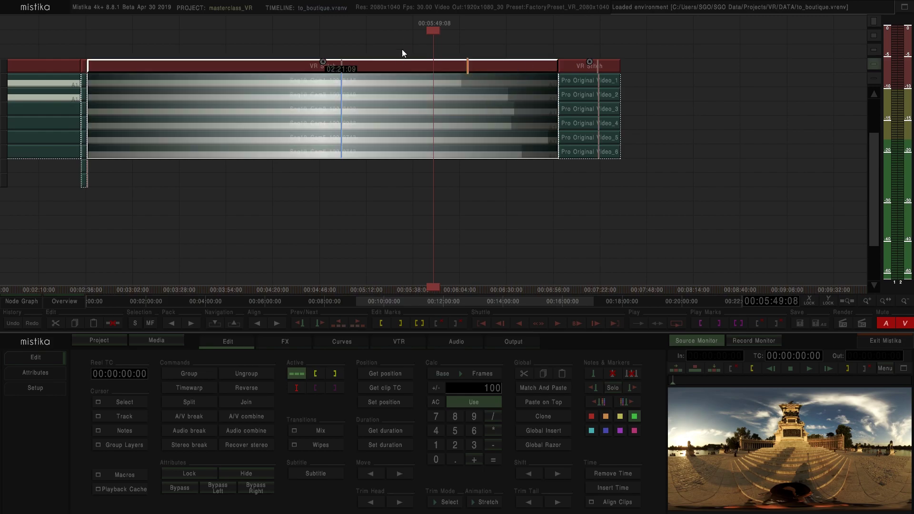
left_click(479, 193)
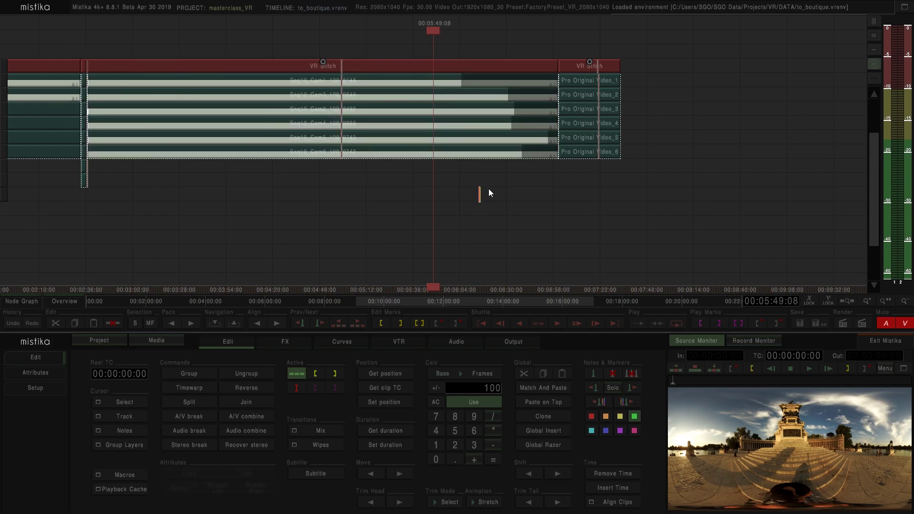
scroll(488, 189, "up", 2)
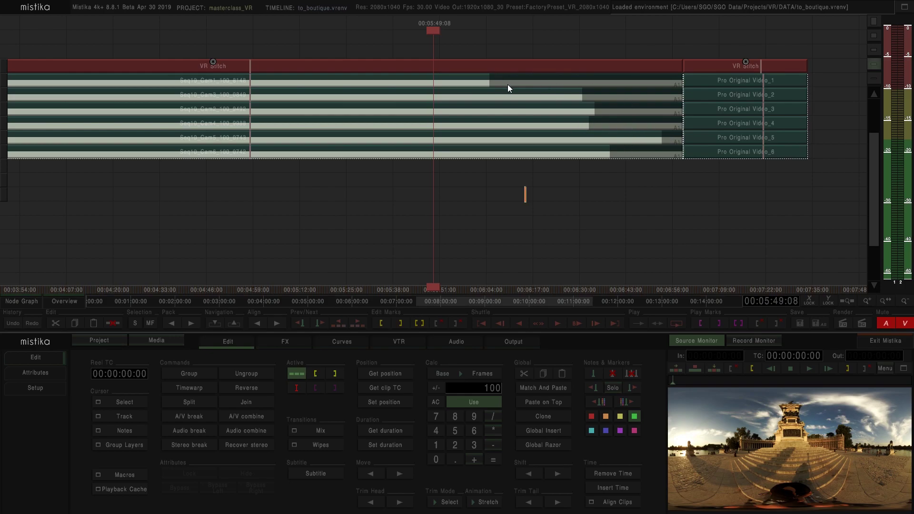
- Switch to Mistika VR to check the camera offsets of scene 3 and return to Mistika Boutique
key("alt+Tab")
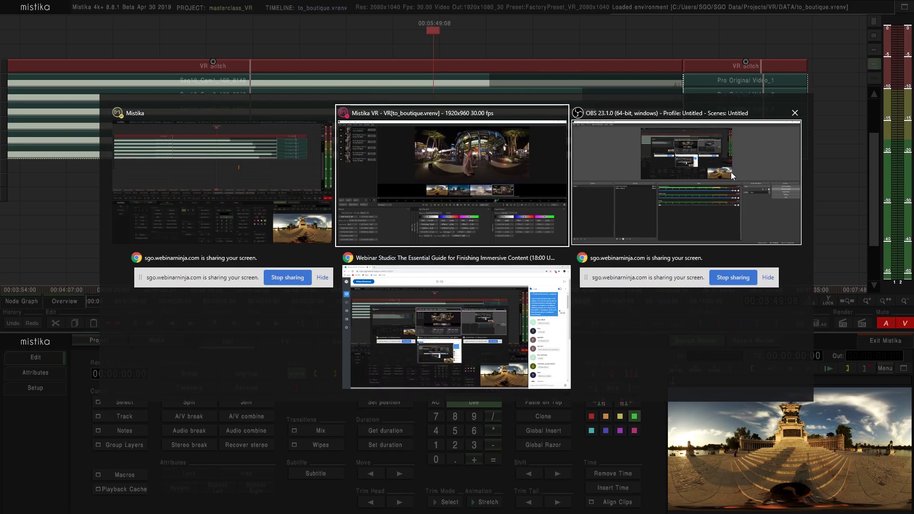
left_click(498, 162)
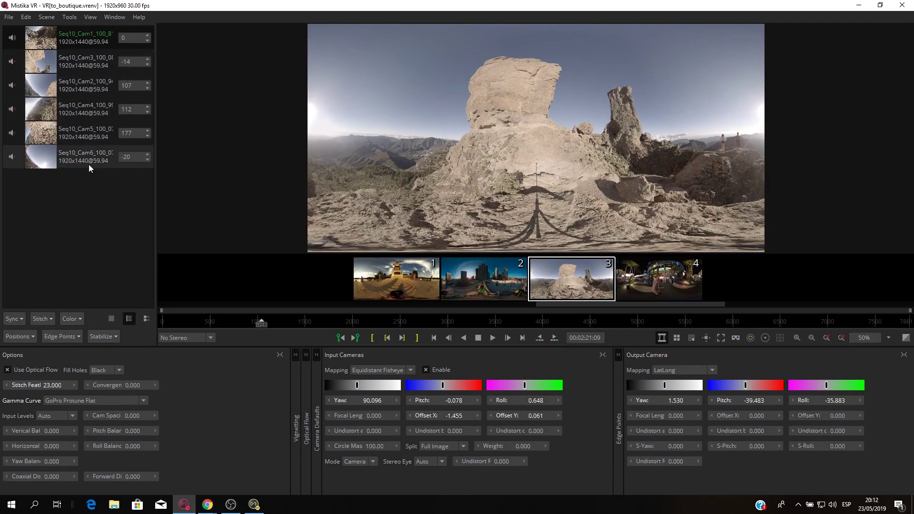
key("alt+Tab")
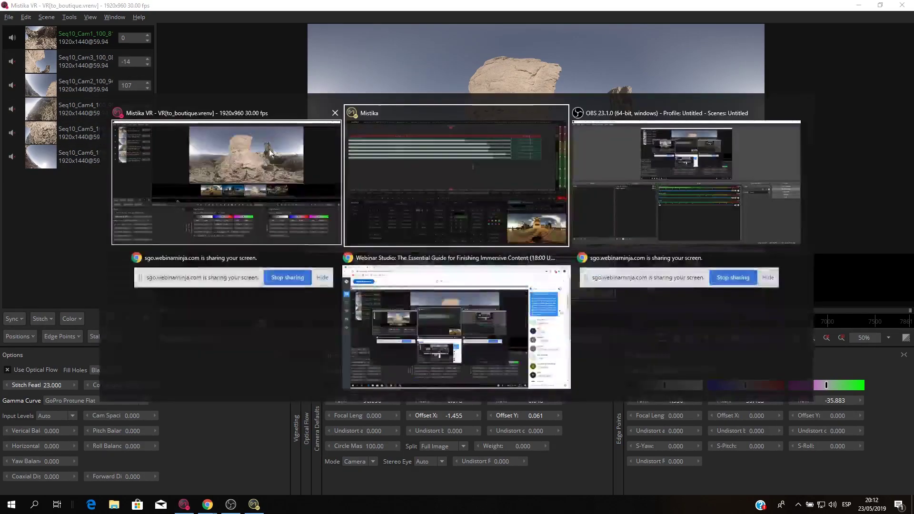
left_click(410, 144)
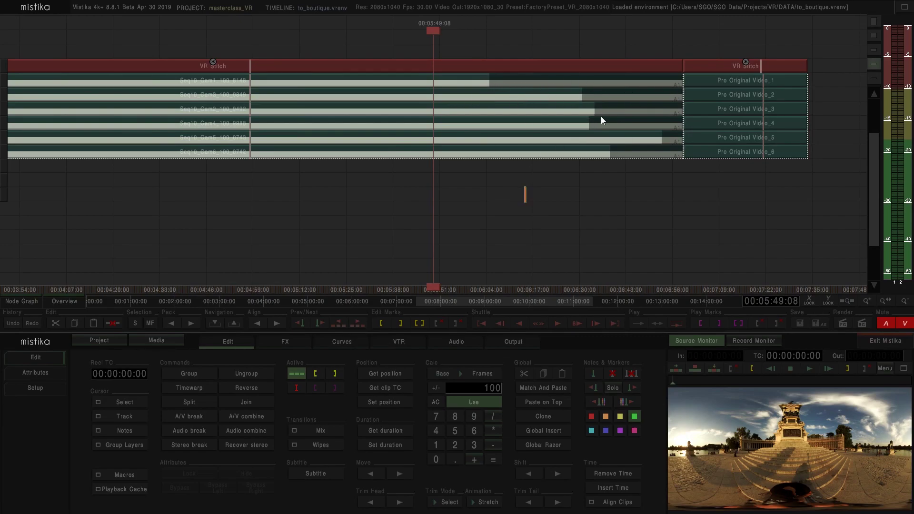
- Shift the content of the Seq10 Cam1 clip forward and partly back, using an offset value of 20 frames
left_click(485, 84)
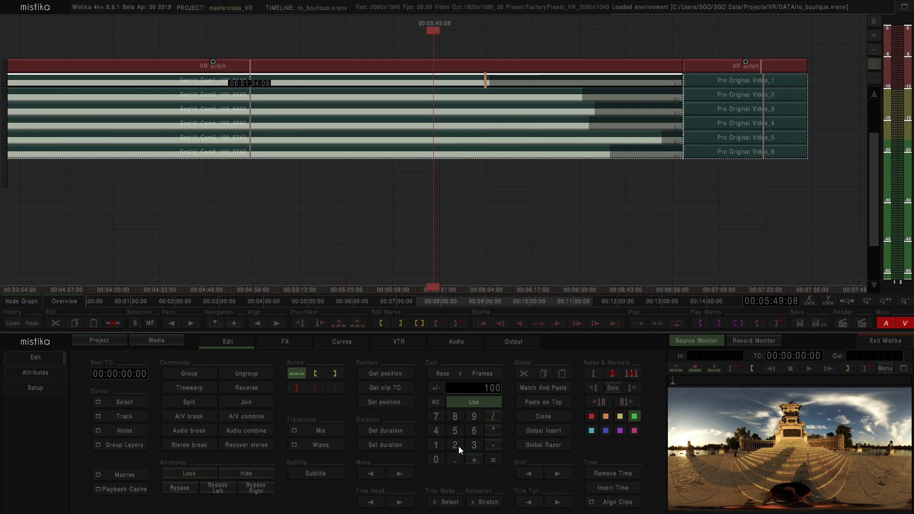
left_click(434, 403)
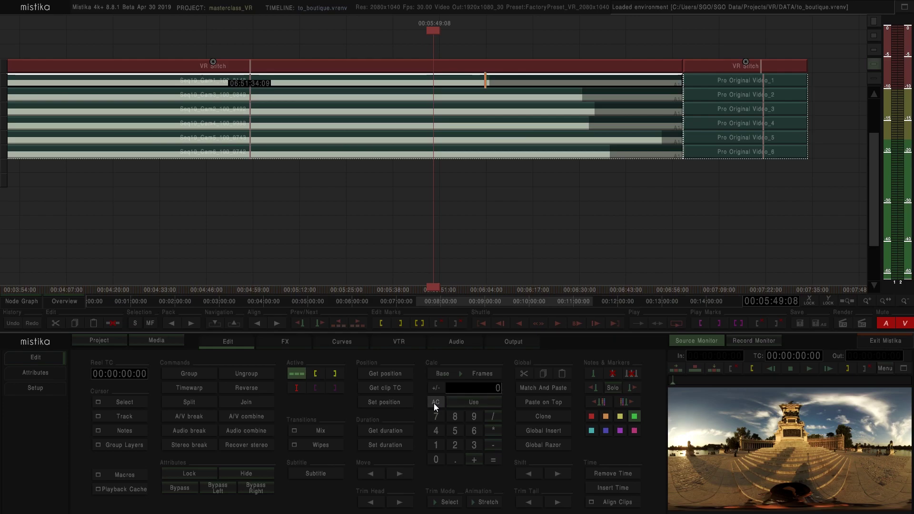
left_click(455, 444)
left_click(437, 457)
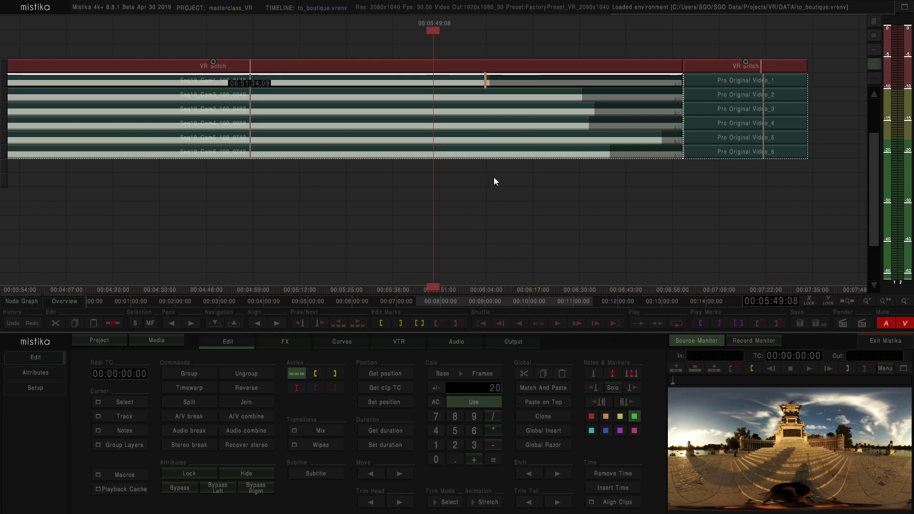
left_click(495, 50)
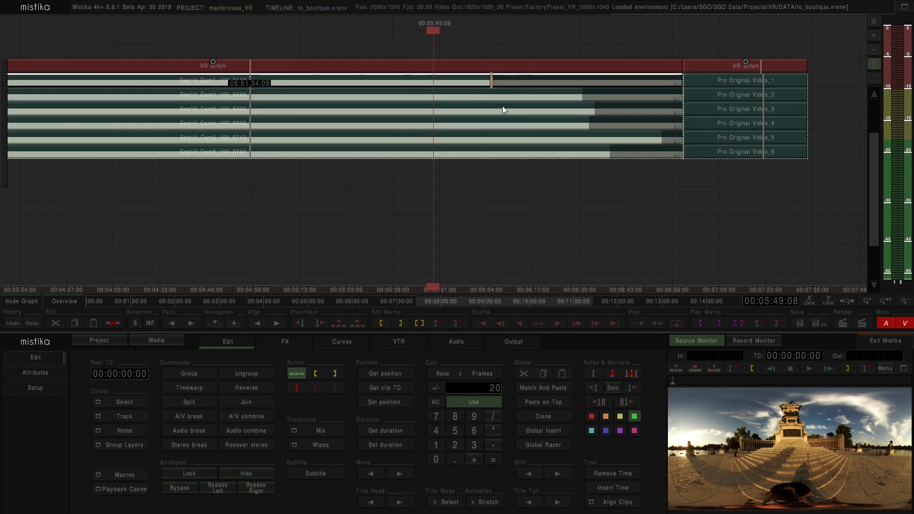
left_click(546, 84)
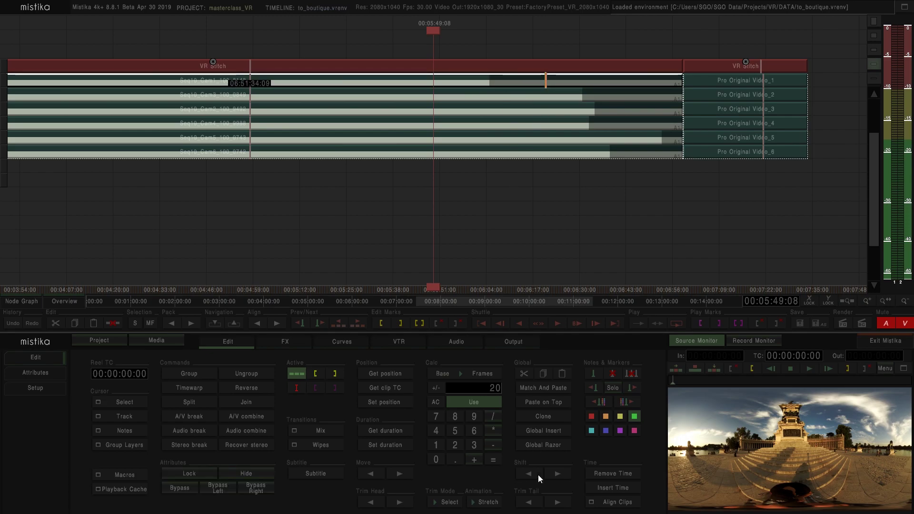
left_click(556, 472)
left_click(555, 472)
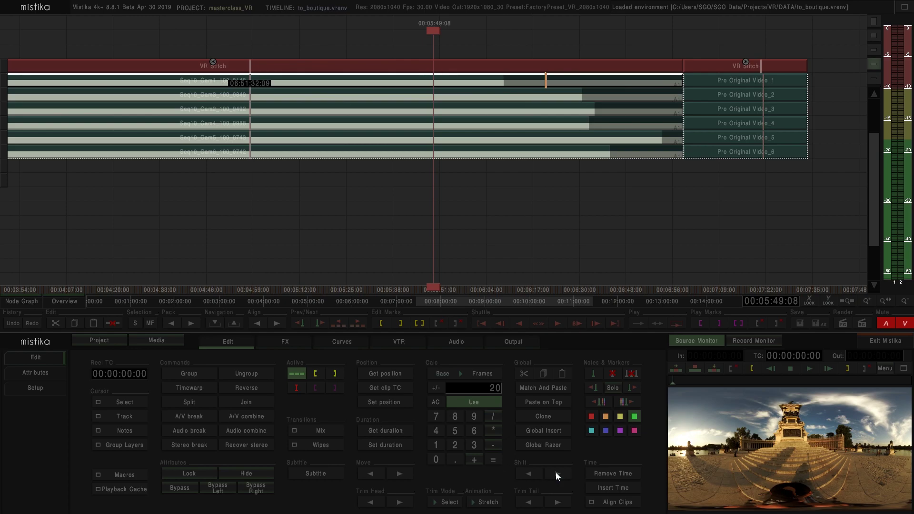
left_click(531, 476)
left_click(531, 476)
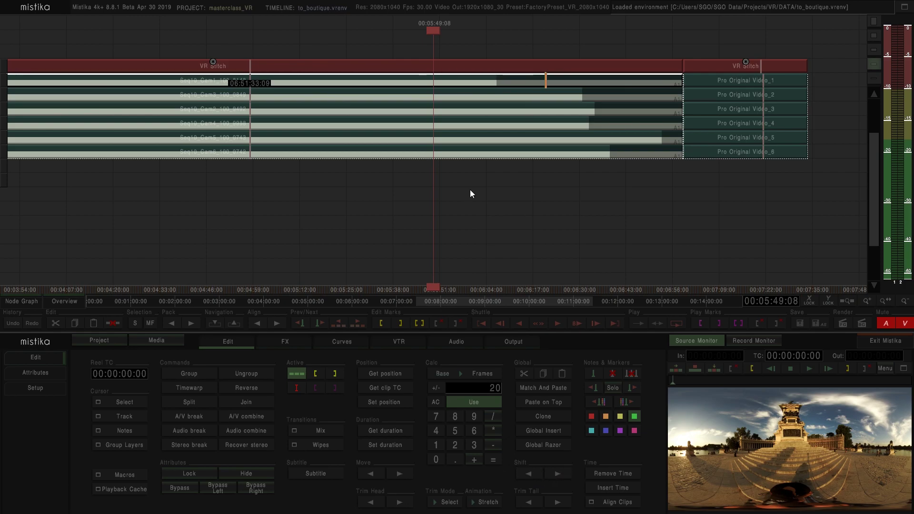
- Inspect the second camera clip of the Seq10 group and set the frame offset value to 1
scroll(470, 199, "down", 3)
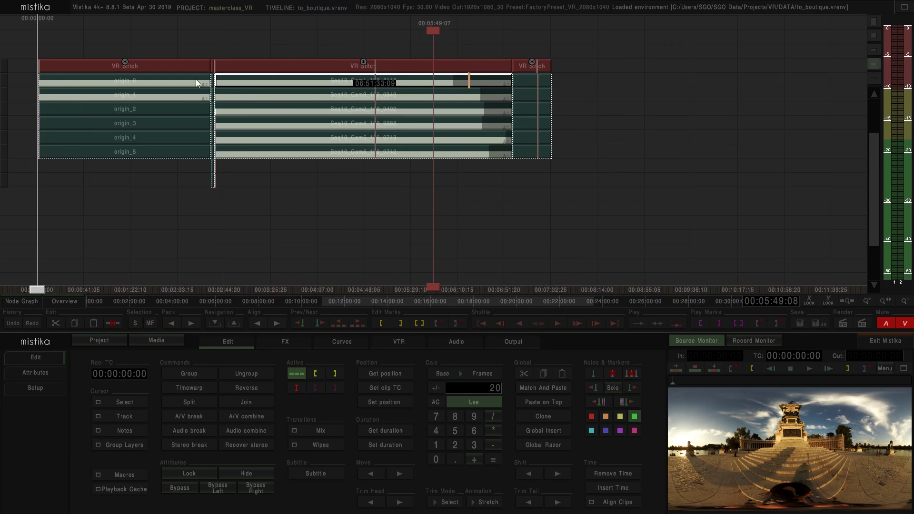
scroll(498, 130, "up", 2)
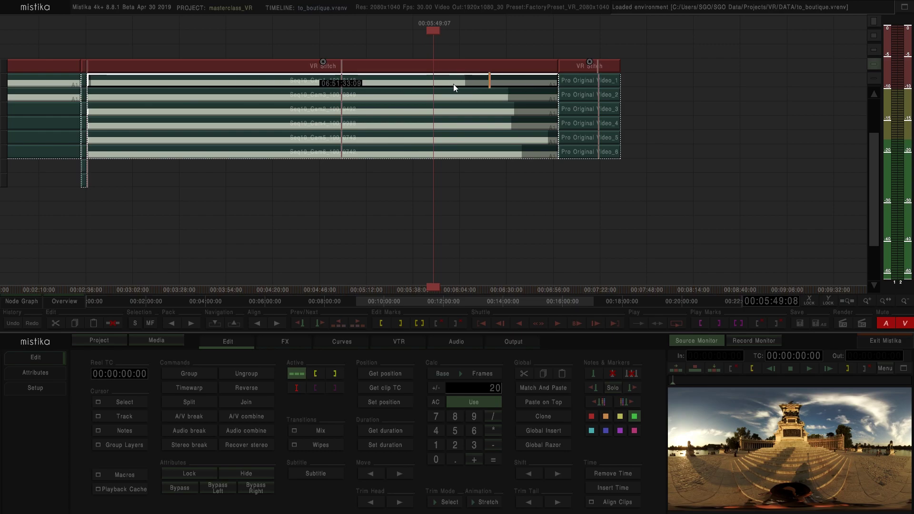
scroll(497, 152, "up", 2)
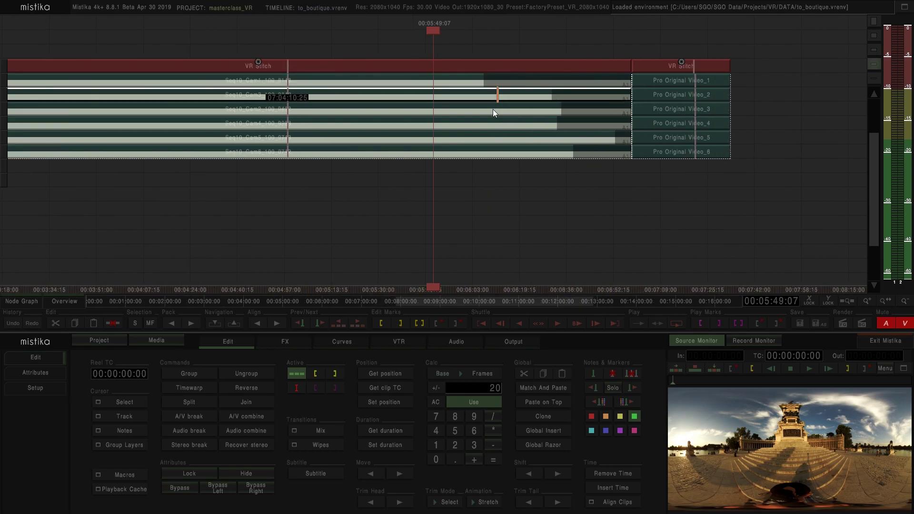
left_click(437, 447)
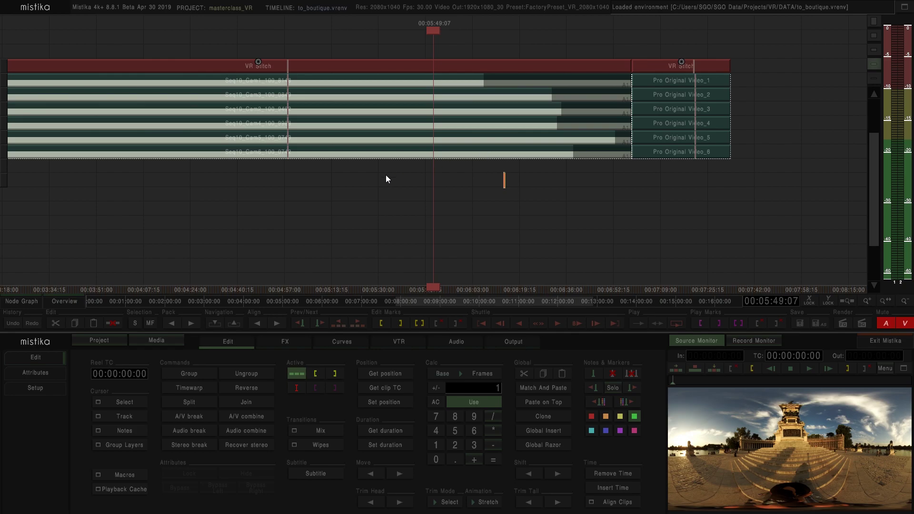
- Open the Align By Audio options for all six Seq10 camera clips and close them without applying
scroll(387, 179, "down", 2)
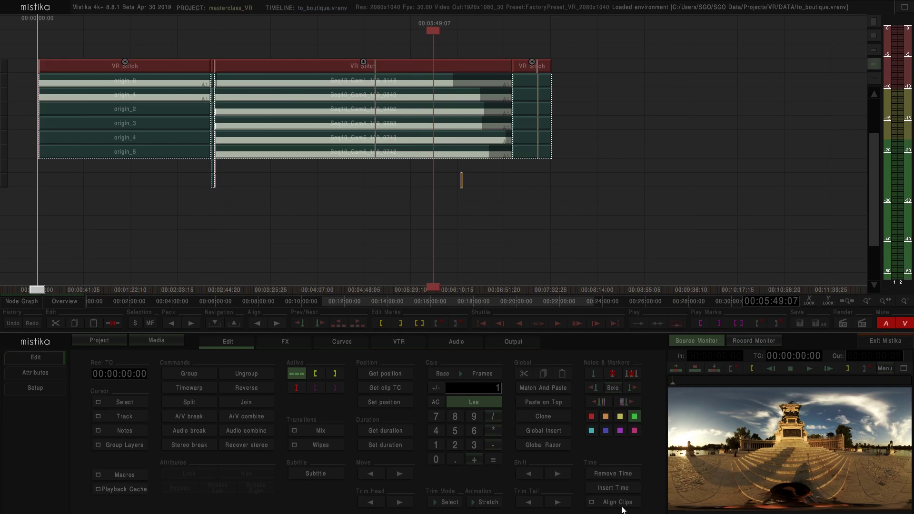
left_click(405, 183)
left_click_drag(429, 81, 430, 80)
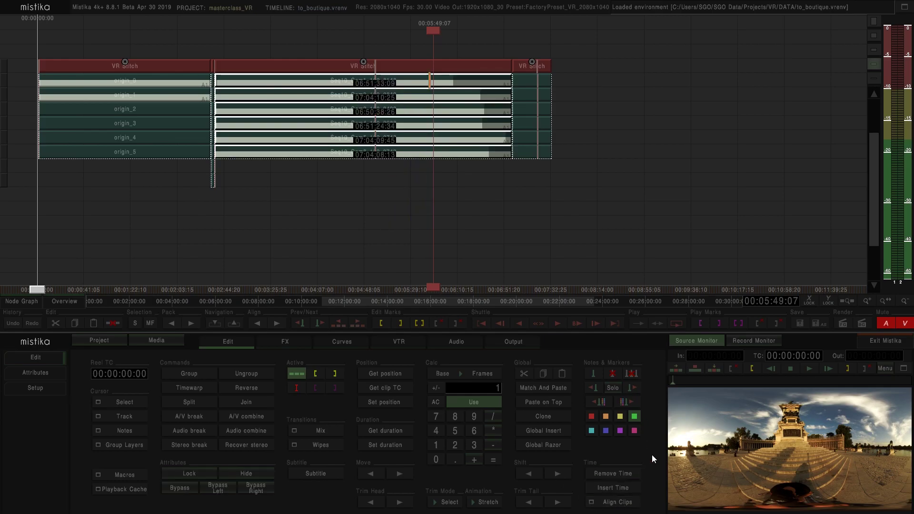
left_click(618, 502)
left_click(618, 473)
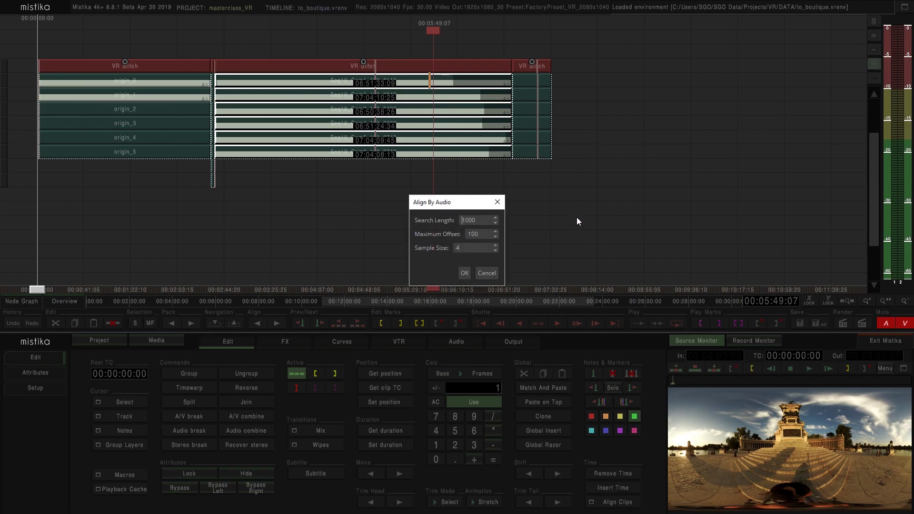
left_click(497, 202)
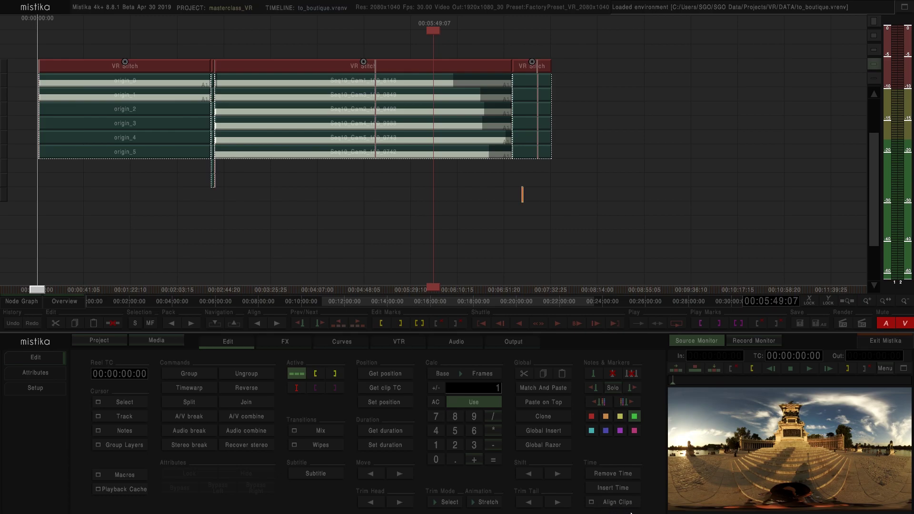
- Inspect the Seq10 clip offsets at the start and end of the VR Stitch group, and select the whole group
scroll(458, 206, "up", 3)
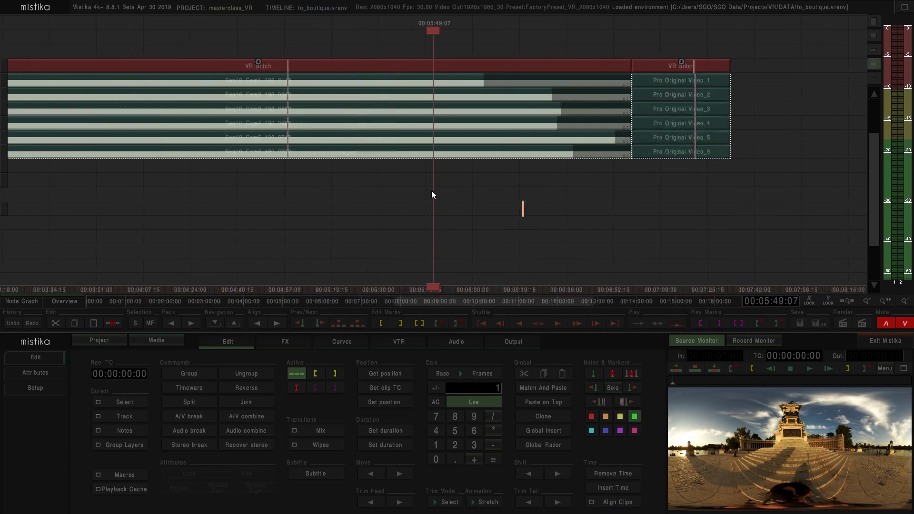
scroll(429, 190, "down", 2)
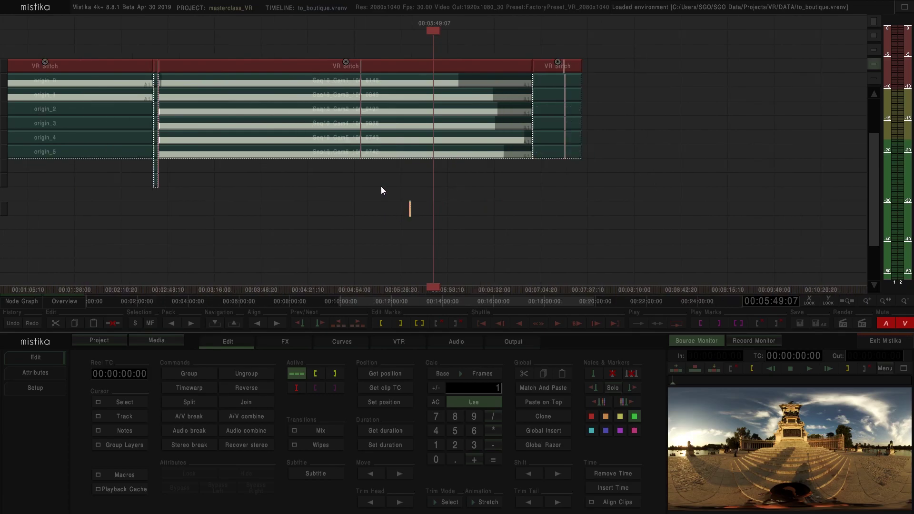
left_click(245, 83)
scroll(314, 236, "up", 5)
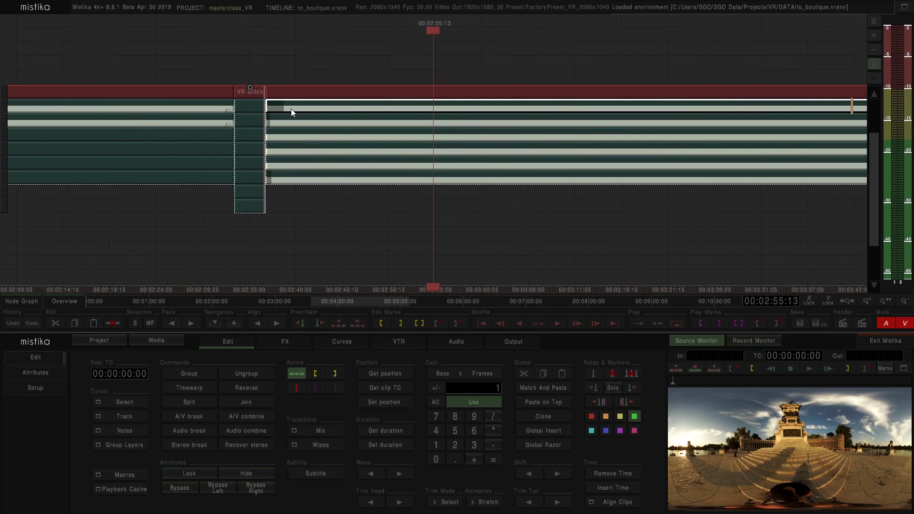
scroll(684, 203, "down", 4)
scroll(513, 229, "down", 3)
left_click_drag(538, 234, 496, 233)
scroll(497, 233, "up", 3)
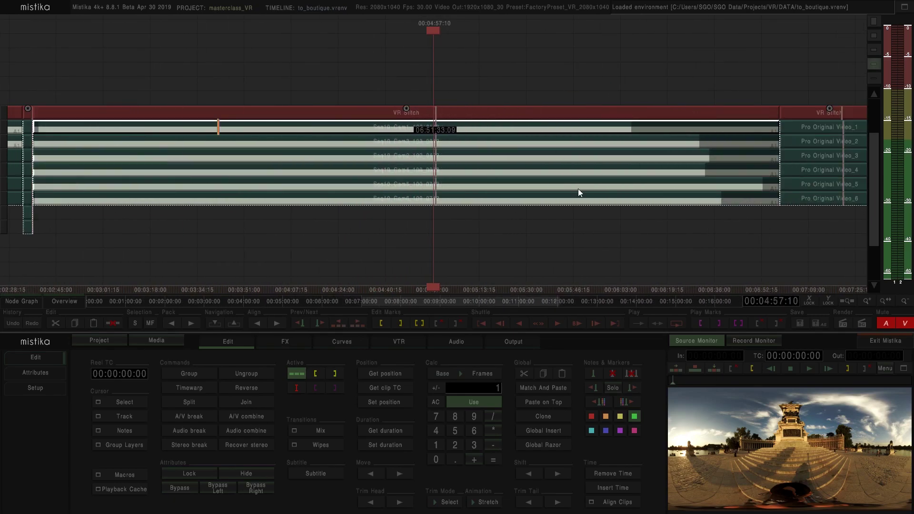
left_click(450, 112)
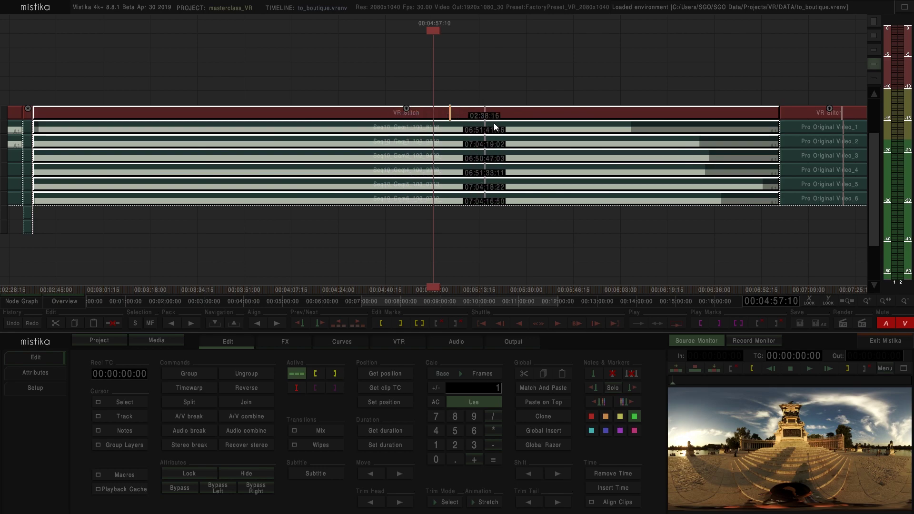
- Split the Seq10 VR Stitch group across all six camera clips at about 00:05:43 on the timeline
left_click(563, 120)
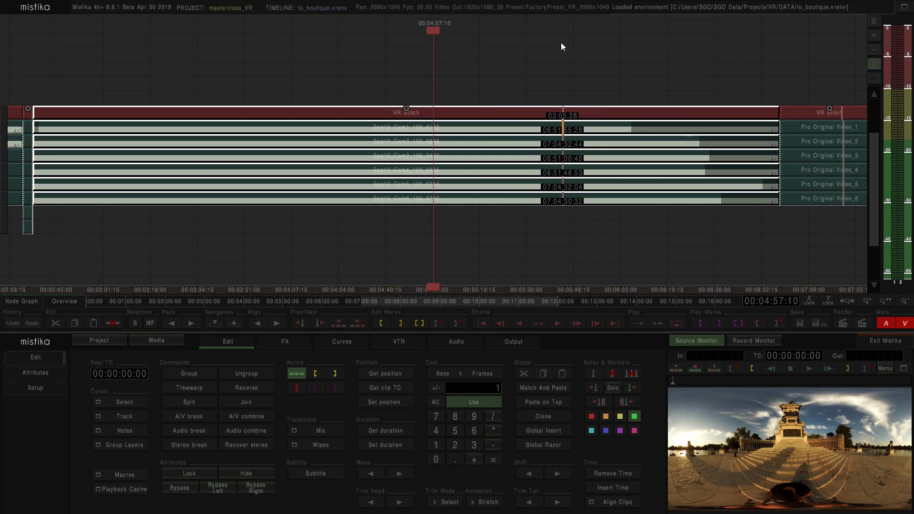
key("b")
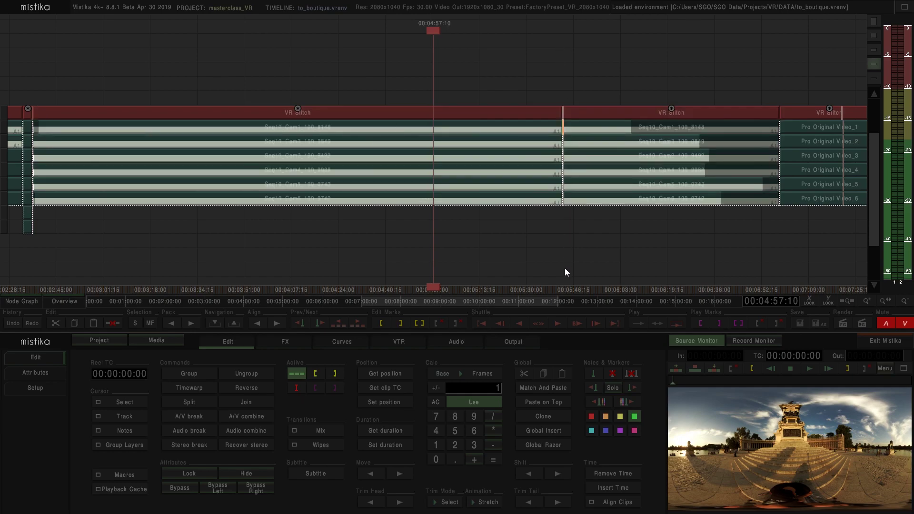
left_click_drag(580, 96, 579, 96)
- Select the trailing portion of the split Seq10 group, including its VR Stitch effect and all six camera clips, and delete it
left_click_drag(511, 233, 509, 107)
left_click(677, 242)
left_click_drag(695, 244, 739, 168)
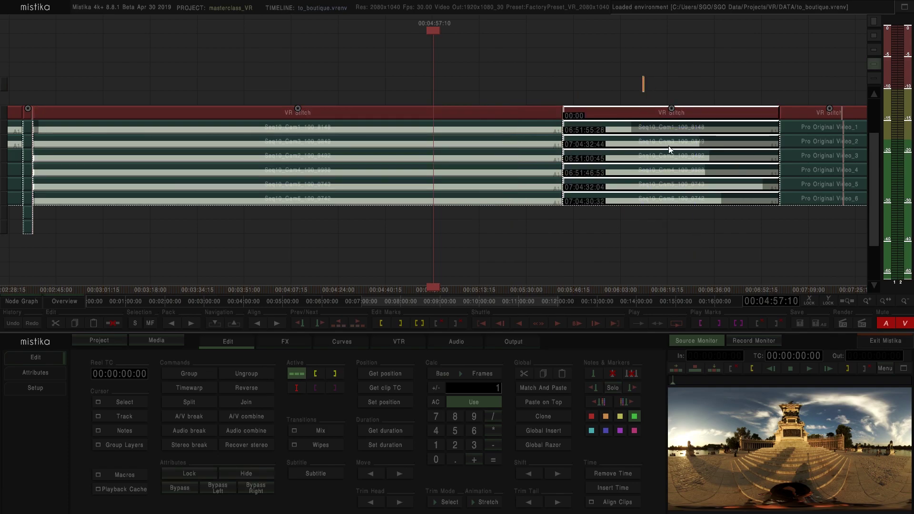
scroll(668, 146, "down", 2)
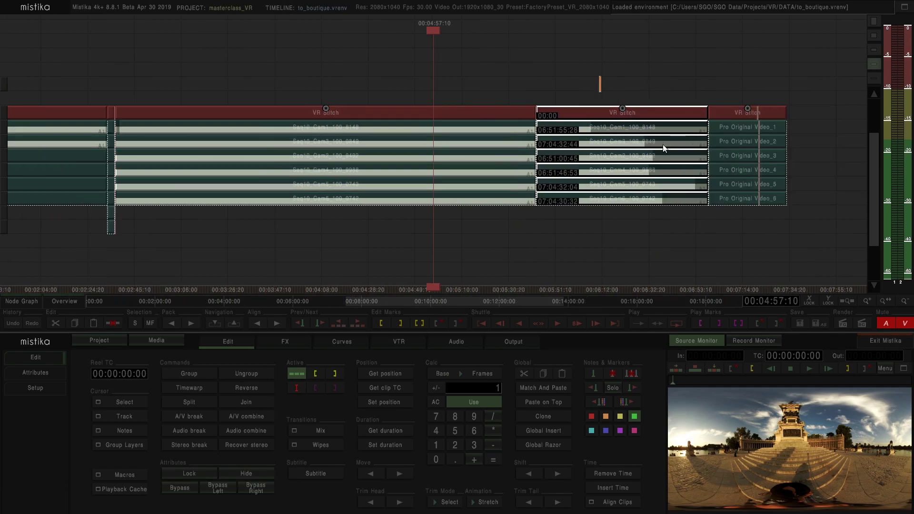
left_click(663, 228)
scroll(724, 230, "up", 3)
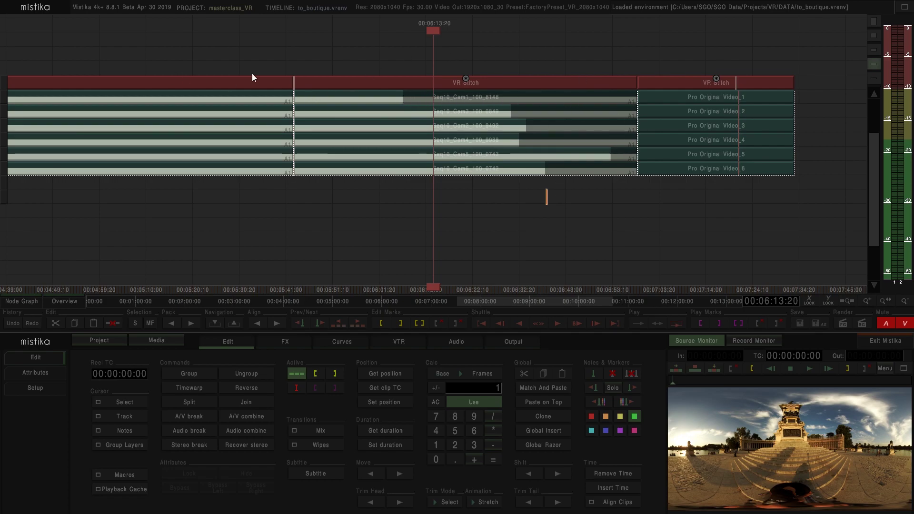
scroll(488, 198, "down", 3)
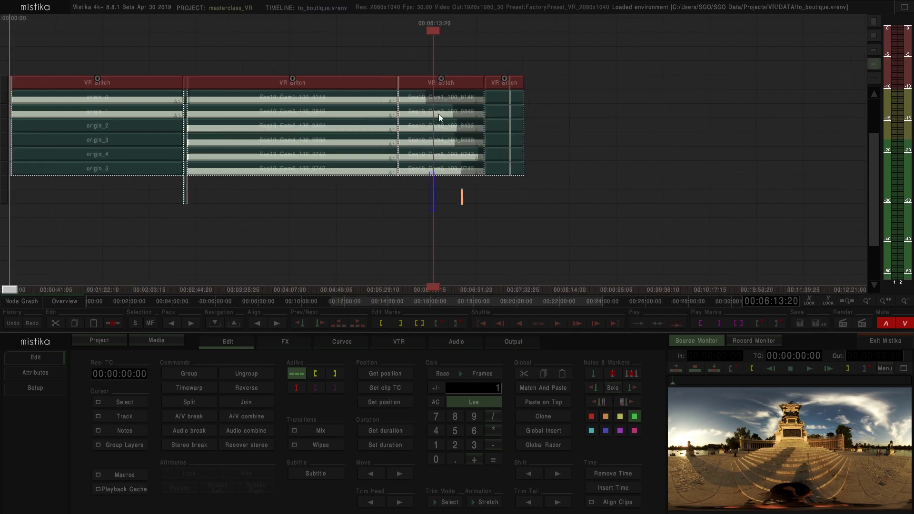
left_click(438, 70)
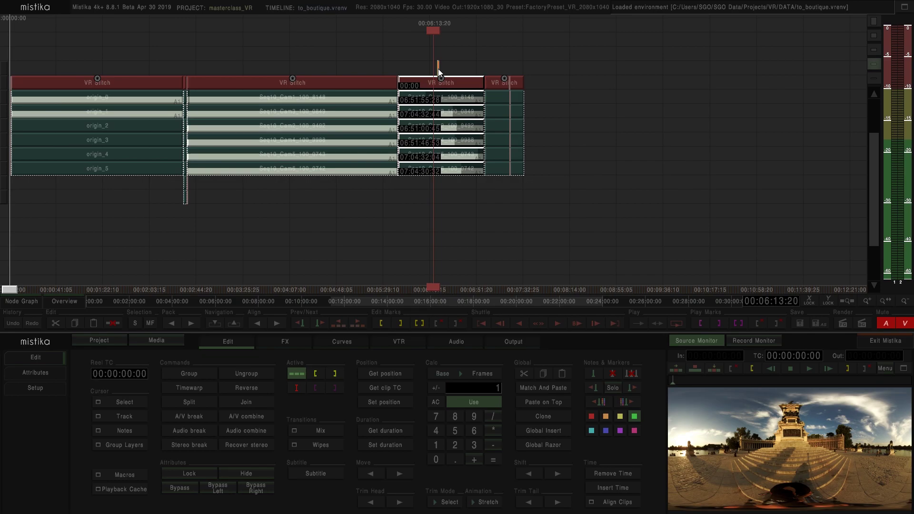
key("Delete")
- Select the remaining Seq10 VR Stitch group and view it near its starting point at 00:02:43:12
left_click_drag(337, 222, 411, 216)
left_click(398, 85)
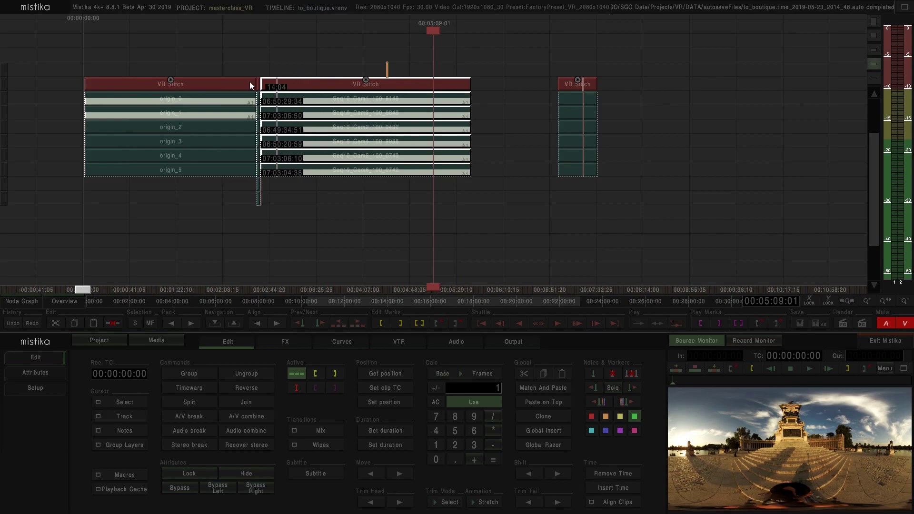
left_click_drag(273, 73, 450, 59)
right_click(455, 50)
left_click(433, 80)
left_click(435, 84)
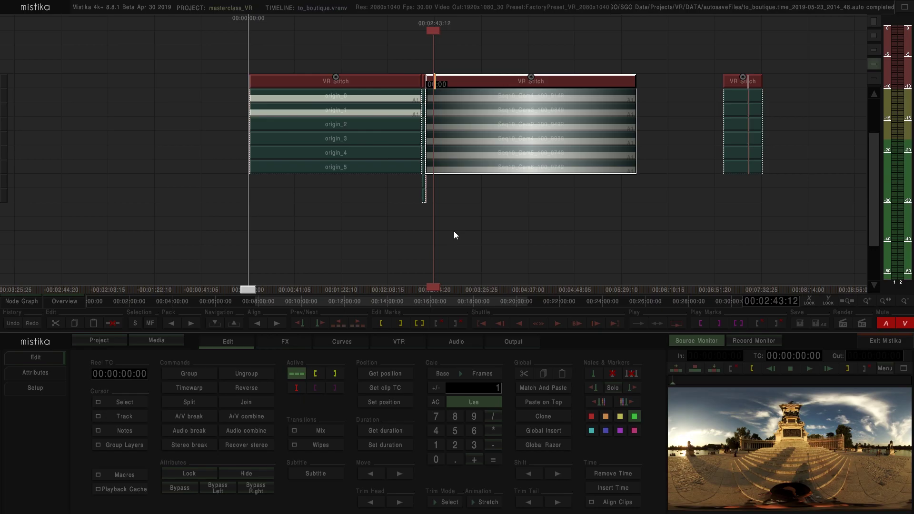
key("Return")
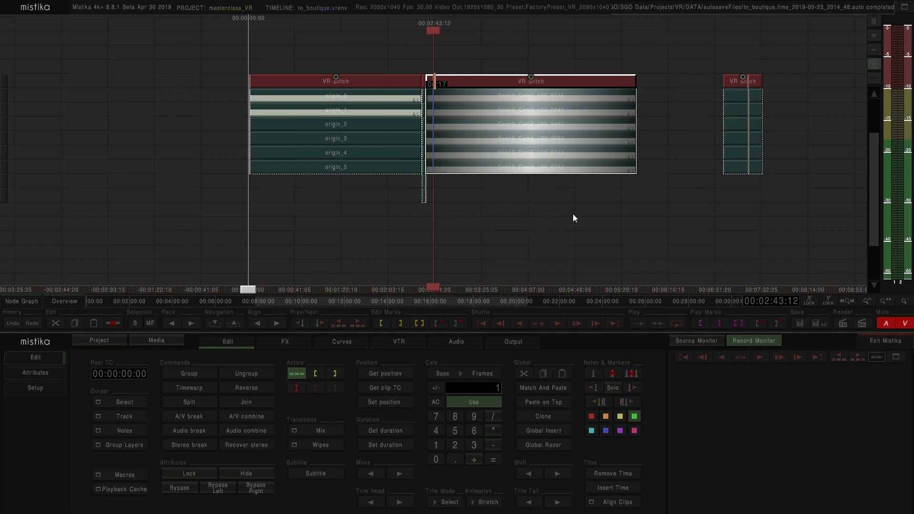
- Split the remaining Seq10 group at about 00:03:47 and briefly select its leading portion
left_click_drag(558, 78, 497, 203)
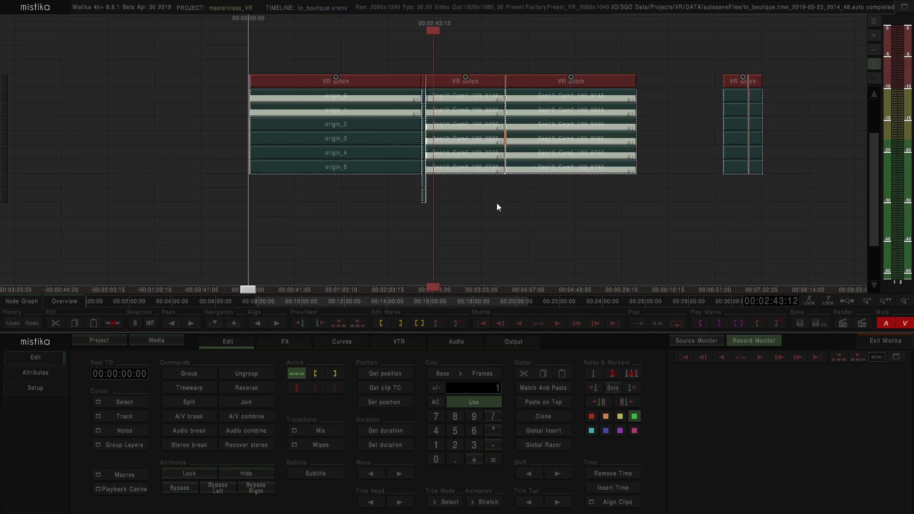
left_click(496, 203)
left_click_drag(484, 79, 476, 68)
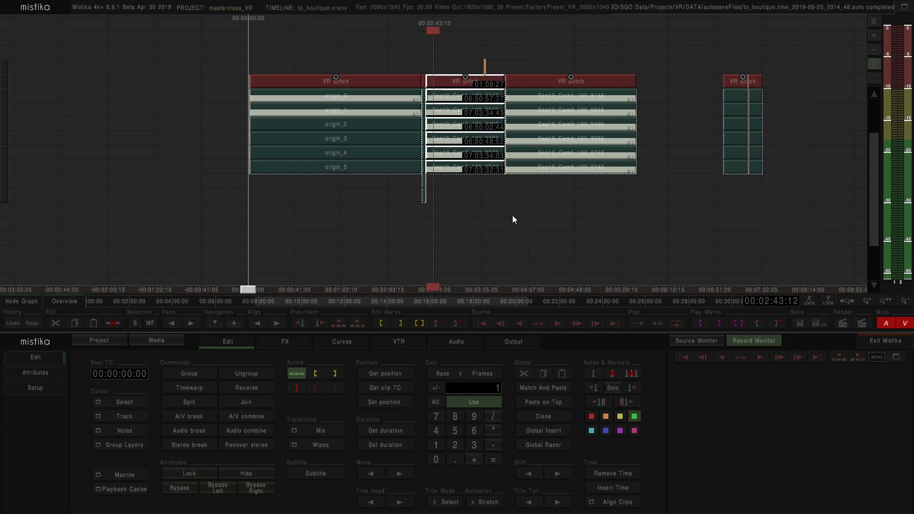
left_click(553, 214)
left_click_drag(553, 215, 478, 216)
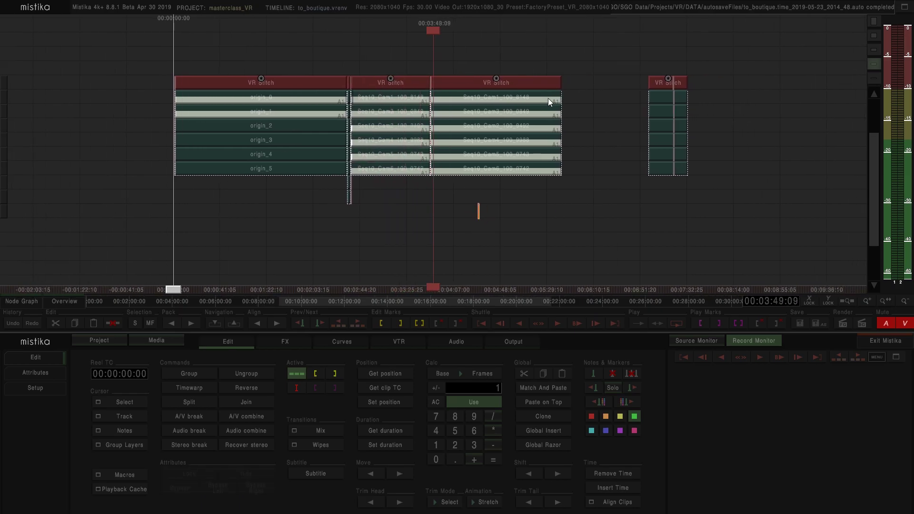
- Enlarge the timeline tracks to examine the camera thumbnails and timecodes around the Seq10 cut, then restore the compact track size
left_click(873, 49)
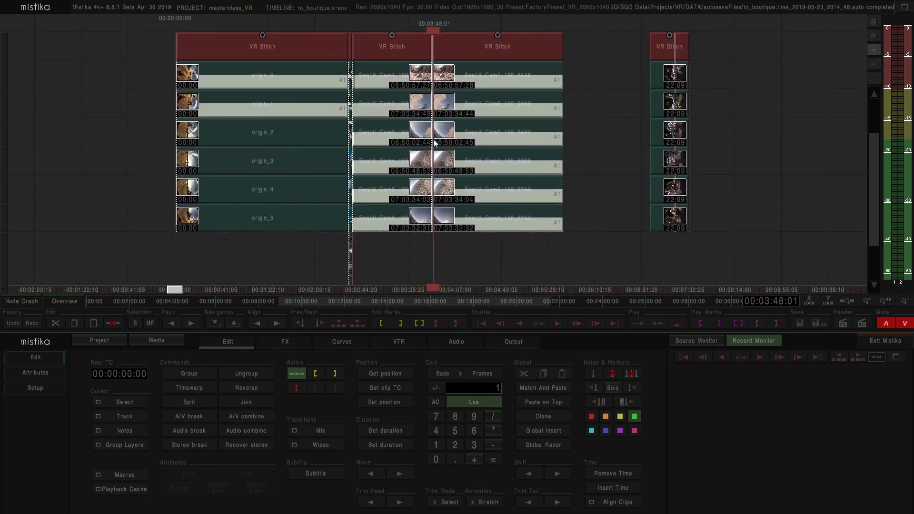
scroll(456, 105, "up", 5)
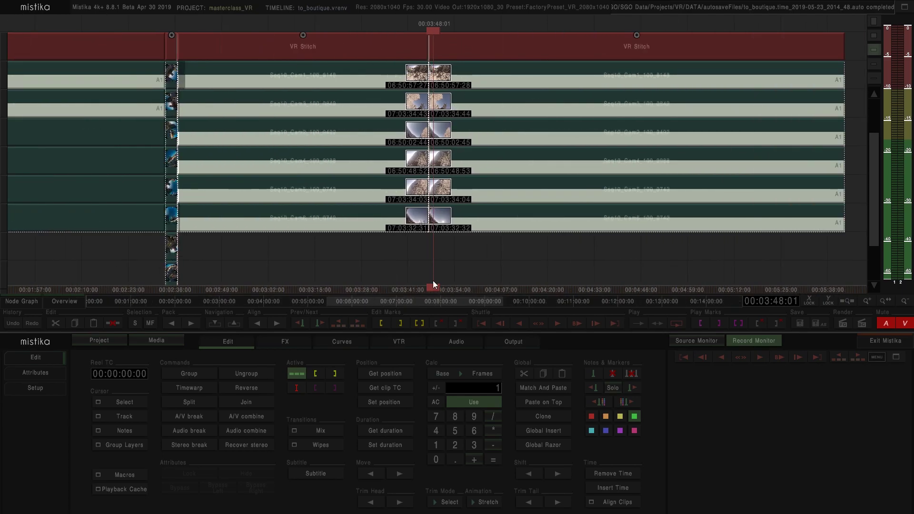
scroll(460, 232, "down", 5)
scroll(468, 232, "down", 2)
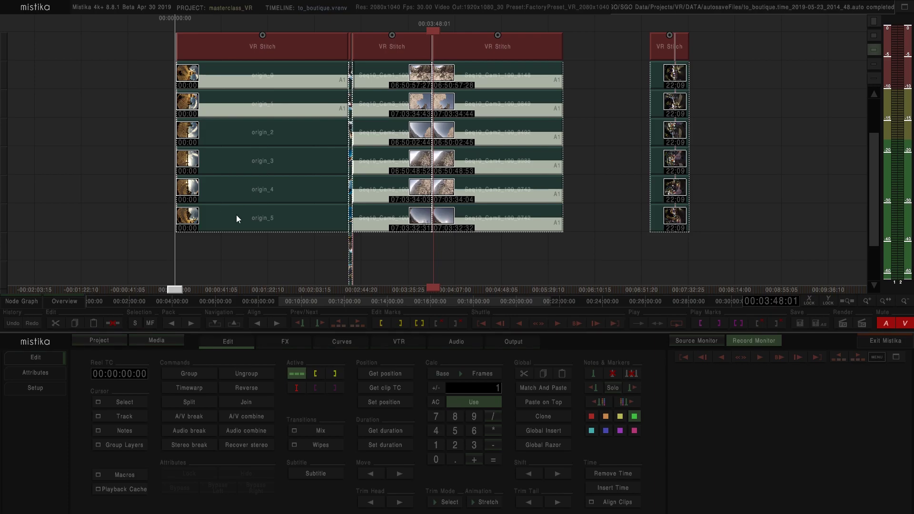
scroll(448, 264, "up", 5)
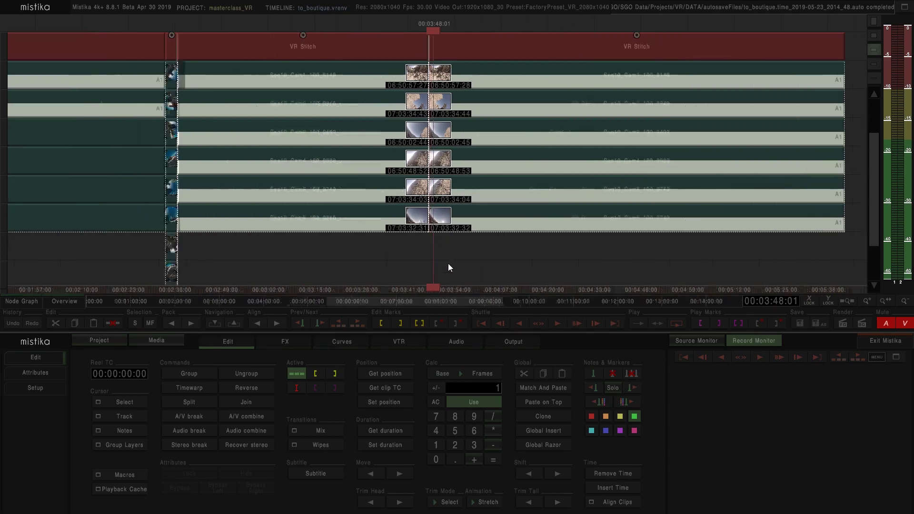
scroll(447, 262, "down", 3)
scroll(447, 262, "down", 4)
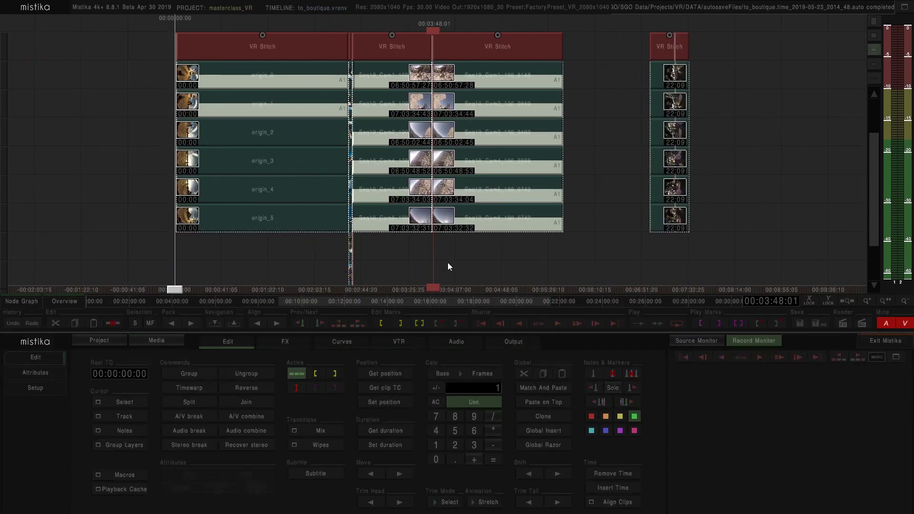
scroll(448, 262, "up", 1)
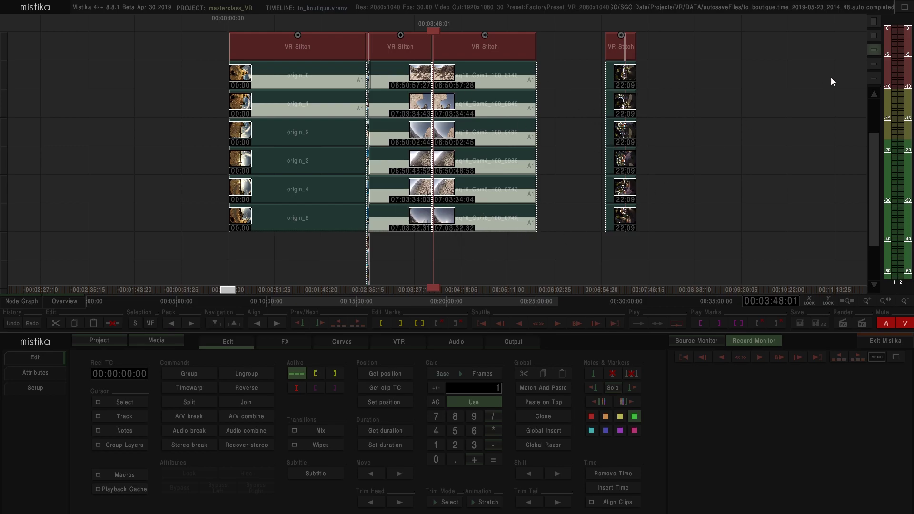
left_click(874, 65)
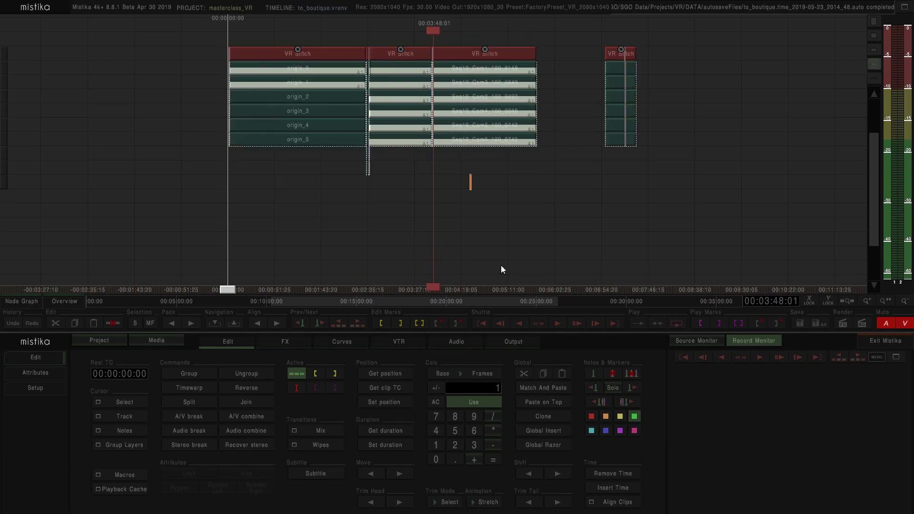
- Delete the leading portion of the split Seq10 group with its VR Stitch effect and all six camera clips
left_click_drag(473, 195, 513, 226)
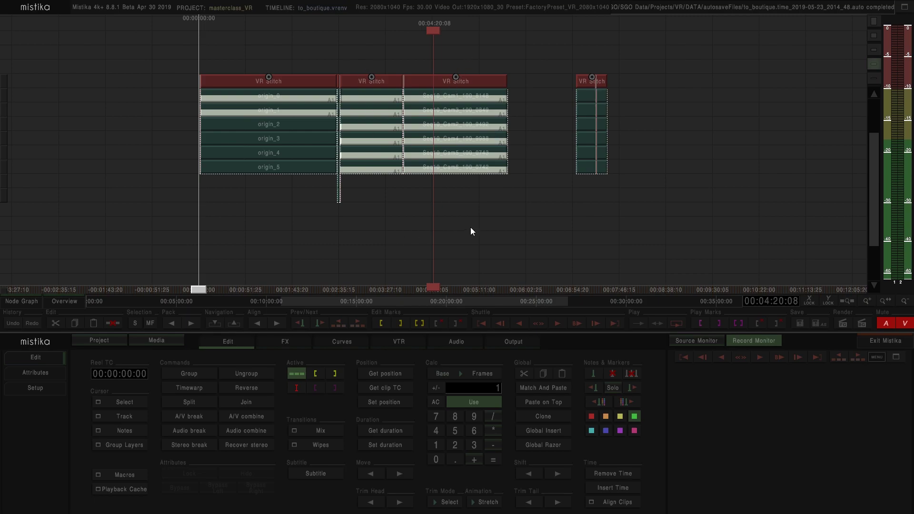
left_click_drag(382, 80, 382, 140)
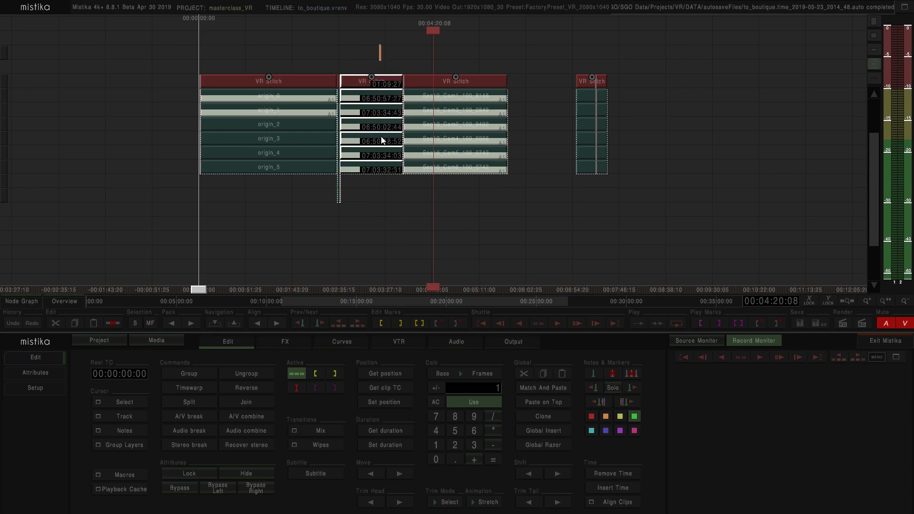
key("Delete")
scroll(381, 138, "up", 2)
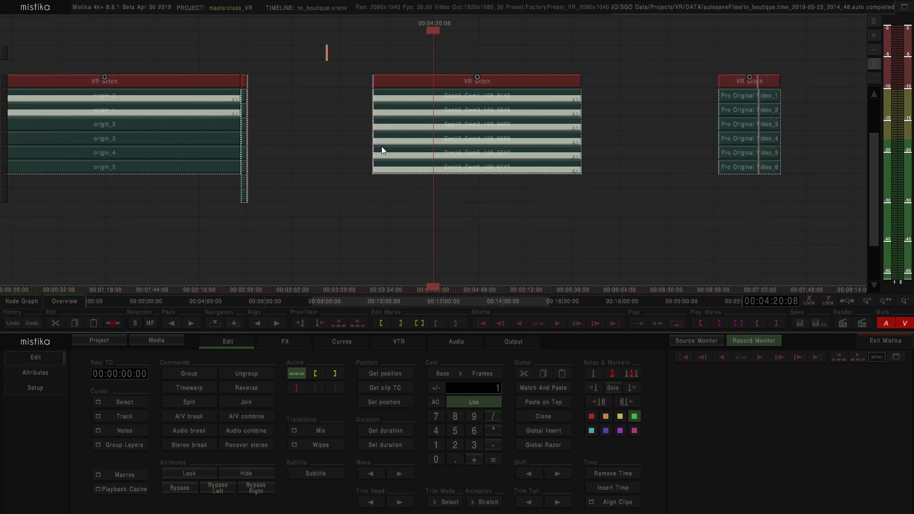
left_click_drag(474, 237, 369, 233)
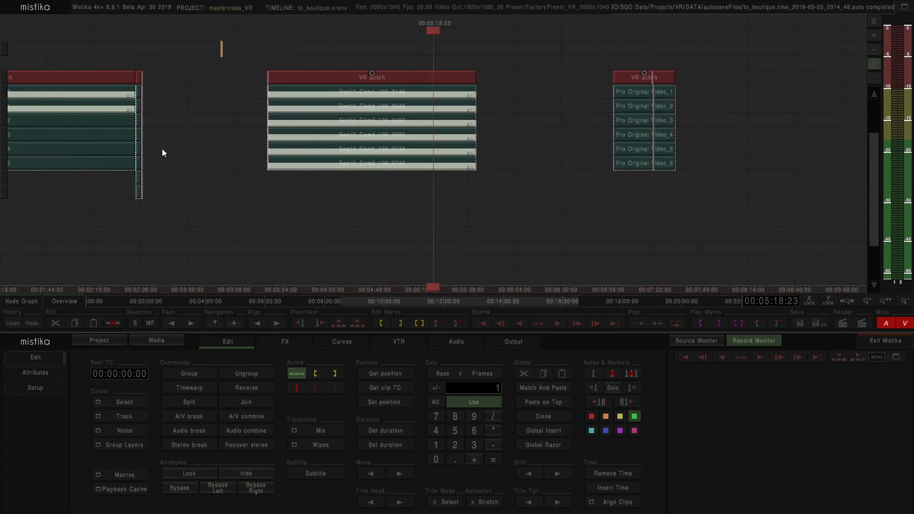
- Move the Pro Original Video group slightly earlier, select it with the Seq10 group and close the gap between them
left_click_drag(615, 67, 628, 94)
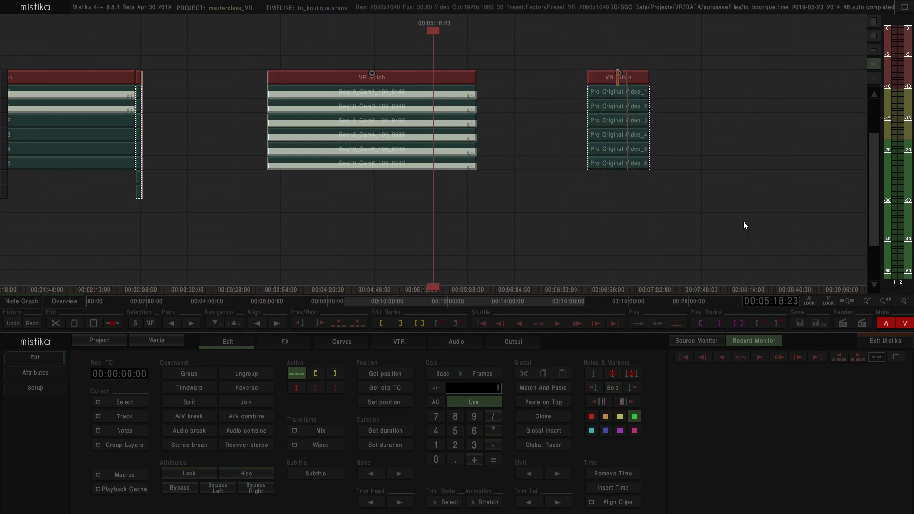
left_click_drag(518, 98, 401, 58)
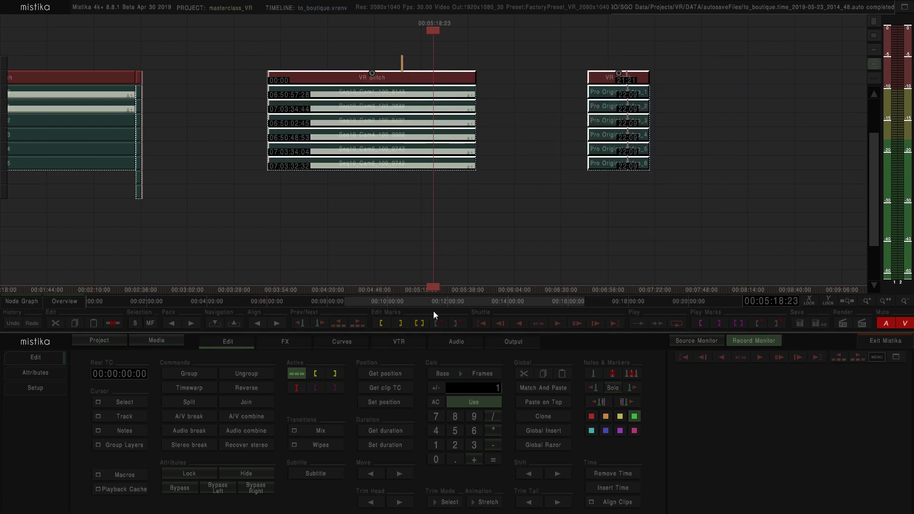
left_click(171, 322)
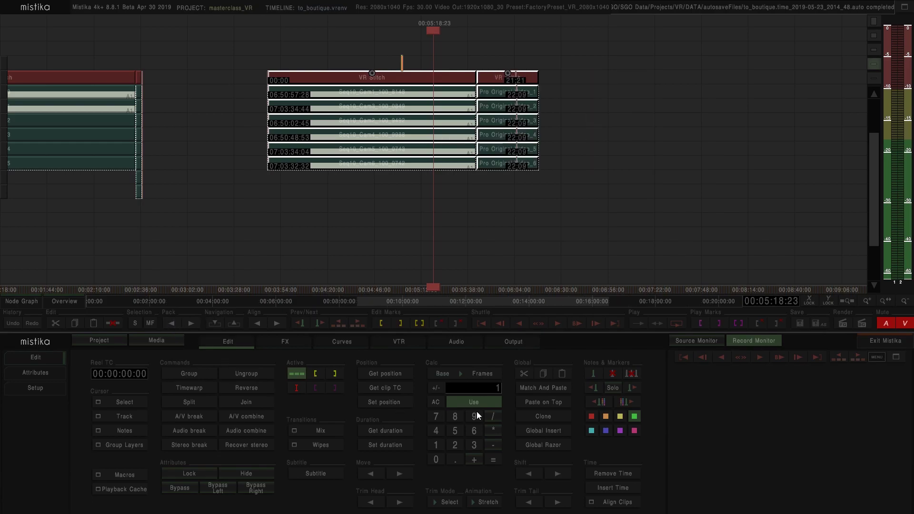
- Move the Pro Original Video group away from Seq10, select both groups and close the gap between them again
left_click(546, 227)
left_click_drag(503, 77, 633, 80)
left_click_drag(740, 222, 583, 129)
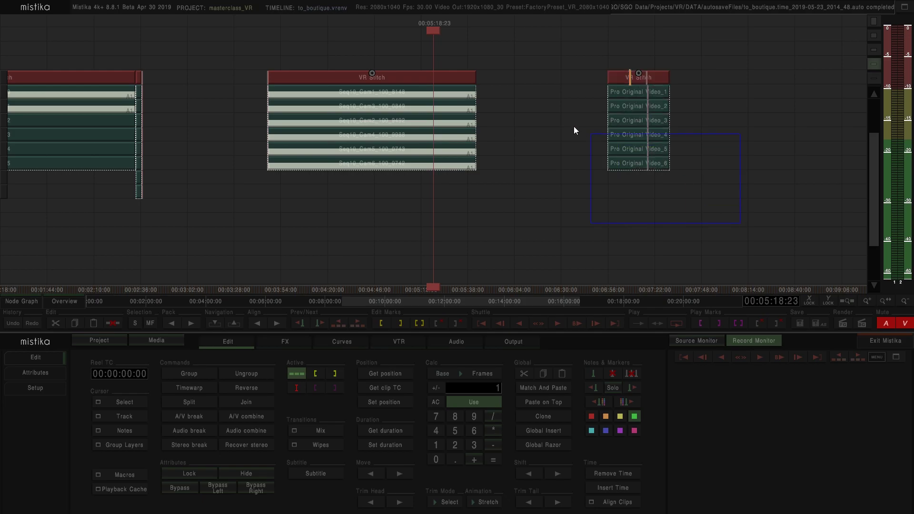
left_click_drag(453, 56, 427, 52)
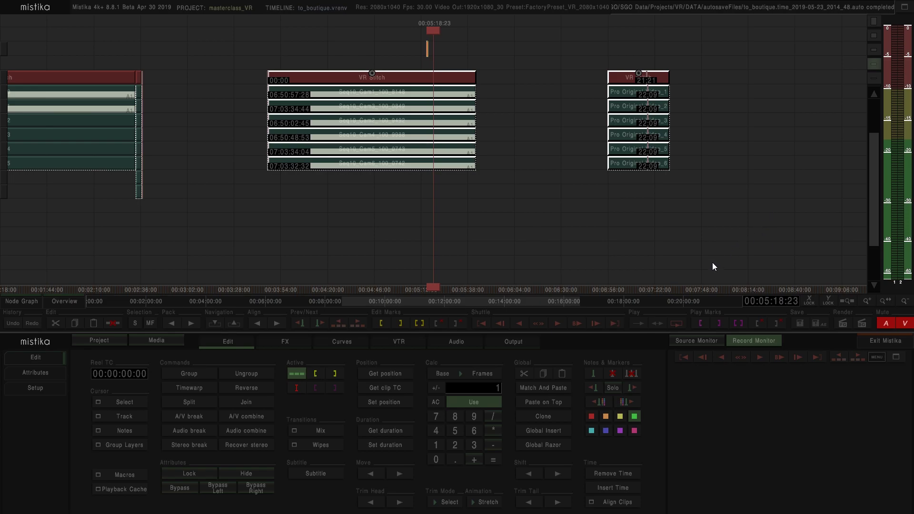
key("ctrl+Left")
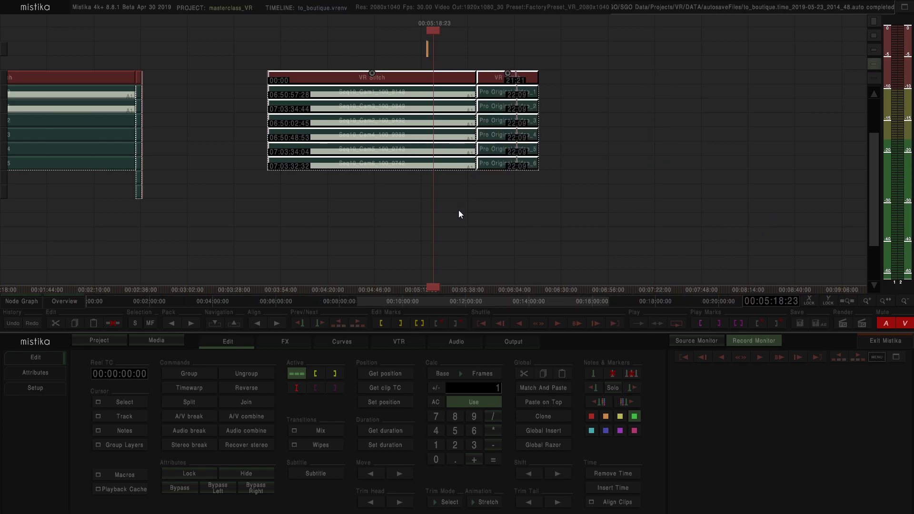
- Select all VR Stitch groups from the origin clips through Pro Original Video and close the remaining gap before Seq10
scroll(458, 210, "down", 2)
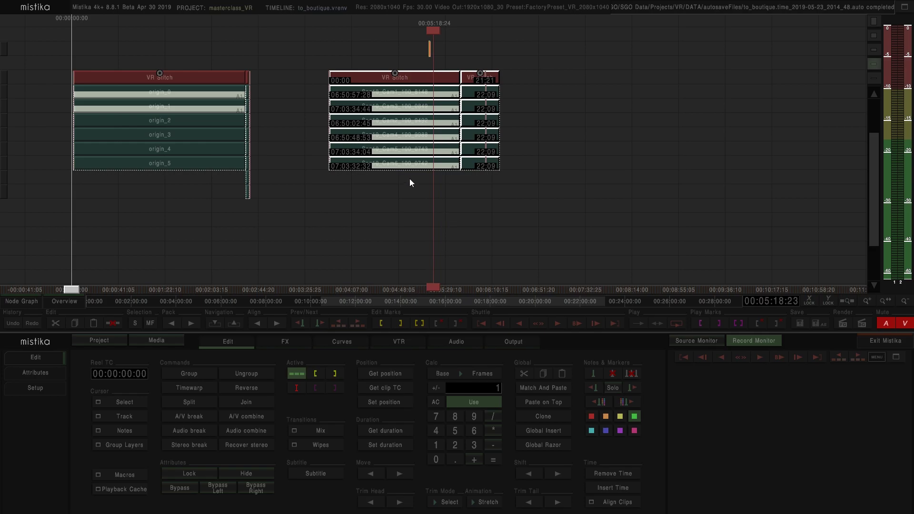
left_click_drag(632, 230, 210, 52)
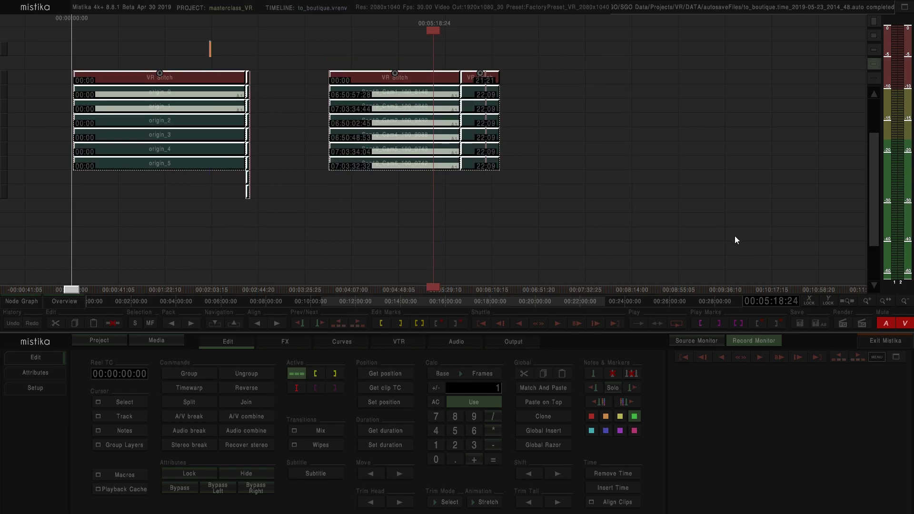
key("p")
left_click(398, 218)
left_click(334, 236)
scroll(395, 239, "up", 5)
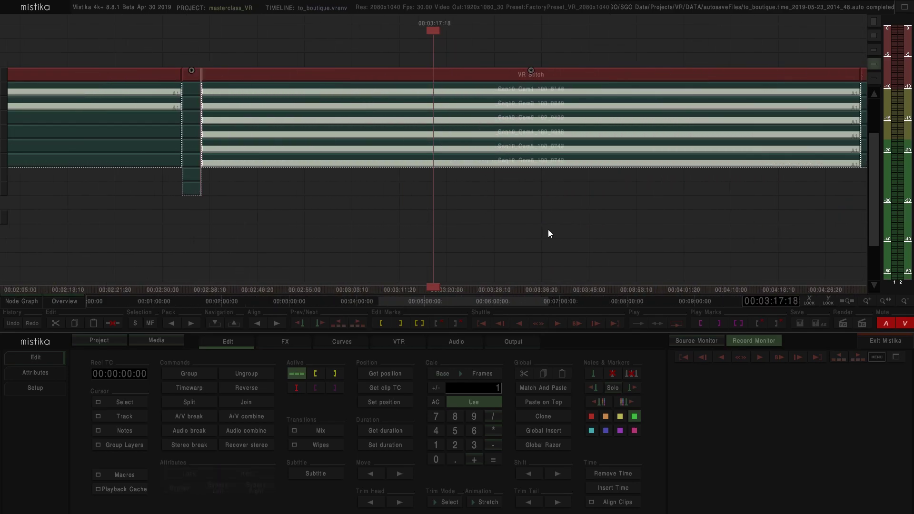
scroll(402, 228, "down", 5)
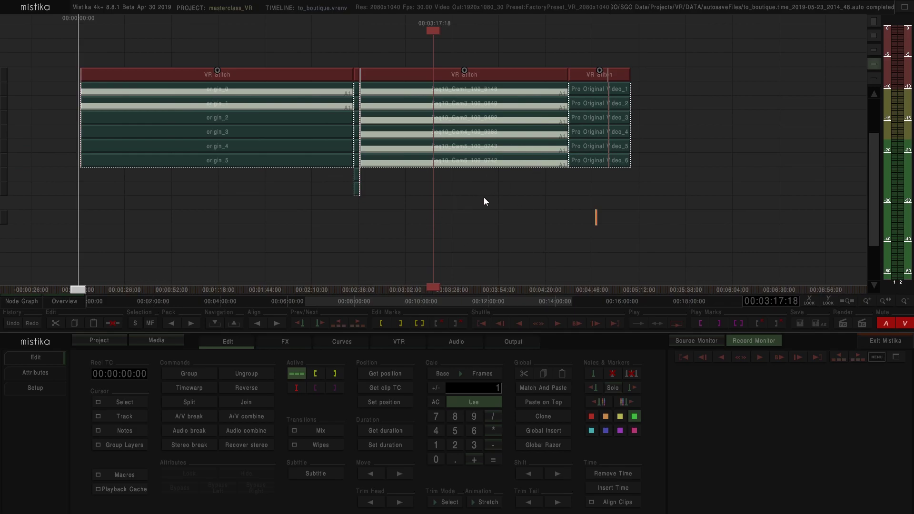
left_click(498, 221)
left_click_drag(497, 217, 476, 219)
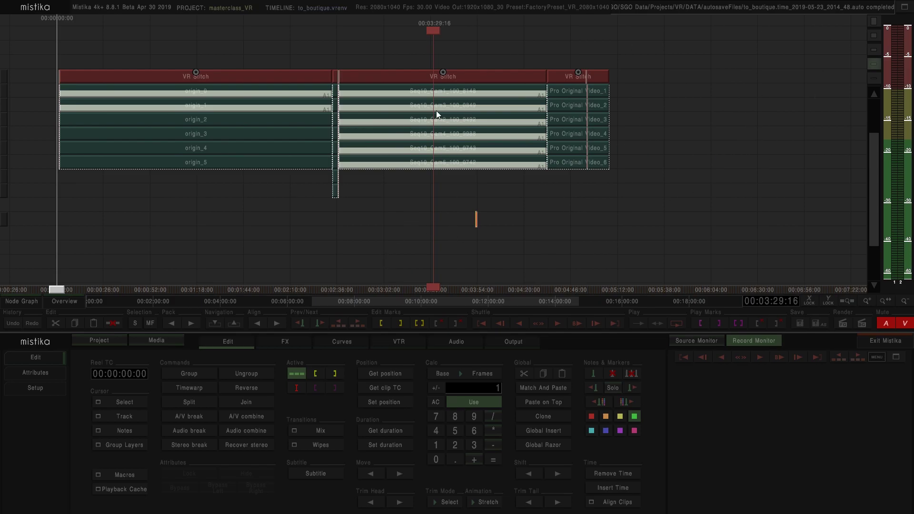
- Check the structure of the Seq10 stack by selecting the whole stack, its VR Stitch effect and its Cam1 clip in turn
scroll(468, 204, "up", 2)
left_click(540, 205)
left_click_drag(529, 58, 529, 57)
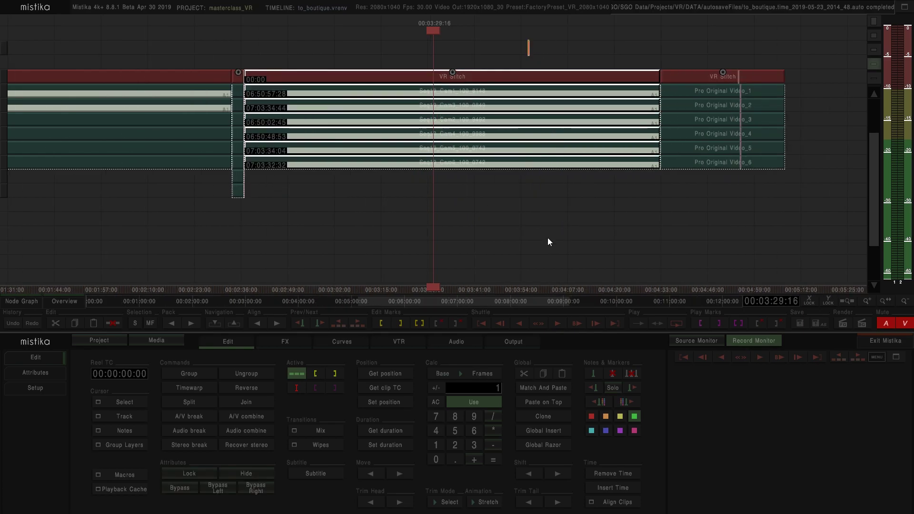
left_click(569, 205)
left_click(547, 78)
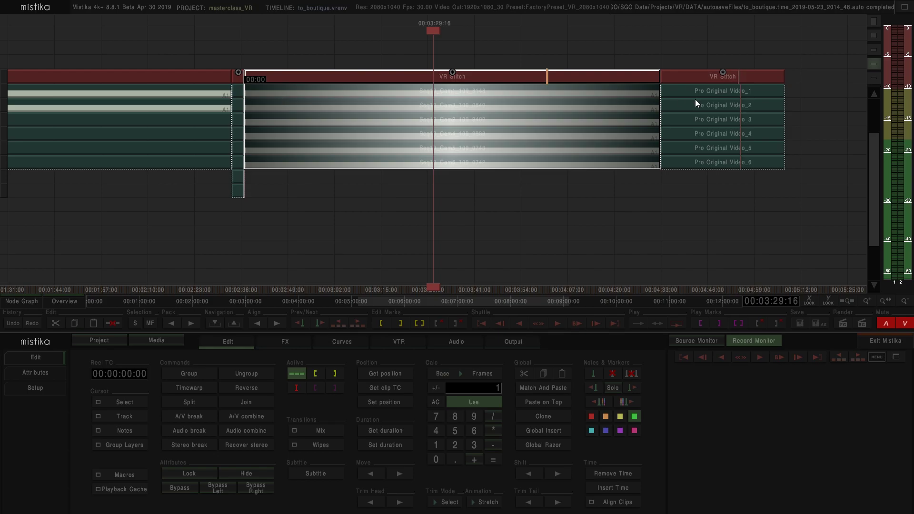
left_click(510, 86)
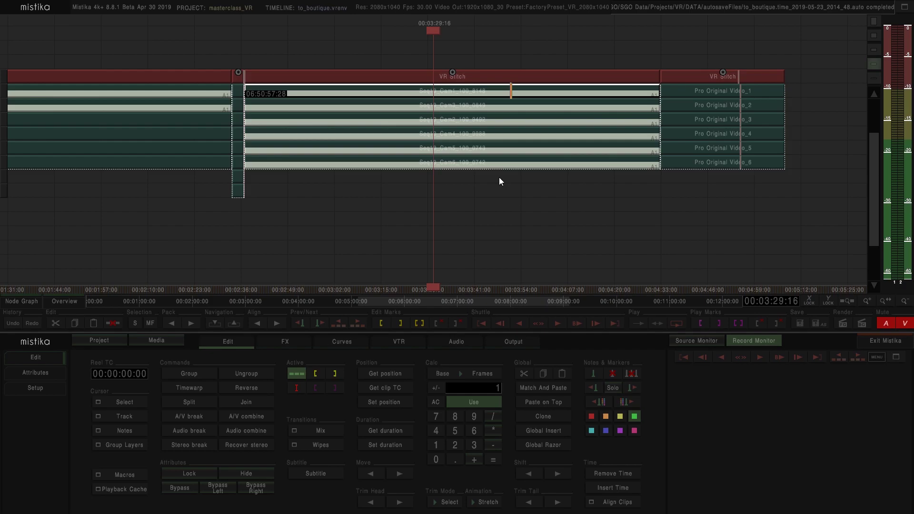
left_click(502, 191)
- Select all VR Stitch stacks on the timeline and collapse each into its own group with the Group Segments macro
scroll(662, 233, "down", 2)
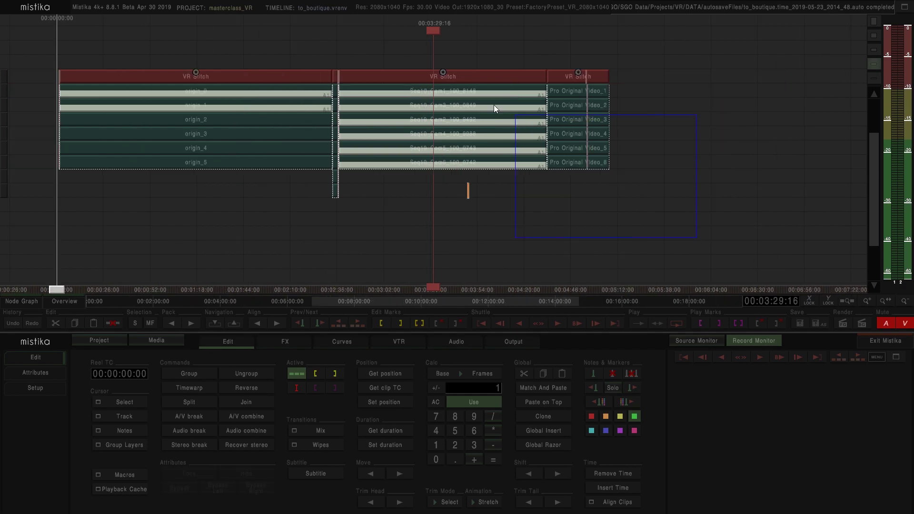
left_click_drag(288, 56, 249, 52)
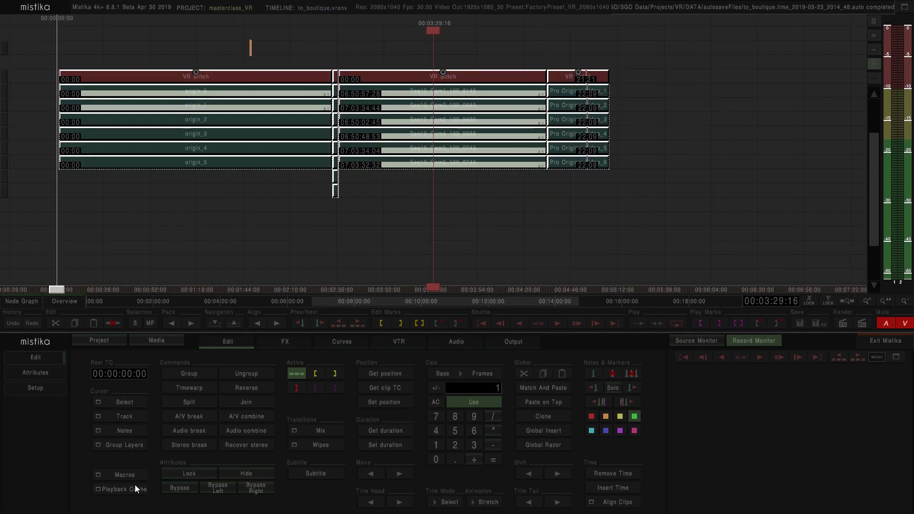
left_click(119, 474)
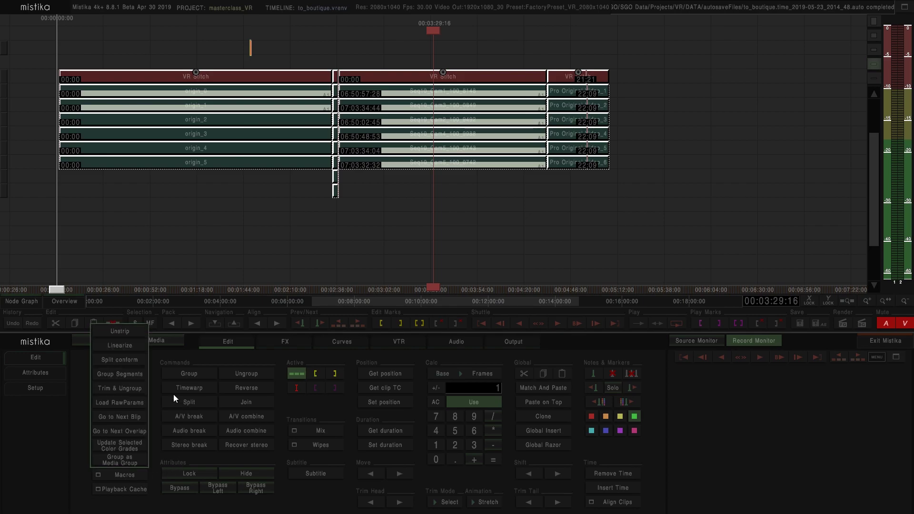
left_click(122, 374)
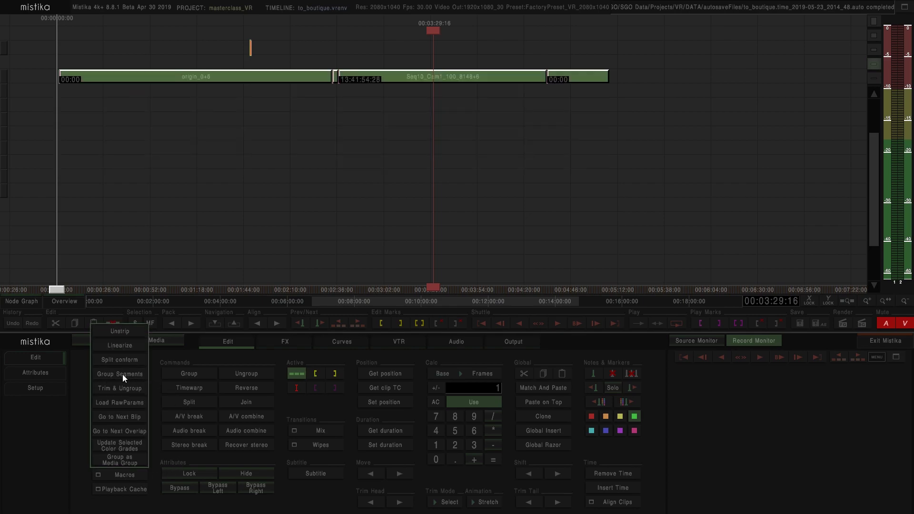
left_click(285, 161)
- Split the Seq10 group about 26 seconds after its start and move the leading piece behind the Pro Original Video group
left_click_drag(313, 125, 339, 162)
scroll(338, 162, "up", 5)
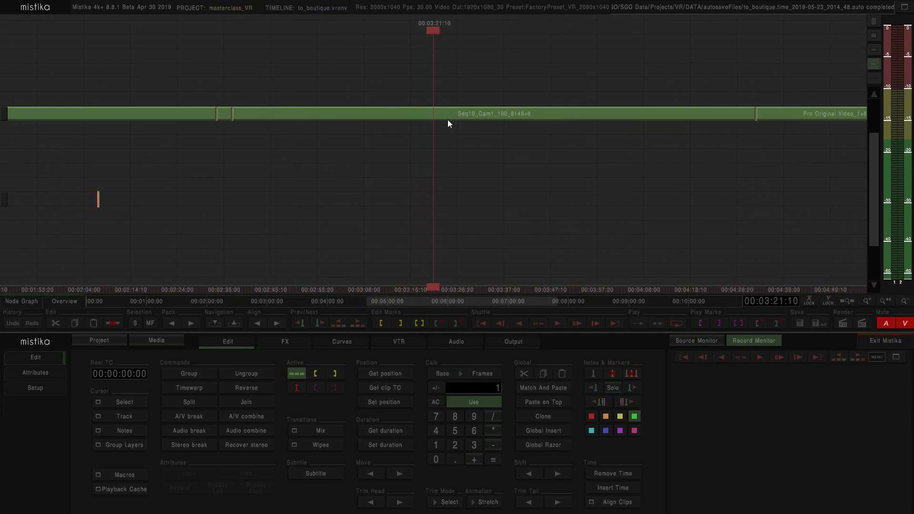
left_click(448, 118)
left_click(223, 117)
left_click(293, 118)
scroll(321, 133, "down", 4)
scroll(498, 145, "up", 3)
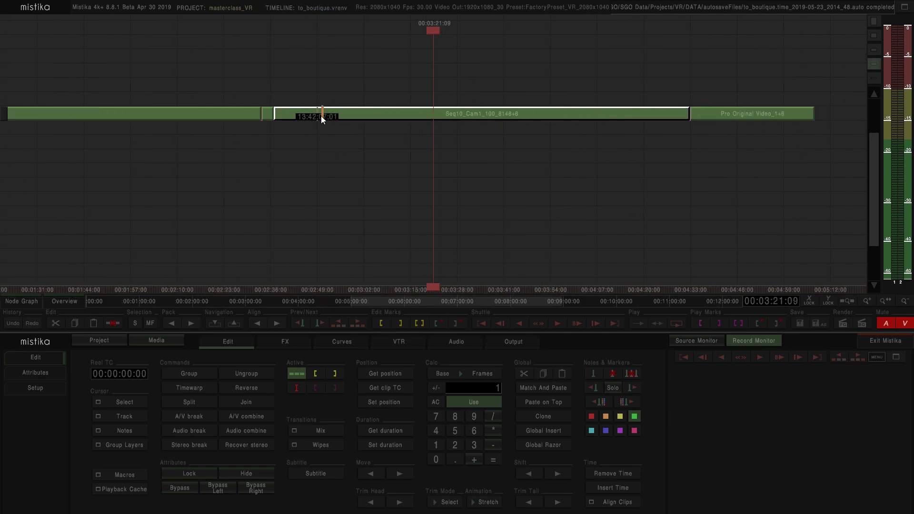
left_click(366, 117)
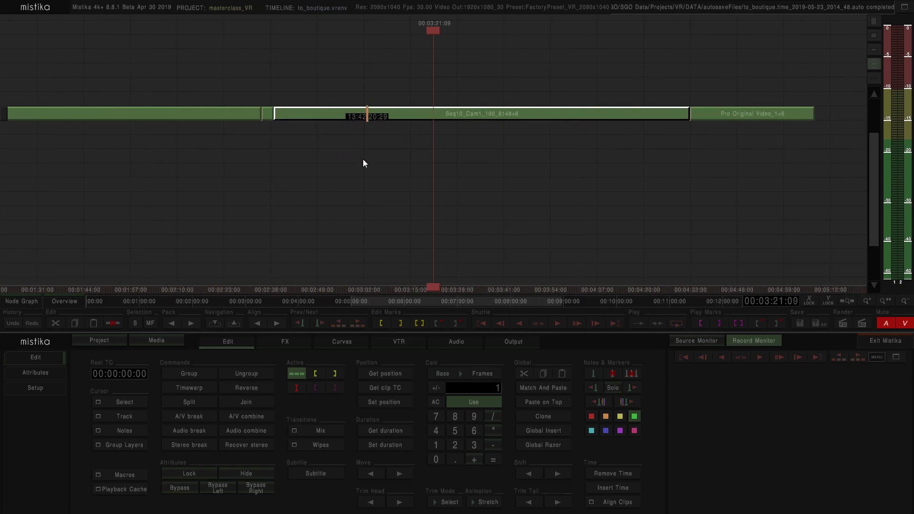
key("s")
left_click_drag(334, 114, 819, 113)
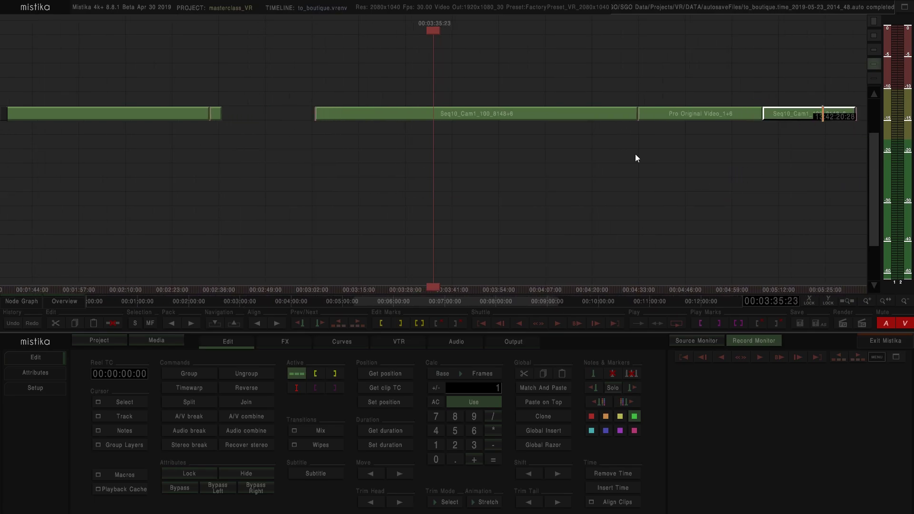
- Trim about 43 seconds off the head and about 40 seconds off the tail of the origin group
scroll(365, 215, "up", 5)
left_click(289, 109)
left_click_drag(247, 154, 365, 155)
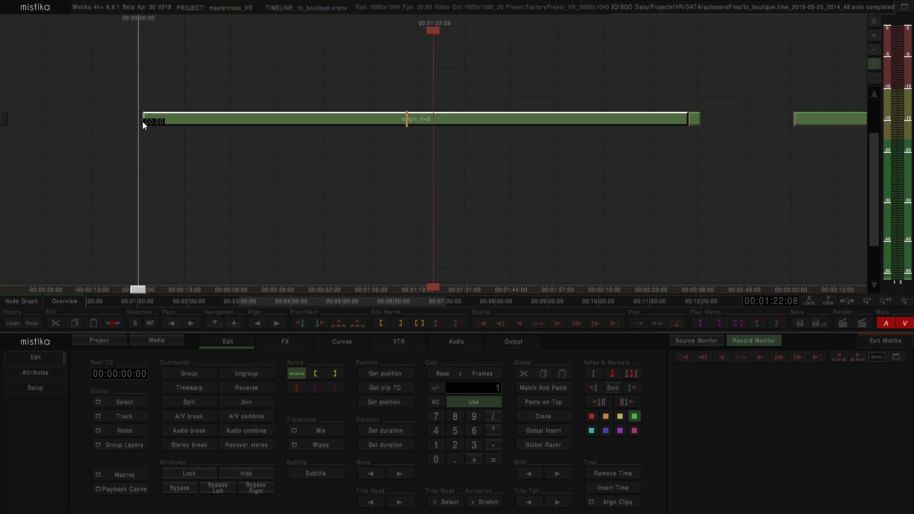
left_click_drag(143, 123, 296, 122)
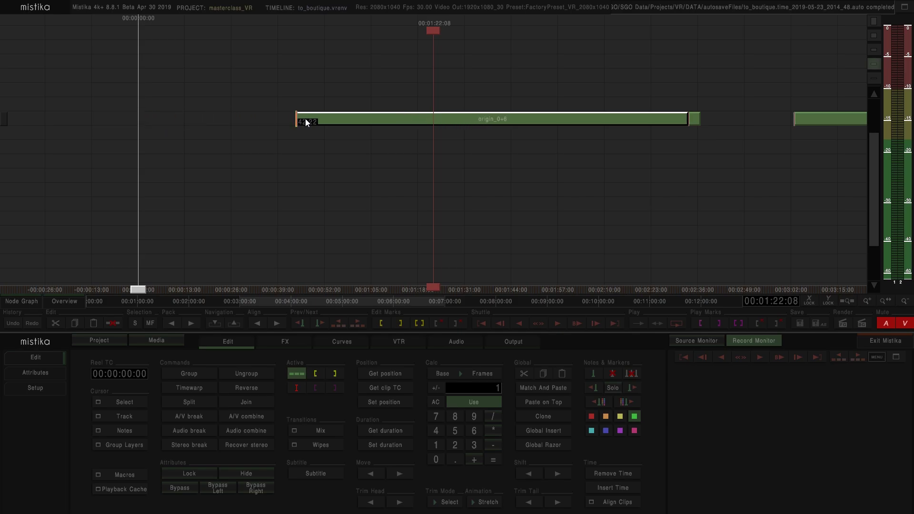
right_click(687, 118)
left_click(676, 119)
left_click_drag(682, 120, 541, 124)
- Place the long Seq10 group directly after the origin group and close up the remaining groups behind it
scroll(600, 145, "down", 5)
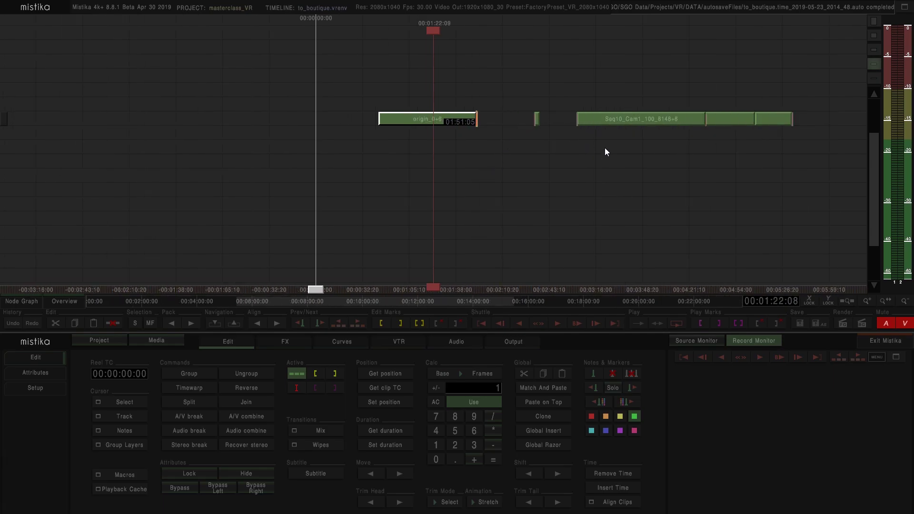
left_click_drag(626, 119, 495, 163)
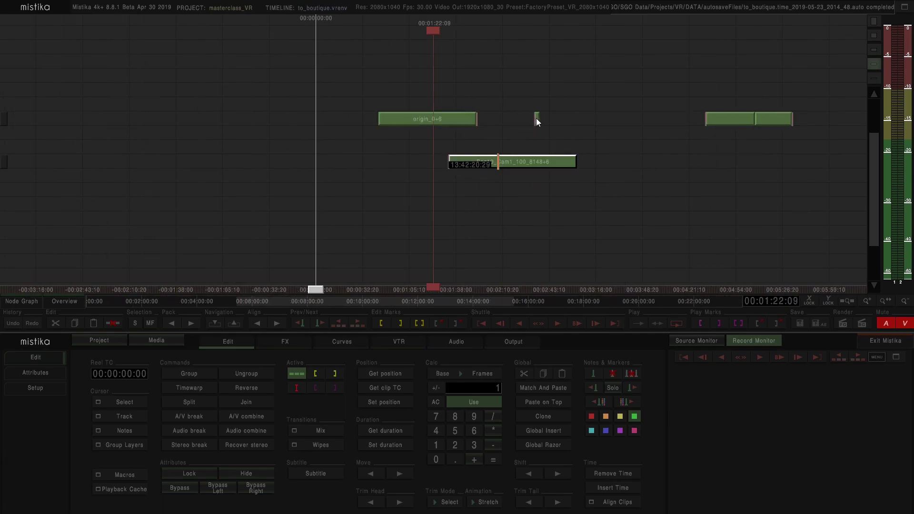
left_click(580, 162)
left_click_drag(532, 170, 559, 127)
mouse_move(673, 153)
left_mouse_down()
mouse_move(773, 101)
mouse_move(763, 118)
mouse_move(675, 119)
left_mouse_up()
left_click(641, 190)
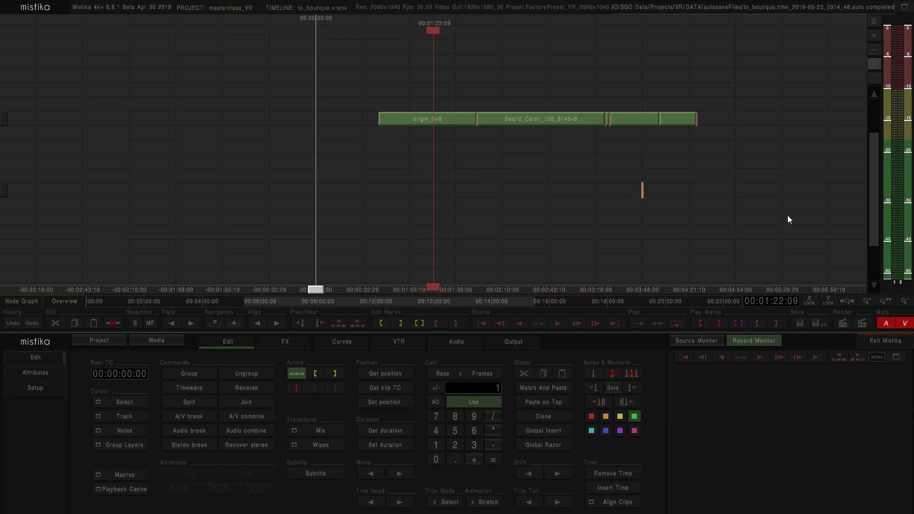
- Lower the long Seq10 group one track, overlap its start with the origin group's tail and add a Mix transition between them
left_click_drag(514, 123, 498, 133)
left_click_drag(438, 178, 481, 103)
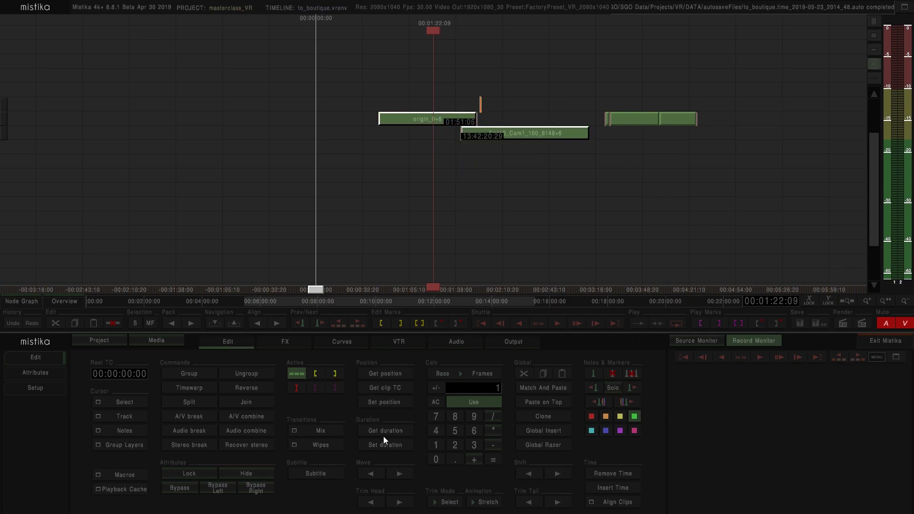
left_click(330, 444)
left_click(314, 430)
left_click(328, 372)
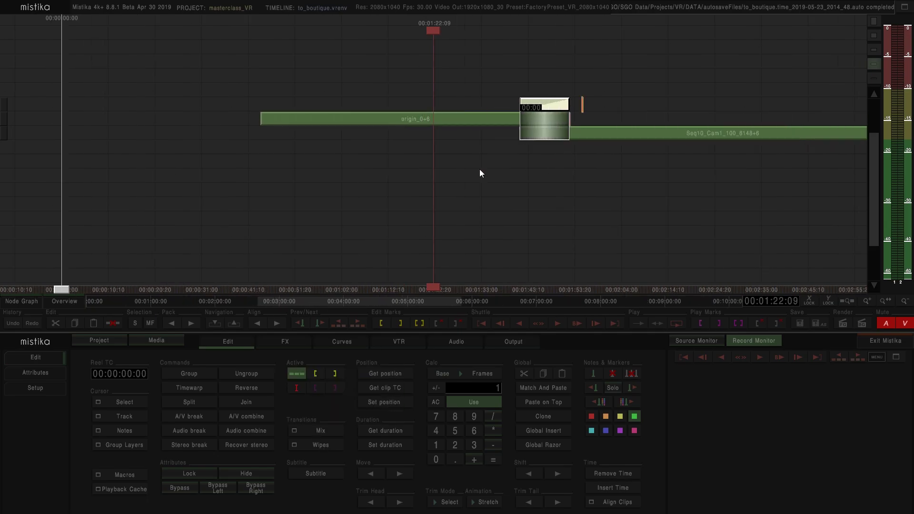
- Examine the Mix transition and the overlapping origin and Seq10 groups beneath it by selecting each of them
left_click(429, 180)
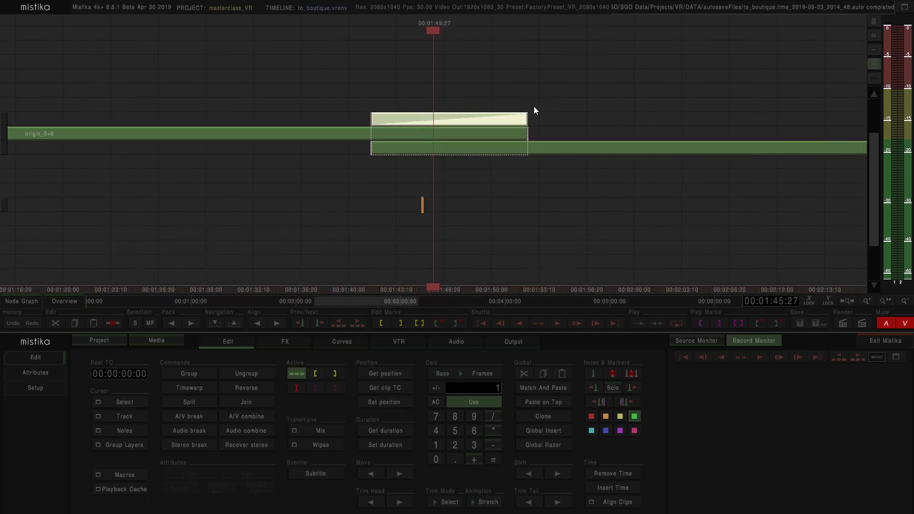
left_click(492, 134)
left_click(488, 148)
left_click(484, 133)
left_click(481, 120)
left_click(479, 134)
left_click(479, 149)
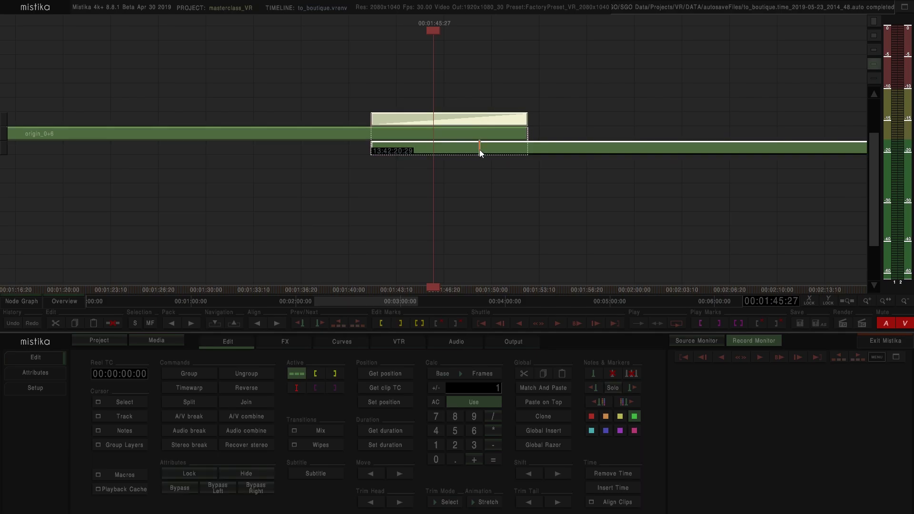
left_click(485, 121)
- Delete the Mix transition and move the Seq10 group back onto the origin group's track, directly after it
scroll(507, 169, "down", 5)
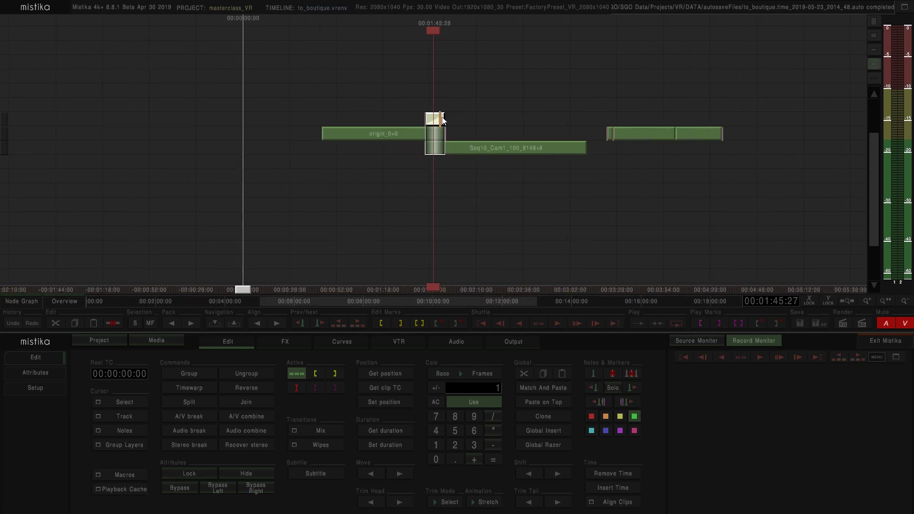
key("Delete")
left_click(478, 149)
left_click_drag(478, 148, 488, 135)
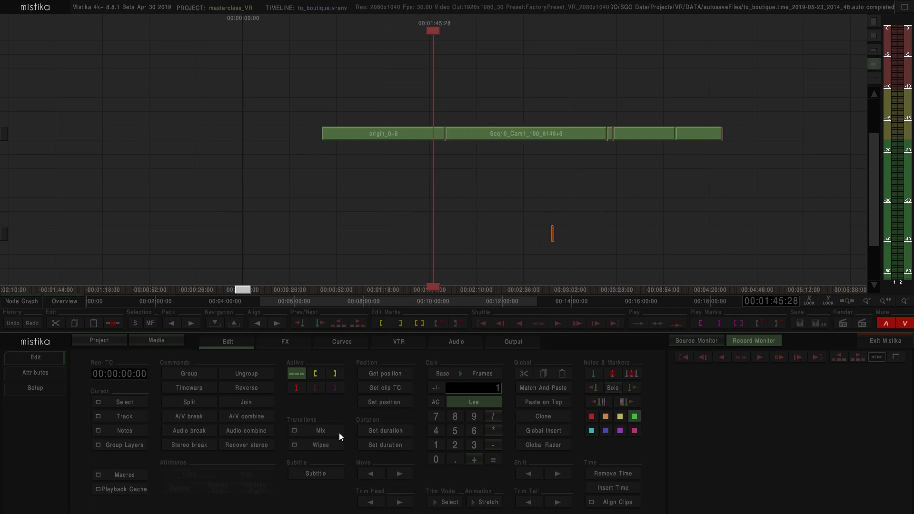
- Set the trim amount to 50 frames and extend the origin group's tail over the start of the Seq10 group
scroll(455, 162, "up", 3)
scroll(453, 170, "down", 2)
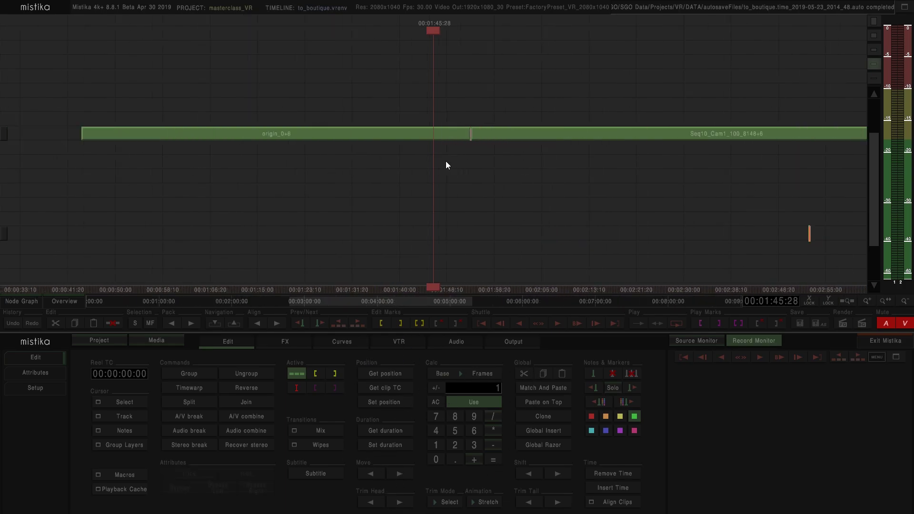
left_click(393, 132)
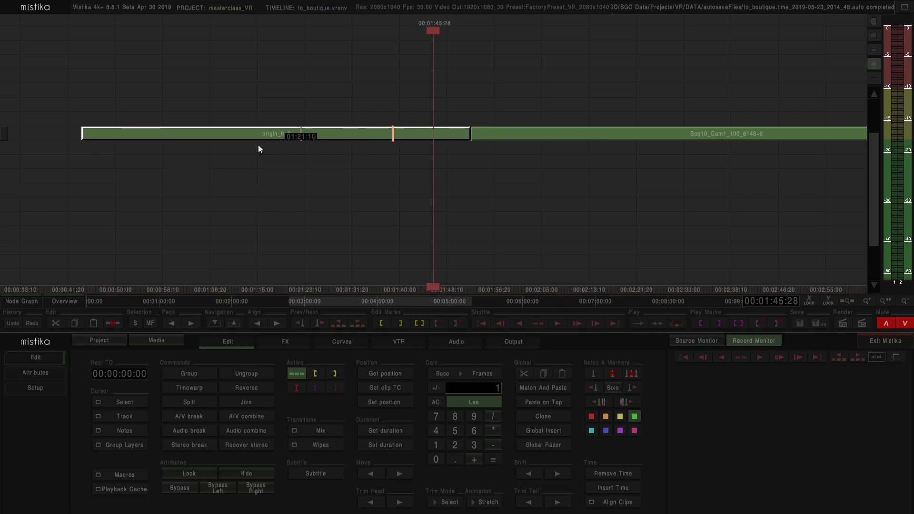
left_click(476, 136)
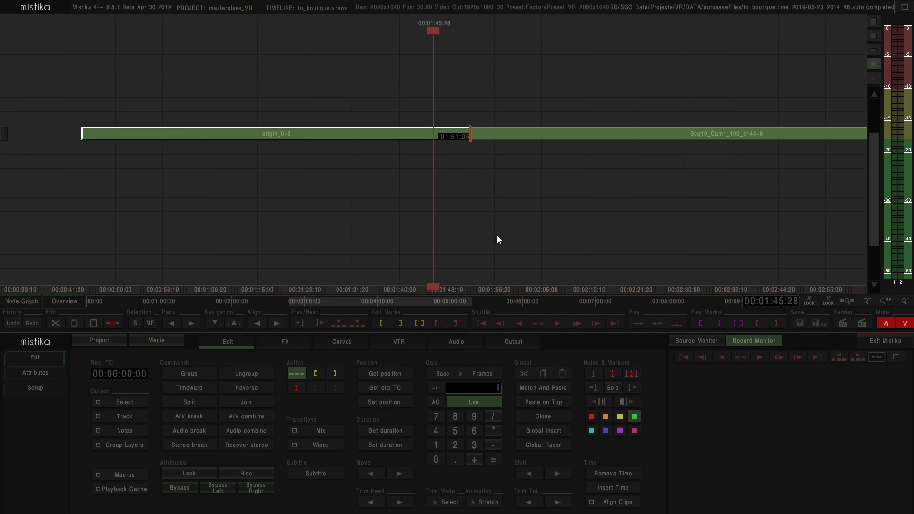
left_click(456, 432)
left_click(453, 429)
left_click(436, 457)
left_click(524, 503)
left_click(557, 502)
left_click(557, 502)
left_click(558, 502)
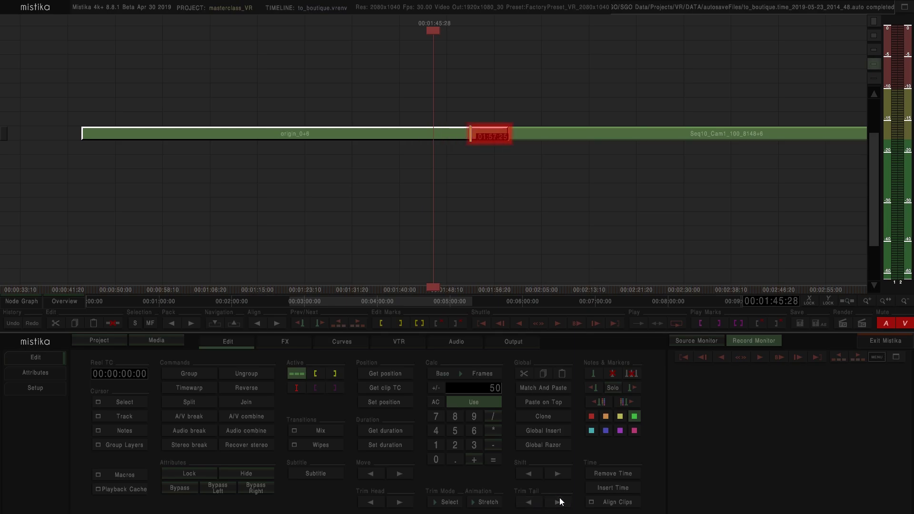
- Shorten the origin group's tail in 50-frame increments and shift the group later until it meets the Seq10 group
mouse_move(433, 130)
left_mouse_down()
mouse_move(436, 145)
mouse_move(439, 130)
left_mouse_up()
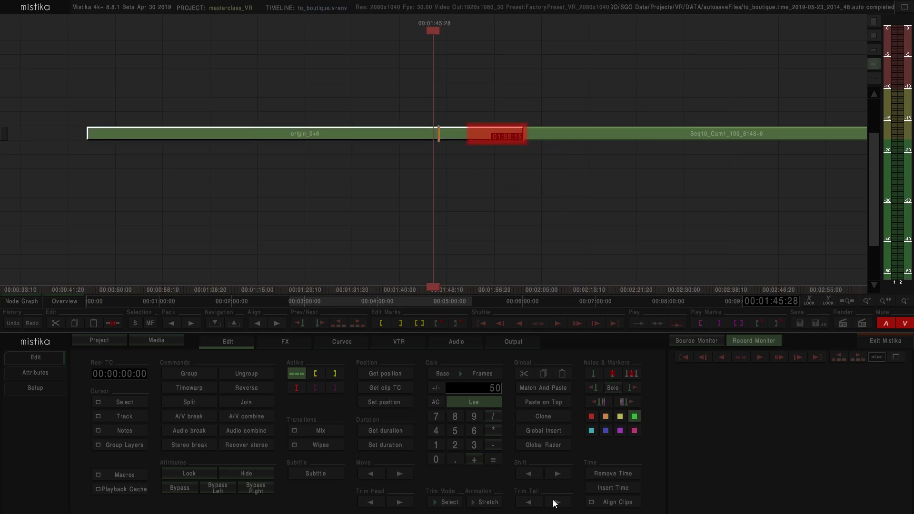
left_click_drag(432, 132, 457, 142)
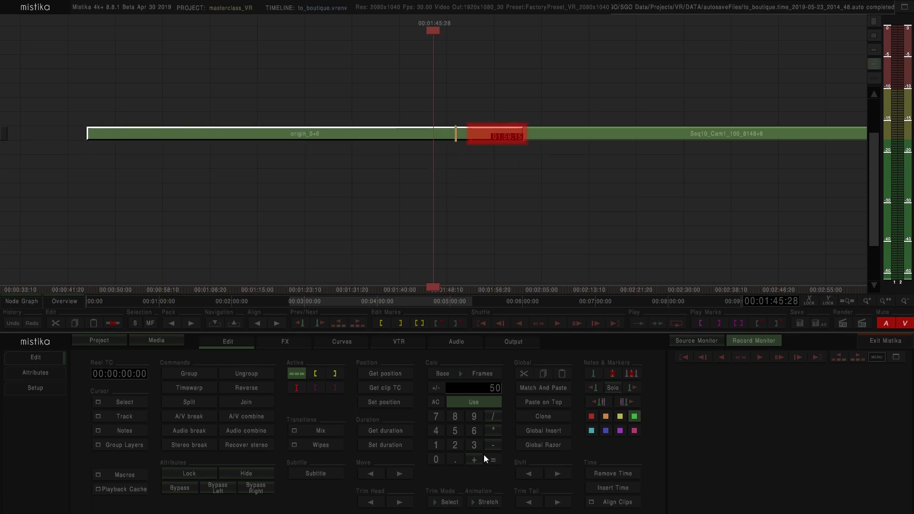
left_click(526, 502)
left_click(526, 502)
left_click(526, 502)
left_click(526, 502)
left_click(526, 502)
left_click(527, 502)
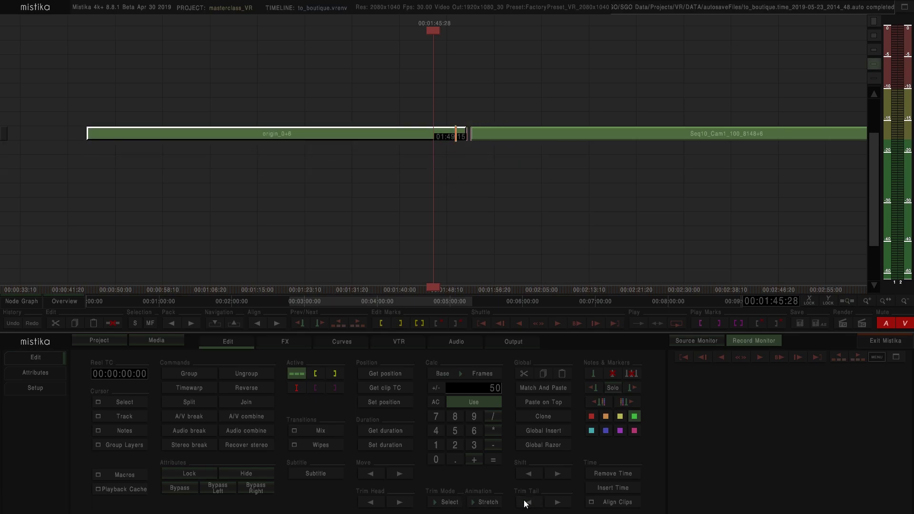
left_click_drag(412, 130, 413, 135)
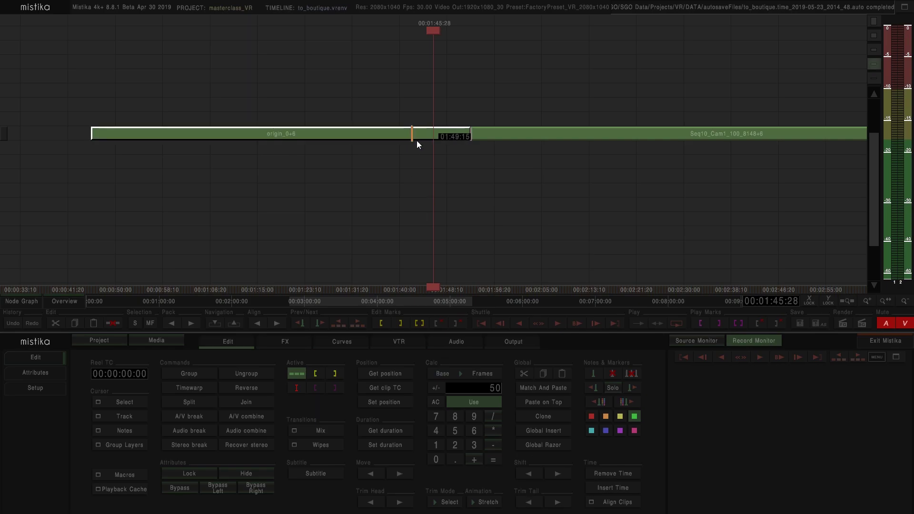
- Set the trim mode to Local and extend the origin group's tail in 50-frame increments
left_click(451, 176)
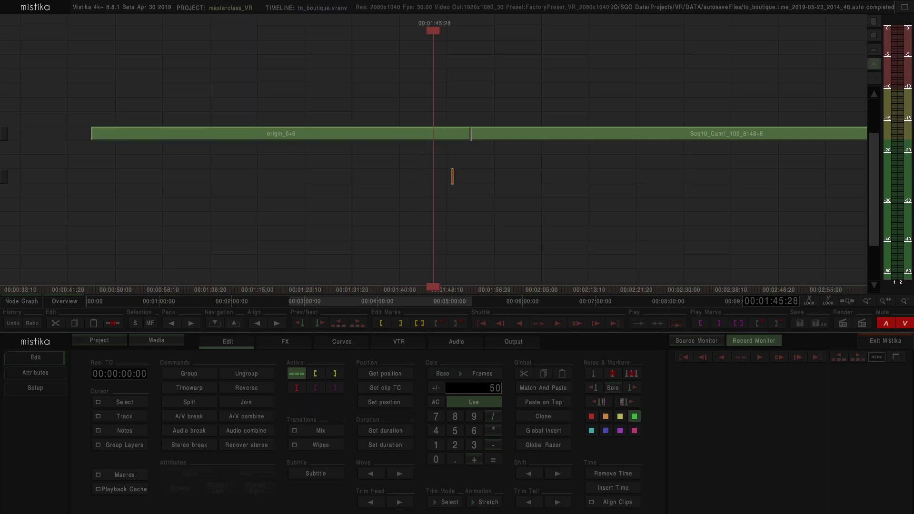
left_click(446, 502)
left_click(449, 461)
left_click(446, 138)
left_click(558, 506)
left_click(558, 507)
left_click(559, 506)
left_click(558, 506)
left_click(558, 506)
left_click(558, 506)
left_click(558, 506)
scroll(585, 163, "down", 3)
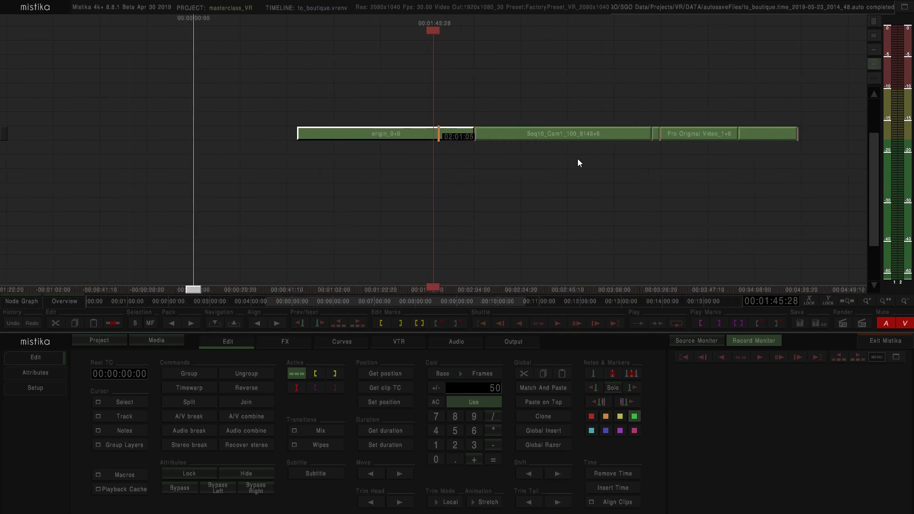
left_click(557, 503)
left_click(558, 503)
left_click(557, 502)
- Trim the origin group's tail back in 50-frame increments in Local mode
left_click(529, 502)
left_click(528, 502)
left_click(528, 502)
left_click(528, 503)
left_click(529, 502)
left_click(529, 503)
left_click(528, 503)
left_click(528, 503)
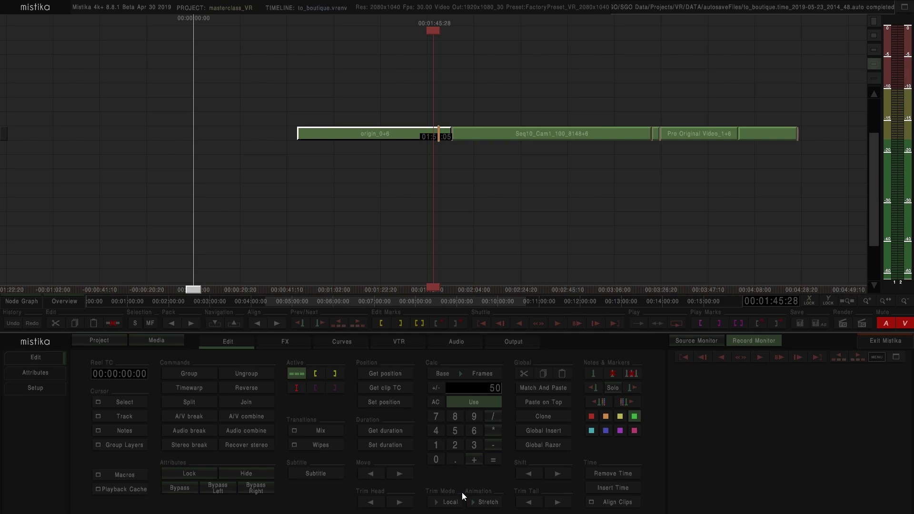
- Change the trim mode to Global and extend the origin group's tail in 50-frame increments
left_click(450, 502)
left_click(451, 474)
left_click(557, 502)
left_click(558, 503)
left_click(558, 503)
left_click(557, 502)
left_click(557, 503)
left_click(557, 503)
left_click(557, 503)
- Trim the origin group's tail back in 50-frame increments in Global mode
left_click(530, 503)
left_click(530, 503)
left_click(530, 502)
left_click(530, 502)
left_click(529, 503)
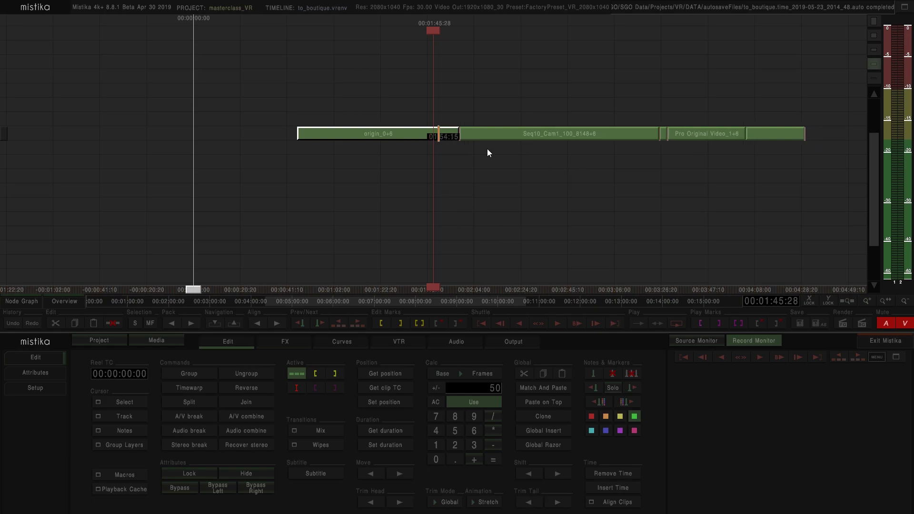
scroll(489, 150, "up", 1)
left_click_drag(472, 138, 425, 140)
scroll(525, 201, "down", 5)
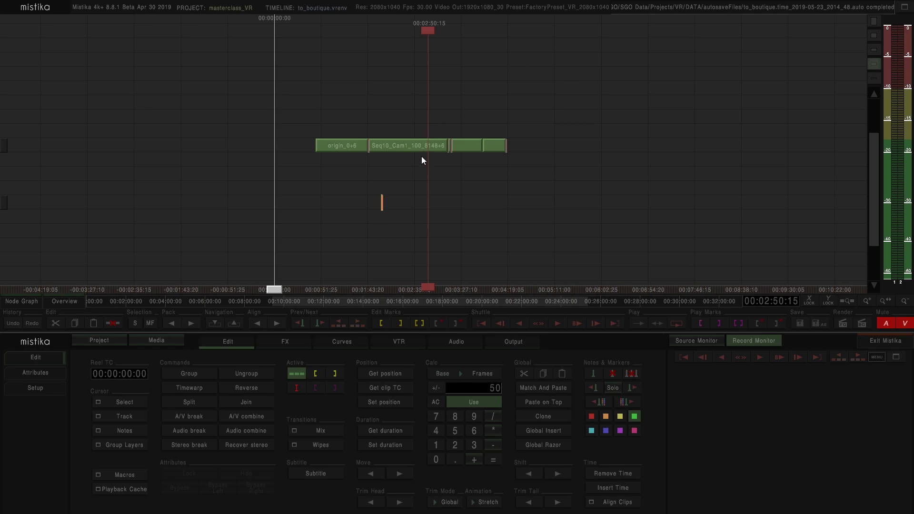
- Navigate inside the nokia_ozo_cam1+8 group and open its VR Stitch effect for editing
scroll(489, 176, "up", 3)
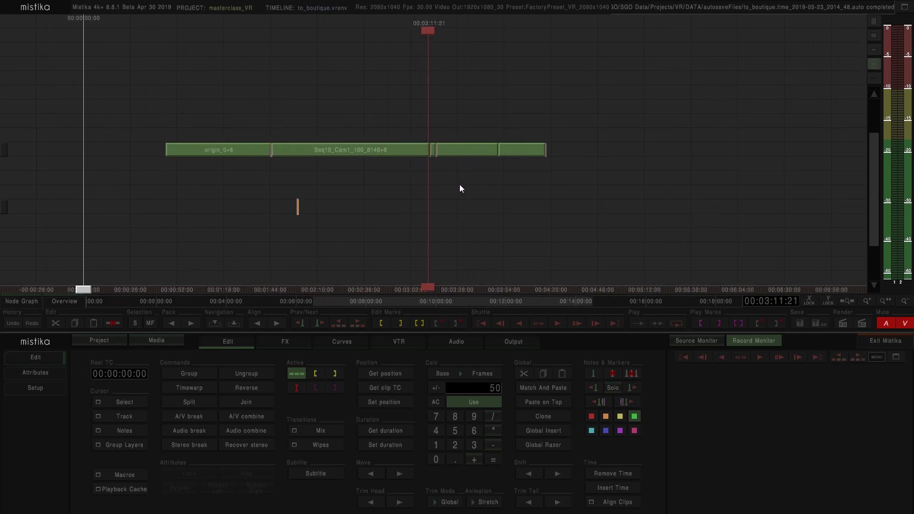
scroll(456, 184, "up", 10)
left_click(442, 147)
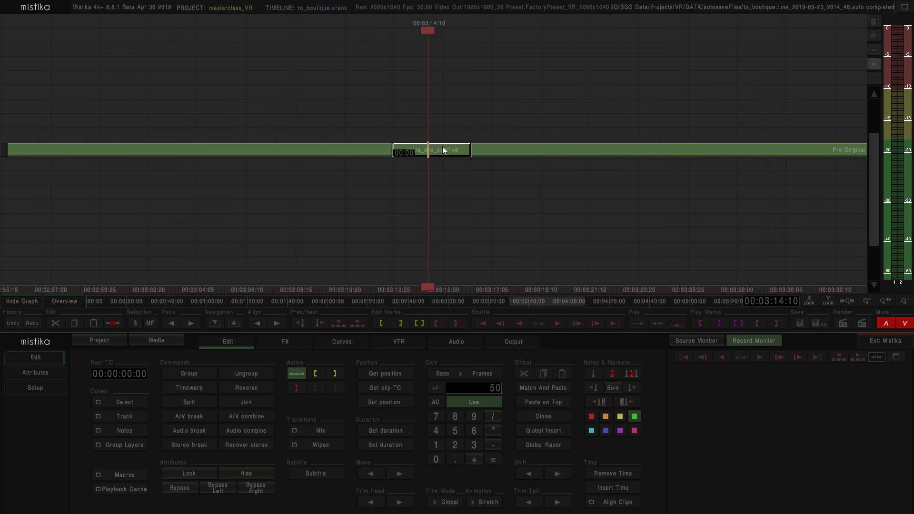
left_click(218, 324)
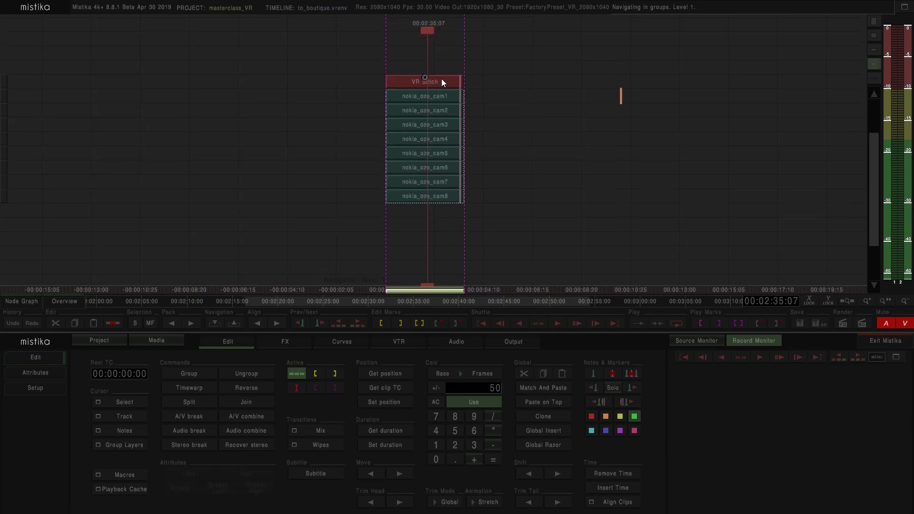
left_click(441, 79)
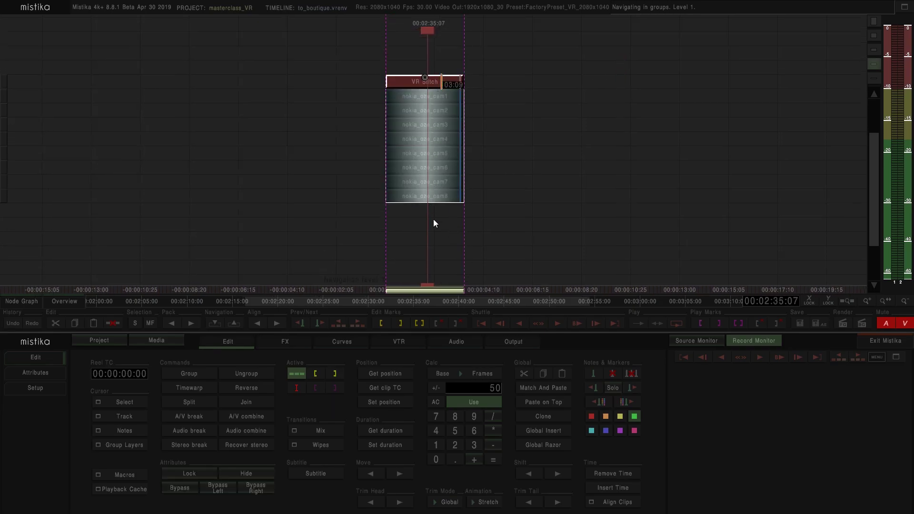
double_click(447, 84)
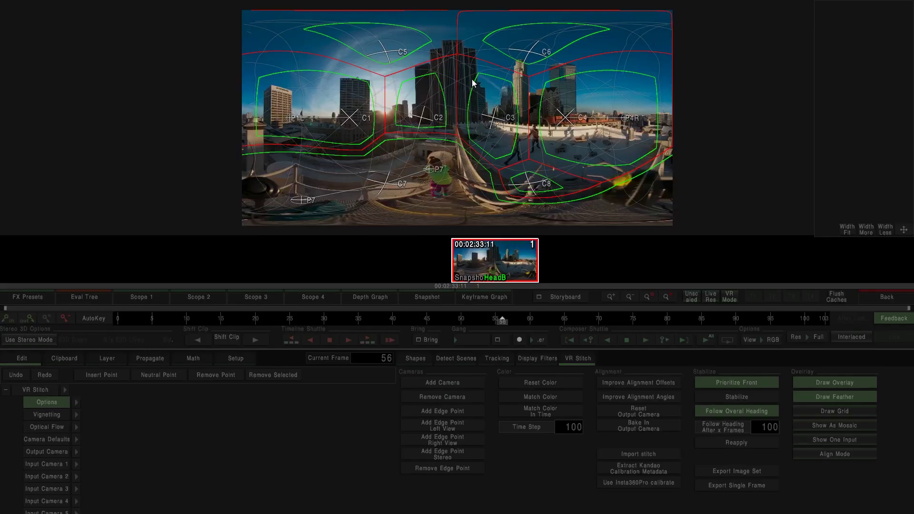
- Expand the full VR Stitch parameter list and examine the mapping, angle and offset values of the input cameras
left_click(64, 389)
scroll(215, 481, "down", 3)
scroll(220, 503, "down", 5)
scroll(245, 487, "down", 5)
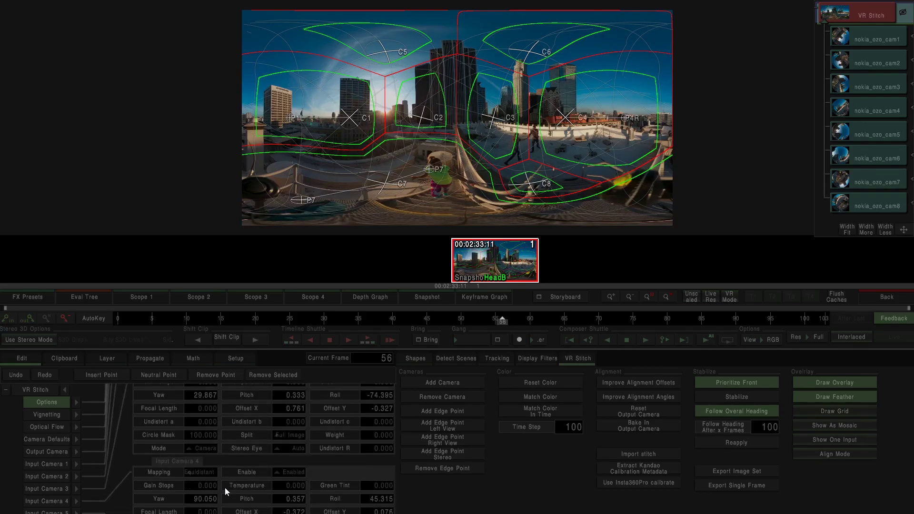
left_click_drag(224, 487, 235, 394)
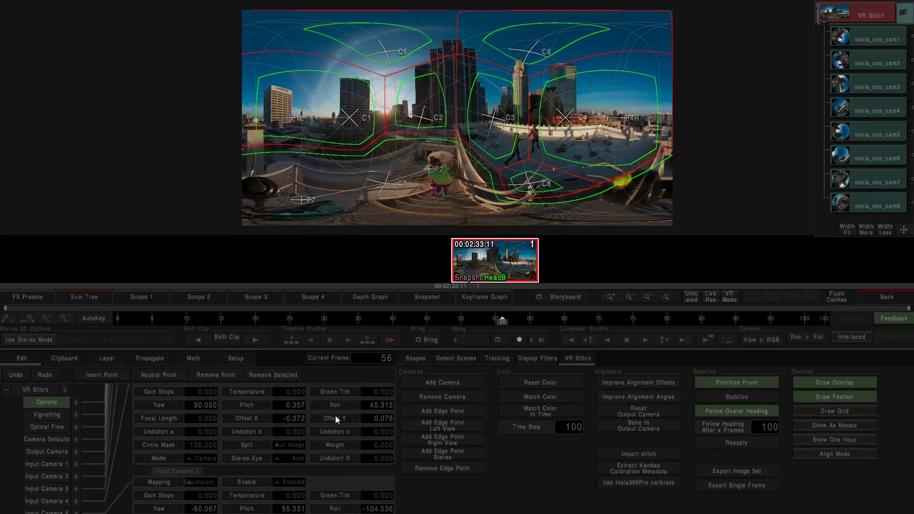
- Reposition the two P7 edge points of camera 7 slightly in the stitch overlay
left_click(302, 199)
left_click_drag(429, 169, 434, 173)
left_click_drag(299, 200, 306, 189)
- Collapse the VR Stitch parameters and go back out to the top-level timeline outside the group
scroll(251, 408, "up", 10)
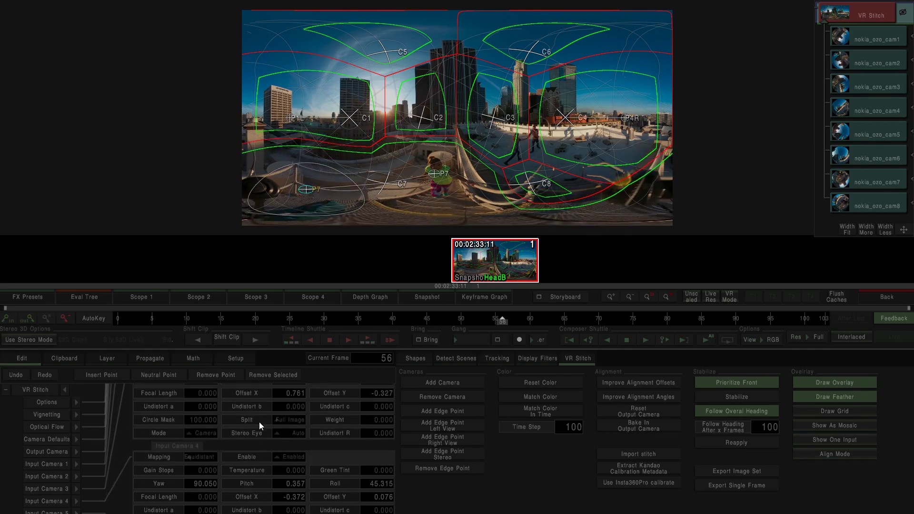
scroll(233, 423, "up", 5)
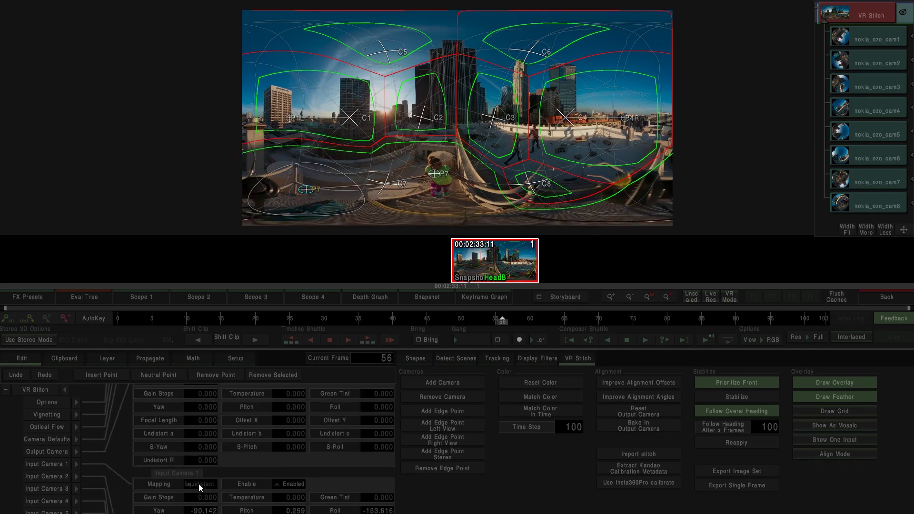
left_click(65, 389)
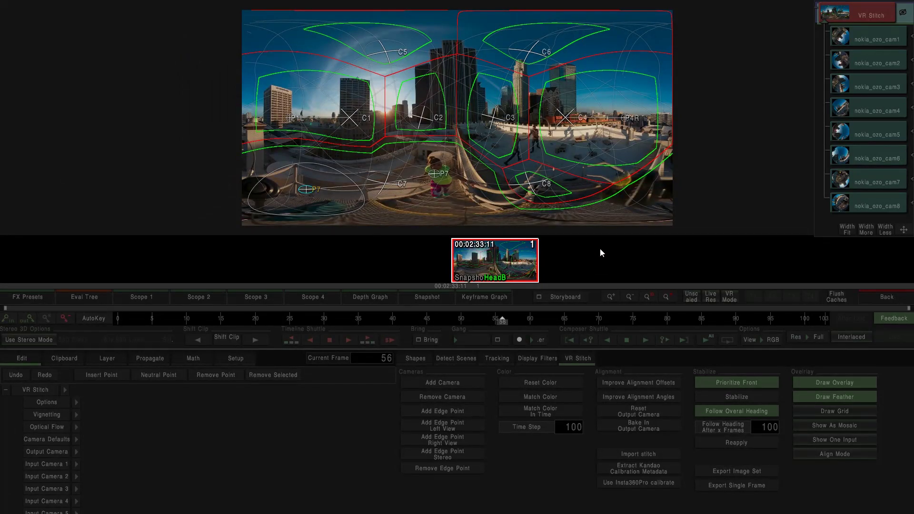
left_click(875, 296)
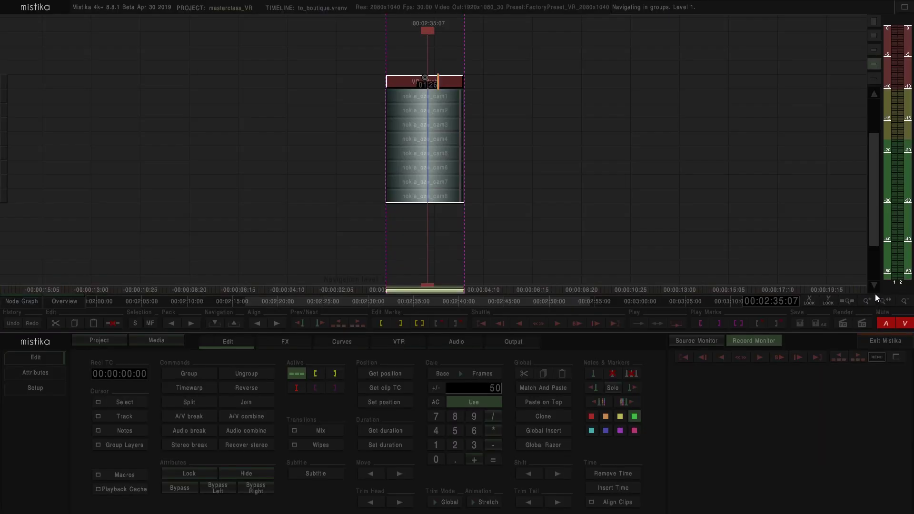
left_click(236, 323)
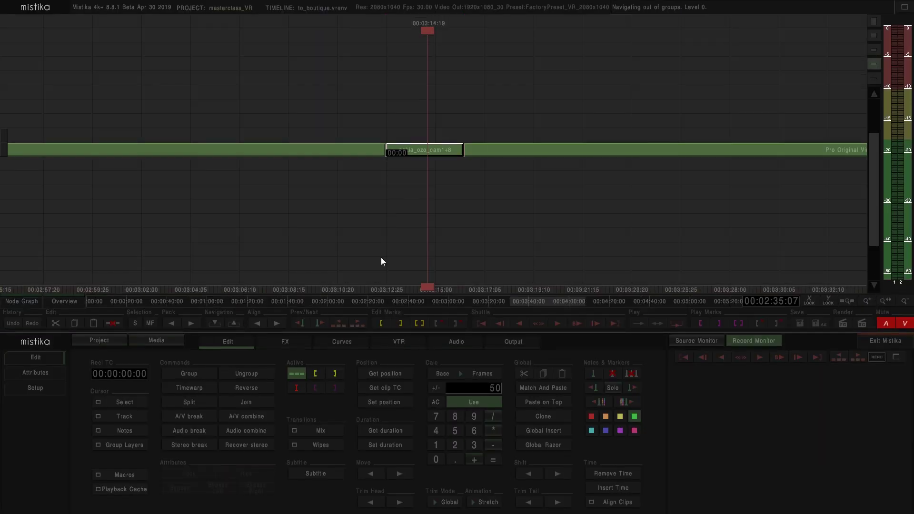
- Nest the nokia_ozo_cam1+8 group inside another group and navigate down both levels to its VR Stitch layer
left_click(443, 150)
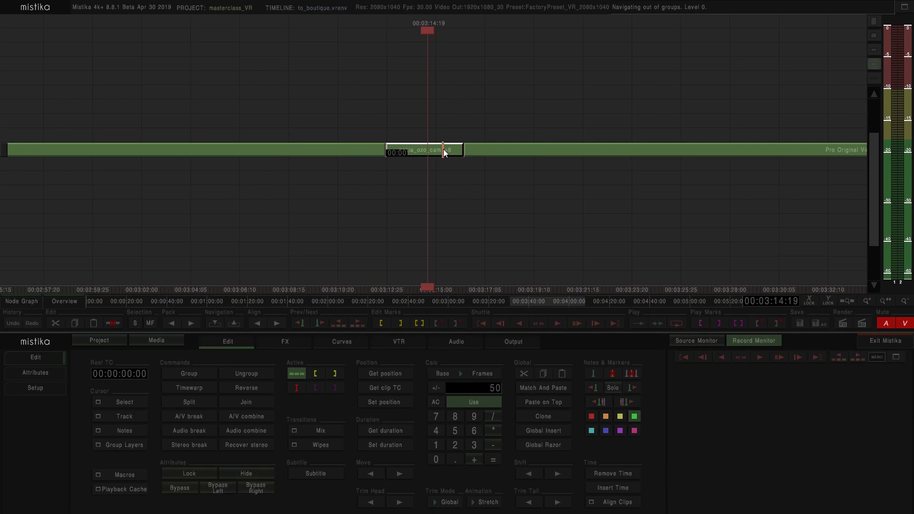
left_click(449, 193)
left_click(437, 149)
left_click(215, 323)
left_click(427, 41)
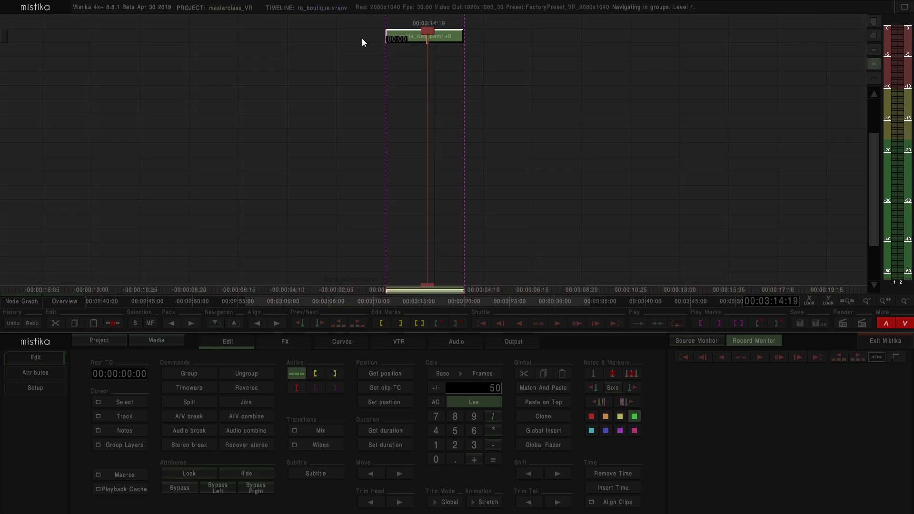
left_click(214, 323)
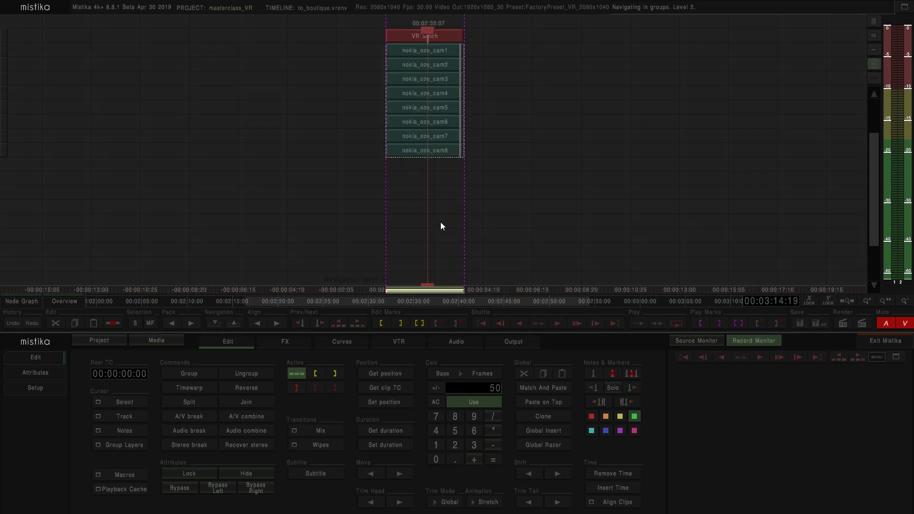
left_click(440, 36)
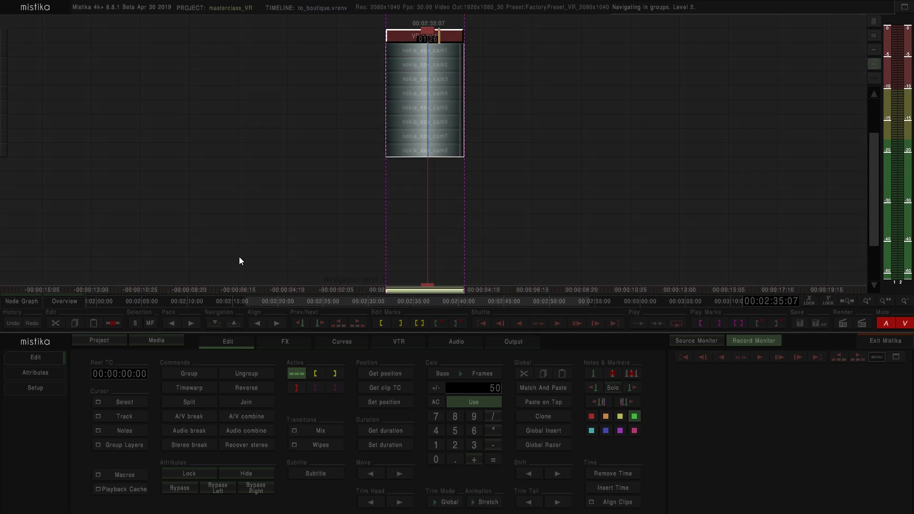
- Move up one group level and clone the nokia_ozo_cam1+8 group directly beneath the original
left_click(235, 323)
left_click(438, 35)
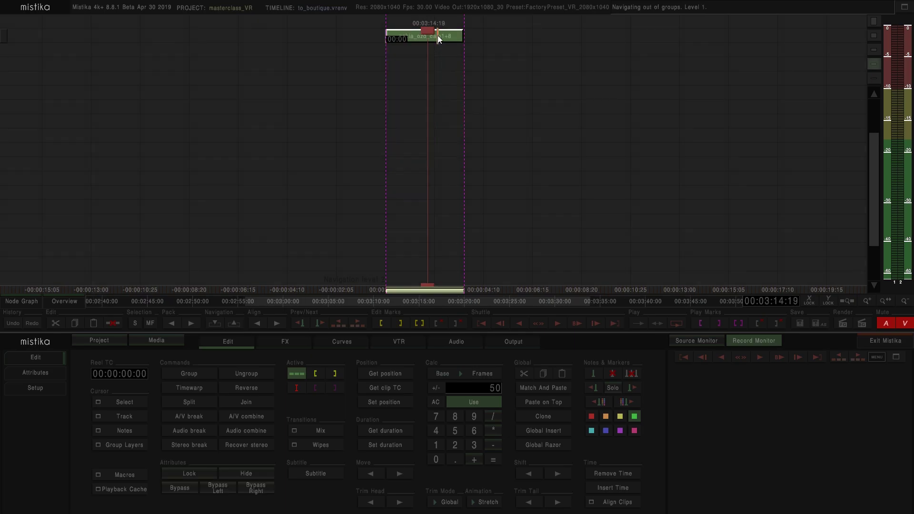
mouse_move(445, 33)
left_mouse_down()
mouse_move(454, 60)
mouse_move(447, 34)
mouse_move(447, 50)
left_mouse_up()
left_click(458, 113)
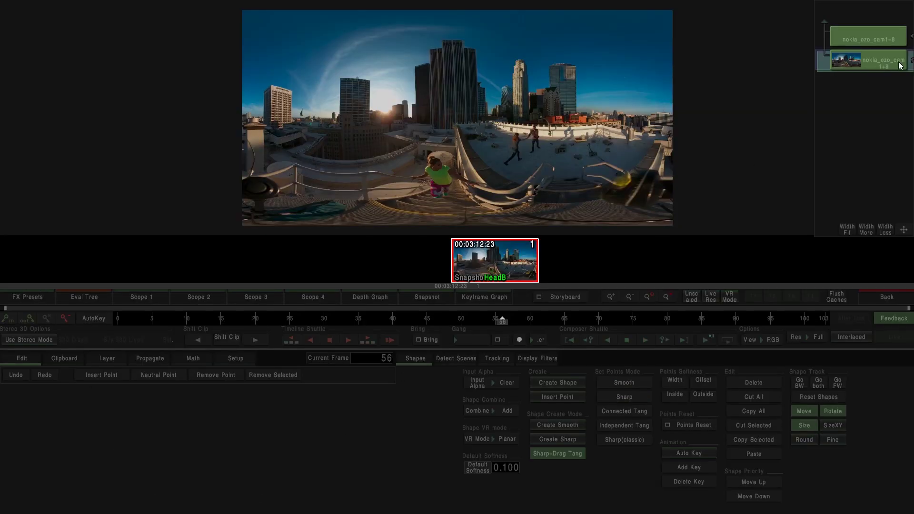
- Widen the layer tree, expand the lower nokia_ozo_cam1+8 group and select its VR Stitch effect
left_click(844, 234)
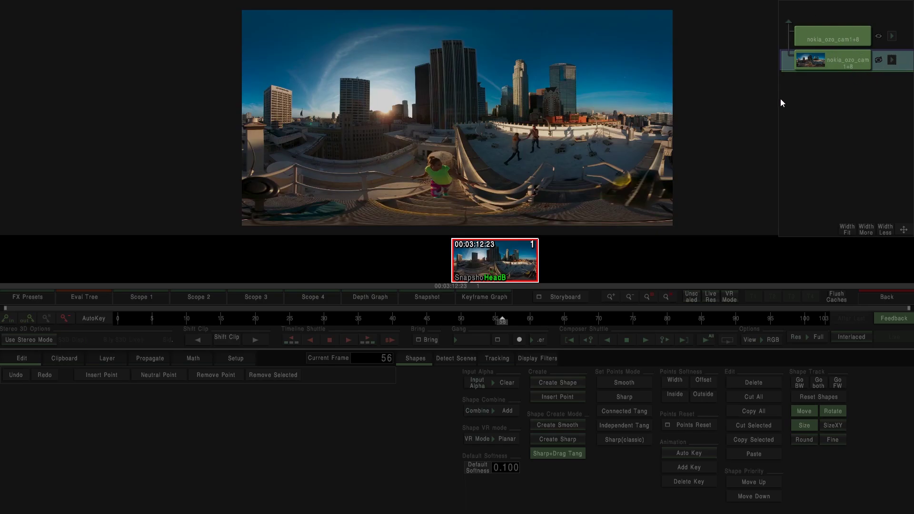
left_click(892, 60)
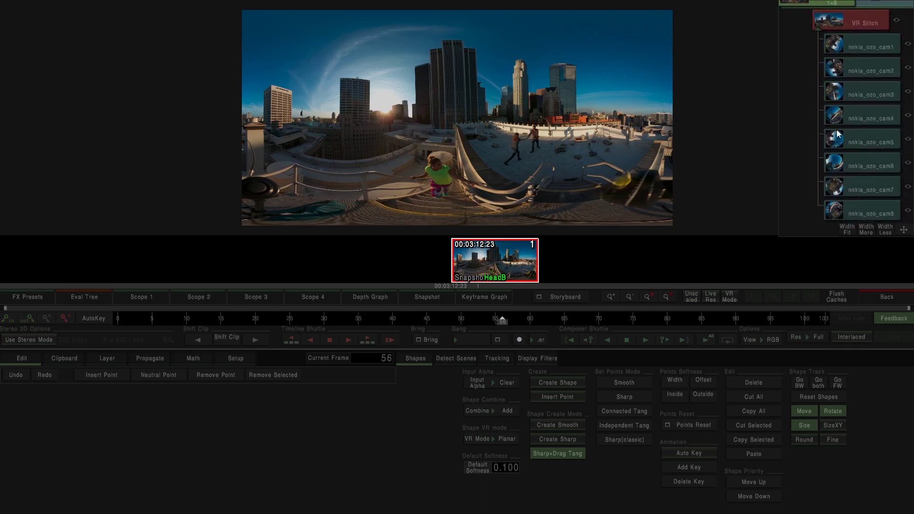
left_click(854, 55)
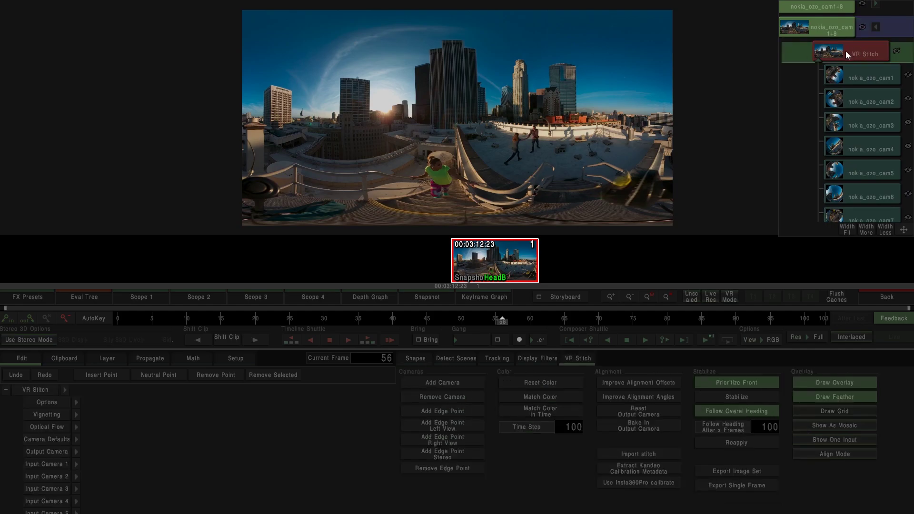
- Set the Output Camera's Temperature to 0.500 for this VR Stitch and hide the stitch overlay
left_click(76, 452)
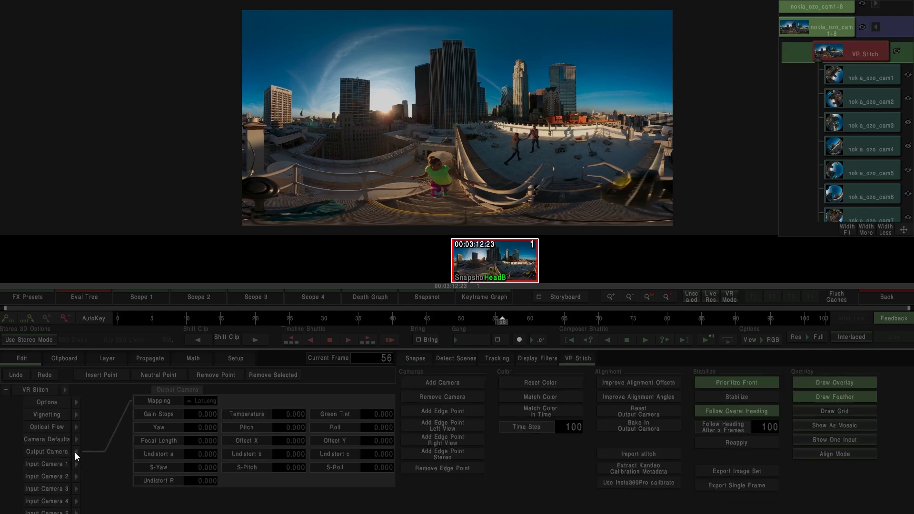
left_click(282, 415)
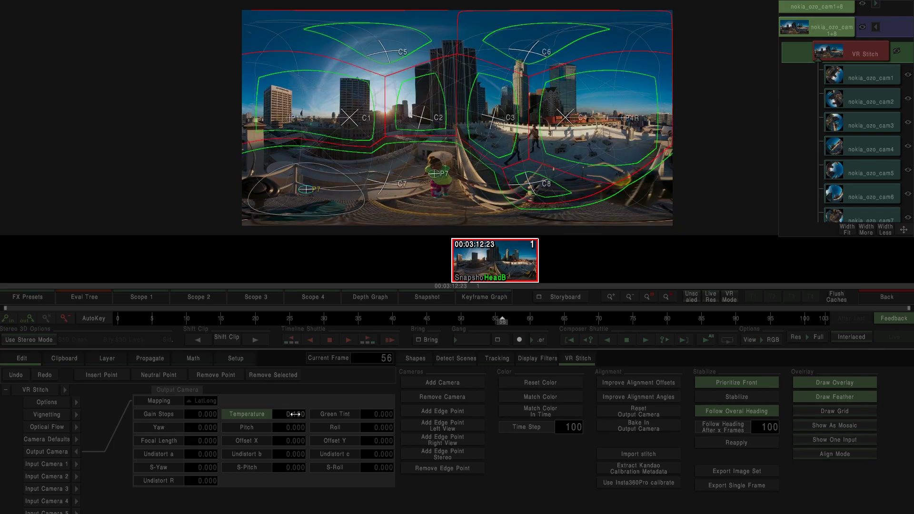
mouse_move(299, 415)
left_mouse_down()
mouse_move(307, 414)
mouse_move(297, 417)
left_mouse_up()
left_click(860, 384)
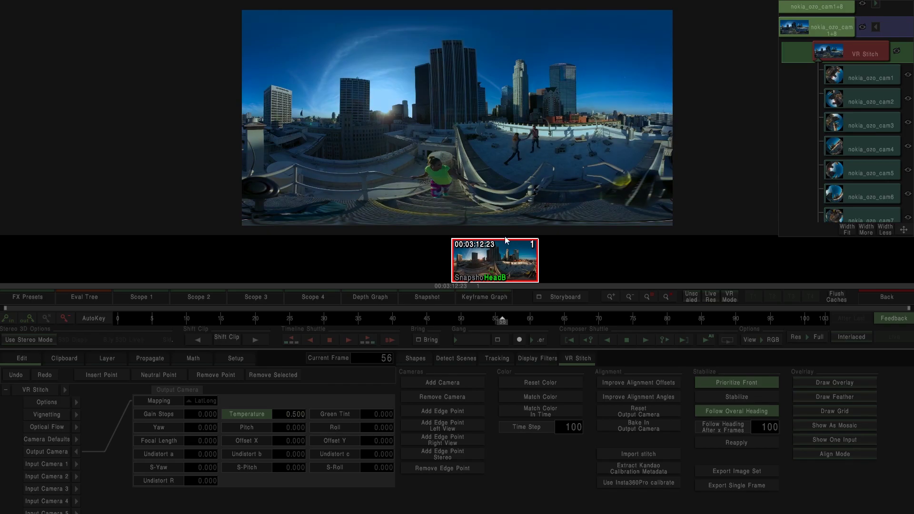
- Collapse the lower group, switch to the upper group in the layer tree and return to the timeline
left_click(875, 27)
left_click(830, 50)
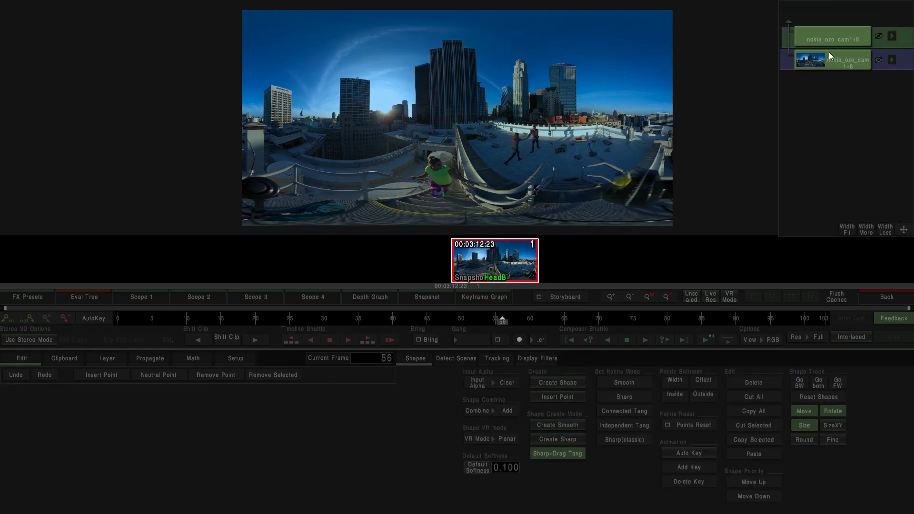
left_click(886, 296)
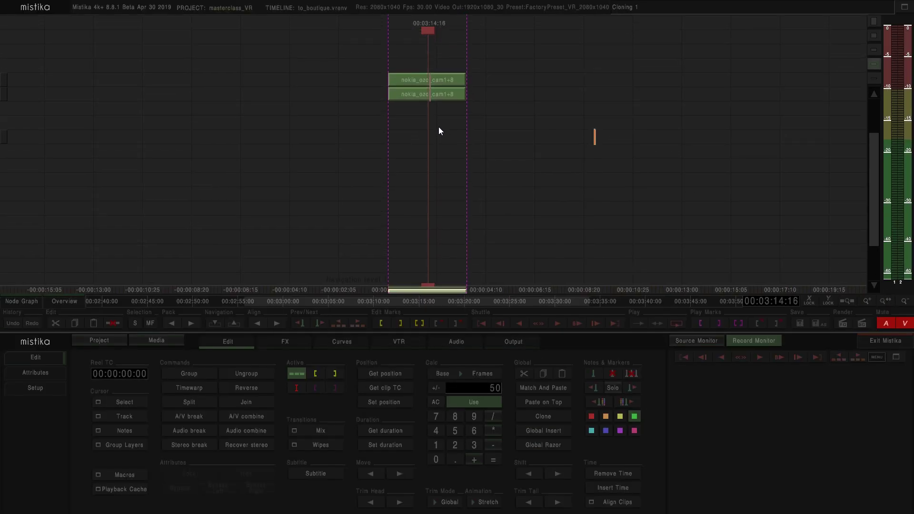
- Select both stacked nokia_ozo_cam1+8 groups and apply a stripe wipe over them
left_click(437, 80)
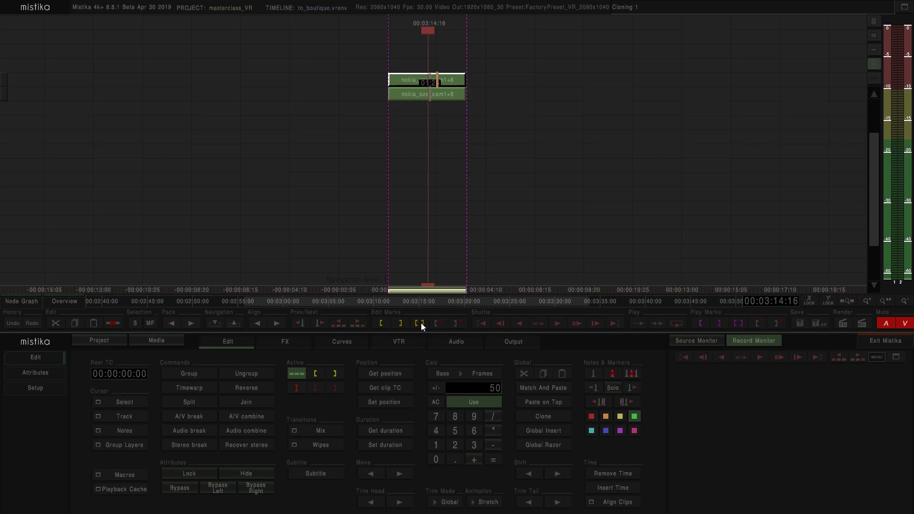
key("ctrl+a")
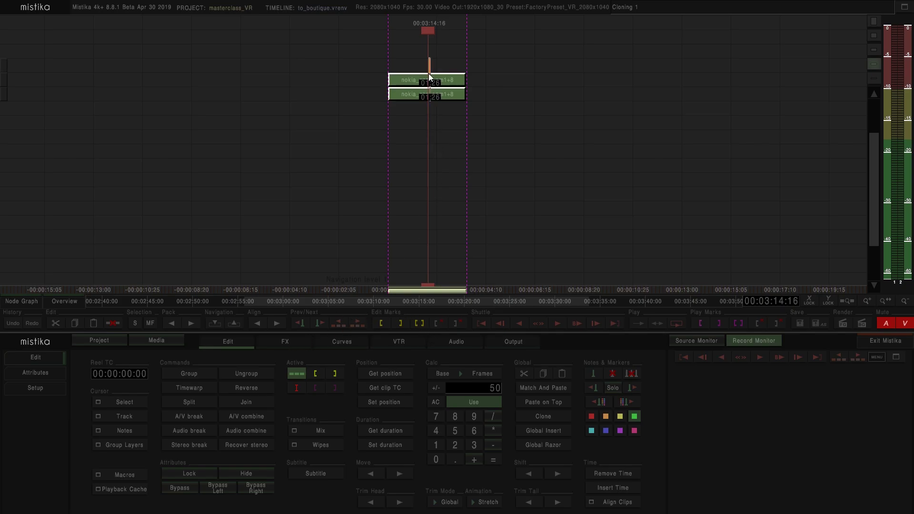
left_click(319, 444)
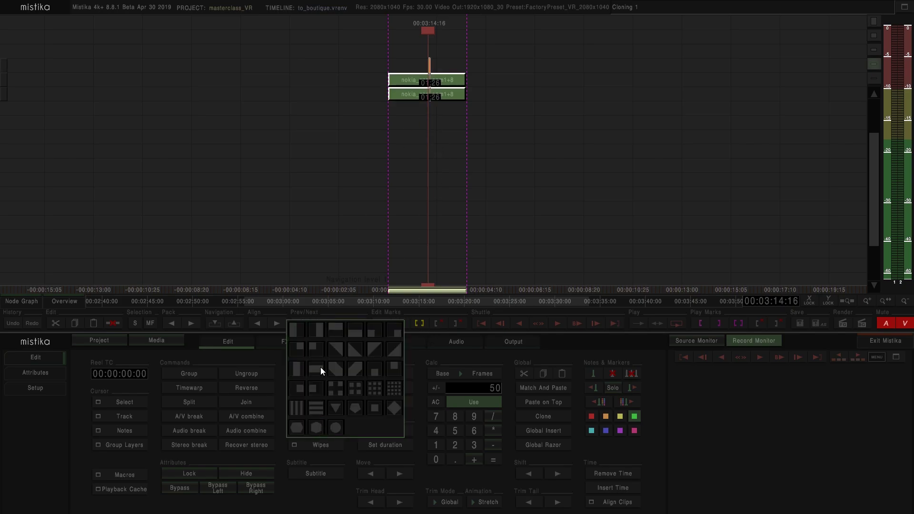
left_click(302, 333)
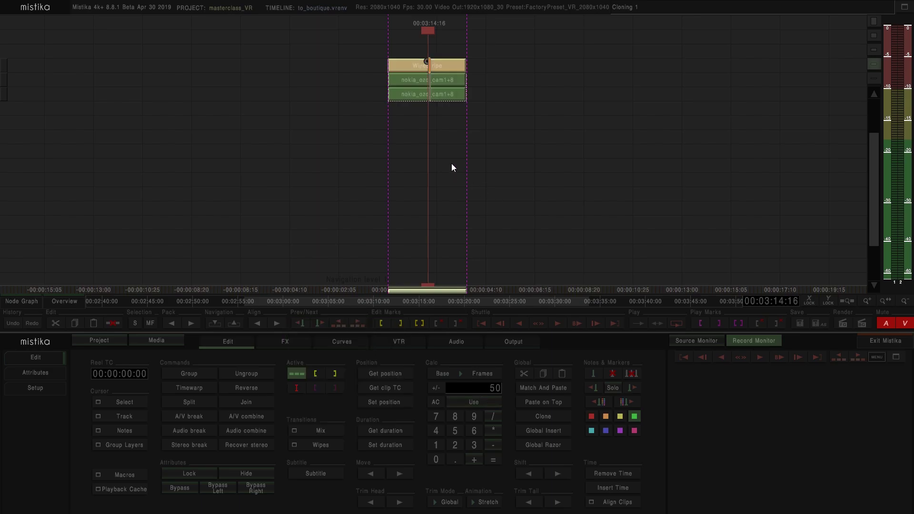
- Open the WipeStripe effect and play the transition through from frame 0
double_click(441, 64)
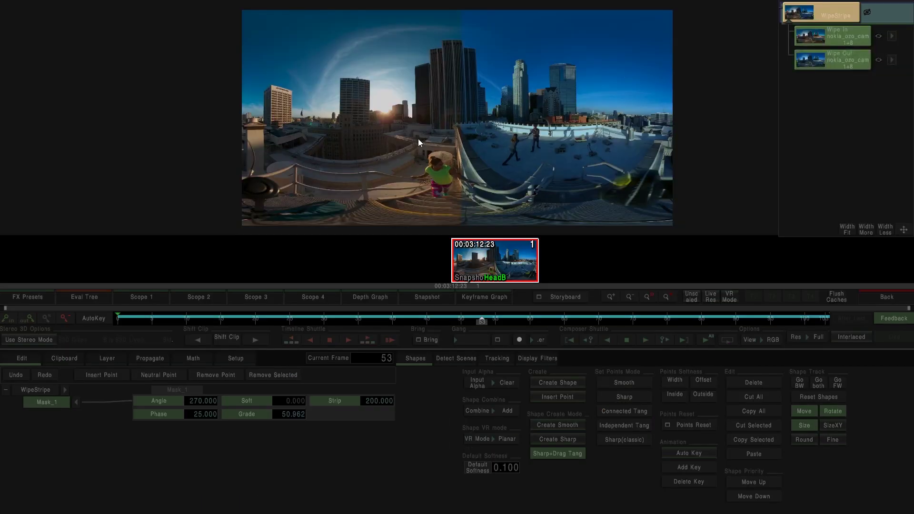
left_click(118, 319)
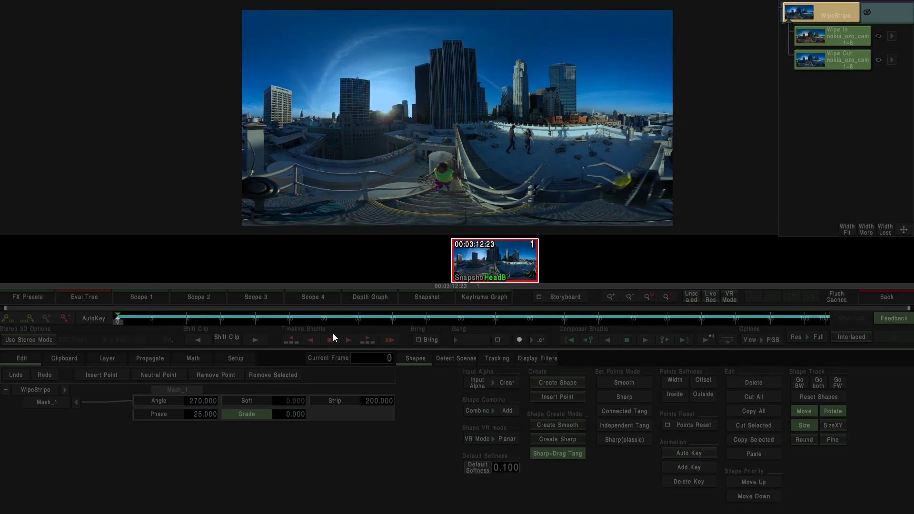
key("space")
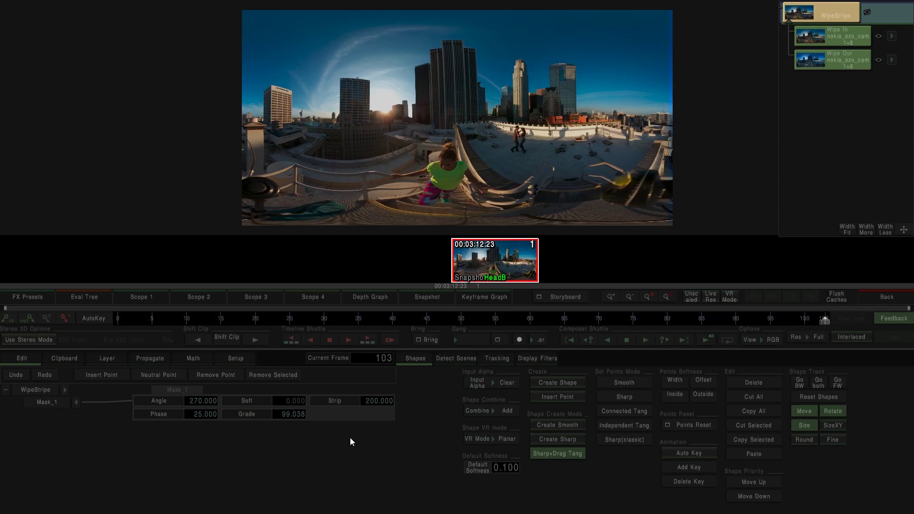
- Set the wipe's Grade to 50.000 for an even split and return to the timeline
left_click(250, 413)
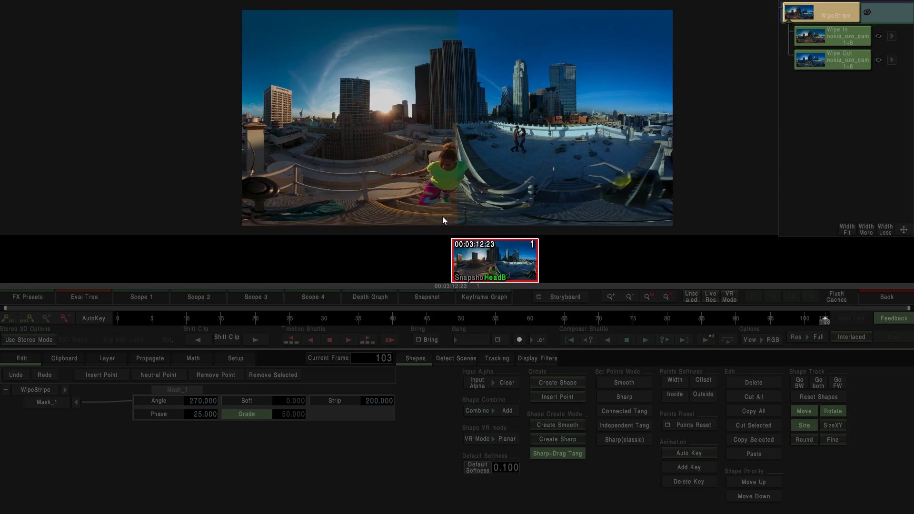
mouse_move(279, 414)
left_mouse_down()
mouse_move(411, 413)
mouse_move(101, 414)
mouse_move(414, 416)
mouse_move(157, 418)
mouse_move(286, 426)
mouse_move(277, 430)
left_mouse_up()
left_click(891, 298)
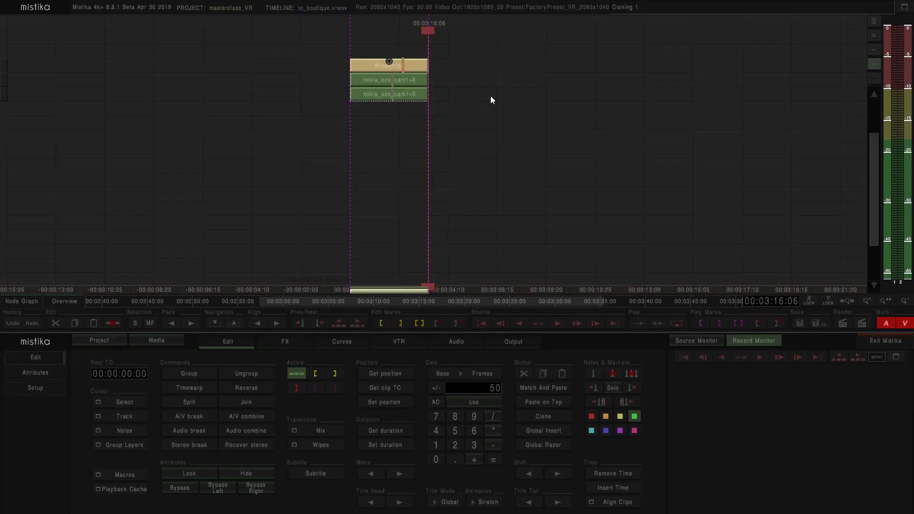
- Replace the stripe wipe over both stacked nokia_ozo_cam1+8 groups with a Stereo 3D effect
key("Delete")
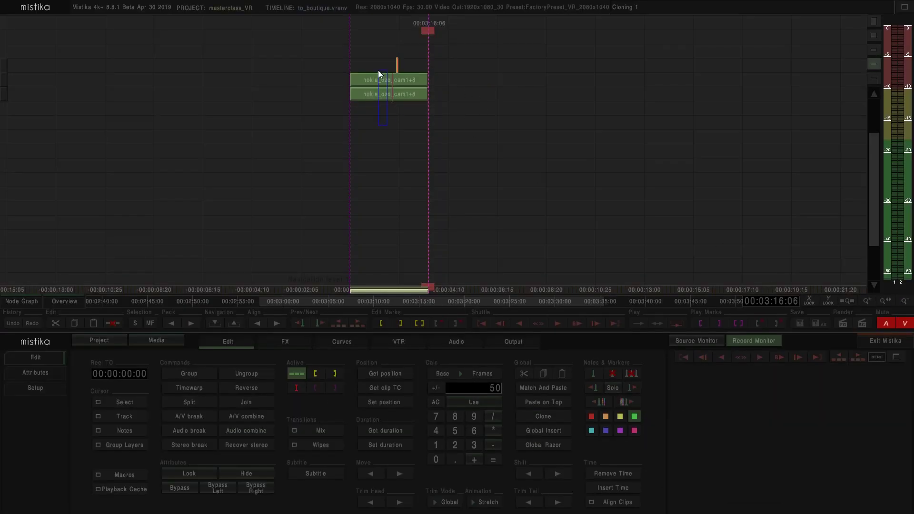
left_click(379, 75)
left_click(275, 343)
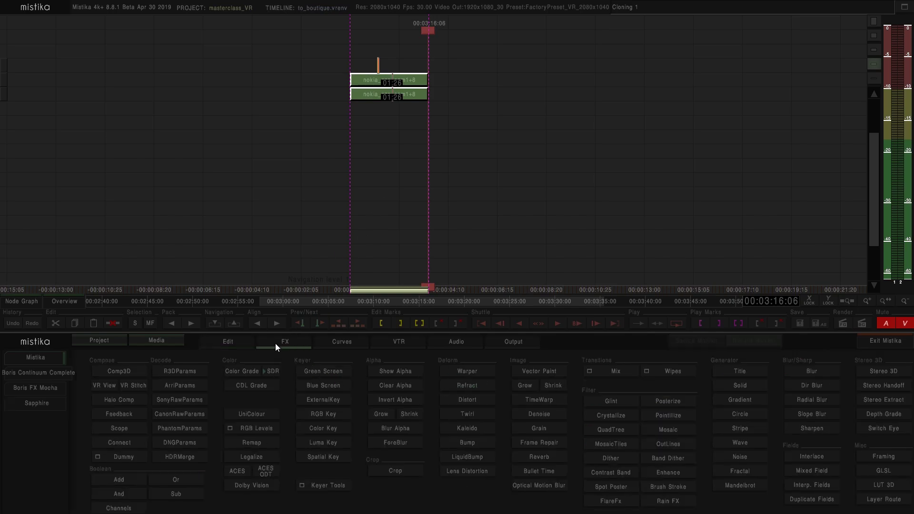
left_click(884, 371)
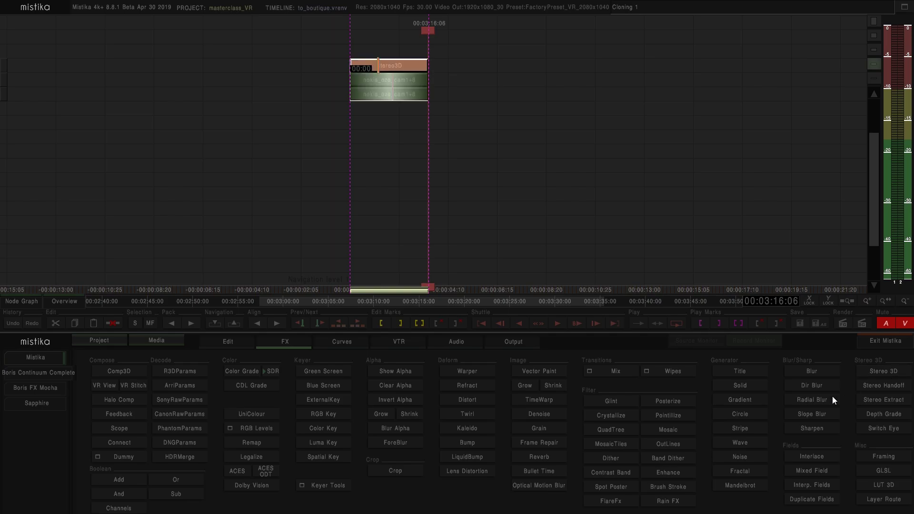
left_click(395, 84)
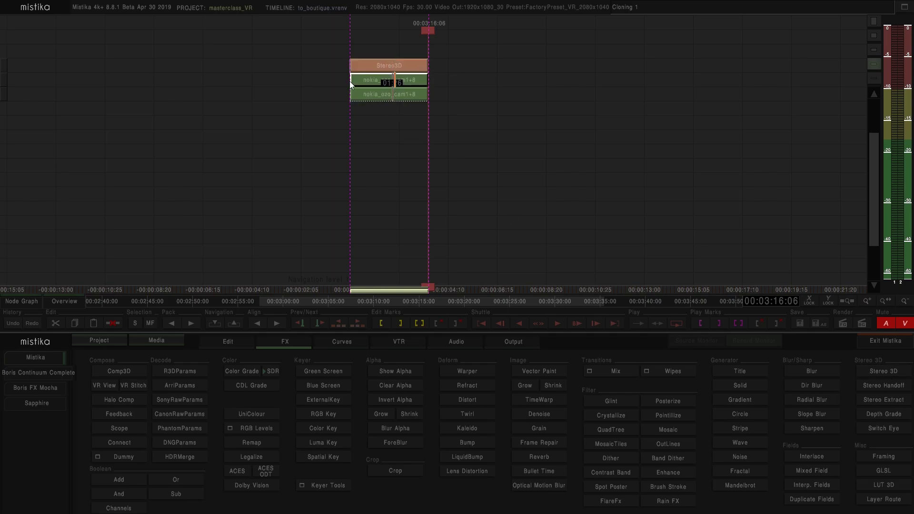
- Open the Stereo3D effect, turn on stereo mode and view the Left Eye and Right Eye displays
double_click(387, 67)
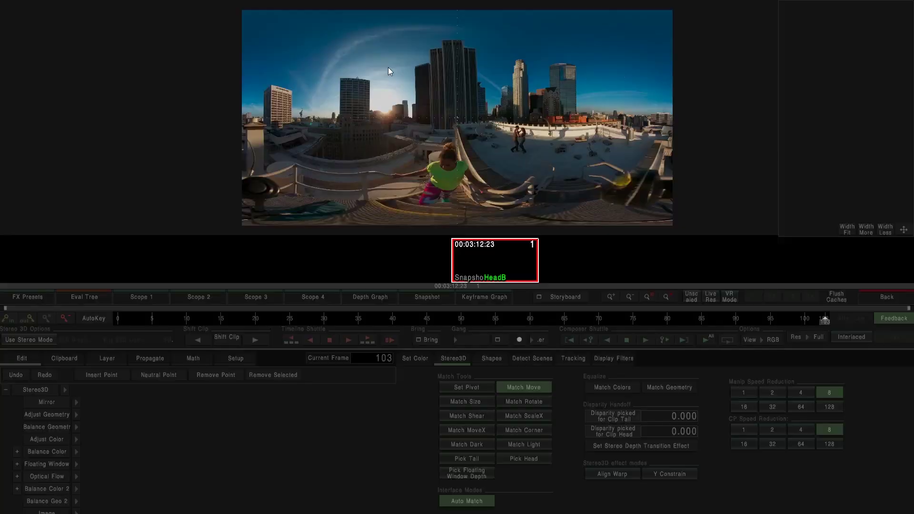
left_click(31, 340)
left_click(85, 340)
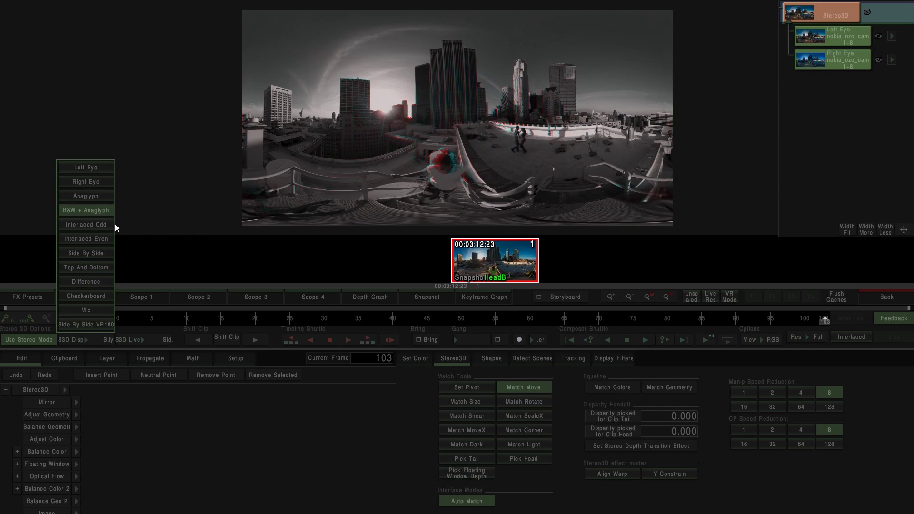
left_click(95, 167)
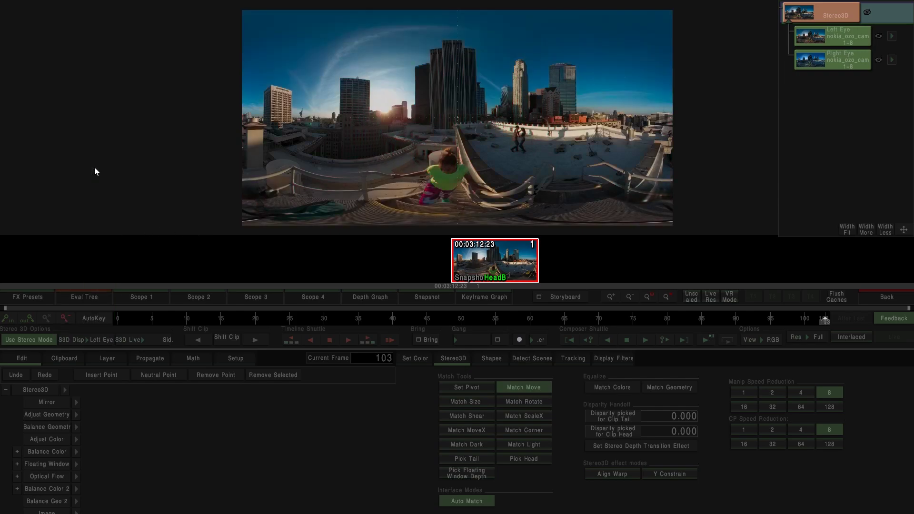
left_click(86, 340)
left_click(96, 183)
- Compare the two eyes in the Side By Side, Top And Bottom, Difference and Mix stereo display modes
left_click(88, 341)
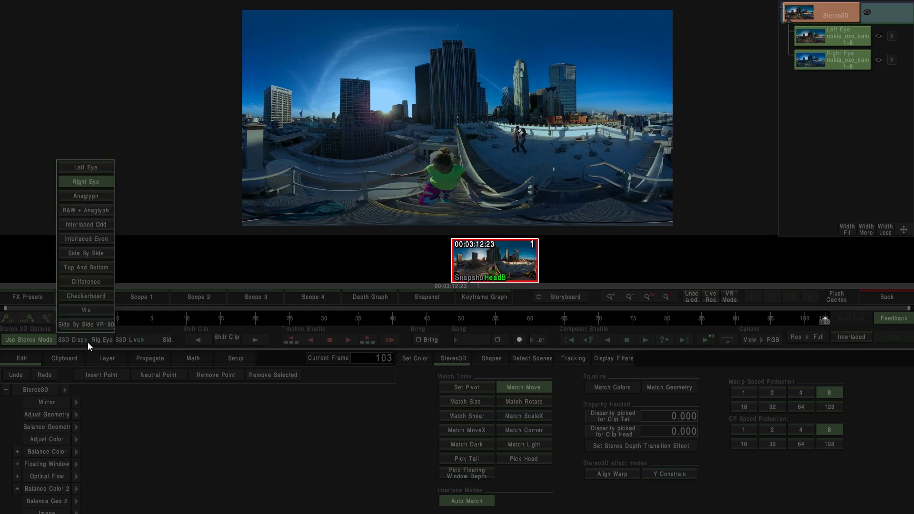
left_click(102, 256)
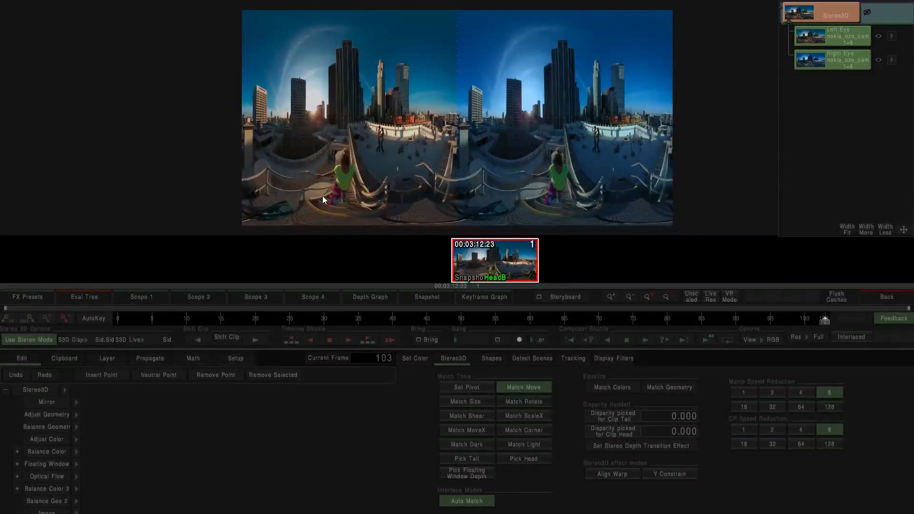
left_click(82, 342)
left_click(95, 268)
left_click(87, 339)
left_click(92, 284)
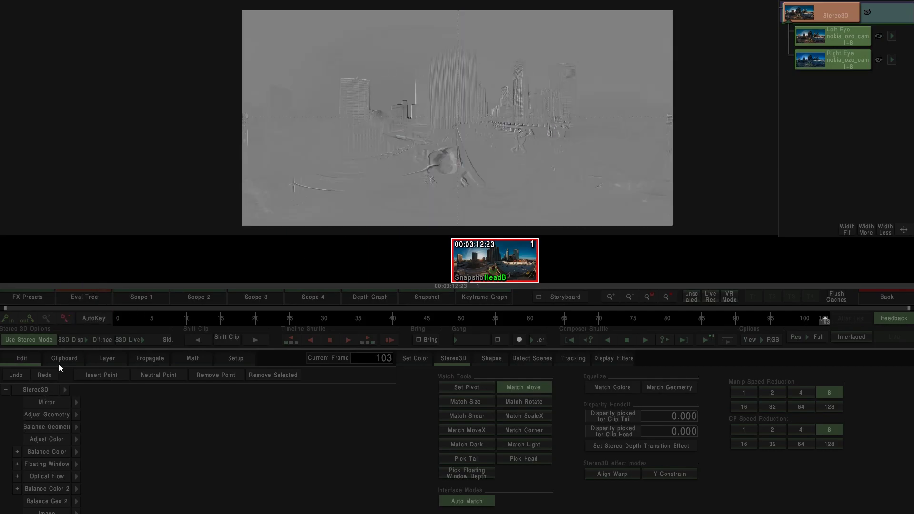
left_click(88, 338)
left_click(93, 313)
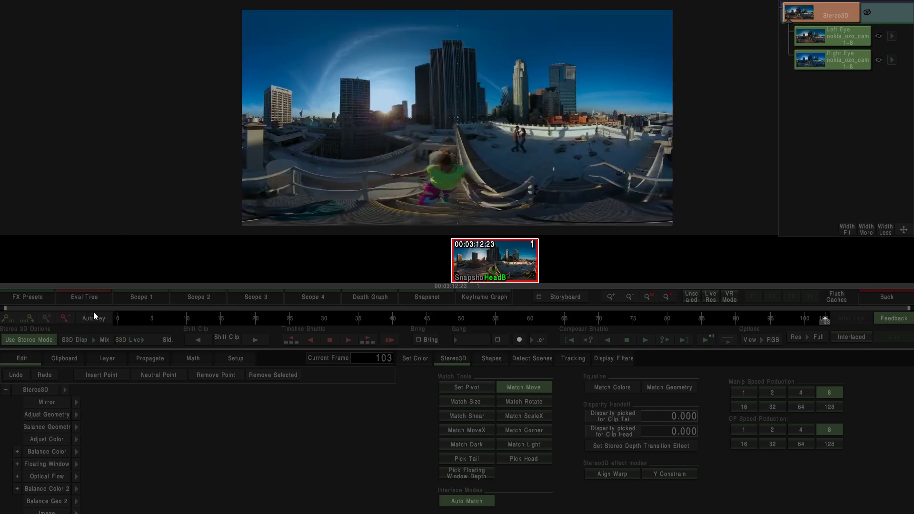
- Set the stereo display to Checkerboard, inspect the image close up and return to the timeline
left_click(87, 340)
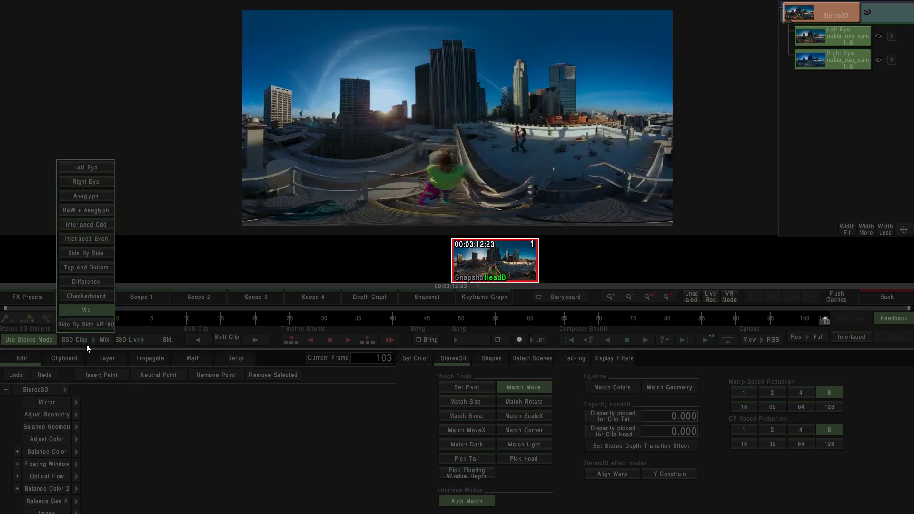
left_click(91, 298)
scroll(439, 166, "up", 5)
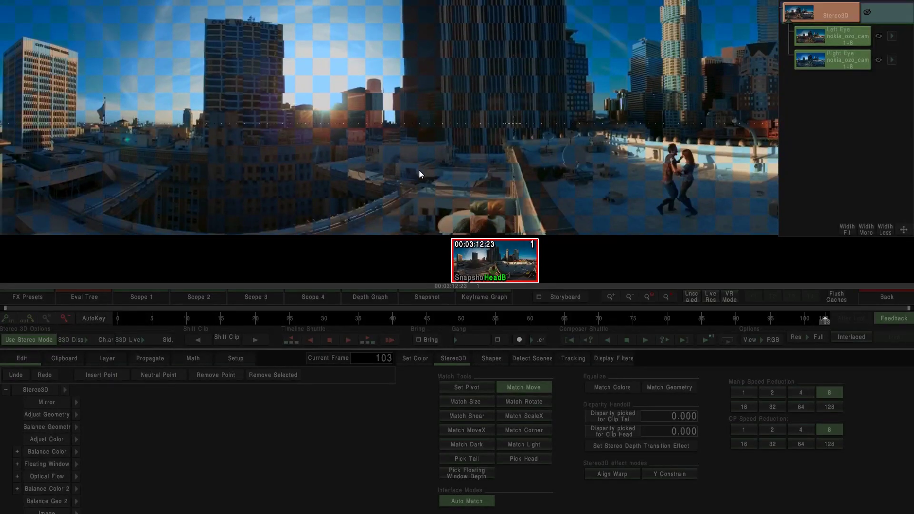
scroll(418, 174, "down", 3)
scroll(425, 185, "down", 2)
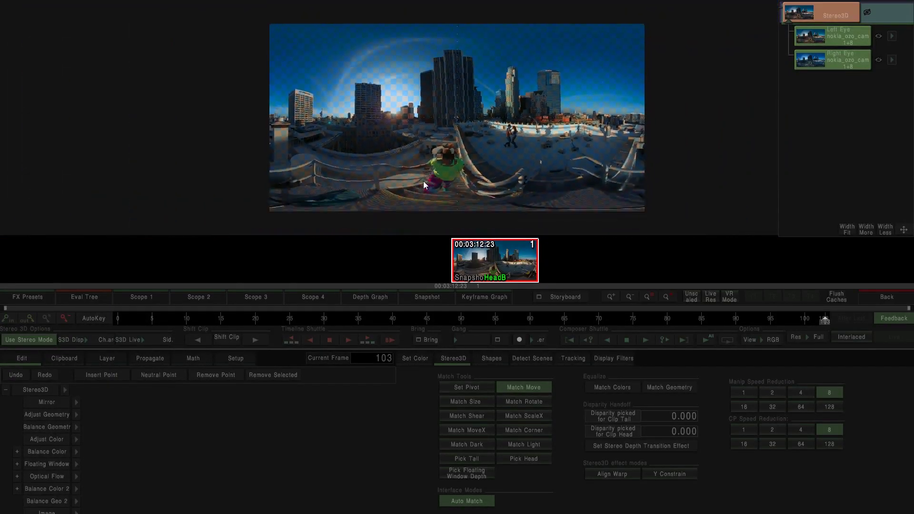
left_click(889, 297)
- Delete the Stereo3D effect and navigate out of the group to the top timeline level
left_click(408, 62)
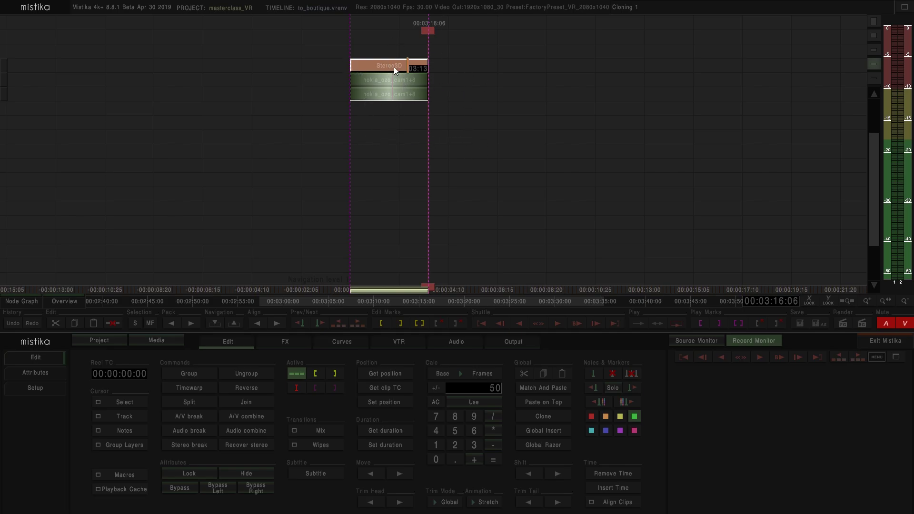
key("Delete")
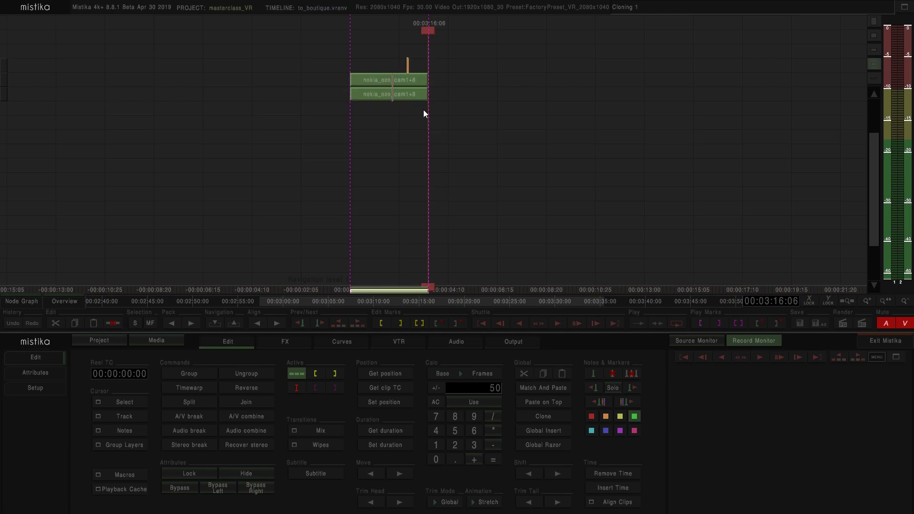
left_click(233, 323)
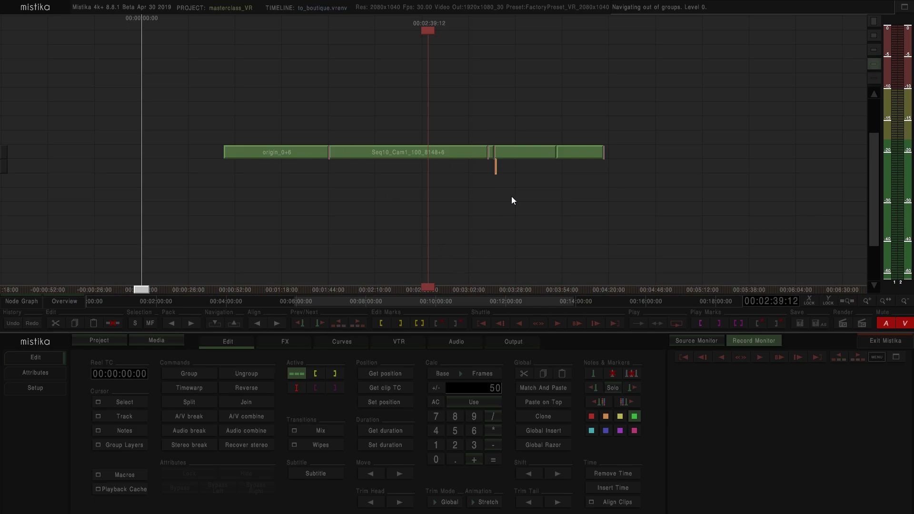
- Open the long Seq10_Cam1_100 clip, look around it down to the ground in VR Mode, and return to the timeline
scroll(485, 199, "up", 3)
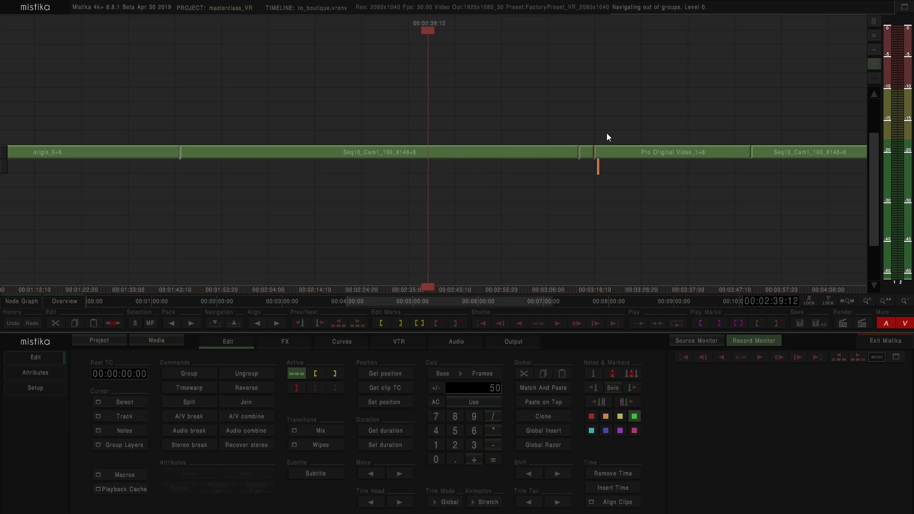
left_click(409, 154)
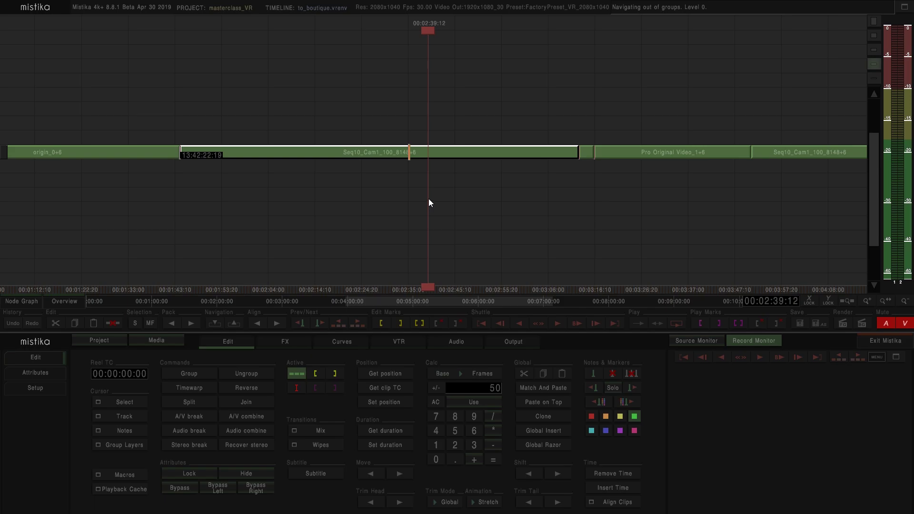
key("Return")
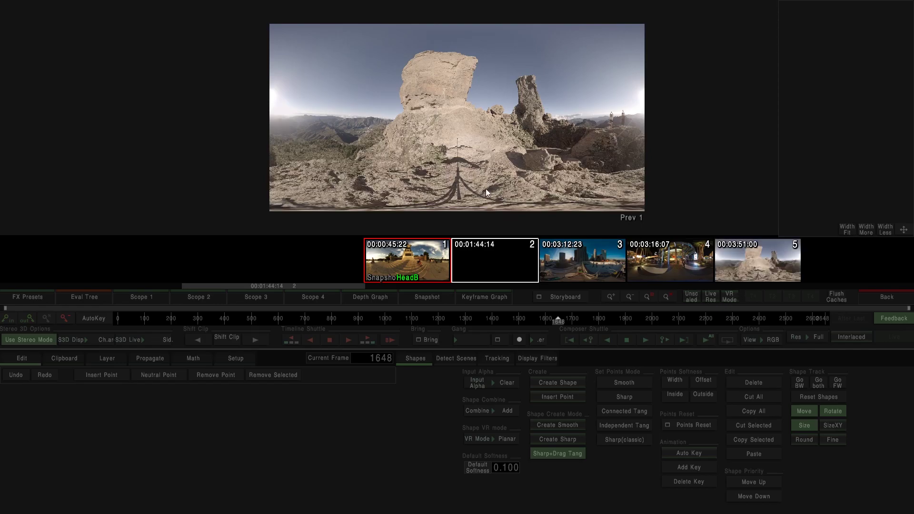
left_click(730, 296)
left_click_drag(837, 13, 827, 54)
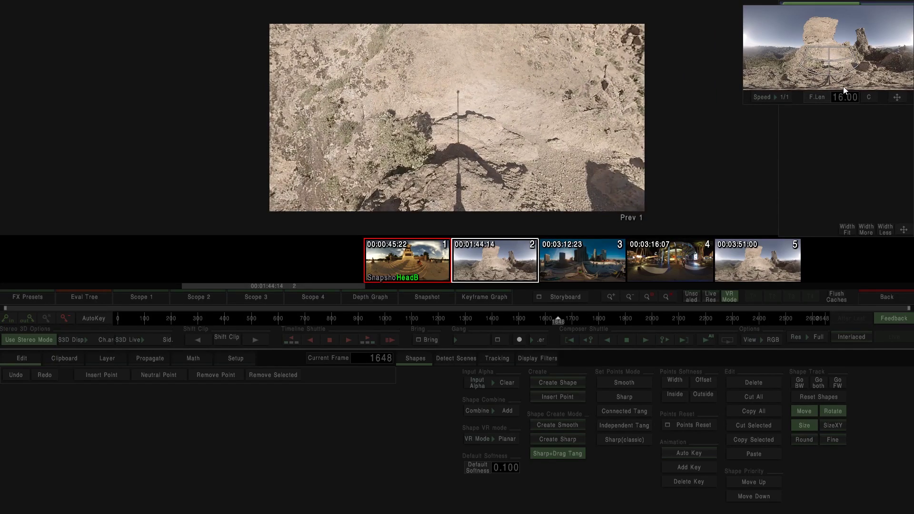
mouse_move(834, 58)
left_mouse_down()
mouse_move(836, 76)
mouse_move(835, 59)
left_mouse_up()
left_click(733, 299)
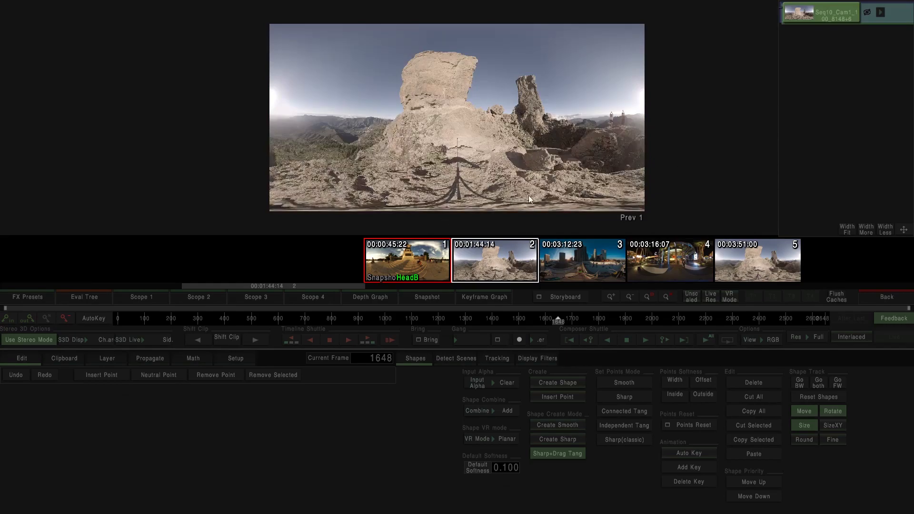
left_click(902, 297)
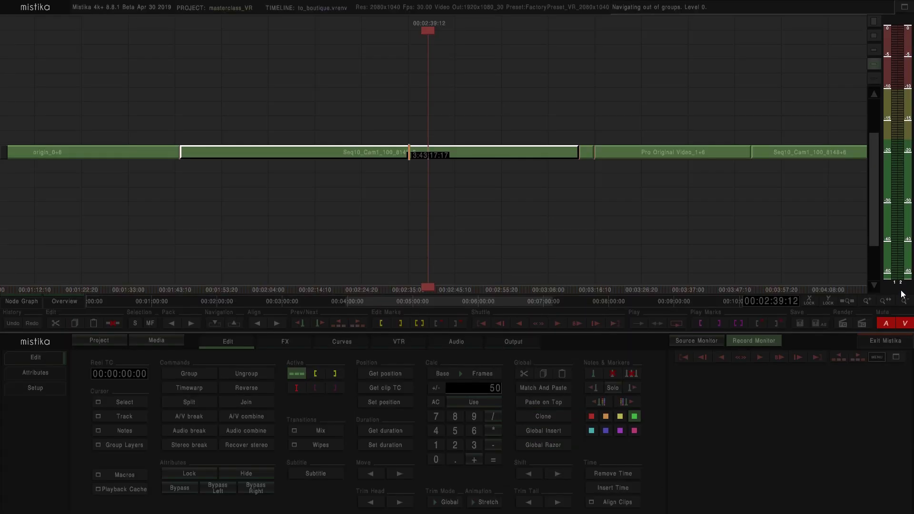
- Open the Node Graph for the Seq10_Cam1_100 clip and move its node down to make room above it
scroll(126, 235, "down", 2)
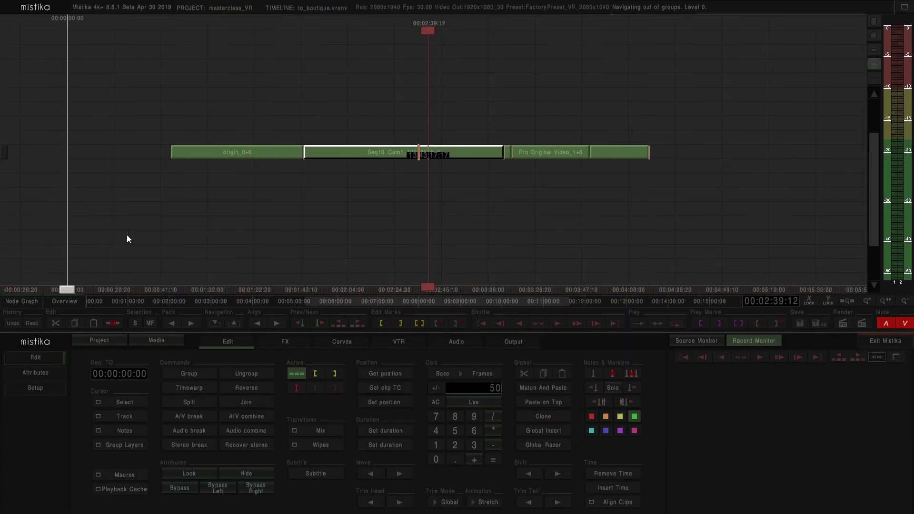
left_click(16, 301)
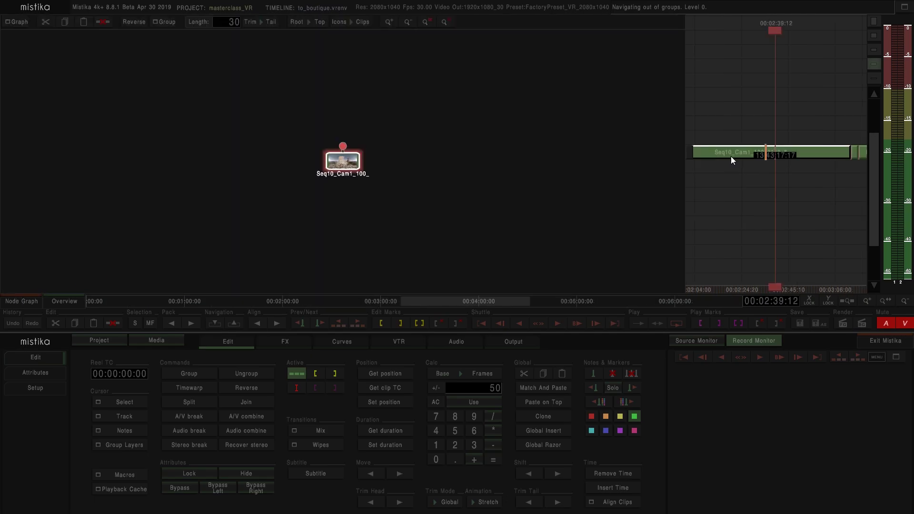
left_click_drag(348, 165, 308, 202)
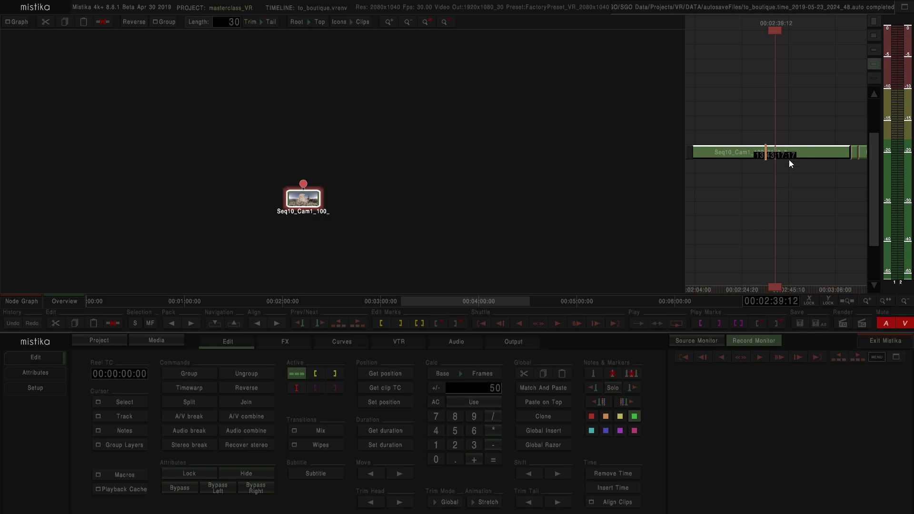
mouse_move(310, 201)
left_mouse_down()
mouse_move(355, 217)
mouse_move(314, 211)
left_mouse_up()
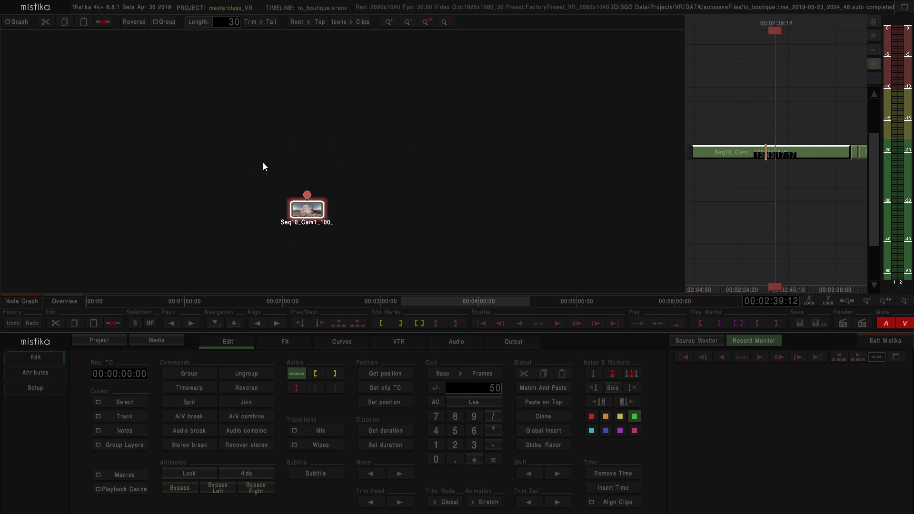
- Apply a VR View effect to the Seq10_Cam1_100 clip and align its node directly above the clip node
left_click(288, 343)
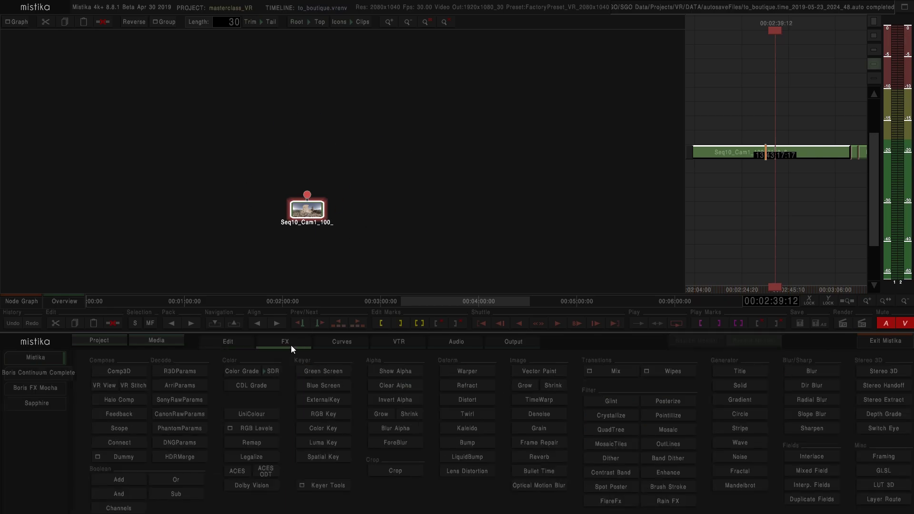
left_click(101, 385)
left_click_drag(296, 173, 312, 157)
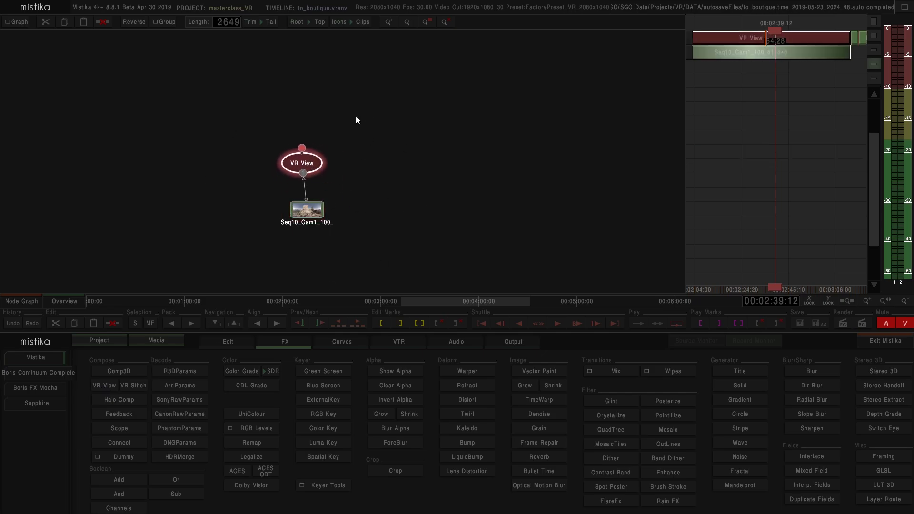
left_click(307, 210)
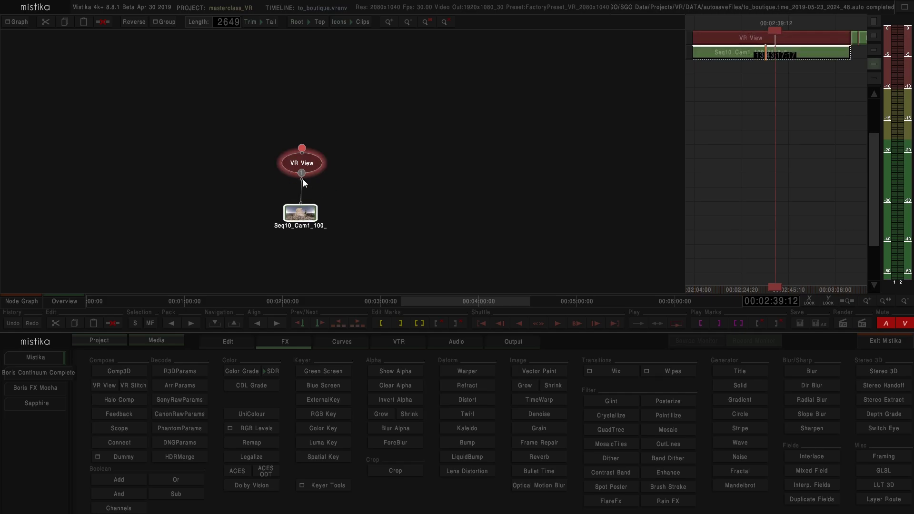
left_click(320, 165)
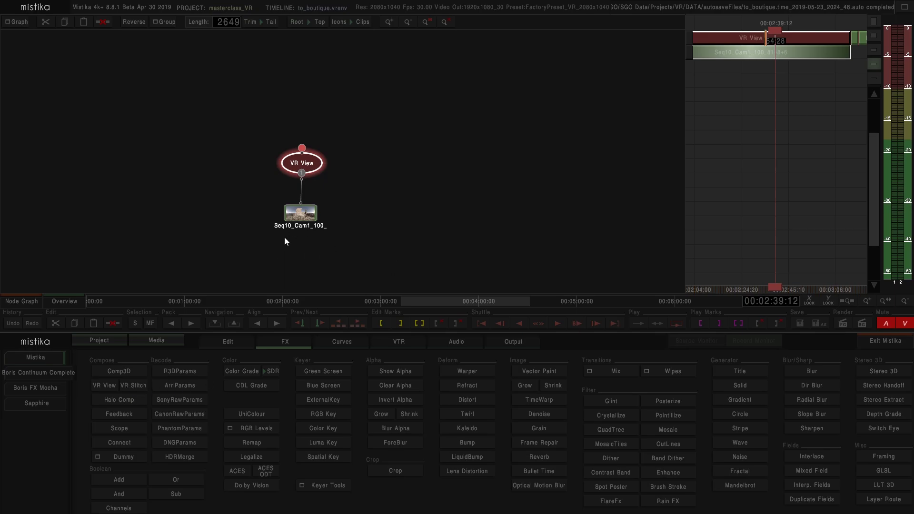
left_click_drag(311, 160, 310, 167)
- Open the VR View effect and set its camera Mapping to LatLong
double_click(310, 170)
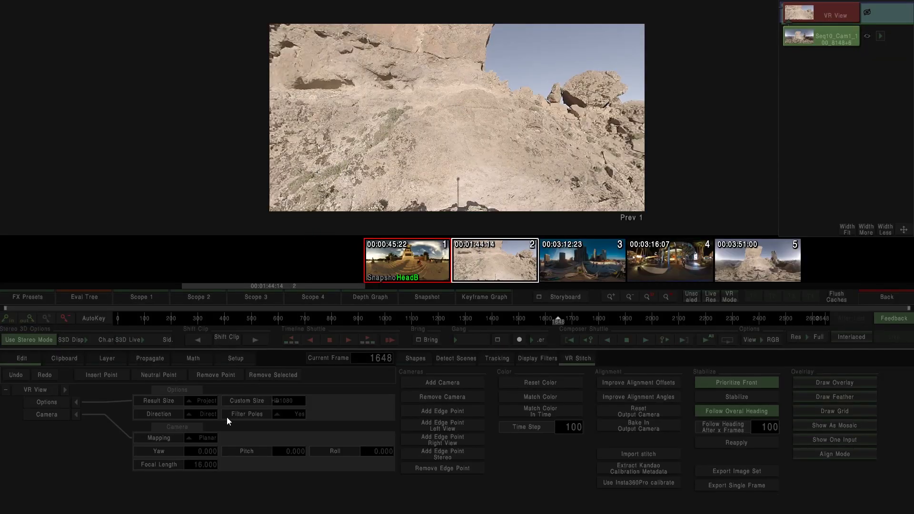
left_click(208, 437)
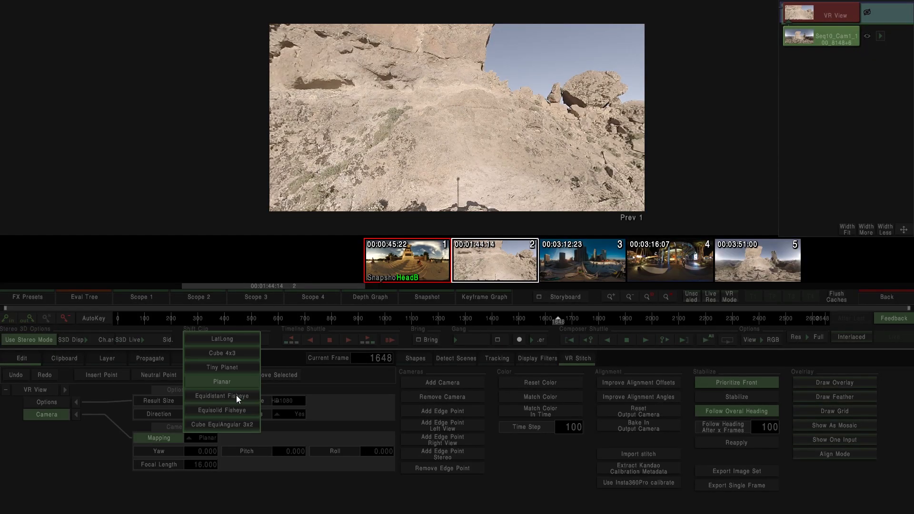
left_click(225, 343)
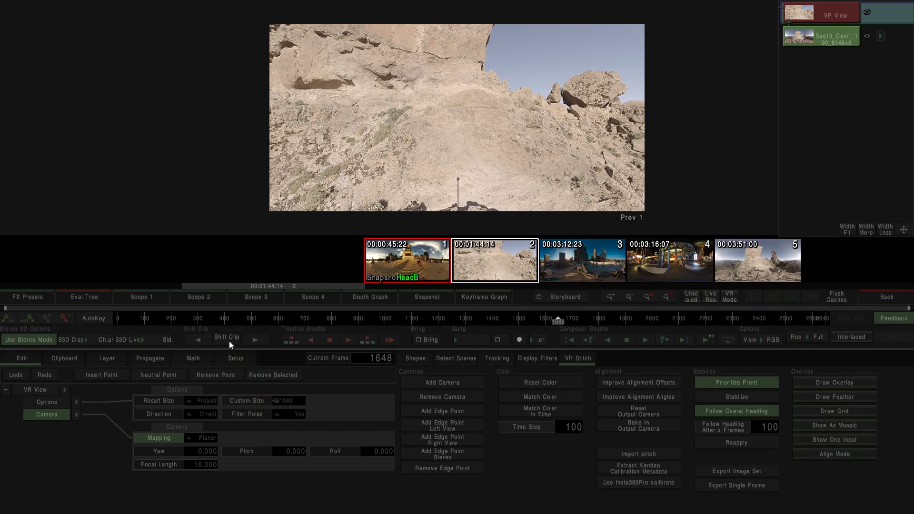
left_click(196, 436)
left_click(218, 354)
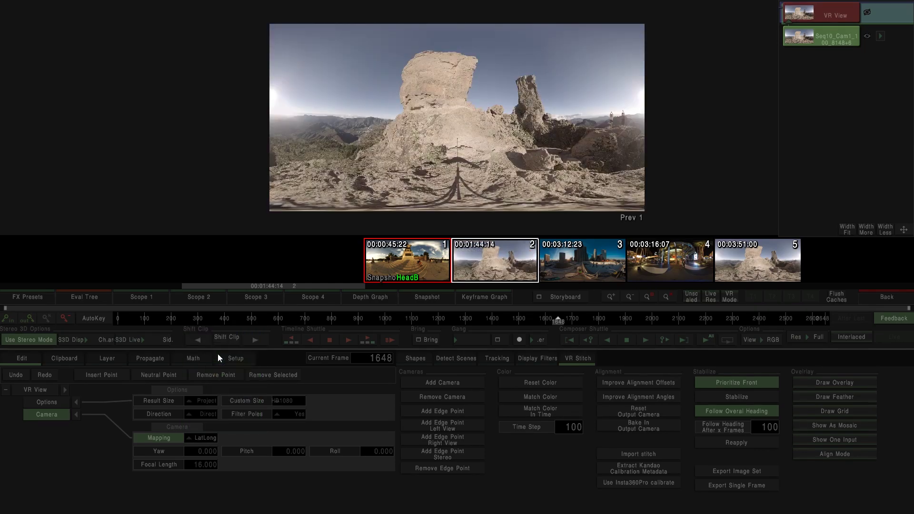
- Try the Tiny Planet, Planar and Cube EquiAngular 3x2 camera mappings on the VR View effect
left_click(198, 437)
left_click(223, 369)
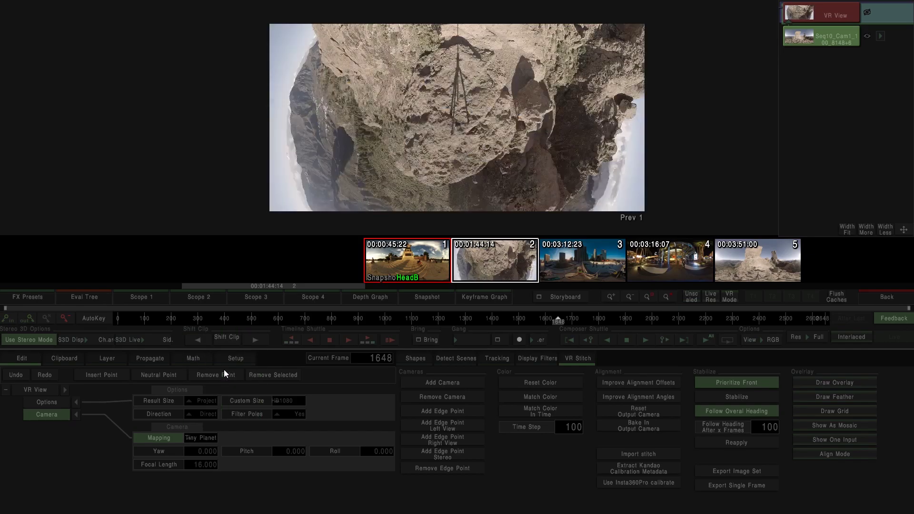
left_click(205, 435)
left_click(216, 381)
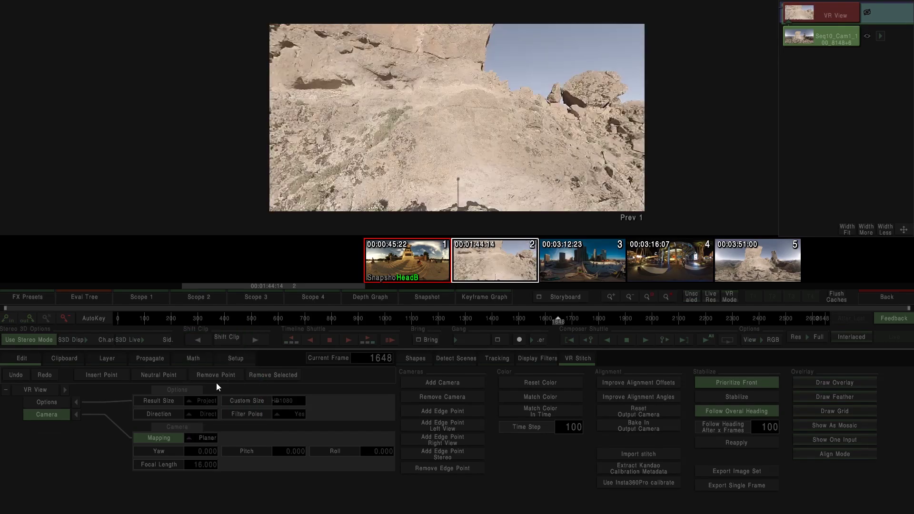
left_click(205, 436)
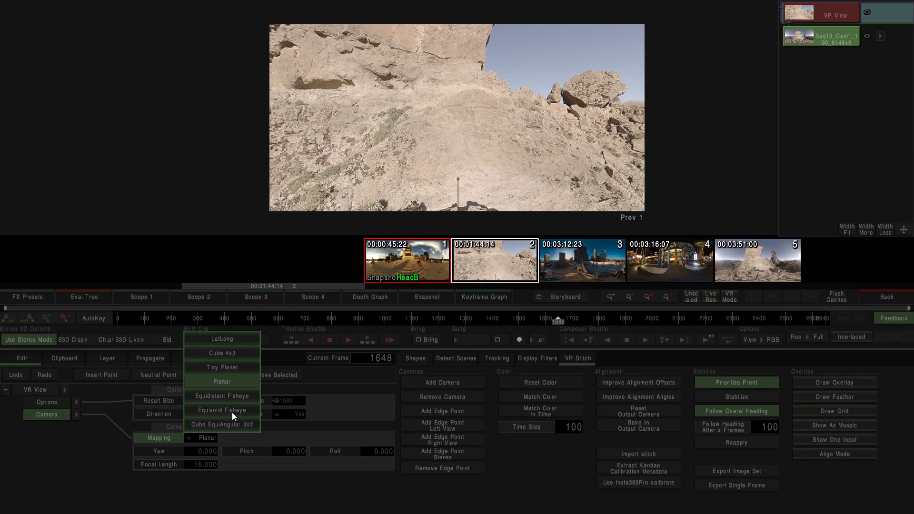
left_click(241, 425)
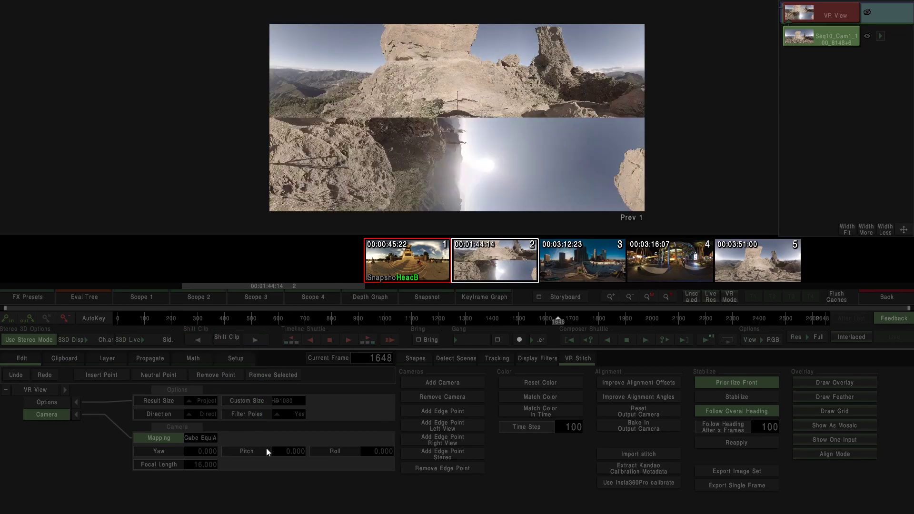
- Set the VR View camera Mapping to Planar and its Pitch to -90 to look straight down
left_click(204, 438)
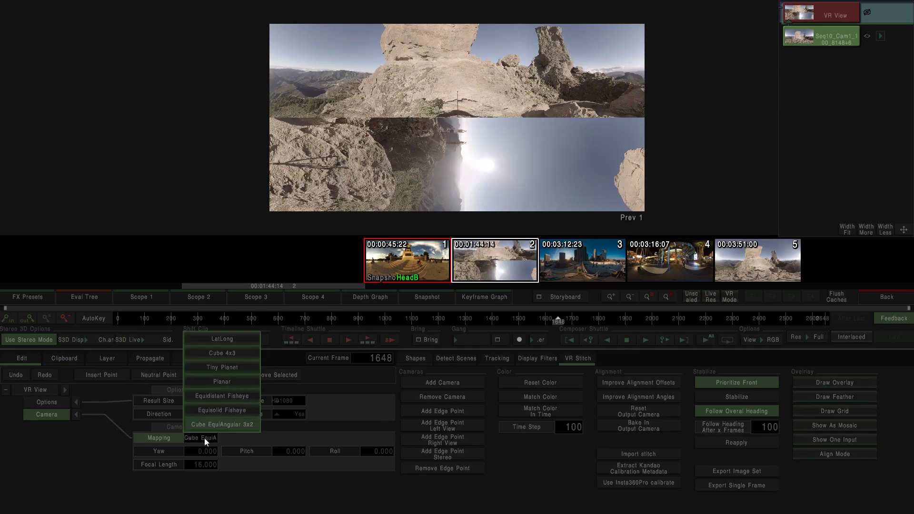
left_click(221, 382)
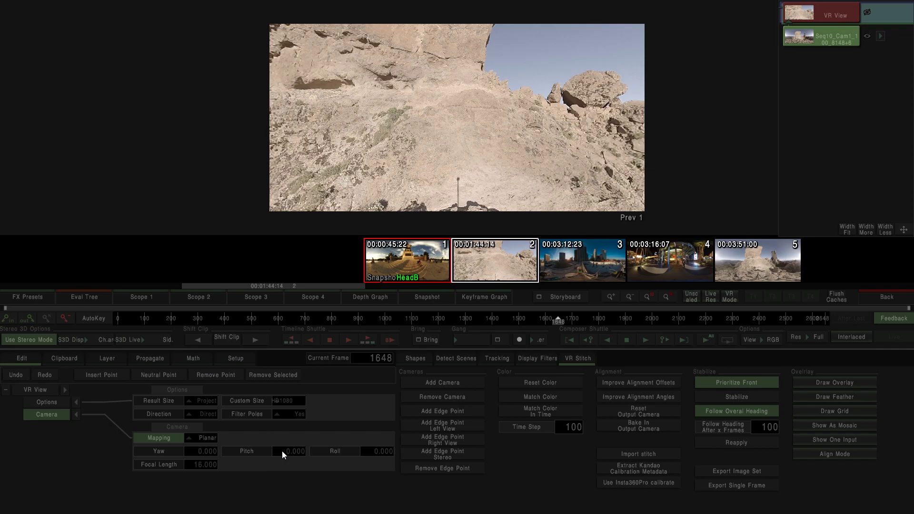
left_click_drag(282, 450, 9, 371)
left_click_drag(304, 452, 151, 433)
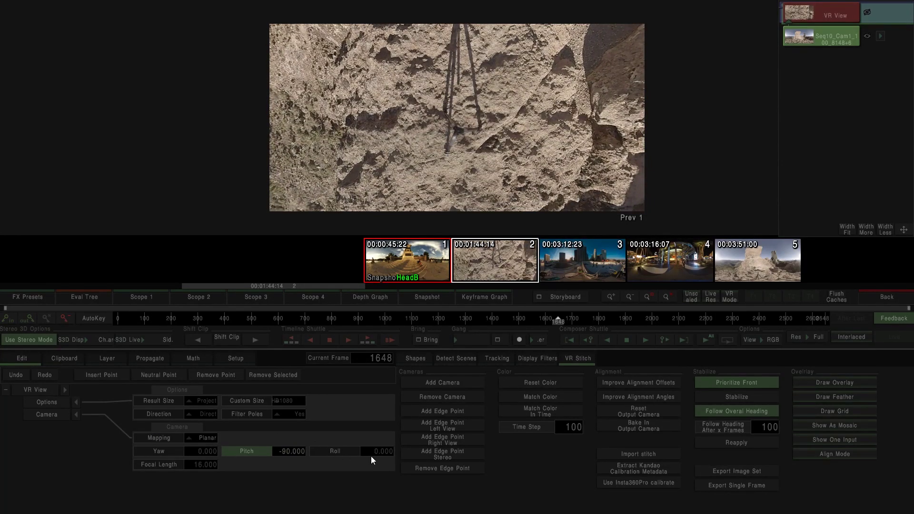
- Set the VR View camera Roll to 90 and its Focal Length to 6 to frame the whole tripod shadow
left_click_drag(380, 448, 387, 423)
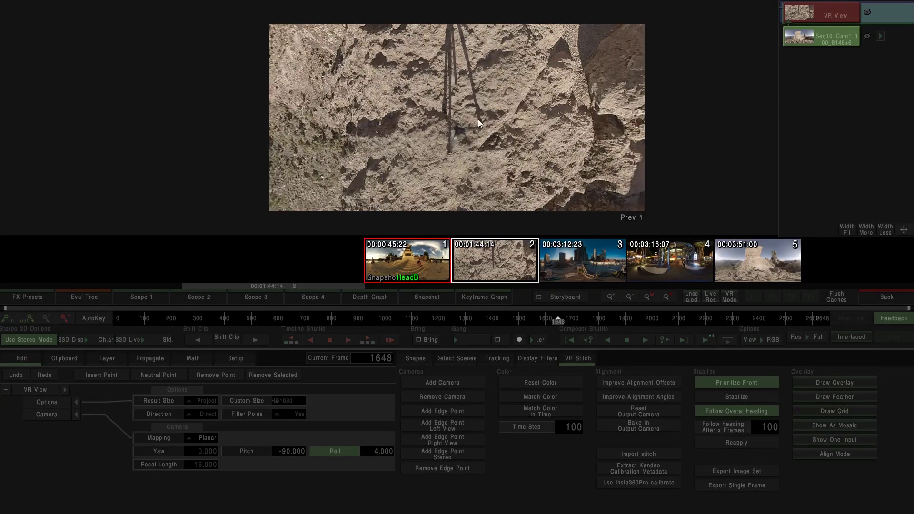
left_click_drag(367, 454, 804, 221)
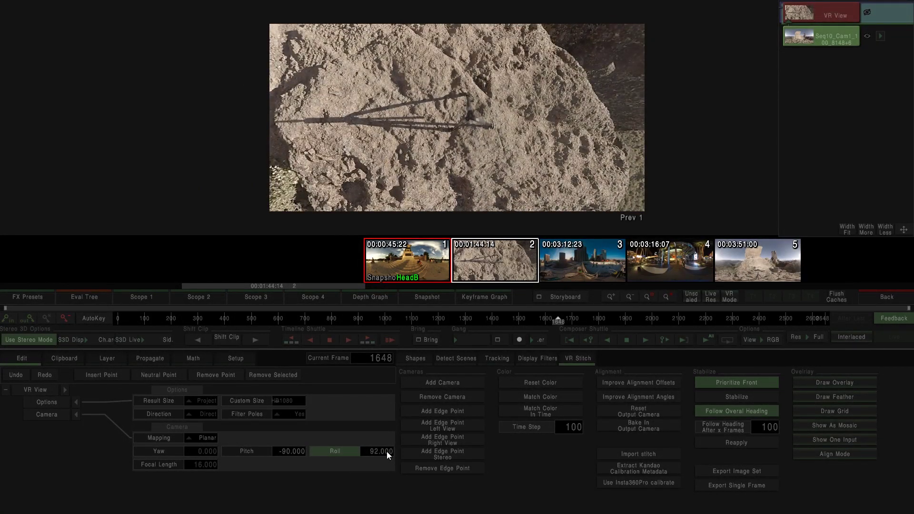
left_click_drag(387, 452, 377, 455)
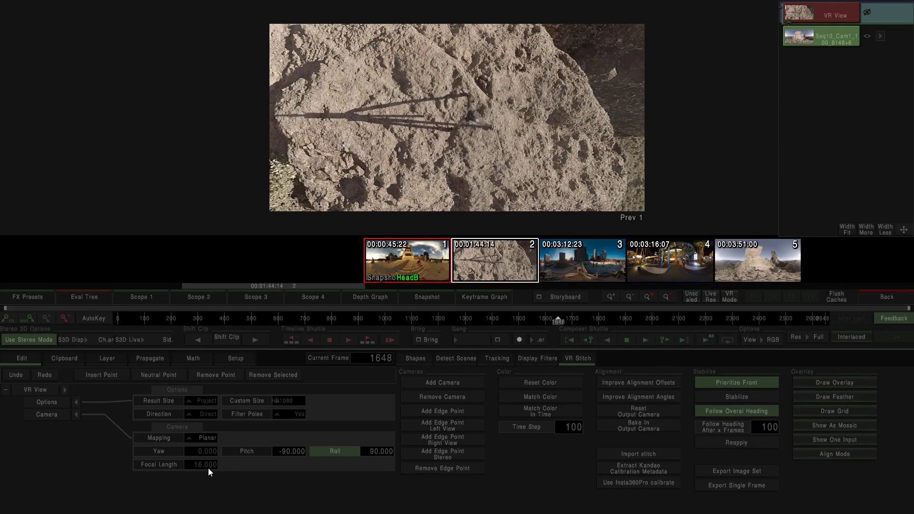
left_click_drag(207, 467, 16, 461)
left_click_drag(218, 466, 45, 481)
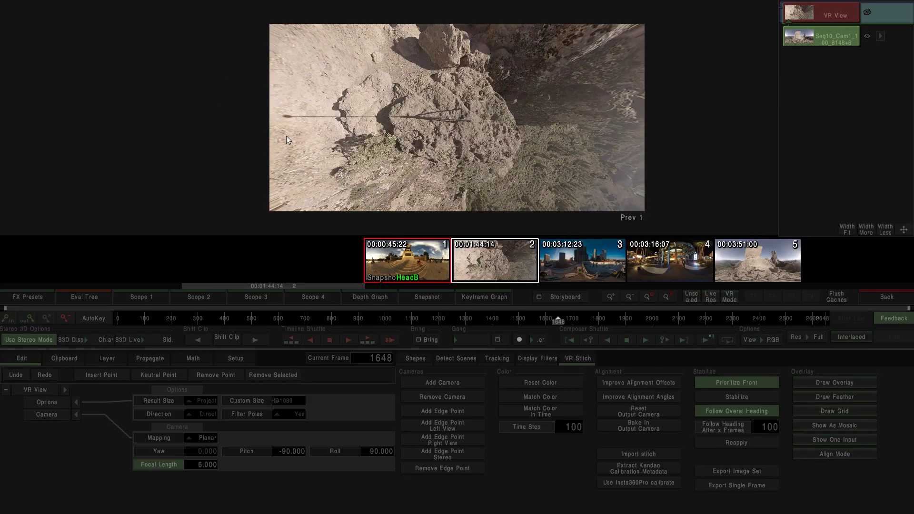
scroll(284, 139, "up", 3)
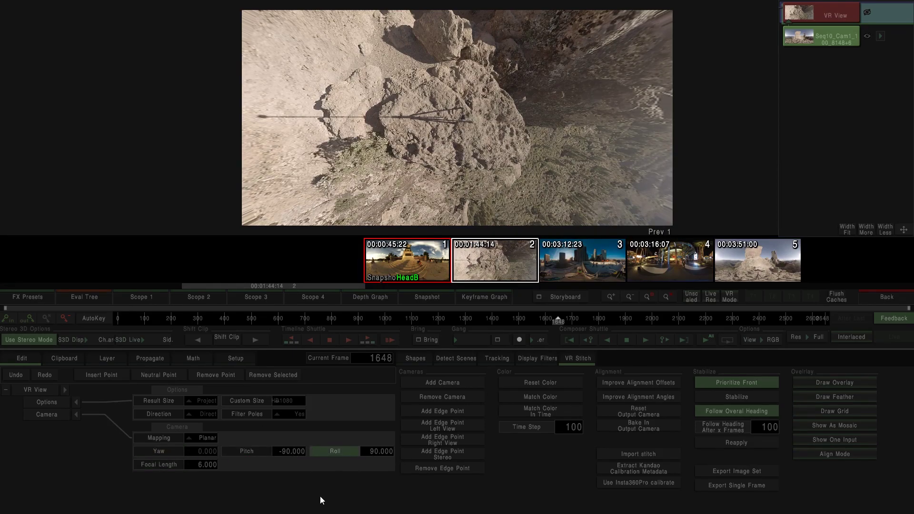
- Place the VR View node beside the clip node in the Node Graph and add a Vector Paint effect above it
left_click(881, 295)
left_click_drag(303, 170, 373, 211)
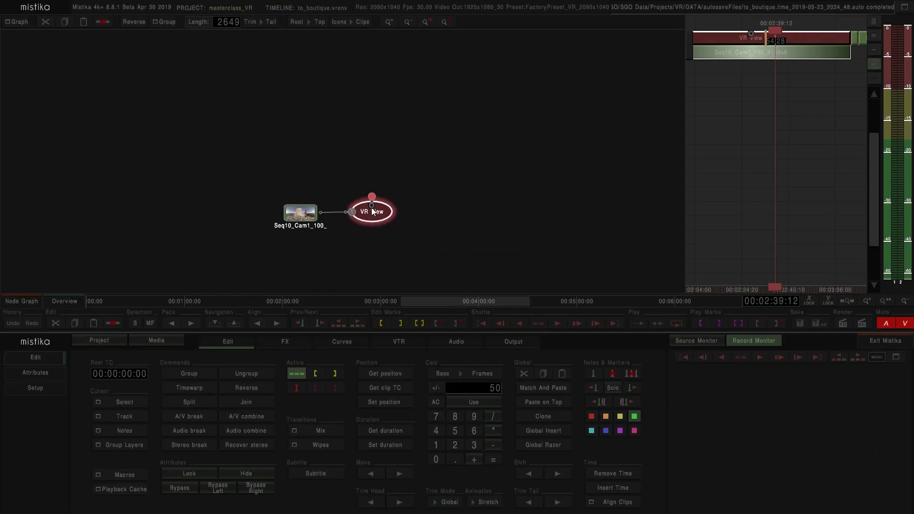
left_click(285, 341)
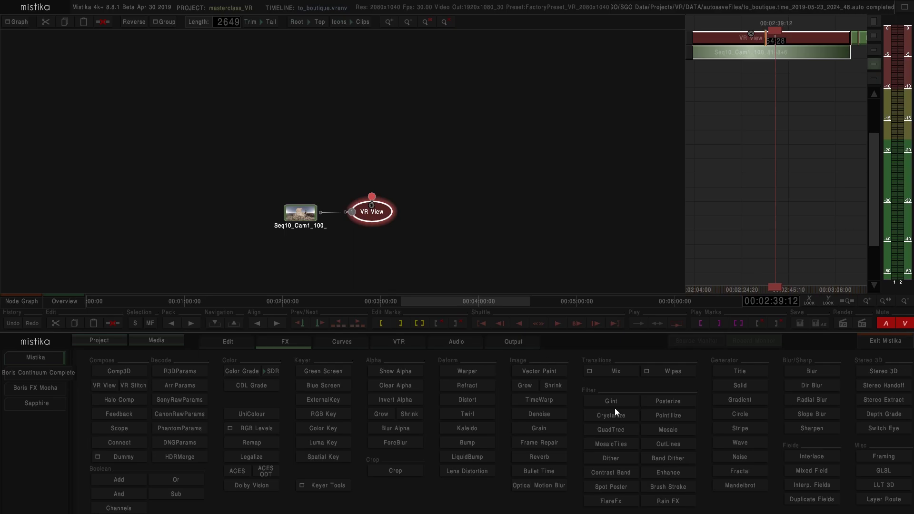
left_click(524, 370)
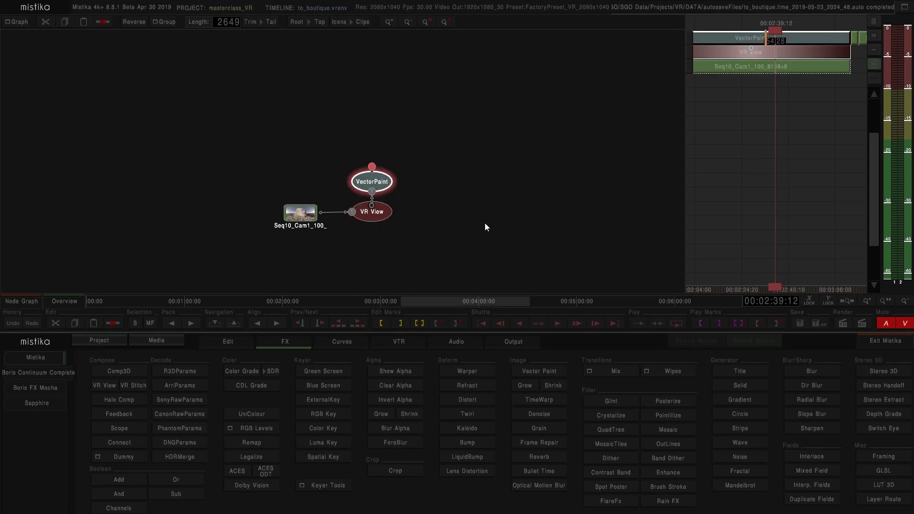
- Open the Vector Paint effect's paint workspace and set up a Clone Fore brush about 52 in size
double_click(382, 181)
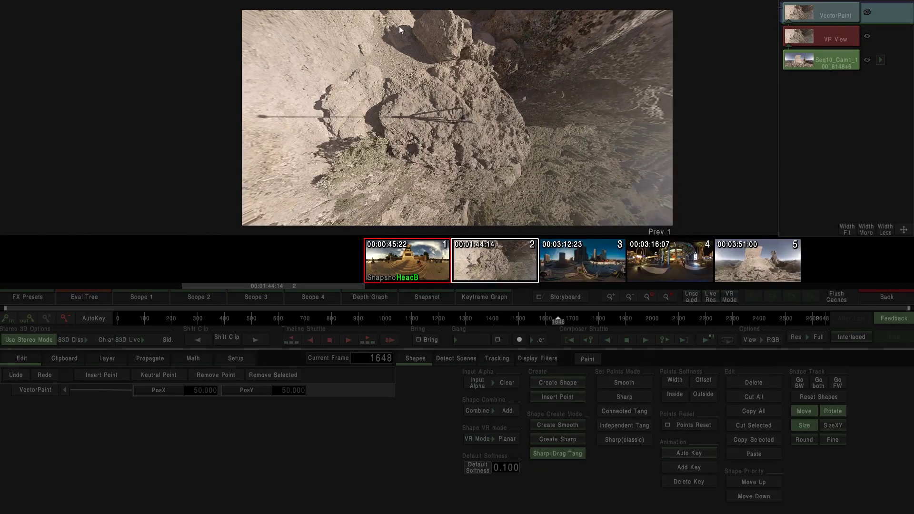
left_click(586, 359)
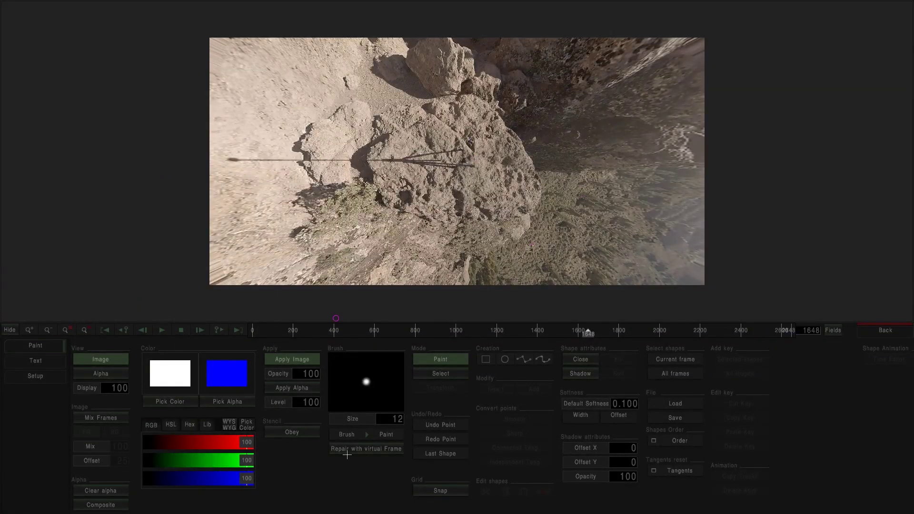
left_click(385, 434)
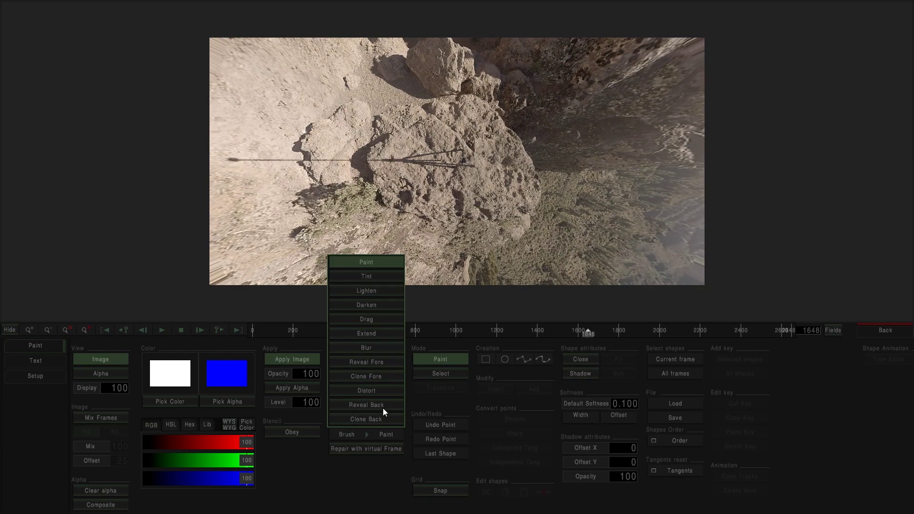
left_click(343, 474)
left_click_drag(385, 419, 578, 418)
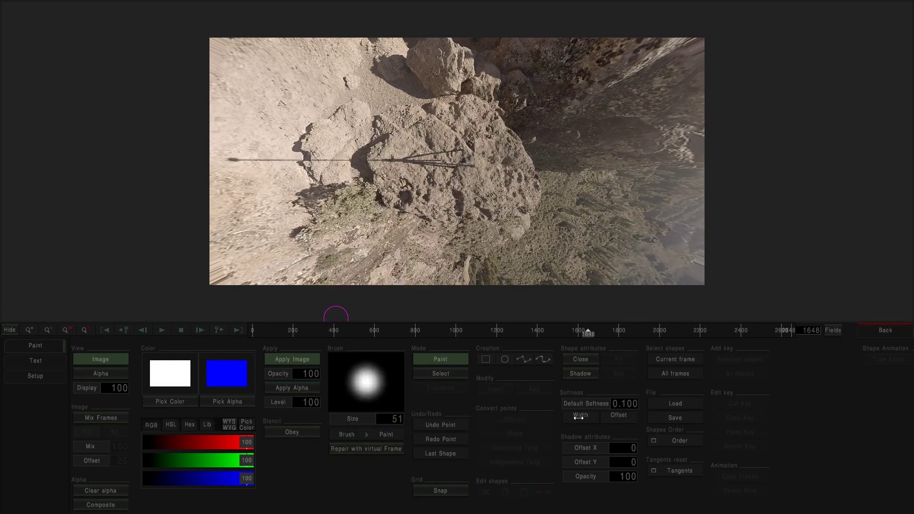
left_click(384, 433)
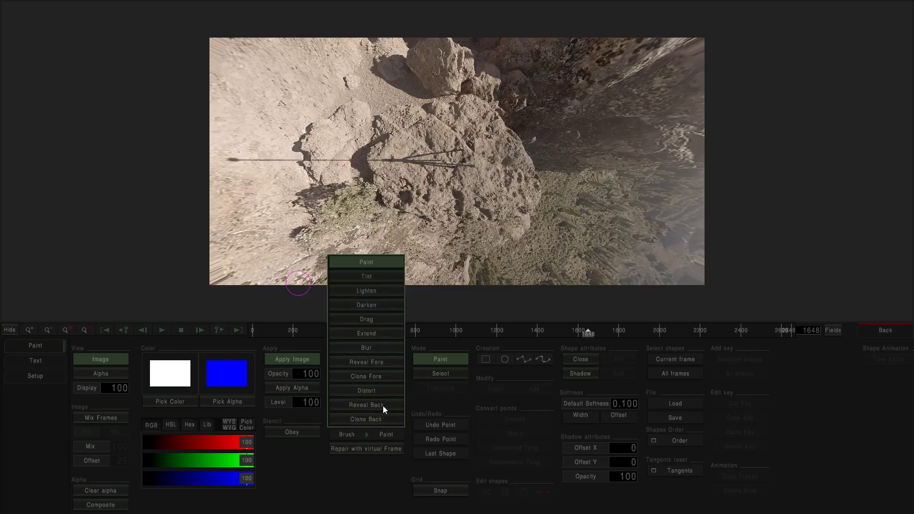
left_click(375, 378)
- Clone nearby pale ground over the tip and thin pole of the tripod shadow, as far as the first rock
scroll(224, 209, "up", 3)
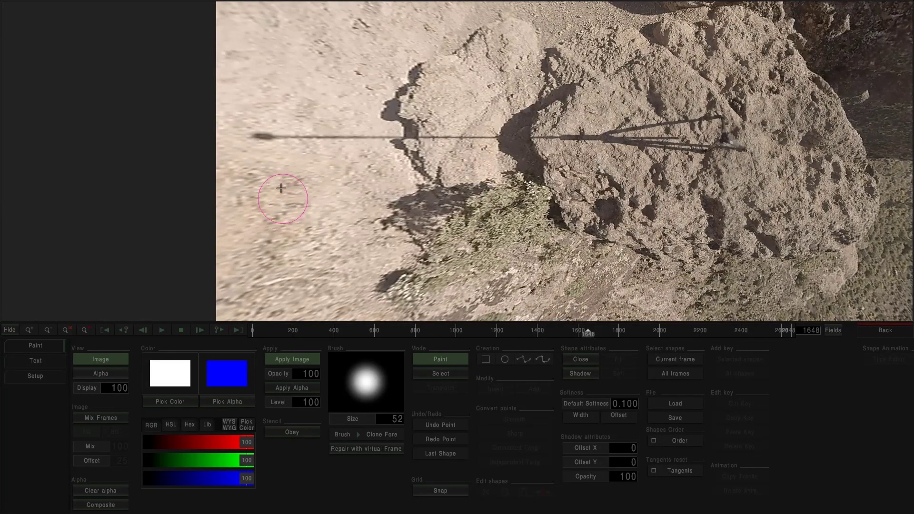
mouse_move(263, 138)
left_mouse_down()
mouse_move(377, 135)
mouse_move(297, 168)
mouse_move(295, 192)
mouse_move(338, 150)
mouse_move(393, 139)
left_mouse_up()
left_click(300, 182, "ctrl")
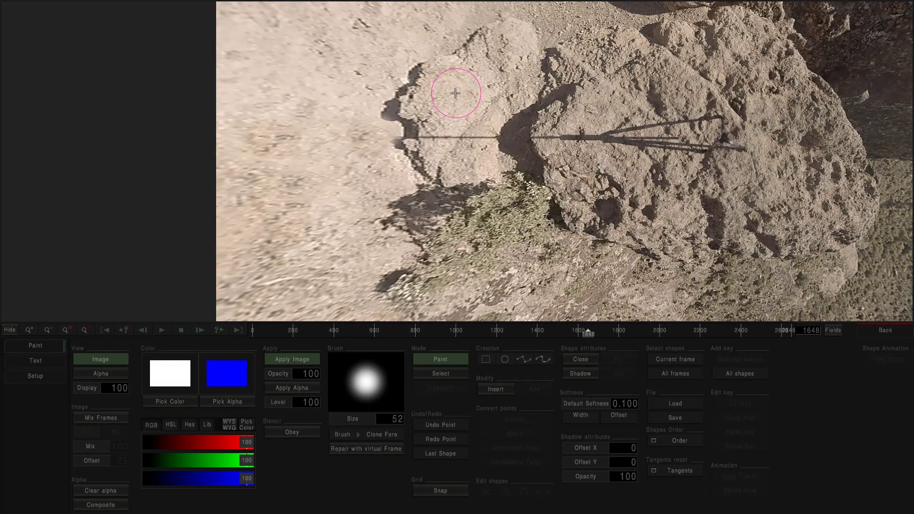
- Reduce the clone brush to about 28 and paint out the rest of the tripod and its shadow across the rocks
left_click_drag(391, 418, 280, 415)
mouse_move(377, 138)
left_mouse_down()
mouse_move(483, 136)
mouse_move(426, 138)
left_mouse_up()
left_click_drag(788, 213, 550, 212)
mouse_move(517, 160)
left_mouse_down()
mouse_move(492, 151)
mouse_move(500, 136)
mouse_move(480, 153)
mouse_move(488, 122)
mouse_move(475, 166)
mouse_move(469, 121)
mouse_move(420, 130)
mouse_move(413, 163)
mouse_move(441, 136)
mouse_move(396, 135)
mouse_move(356, 149)
mouse_move(376, 145)
mouse_move(305, 141)
left_mouse_up()
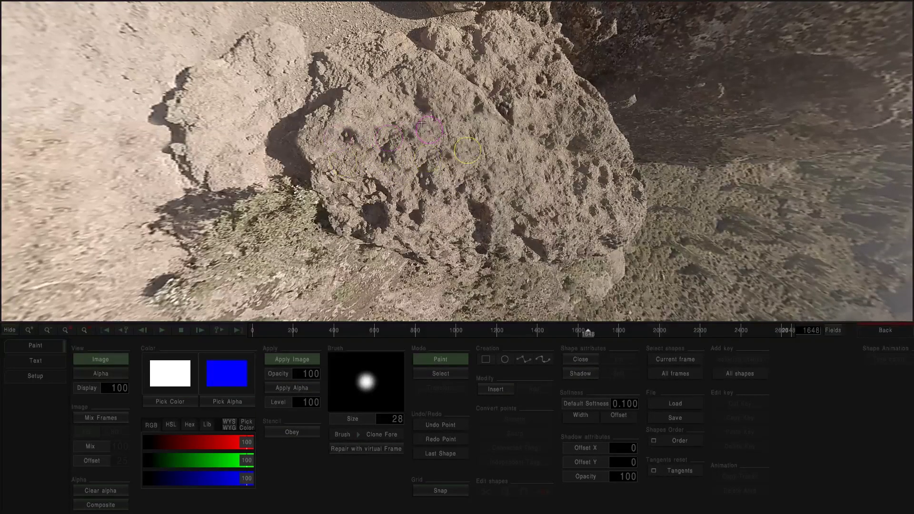
mouse_move(389, 144)
left_mouse_down()
mouse_move(386, 152)
mouse_move(409, 138)
left_mouse_up()
key("Home")
scroll(515, 164, "up", 1)
scroll(539, 154, "down", 1)
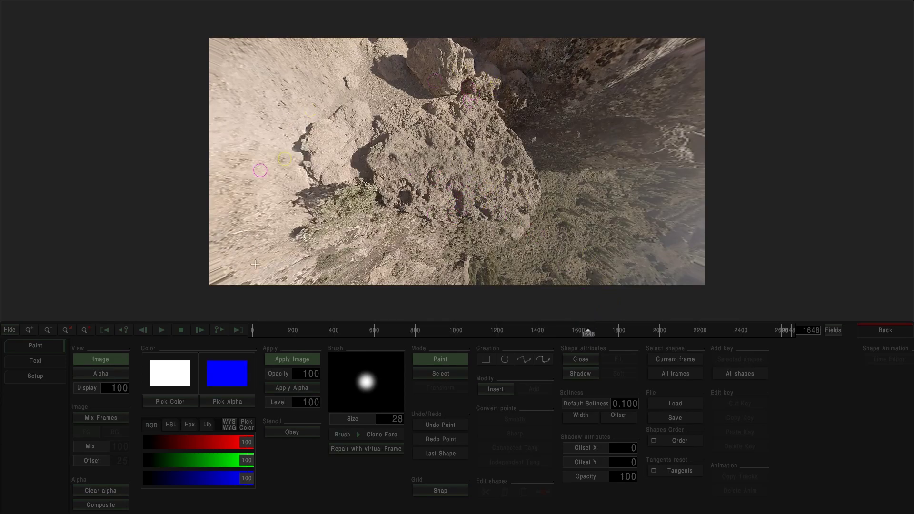
- Add a key for all paint shapes, select the shapes on all frames, and return to the Node Graph
left_click(740, 374)
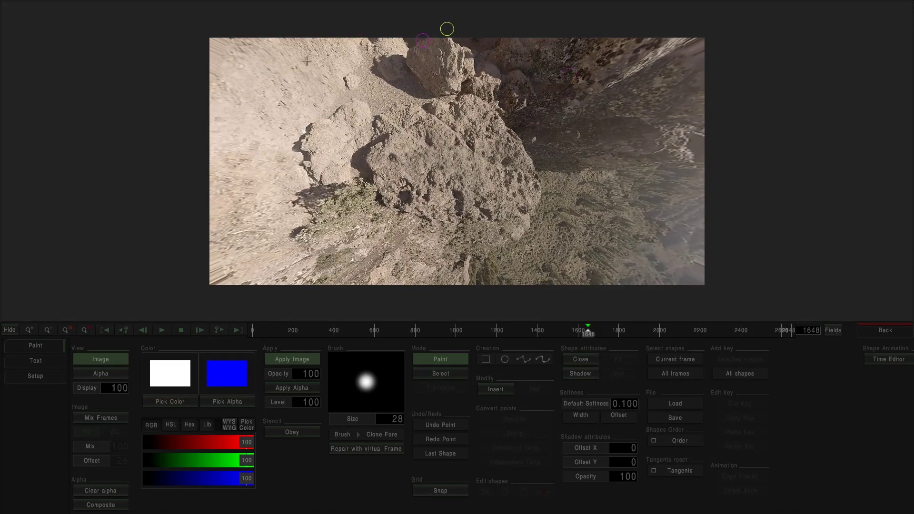
left_click(679, 374)
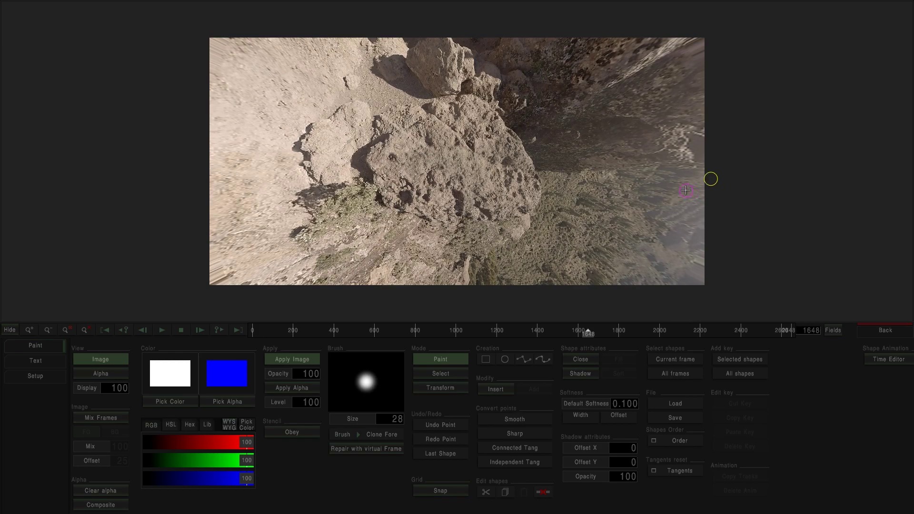
left_click(886, 330)
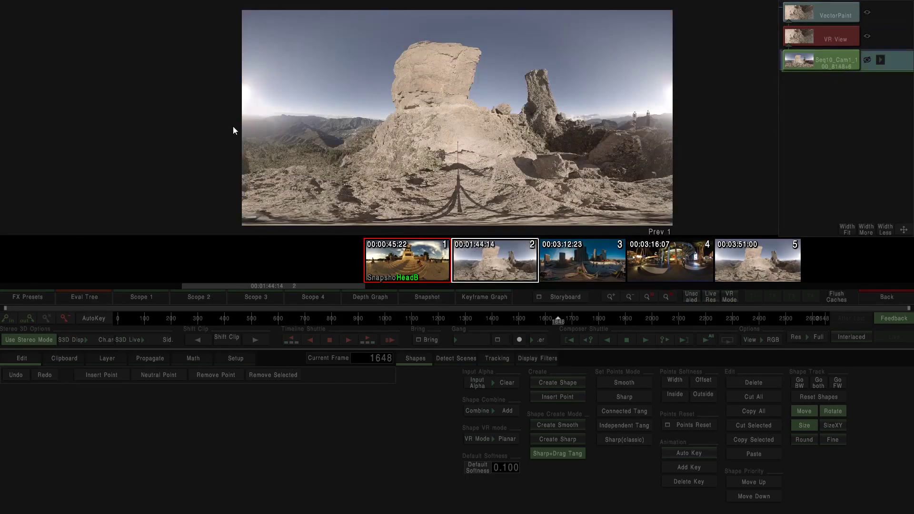
left_click(845, 15)
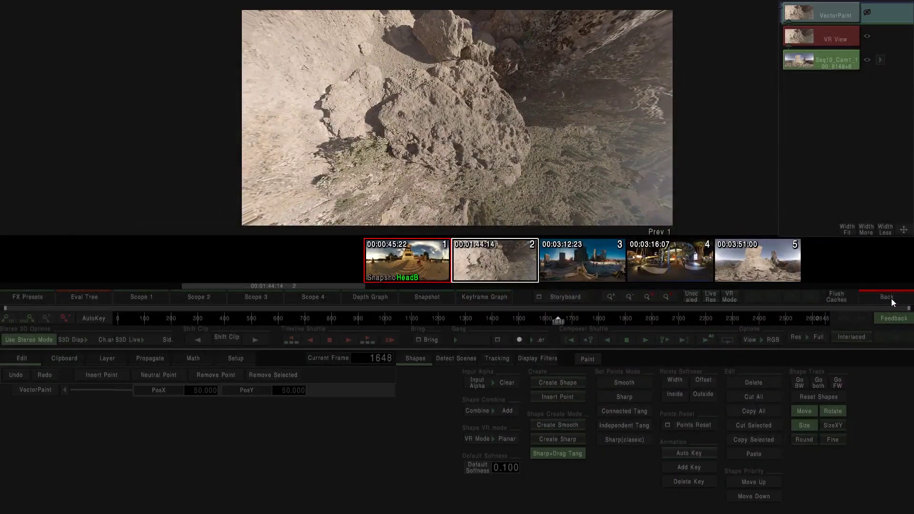
left_click(891, 299)
- Create a second link from the Seq10_Cam1_100 clip node and place its free end above the clip
left_click(351, 212)
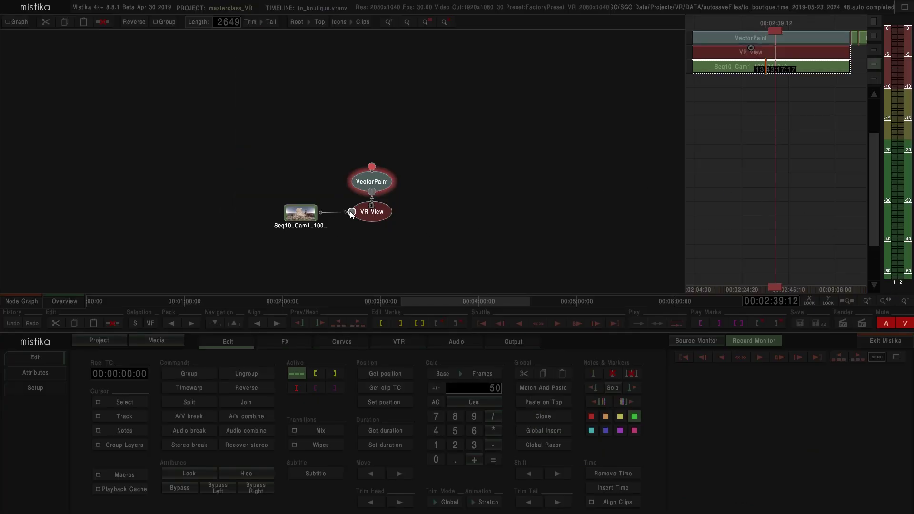
left_click_drag(350, 212, 303, 158)
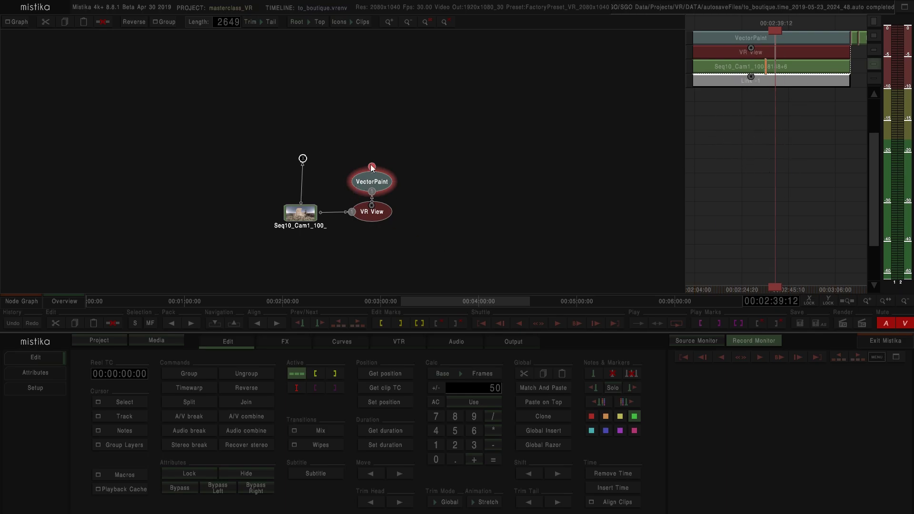
left_click_drag(303, 158, 301, 160)
left_click_drag(301, 161, 298, 156)
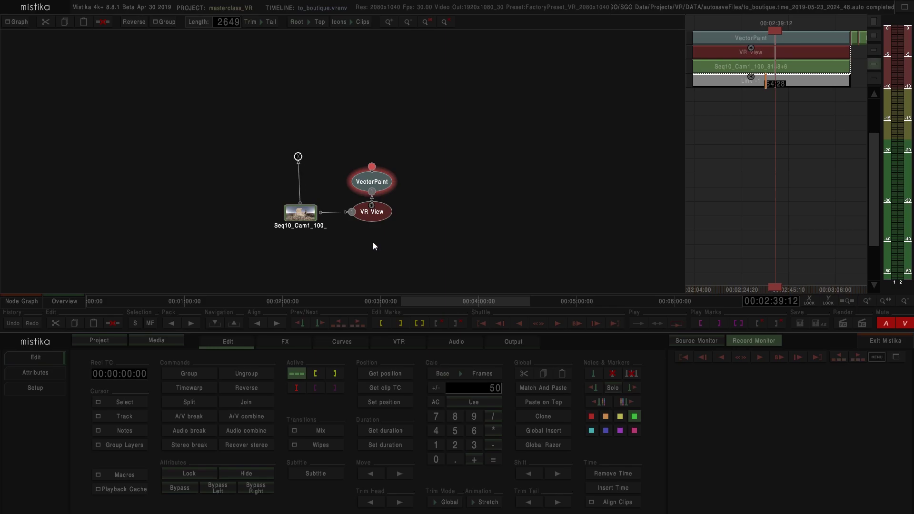
- Add a second VR View effect on the new link, move its node up, and connect the VectorPaint node to its second input
left_click(285, 342)
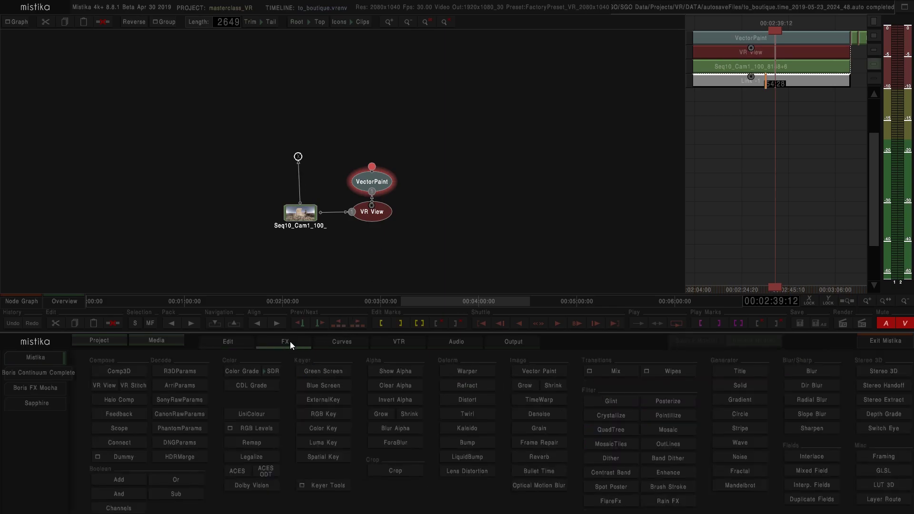
left_click(100, 386)
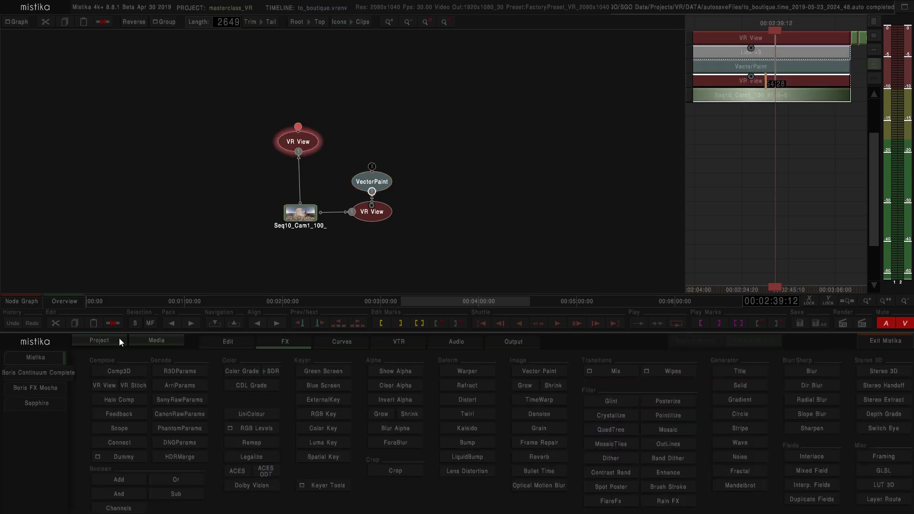
left_click_drag(294, 141, 317, 122)
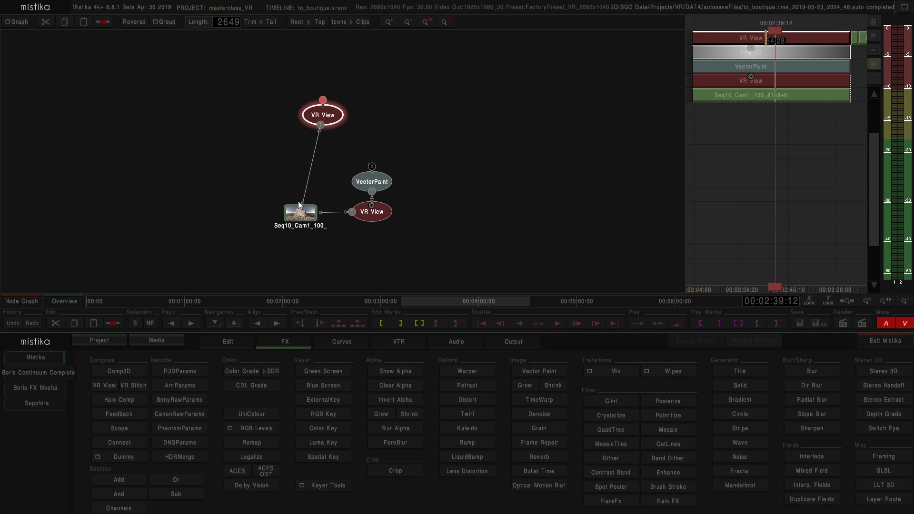
left_click_drag(372, 168, 330, 124)
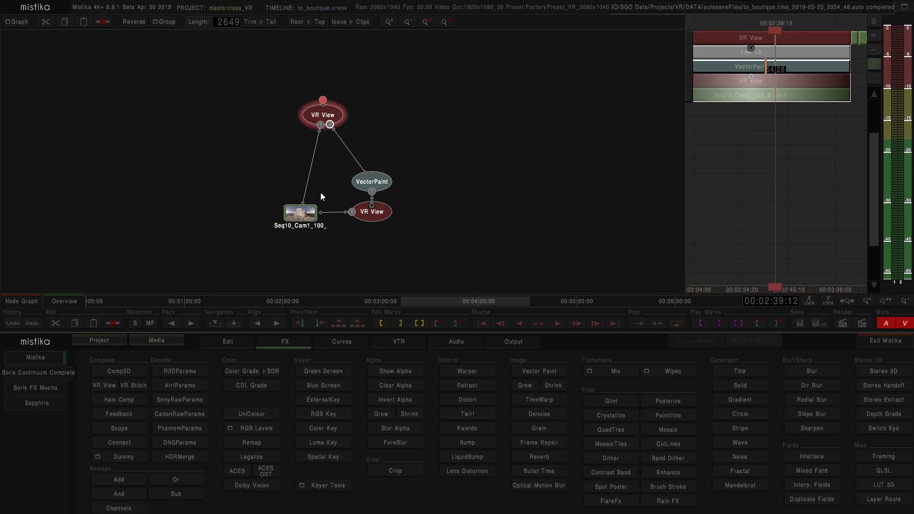
- Inspect the upper VR View, Link, VectorPaint and lower VR View layers against the source clip in the effects editor
double_click(373, 215)
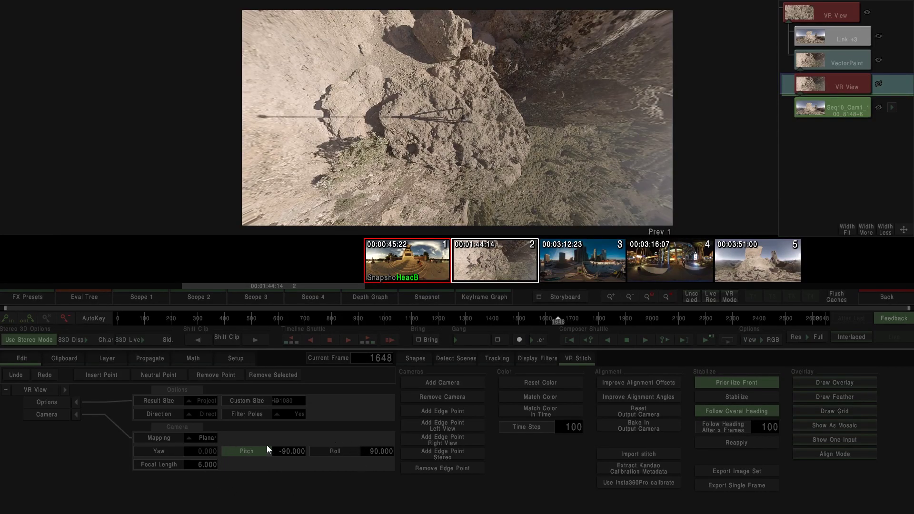
left_click(833, 111)
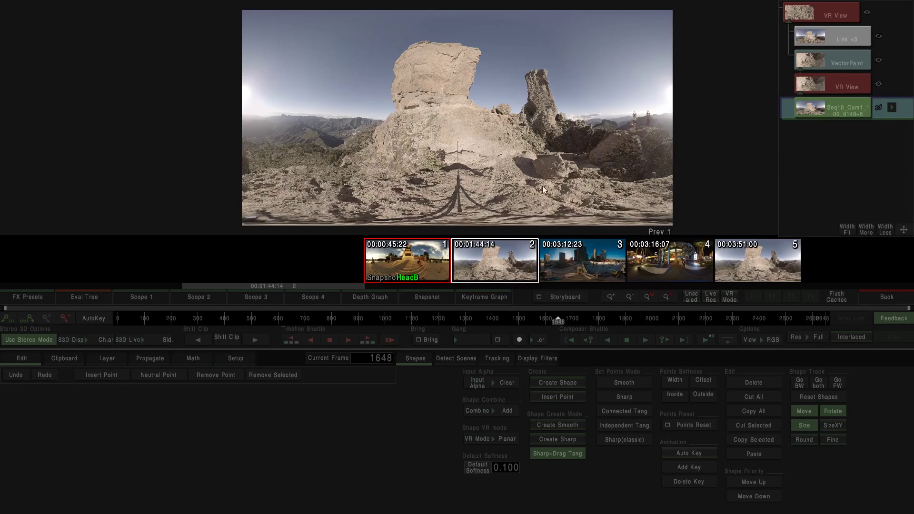
left_click(816, 14)
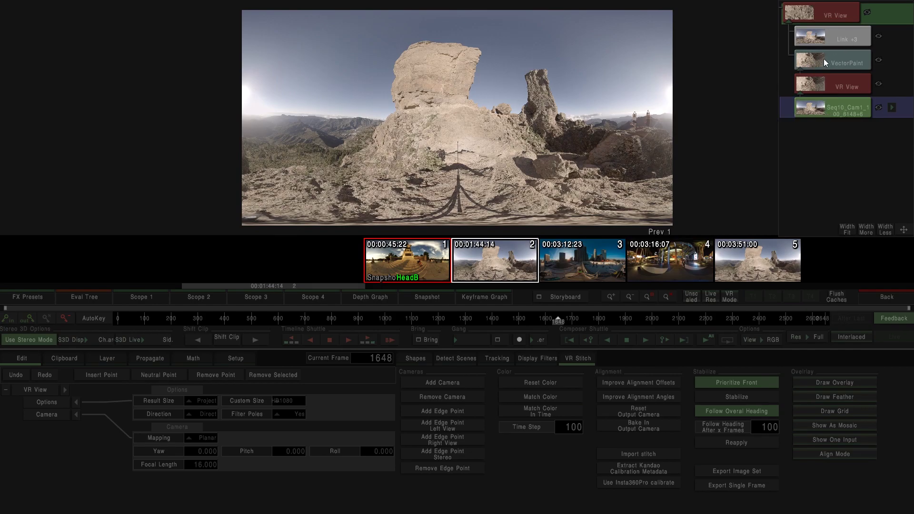
left_click(829, 38)
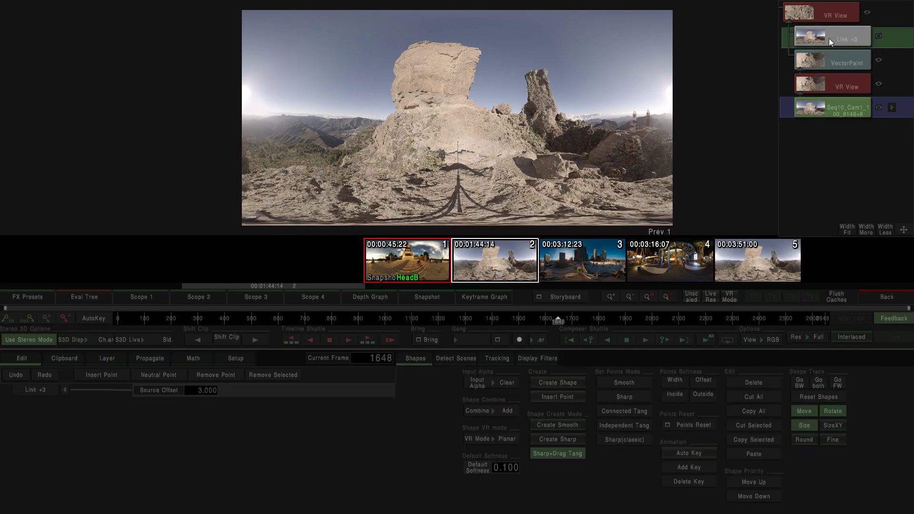
left_click(836, 60)
left_click(839, 99)
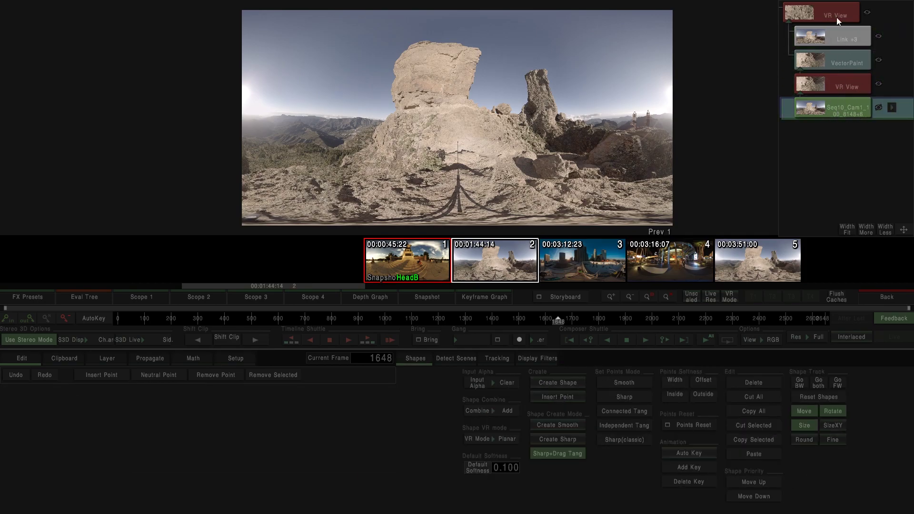
- Set the Direction of the topmost VR View effect to Reverse of Previous VRView Camera
left_click(812, 8)
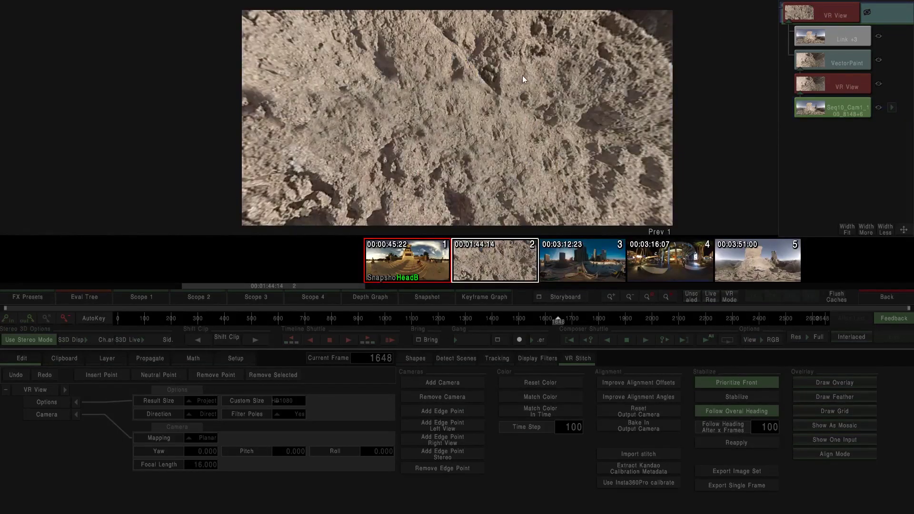
left_click(192, 413)
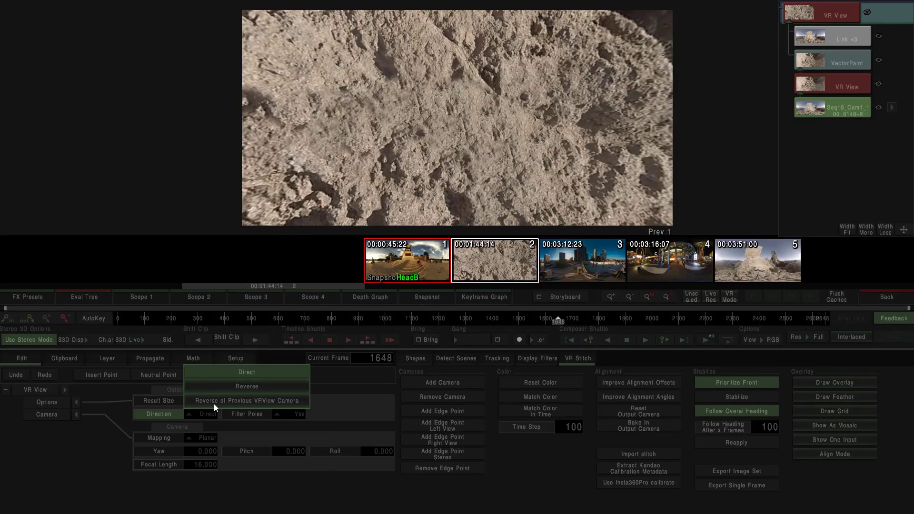
left_click(254, 404)
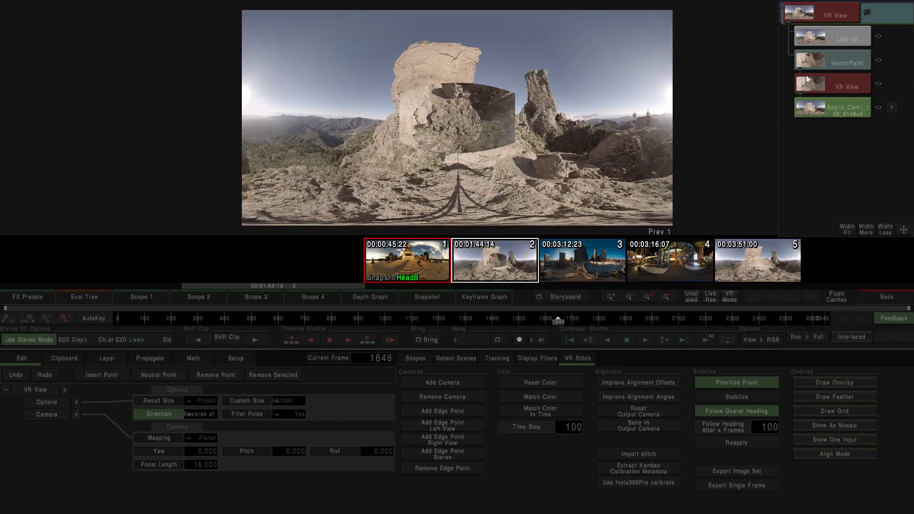
- Compare the source clip with the topmost VR View result and look around the patched area in VR Mode
left_click(824, 105)
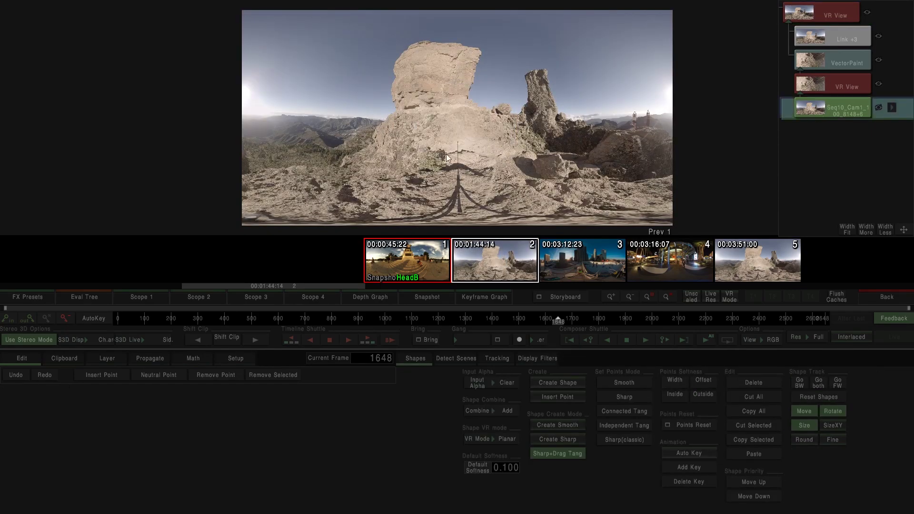
left_click(820, 10)
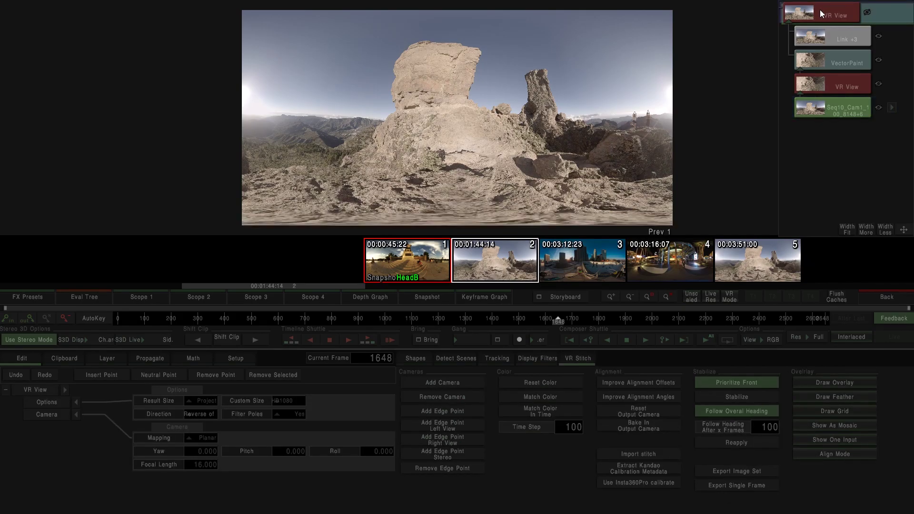
left_click(729, 296)
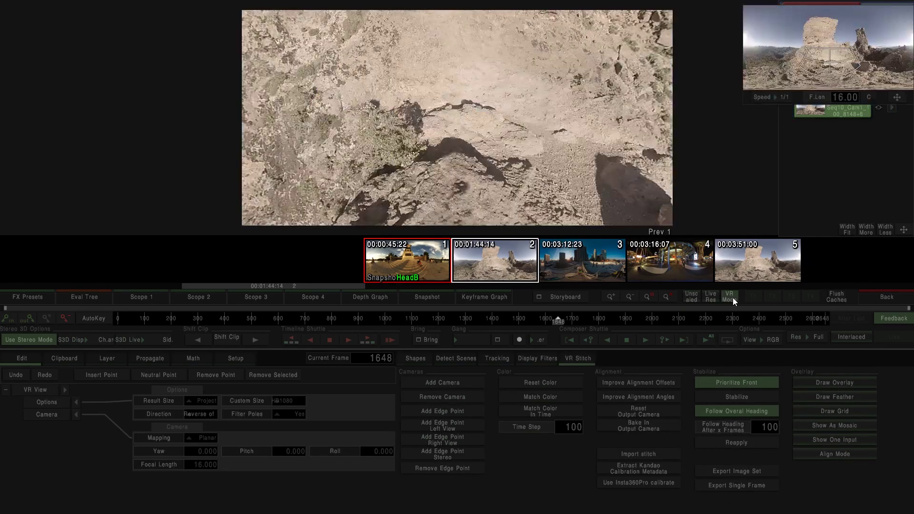
mouse_move(802, 63)
left_mouse_down()
mouse_move(807, 35)
mouse_move(794, 55)
mouse_move(812, 69)
mouse_move(806, 60)
left_mouse_up()
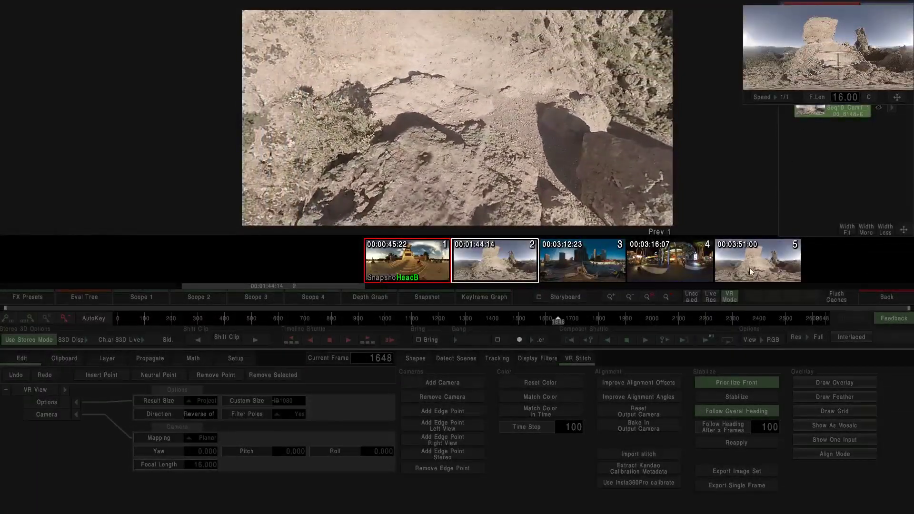
left_click(729, 297)
- Expand the Seq10_Cam1_100 clip group and examine its VR Stitch layer, returning to the Node Graph when done
left_click(891, 107)
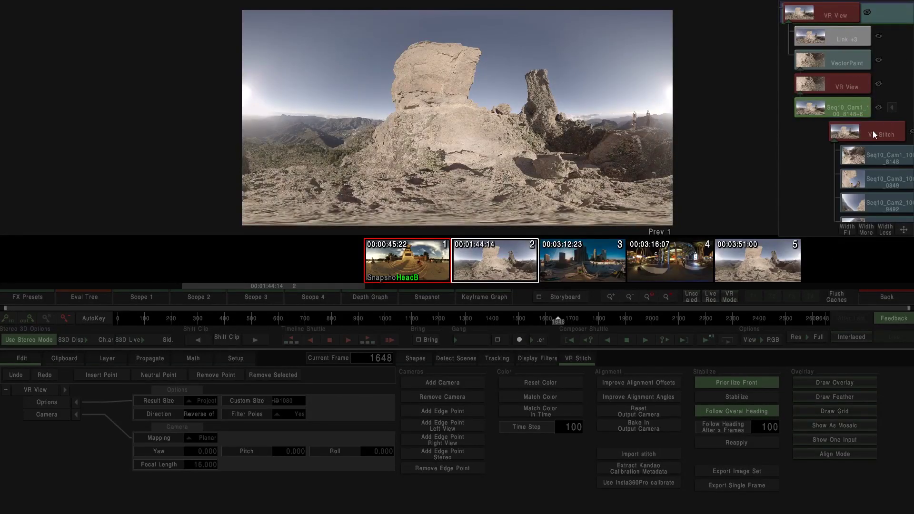
left_click(874, 131)
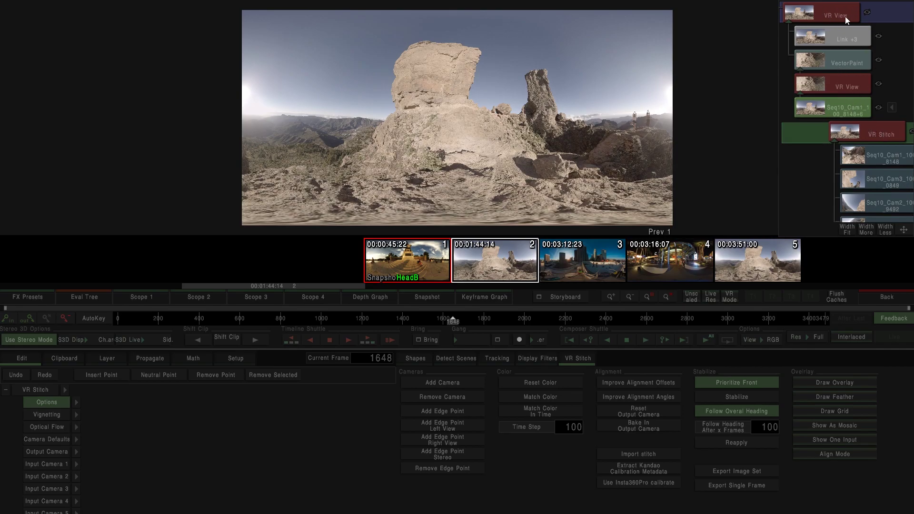
left_click(859, 10)
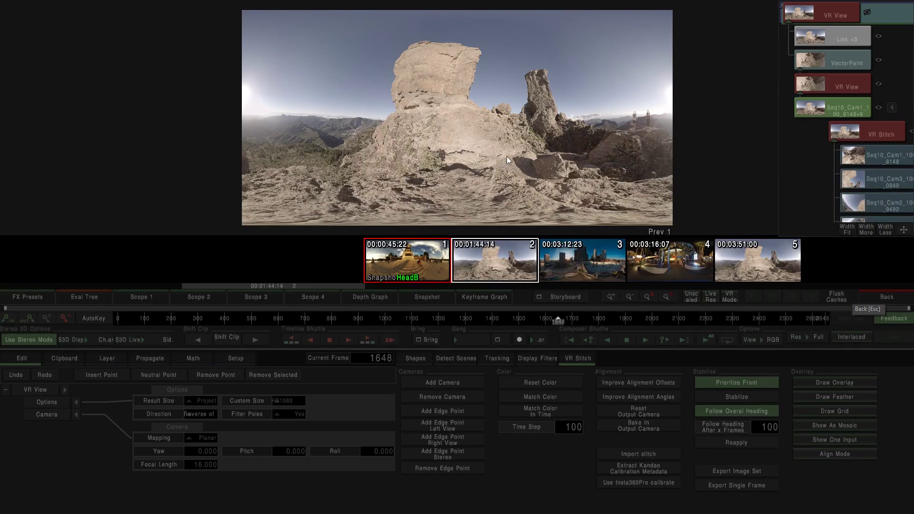
left_click(903, 298)
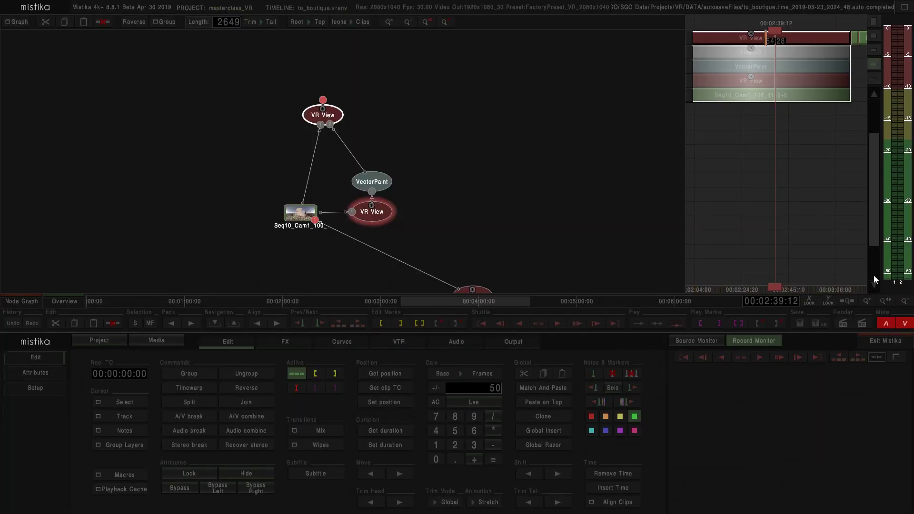
- Switch from the Node Graph to the timeline and check the topmost VR View's result in the effects editor
left_click(12, 303)
left_click(378, 179)
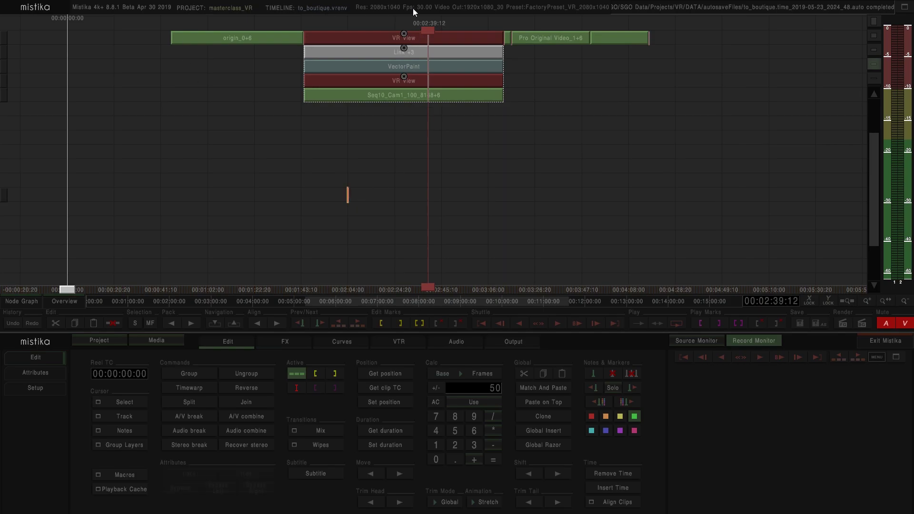
left_click(388, 94)
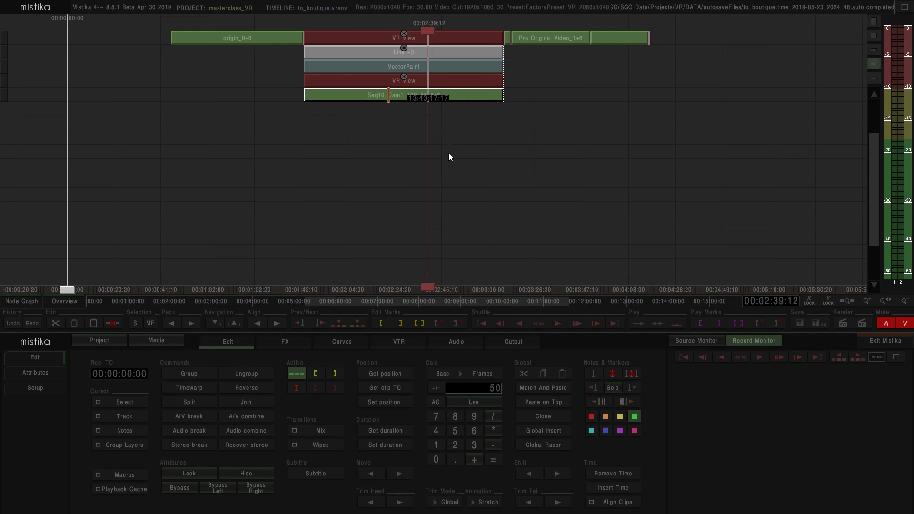
left_click_drag(459, 134, 458, 190)
left_click(463, 93)
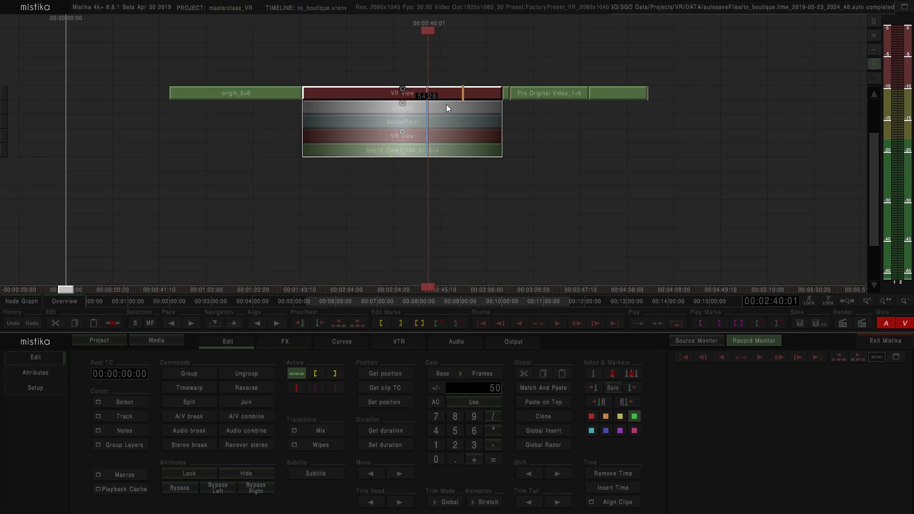
double_click(469, 135)
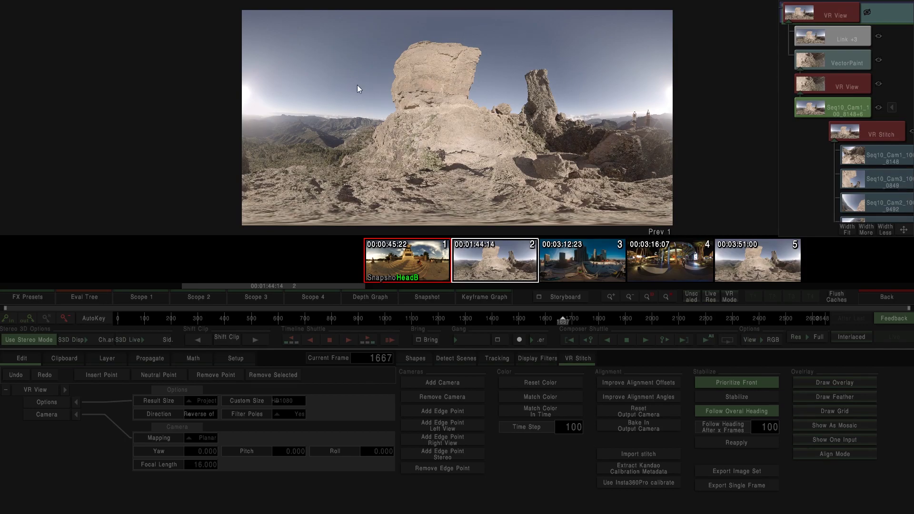
left_click(880, 293)
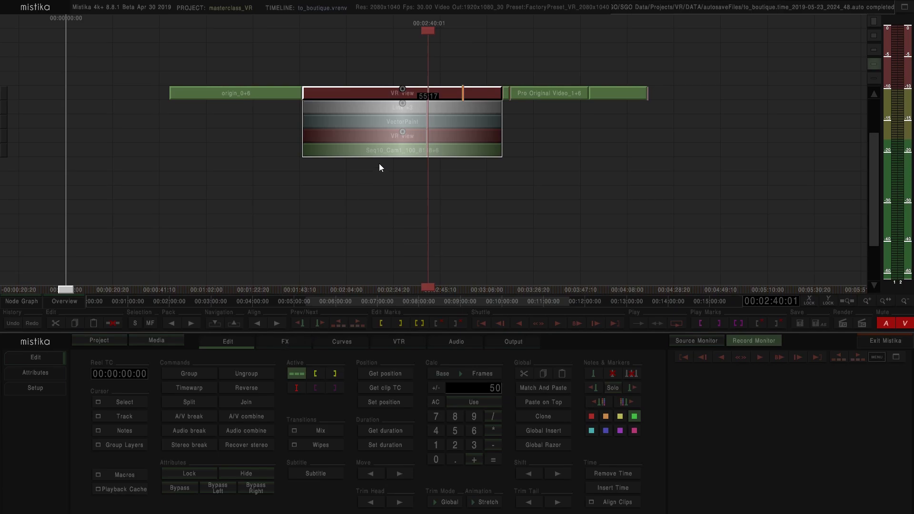
- Select the complete VR View, Link, VectorPaint and Seq10_Cam1_100 stack in the timeline and group it into one clip
left_click(401, 84)
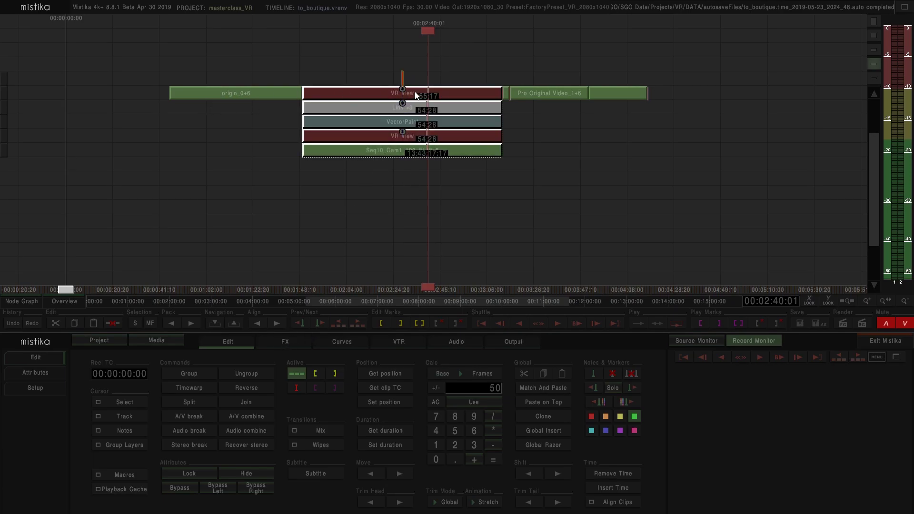
left_click(402, 197)
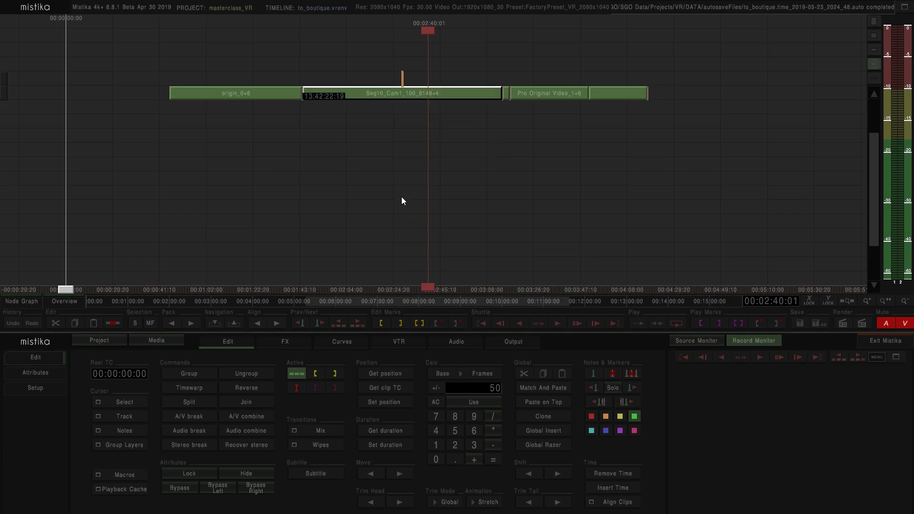
left_click(389, 164)
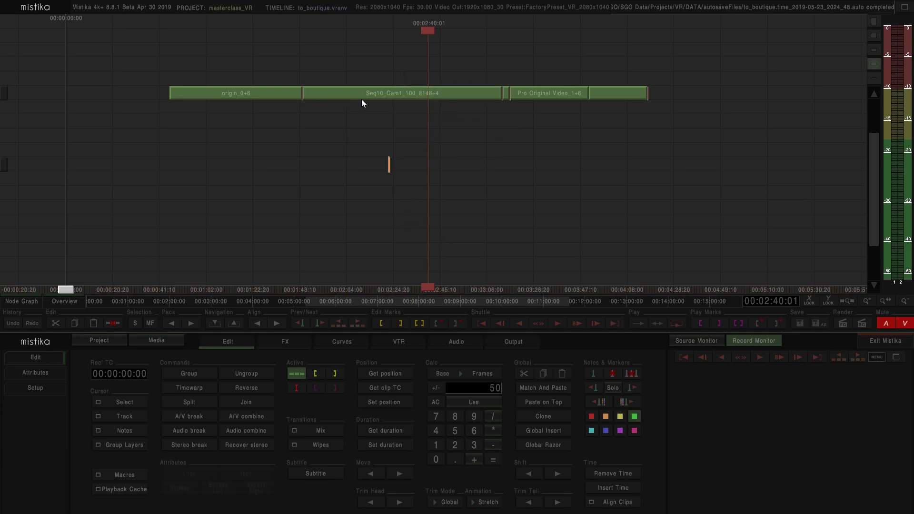
- Enter the new Seq10_Cam1_100 group to view its layers and return to the top level of the timeline
left_click(363, 93)
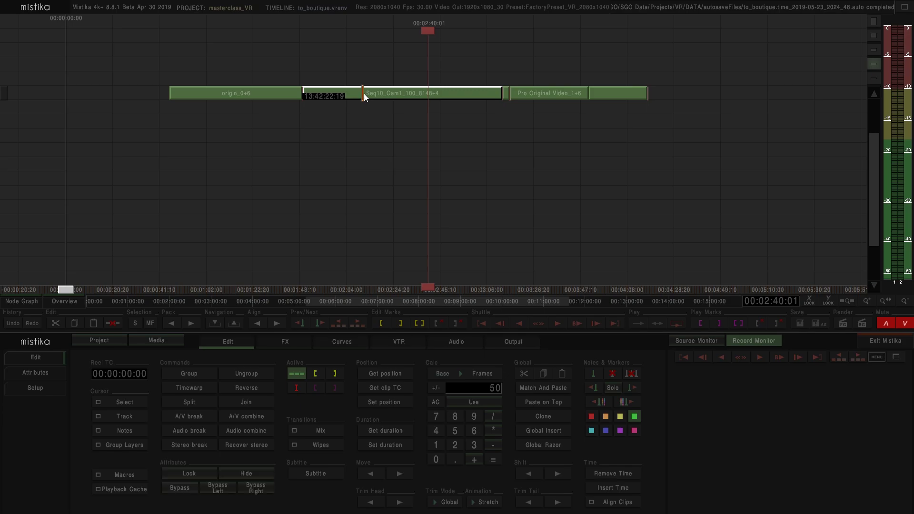
left_click(216, 322)
left_click(414, 150)
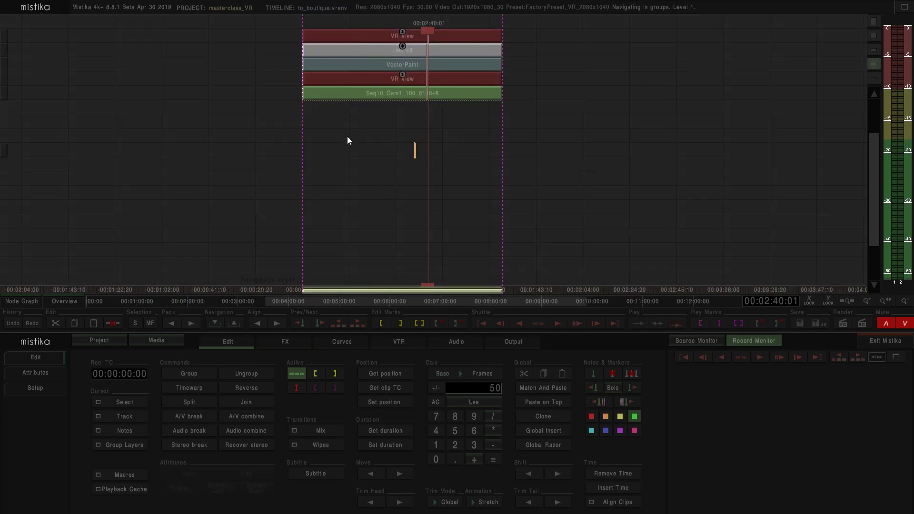
left_click(234, 323)
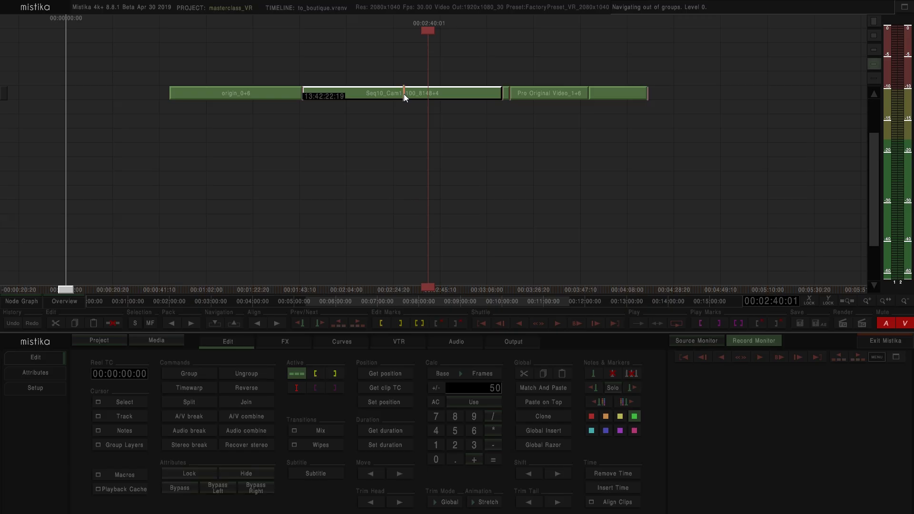
- Expand the grouped Seq10_Cam1_100 clip in the effects editor, examine its nested layers, and collapse it before returning to the timeline
double_click(403, 93)
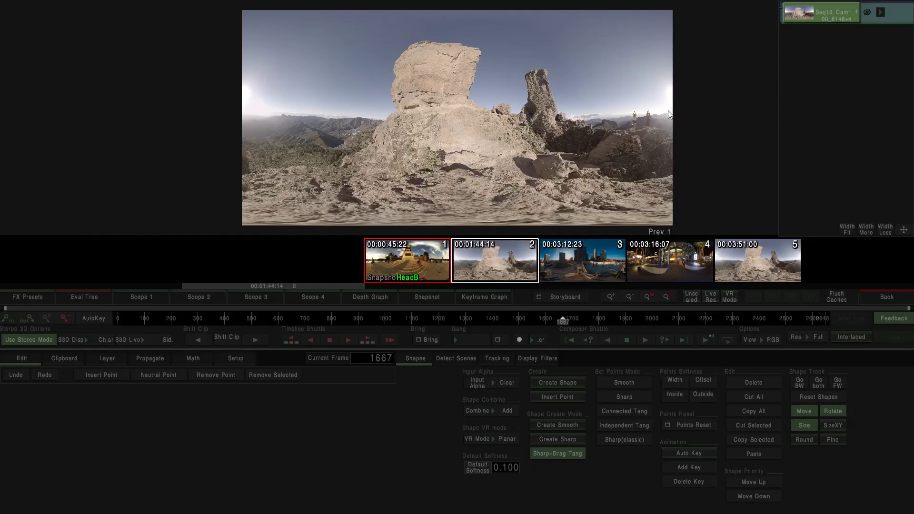
left_click(881, 13)
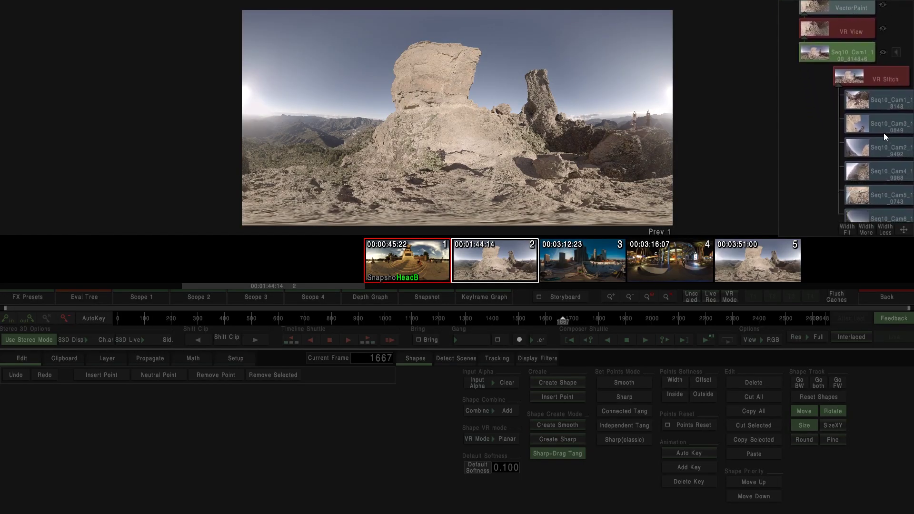
left_click(832, 62)
left_click(832, 45)
left_click(826, 19)
left_click(836, 45)
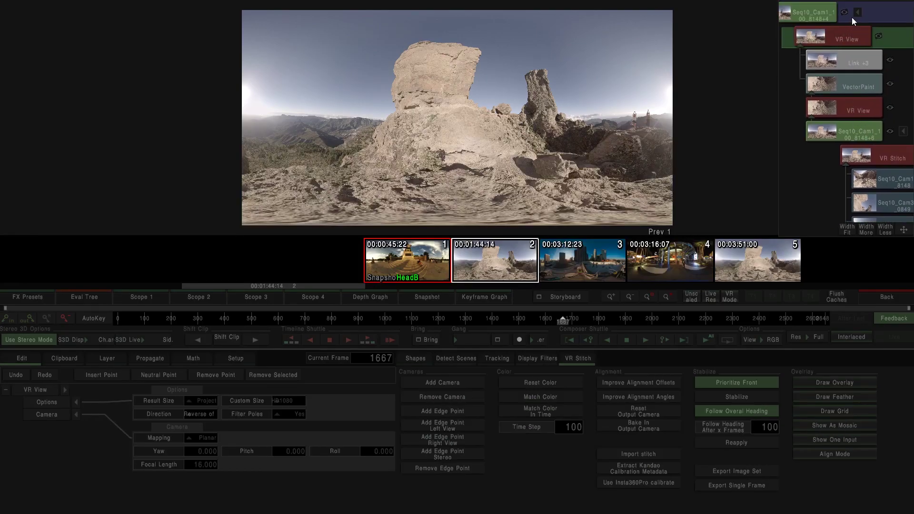
left_click(857, 12)
left_click(877, 296)
- Add a Color Grade effect on top of the grouped Seq10_Cam1_100 clip
left_click(385, 97)
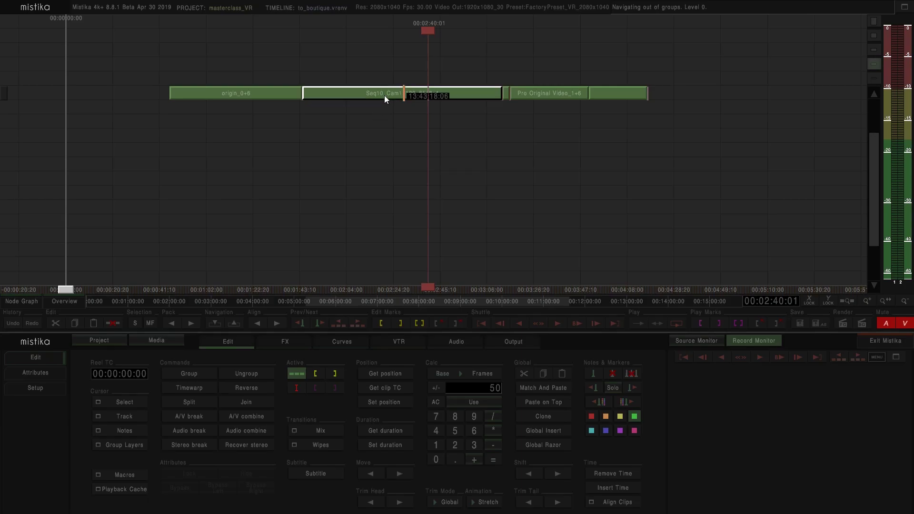
left_click(284, 343)
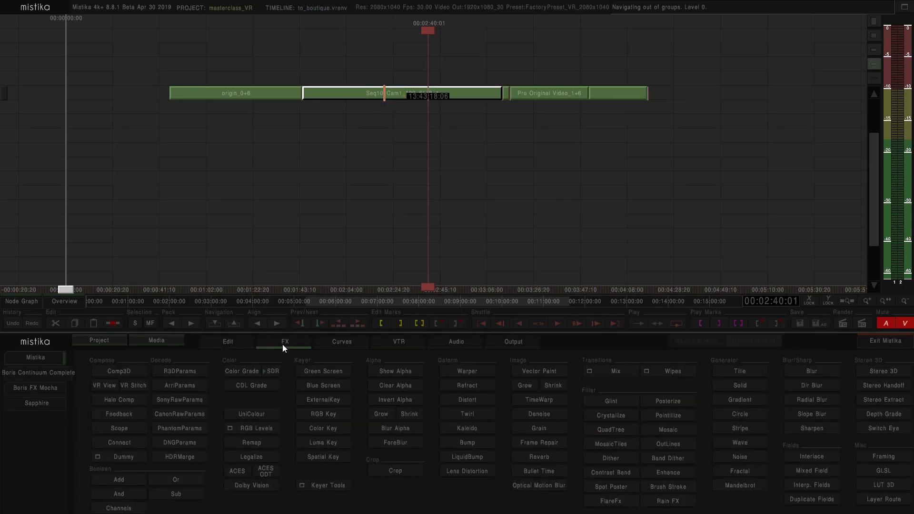
left_click(241, 372)
left_click(423, 77)
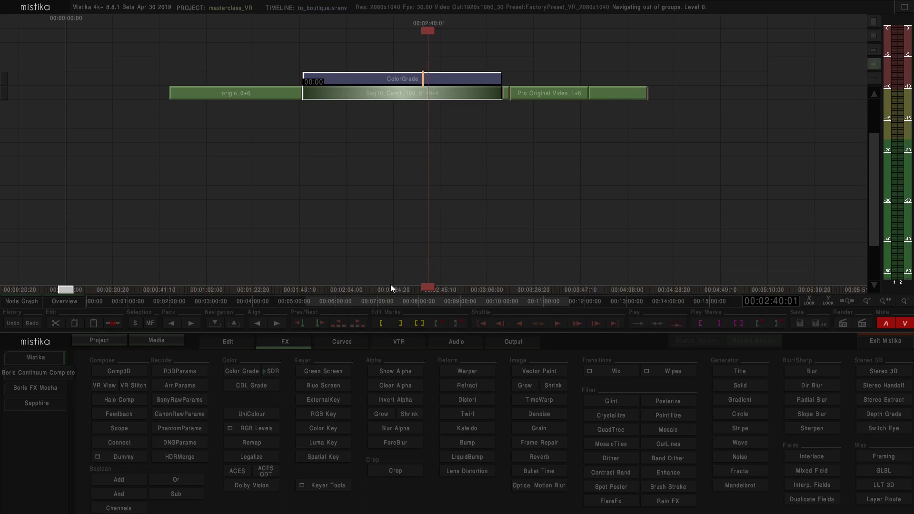
- Open the Color Grade effect and look through its Bands, Ranges, Fixed and Curve grading modes
double_click(376, 83)
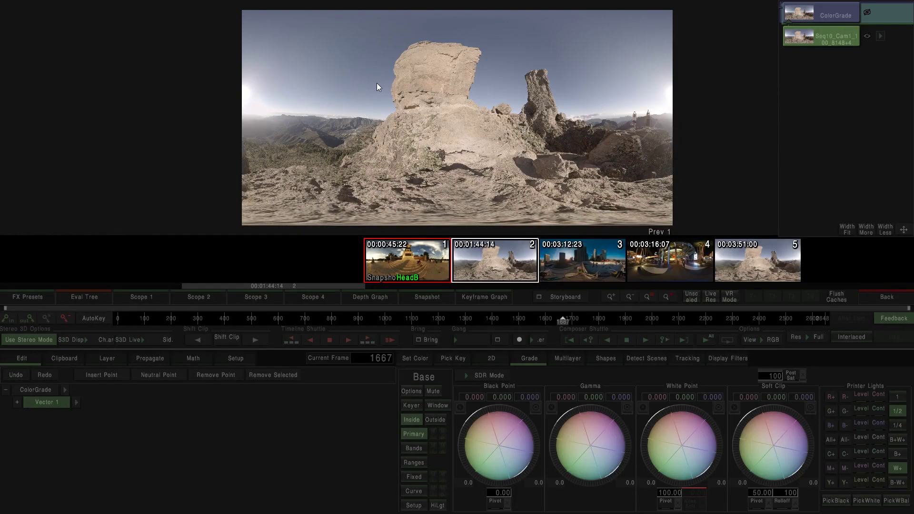
left_click(416, 452)
left_click(416, 461)
left_click(416, 476)
left_click(412, 491)
left_click(414, 476)
left_click(413, 459)
left_click(413, 451)
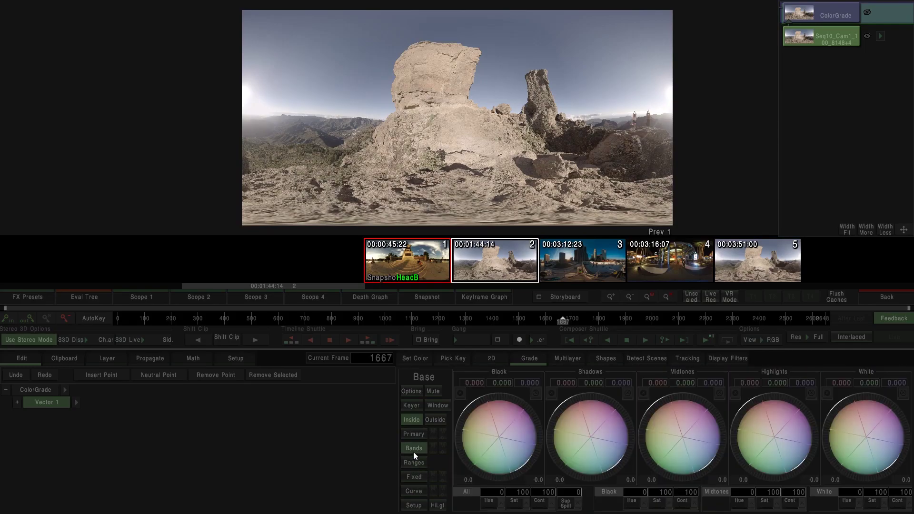
- Look through the Primary, Bands, Ranges, Fixed and Curve modes of the Color Grade and end on Primary
left_click(415, 433)
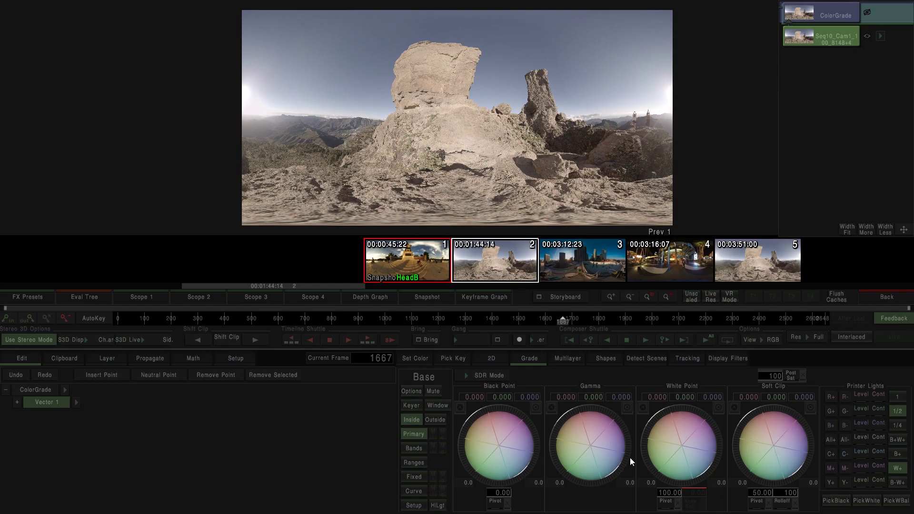
left_click(421, 448)
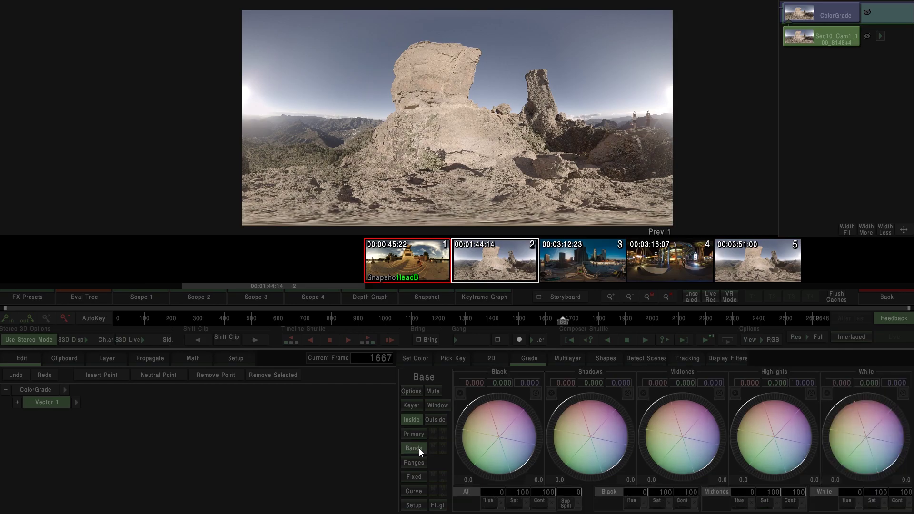
left_click(415, 463)
left_click(415, 475)
left_click(414, 492)
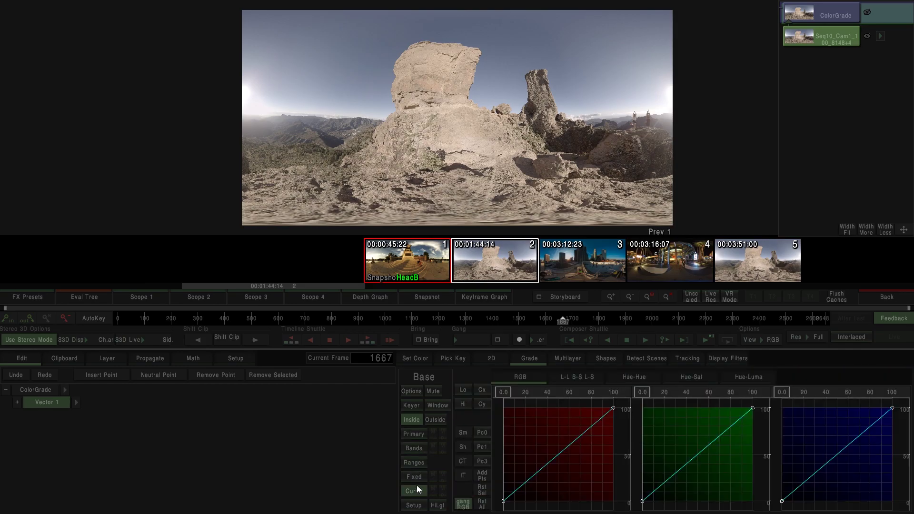
left_click(418, 477)
left_click(418, 463)
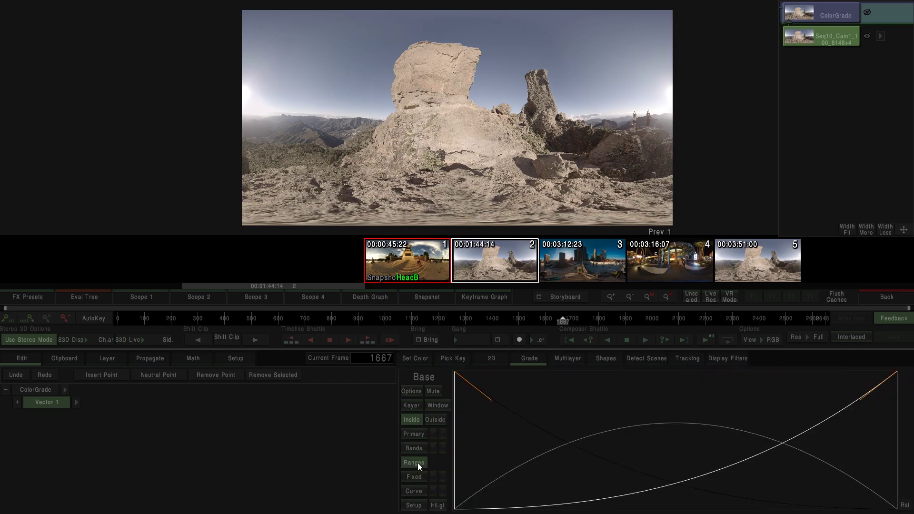
left_click(418, 435)
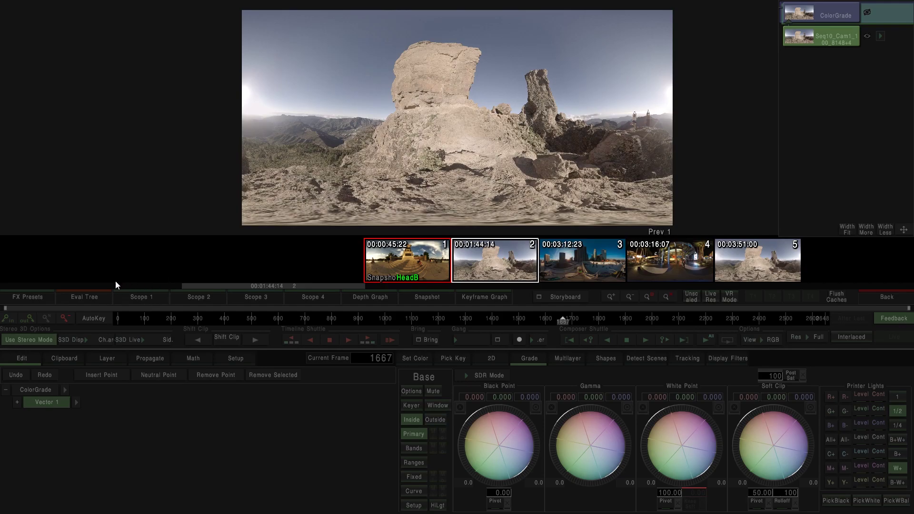
- Display the Scope 1 waveform and place it where it no longer covers most of the preview image
left_click(145, 297)
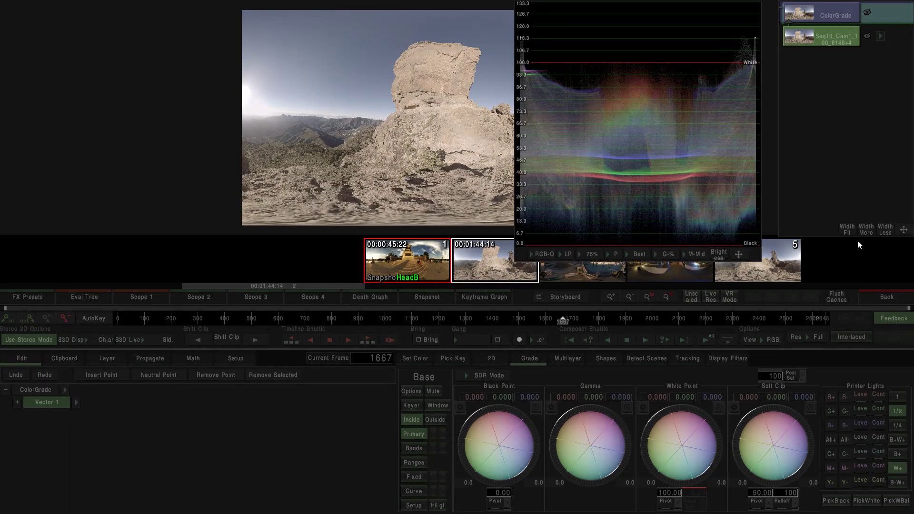
left_click_drag(738, 253, 248, 275)
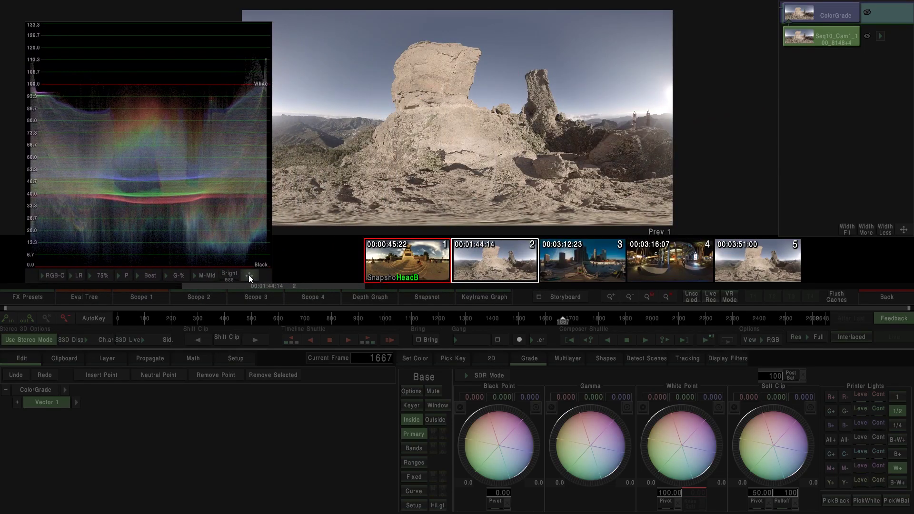
- Grade Vector 1 in Primary with black point about -9.15, gamma about -2.17, white point about 8.03 and Post Sat 115
left_click_drag(515, 424, 457, 417)
left_click_drag(619, 442, 646, 421)
left_click_drag(708, 415, 737, 408)
mouse_move(601, 426)
left_mouse_down()
mouse_move(572, 425)
mouse_move(591, 430)
left_mouse_up()
left_click_drag(529, 432, 596, 439)
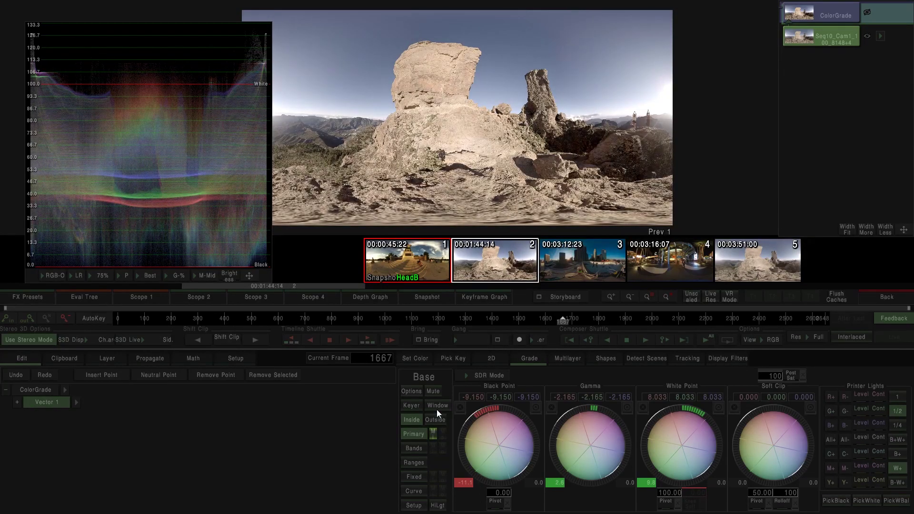
left_click_drag(769, 376, 848, 378)
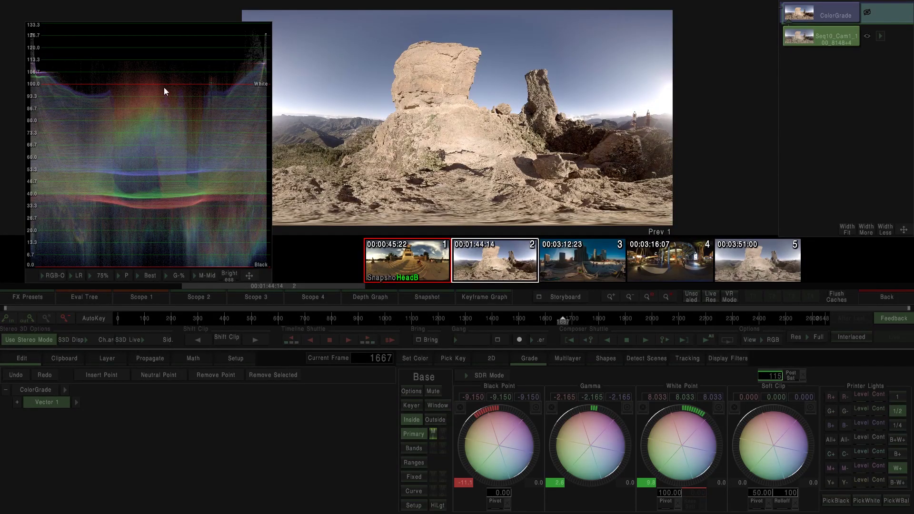
- Try the 0-1023, 0.0-1.0 and 0-255 grids on the waveform scope and settle on Grid 0-1023
left_click(176, 275)
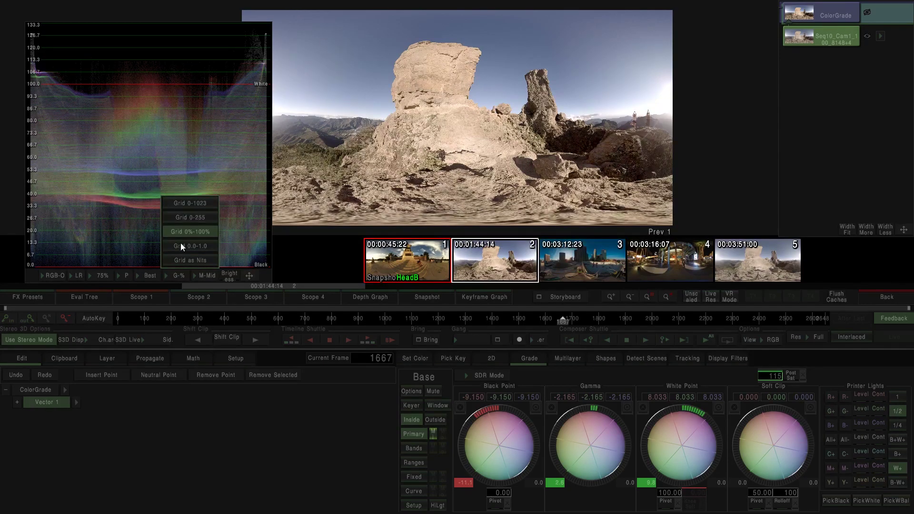
left_click(192, 205)
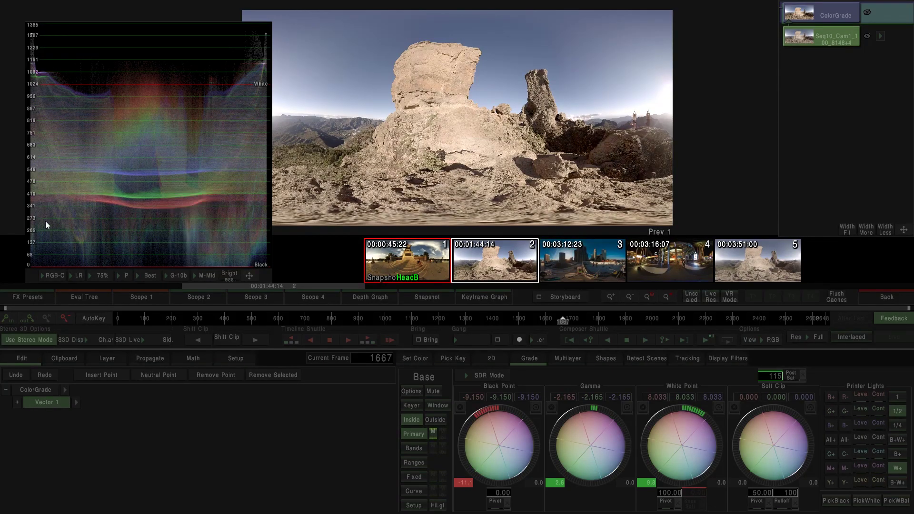
left_click(181, 274)
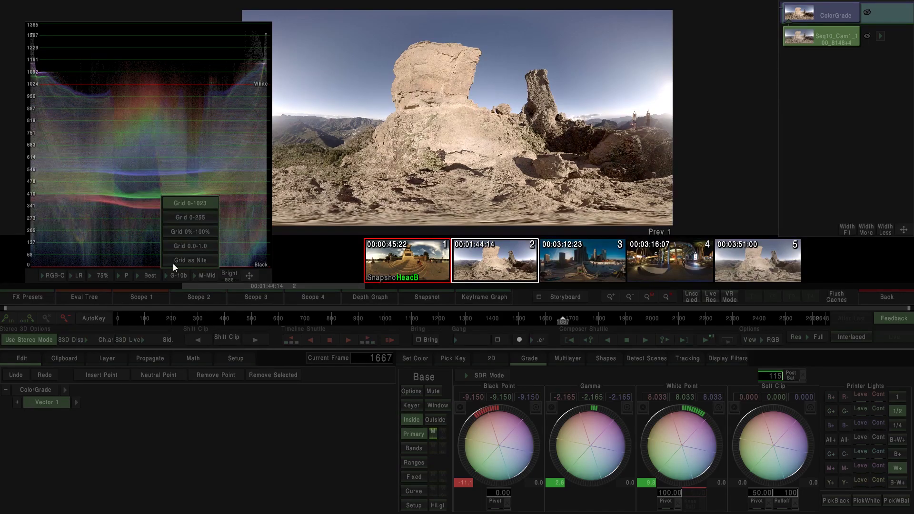
left_click(199, 246)
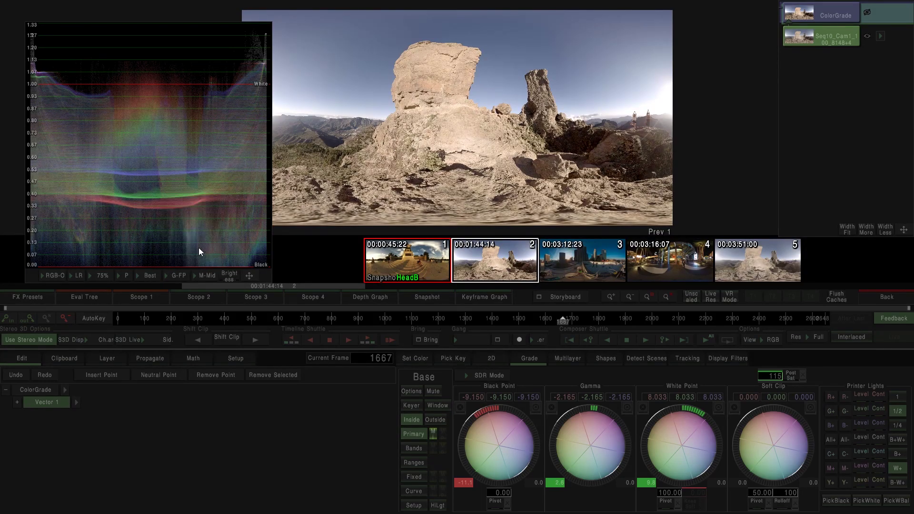
left_click(181, 275)
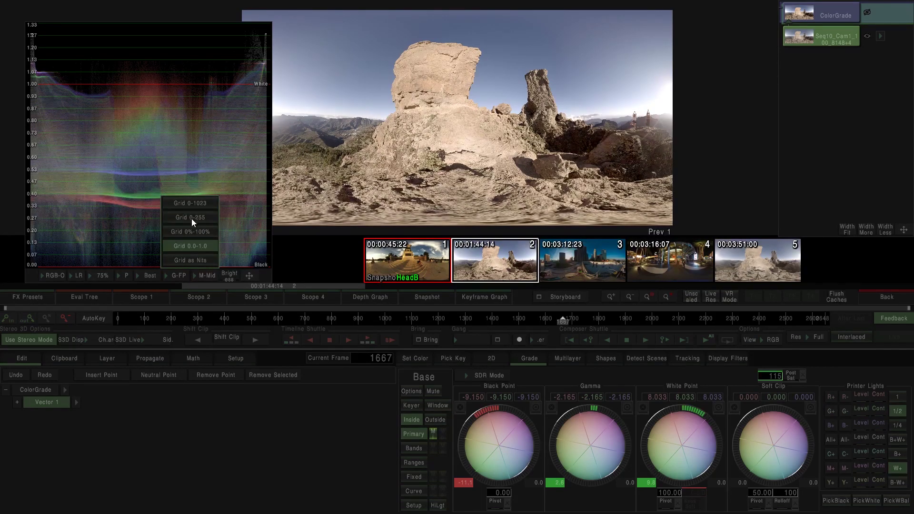
left_click(192, 218)
left_click(181, 276)
left_click(185, 204)
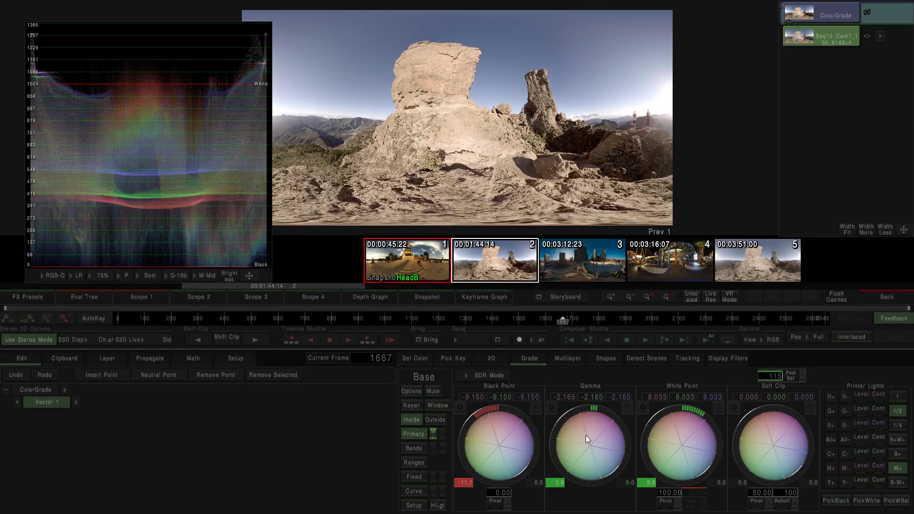
- Refine Vector 1 to black point about -6.99, gamma -0.56, white point 5.45, and soft clip 36.74 with its pivot at 80
mouse_move(587, 433)
left_mouse_down()
mouse_move(566, 430)
mouse_move(587, 438)
left_mouse_up()
left_click_drag(503, 442, 518, 435)
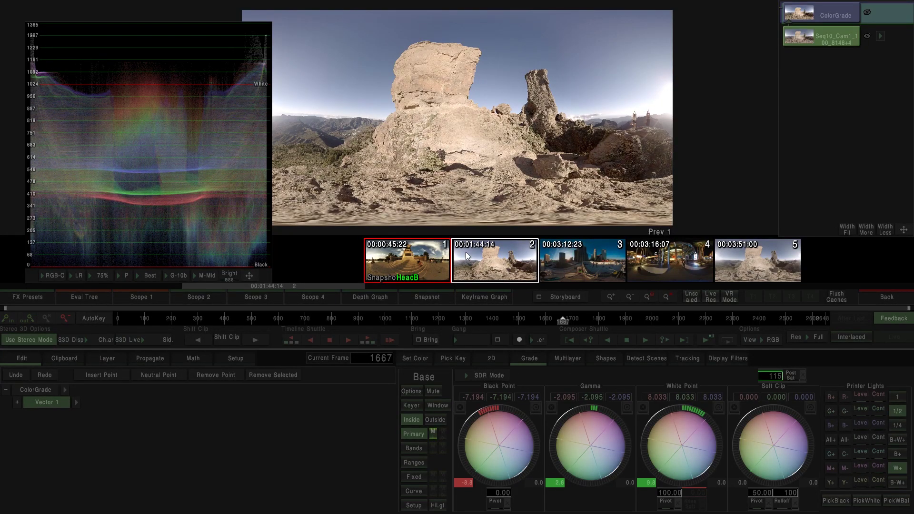
left_click(757, 493)
left_click(757, 494)
key("Return")
left_click_drag(776, 439, 779, 431)
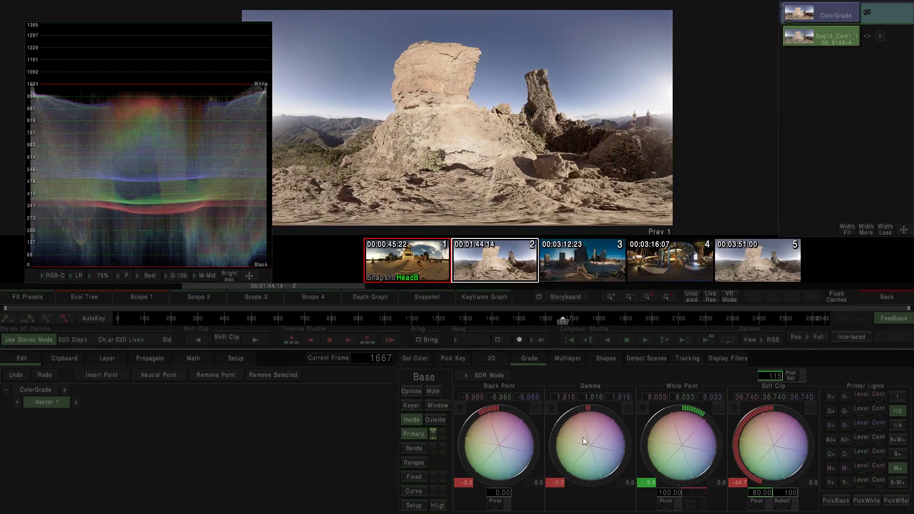
mouse_move(684, 435)
left_mouse_down()
mouse_move(658, 430)
mouse_move(671, 434)
left_mouse_up()
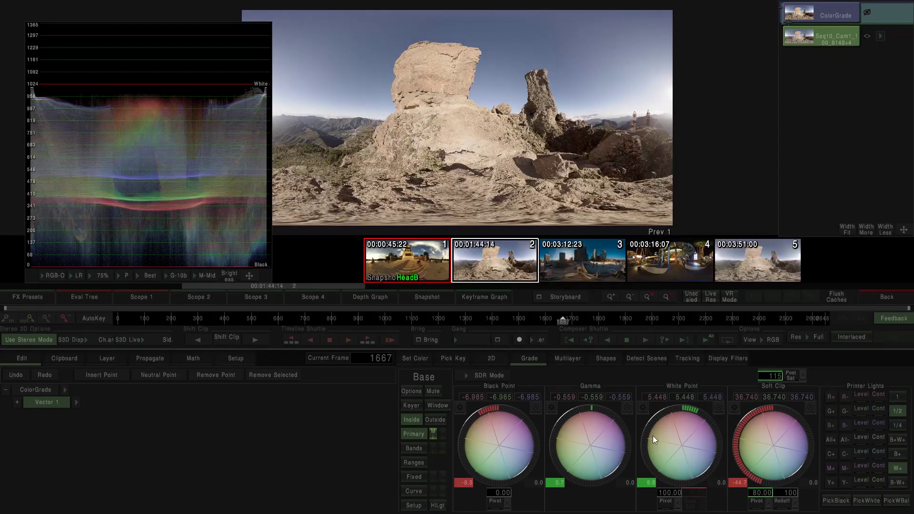
- Add a second vector layer to the Color Grade
scroll(575, 122, "down", 1)
scroll(472, 123, "up", 1)
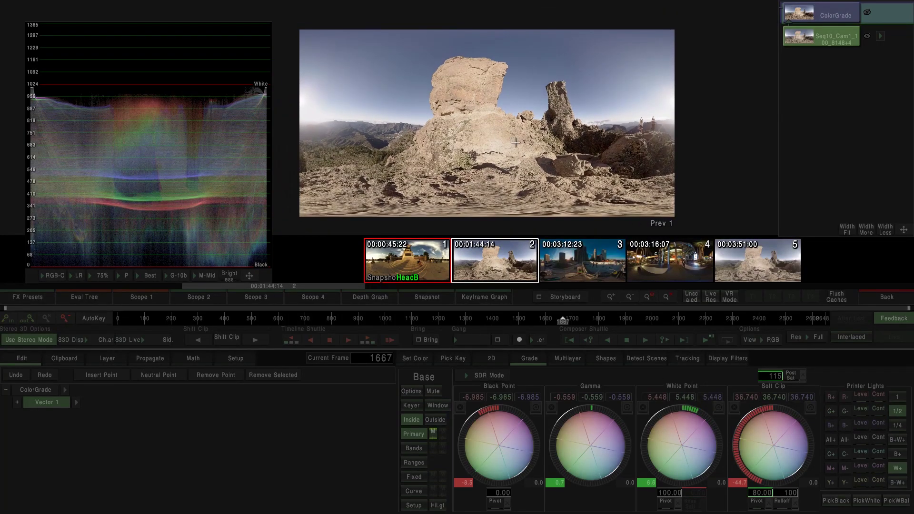
scroll(516, 143, "up", 1)
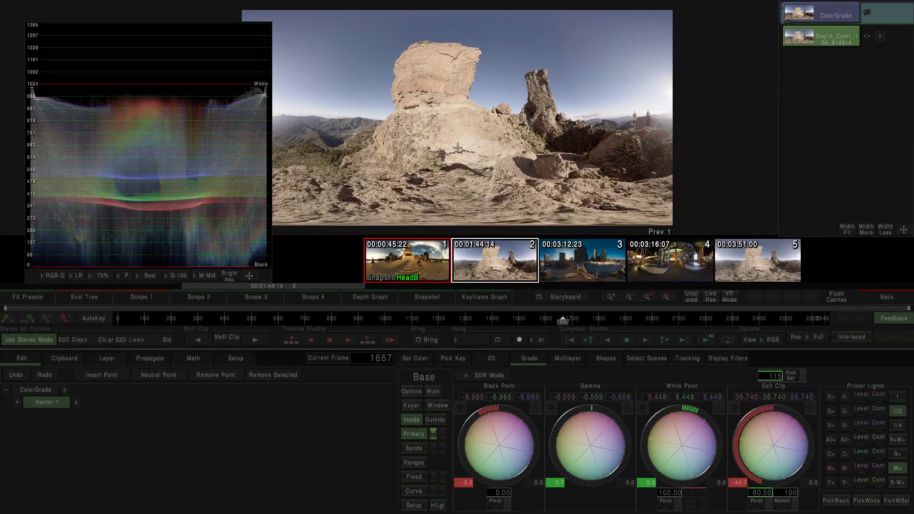
left_click_drag(428, 140, 459, 141)
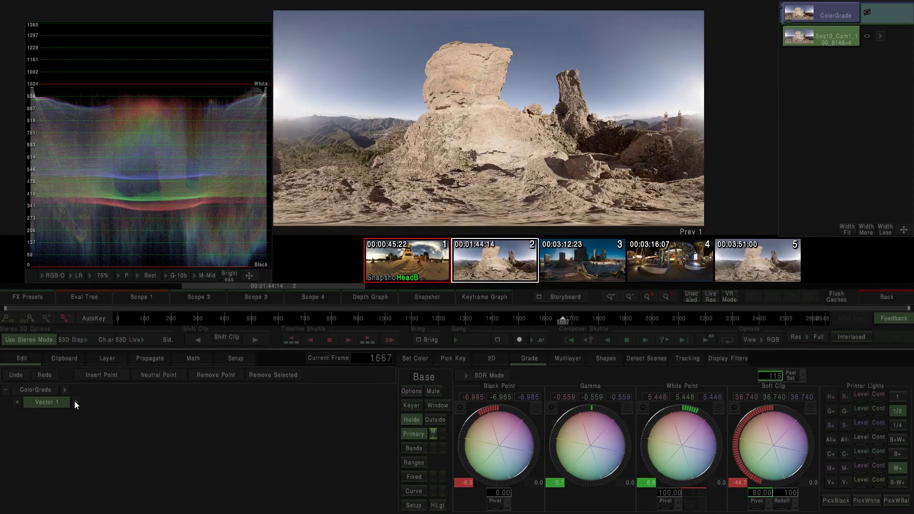
left_click(109, 360)
left_click(35, 376)
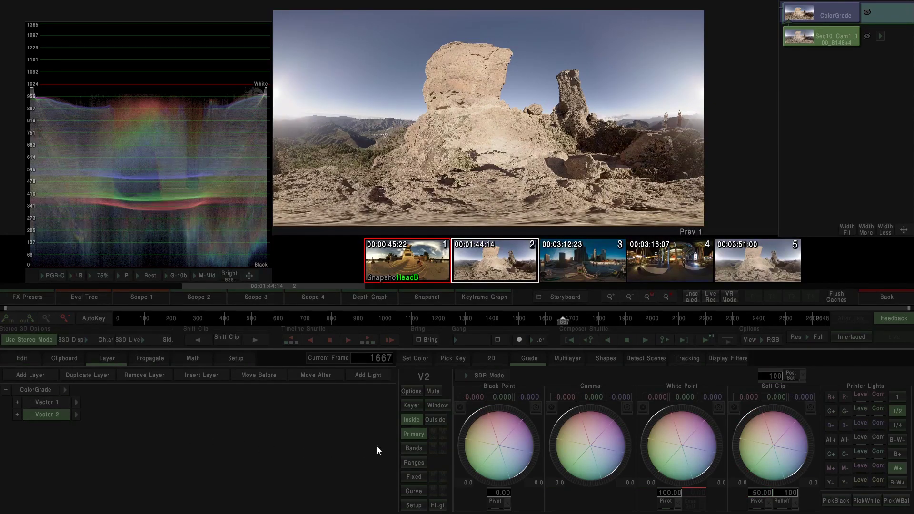
- Try a primary black point of about 1.19 on Vector 2 and reset it
key("b")
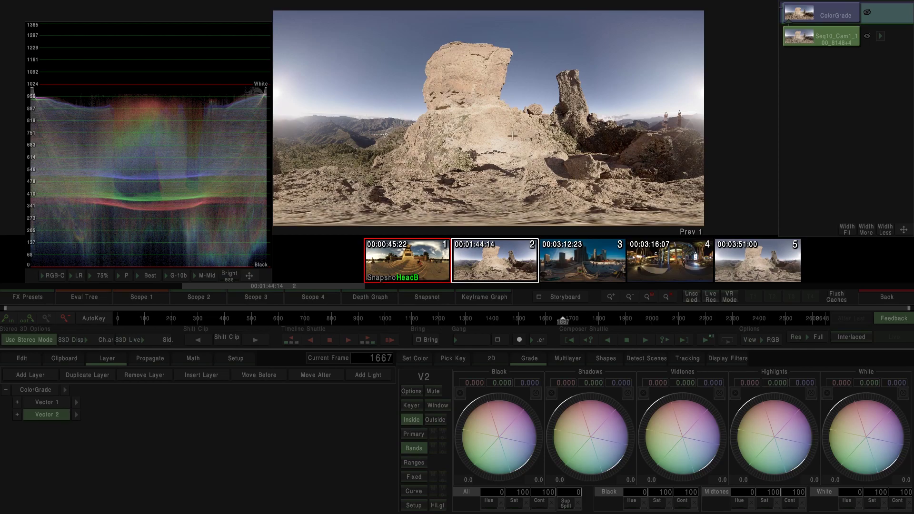
left_click(413, 434)
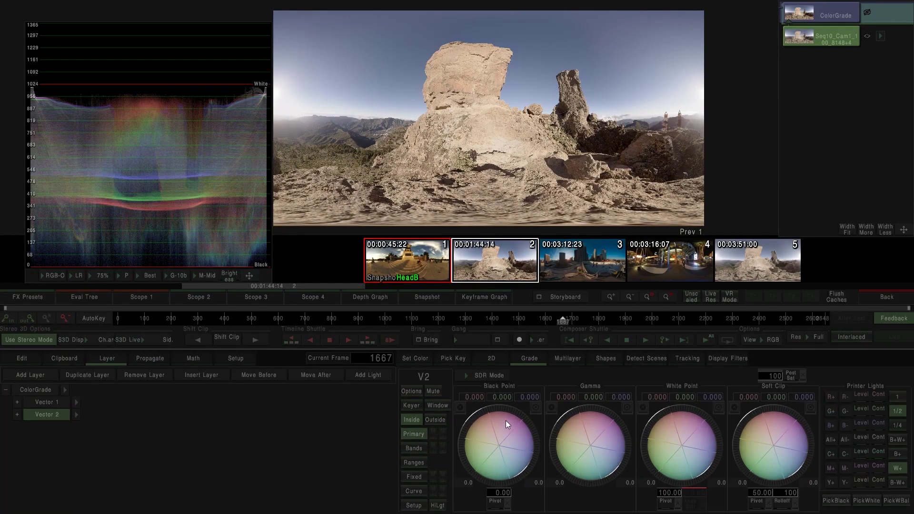
mouse_move(511, 412)
left_mouse_down()
mouse_move(478, 409)
mouse_move(518, 415)
left_mouse_up()
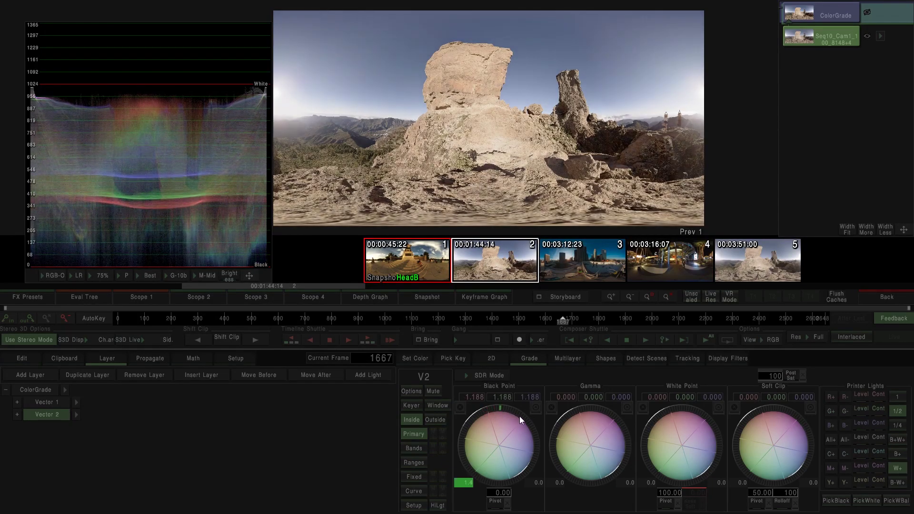
left_click(532, 409)
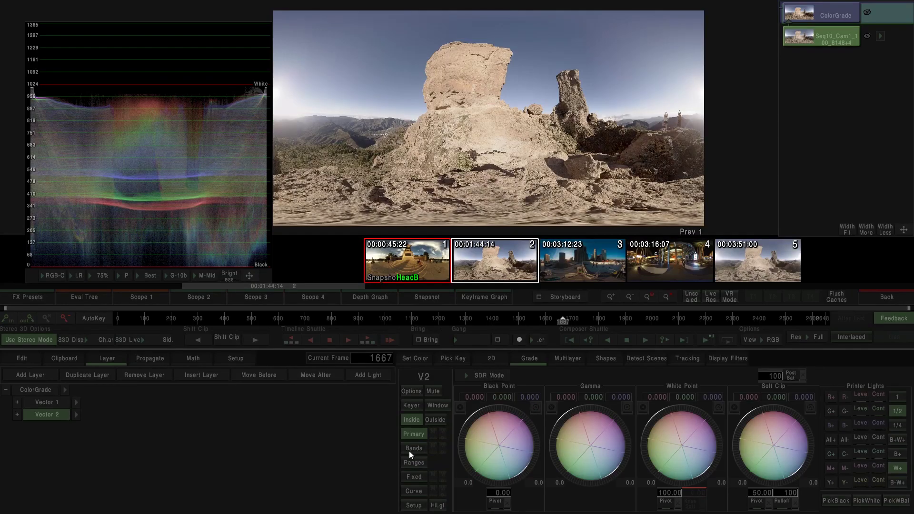
- In Vector 2's Bands, test and reset the Black wheel, and set Shadows to about -7.75 and the overall hue to 8
left_click(421, 450)
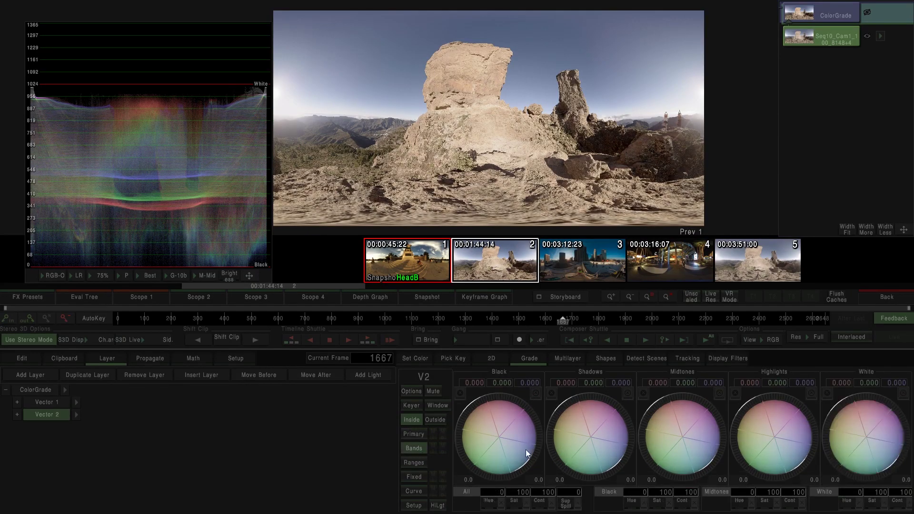
left_click_drag(492, 422, 480, 402)
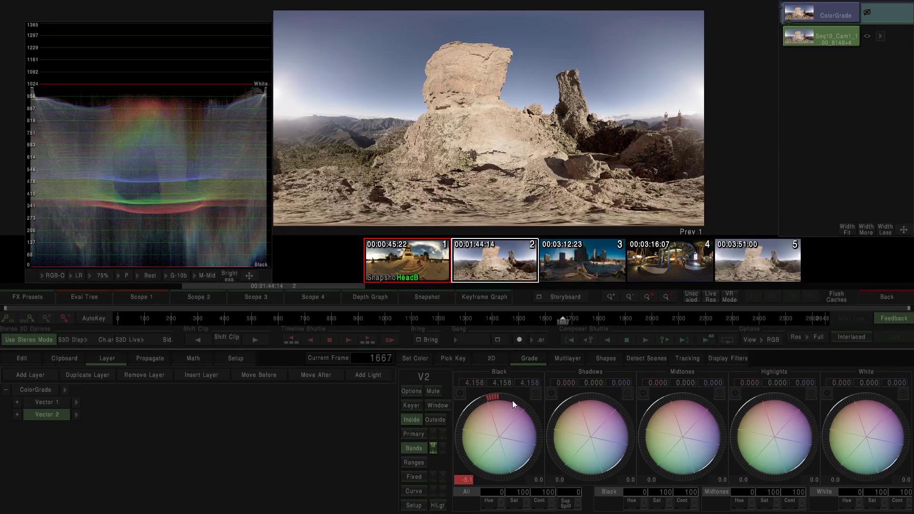
left_click(533, 389)
left_click_drag(563, 409, 635, 430)
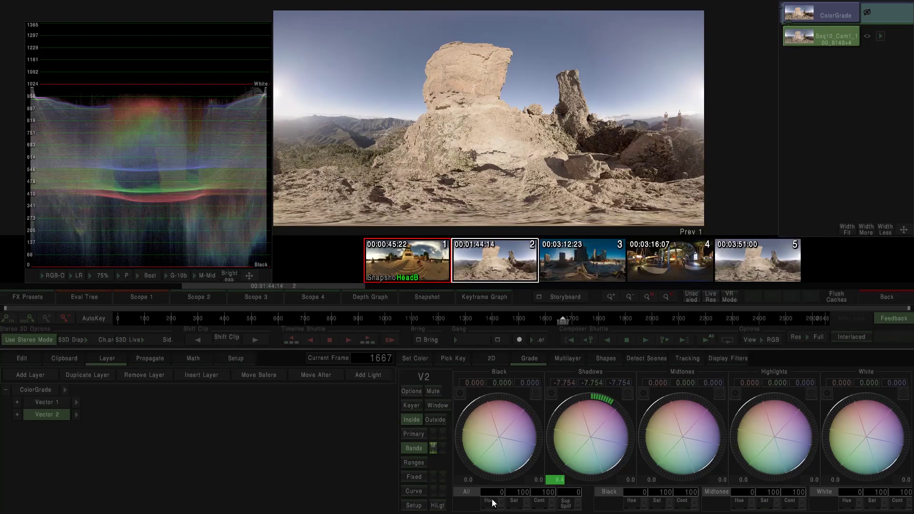
left_click_drag(490, 493, 534, 496)
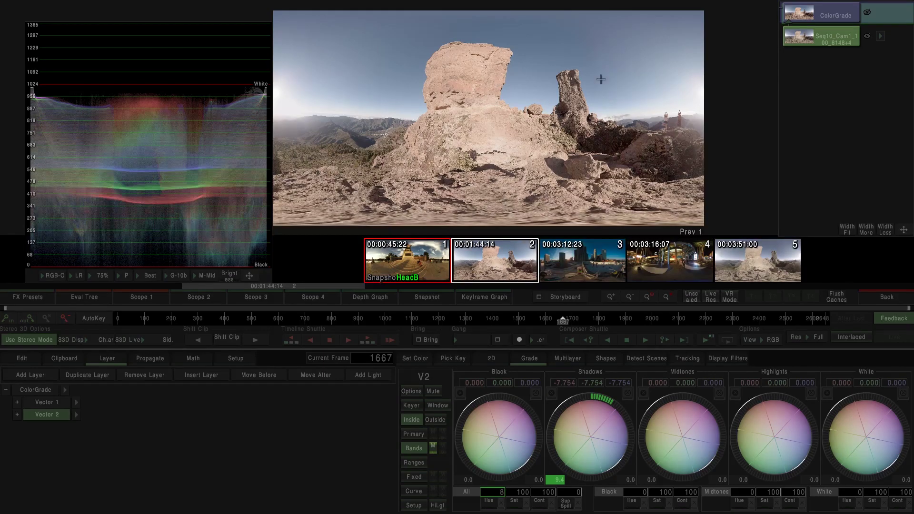
- In Vector 2's Fixed mode, shift the cyan and blue hues, raise both colors' saturation and slightly lower their luminance
left_click(404, 479)
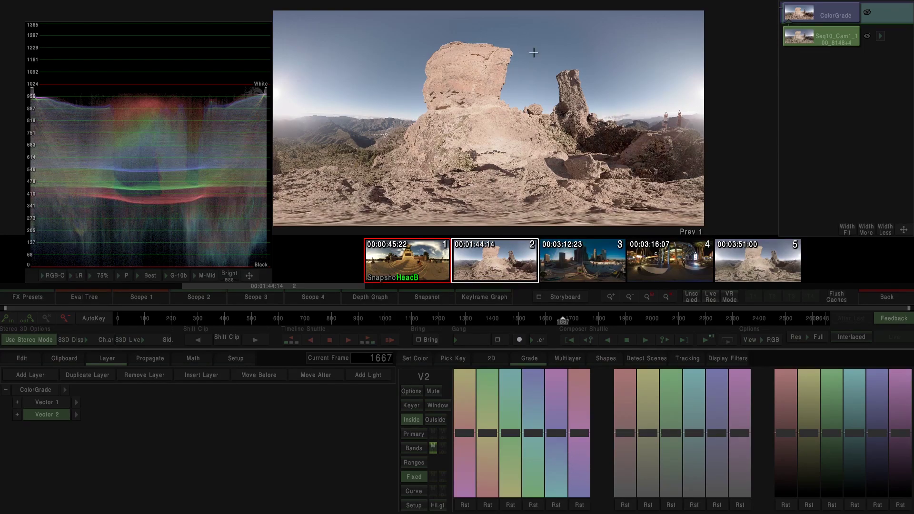
mouse_move(535, 431)
left_mouse_down()
mouse_move(535, 401)
mouse_move(559, 447)
mouse_move(561, 439)
left_mouse_up()
left_click_drag(694, 434, 693, 399)
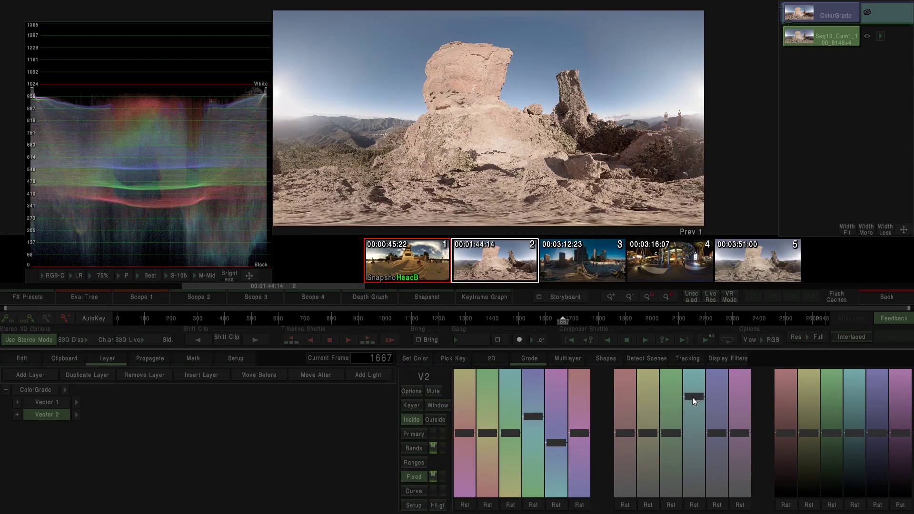
left_click_drag(716, 435, 715, 405)
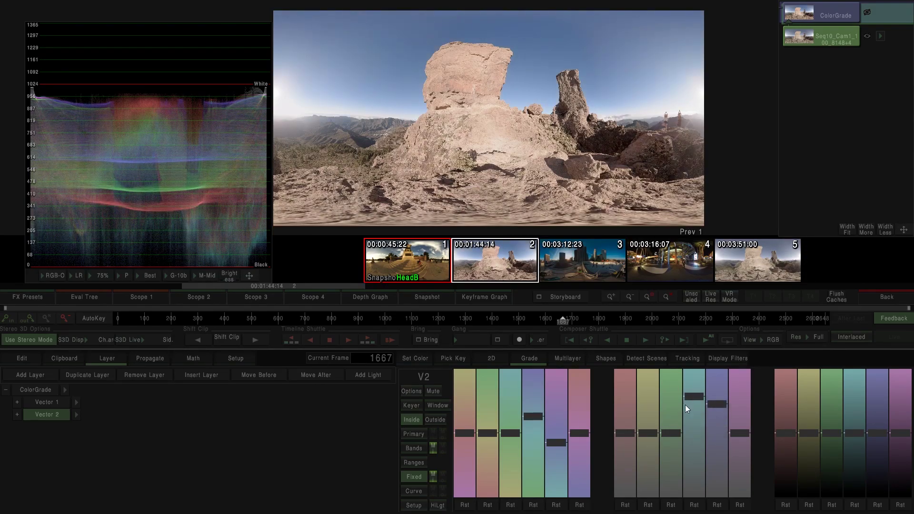
left_click_drag(855, 431, 877, 435)
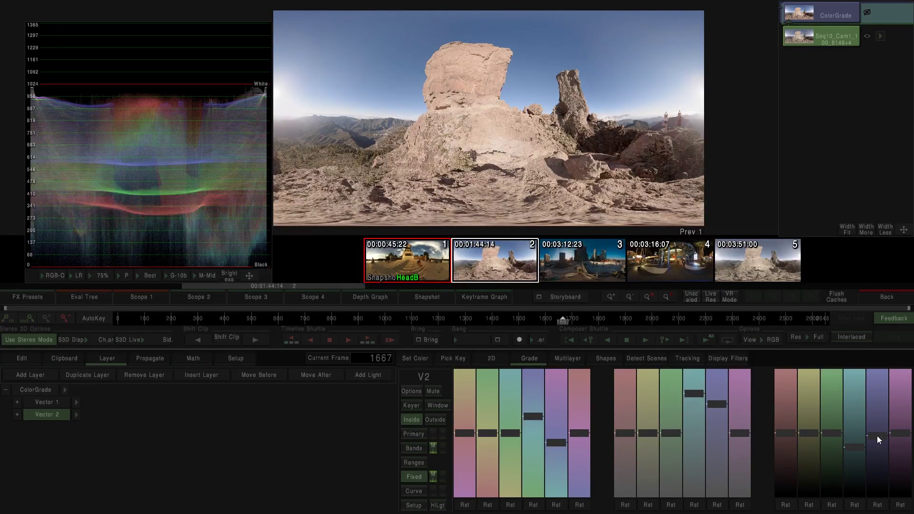
- Toggle Vector 2's Fixed correction off and on to compare its effect on the sky
left_click(434, 476)
left_click(433, 475)
left_click(433, 473)
left_click_drag(518, 67, 545, 66)
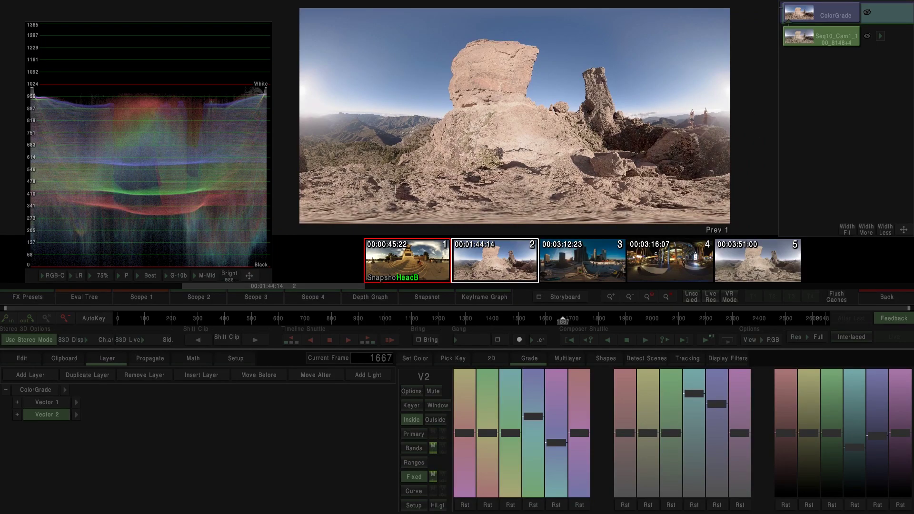
- Hide Scope 1 and examine the valley, vegetation and rocks in the graded frame of the second clip
scroll(553, 167, "up", 2)
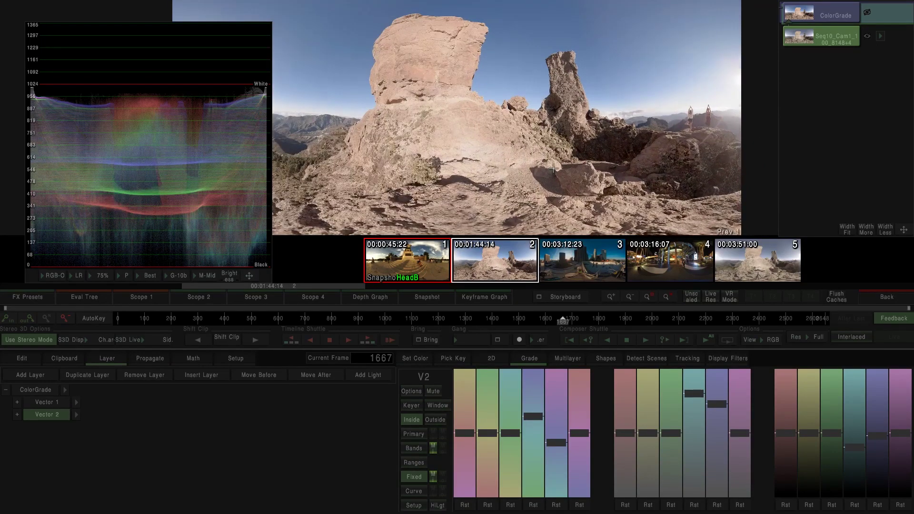
scroll(473, 138, "up", 3)
left_click_drag(473, 138, 379, 124)
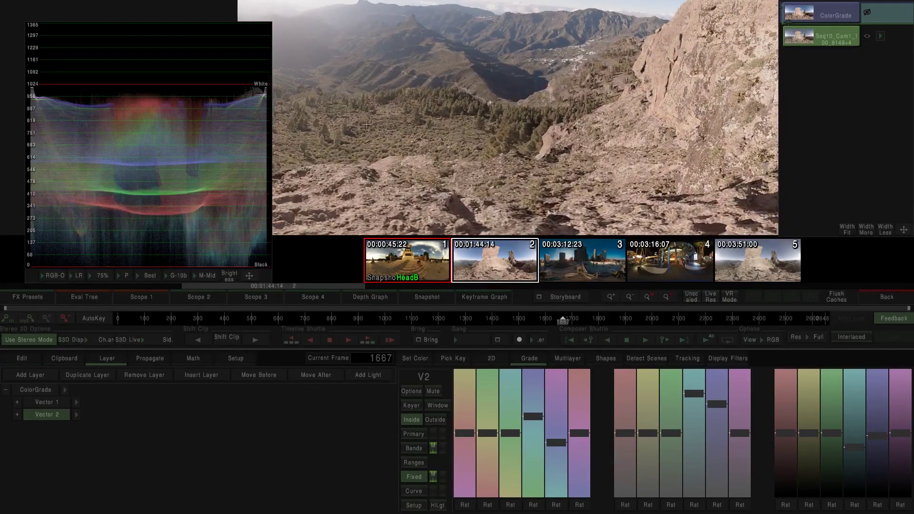
scroll(518, 138, "up", 2)
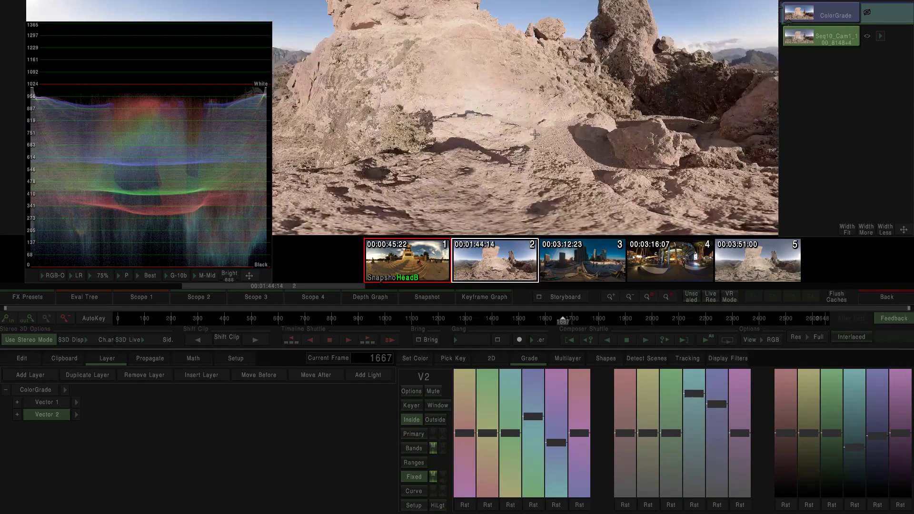
scroll(442, 139, "down", 3)
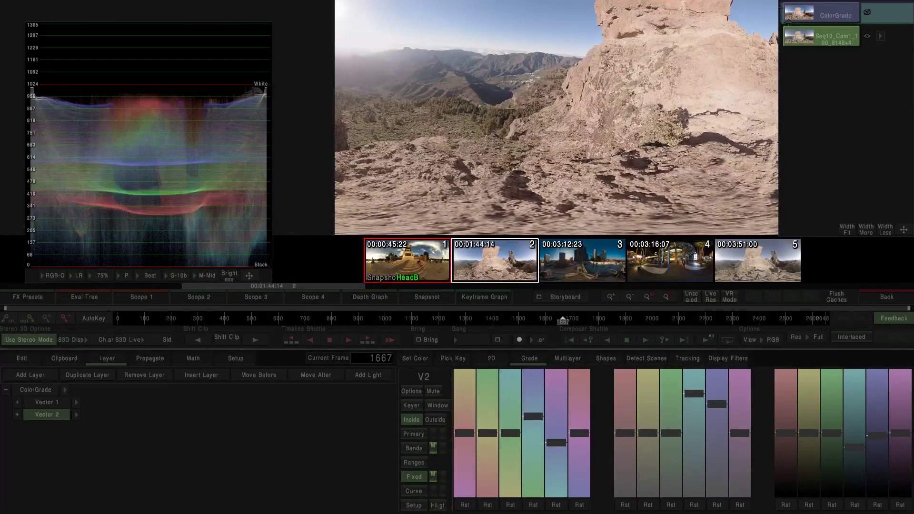
left_click(136, 295)
scroll(433, 135, "up", 2)
scroll(432, 135, "down", 1)
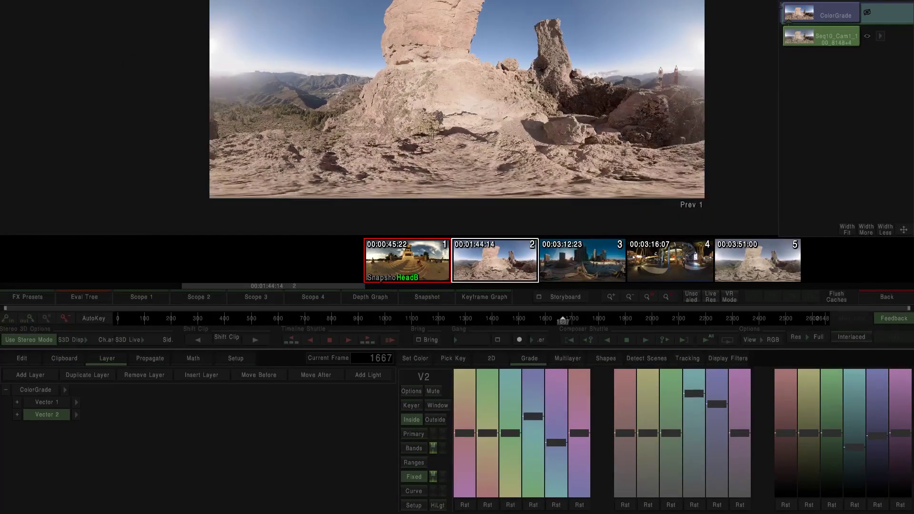
scroll(432, 135, "up", 2)
left_click_drag(327, 109, 362, 112)
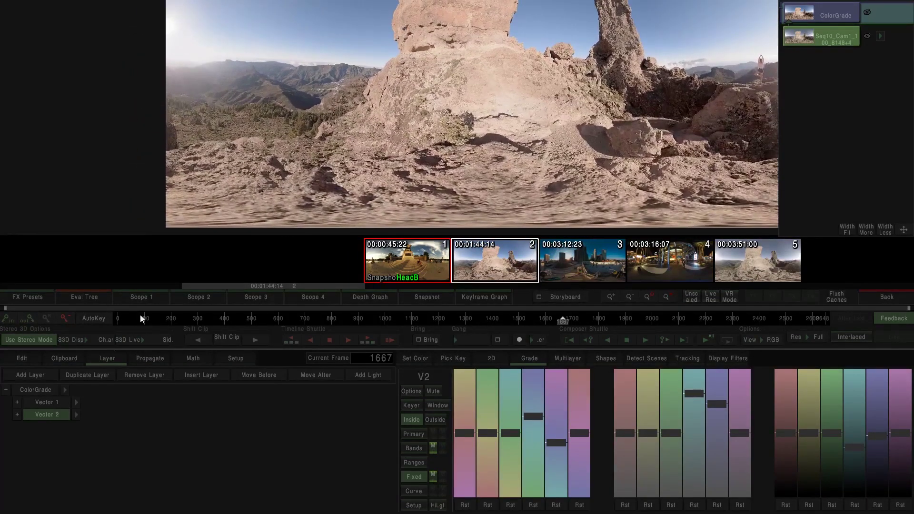
- Add a third vector layer to the ColorGrade and open its Keyer settings
left_click(34, 373)
scroll(263, 137, "up", 2)
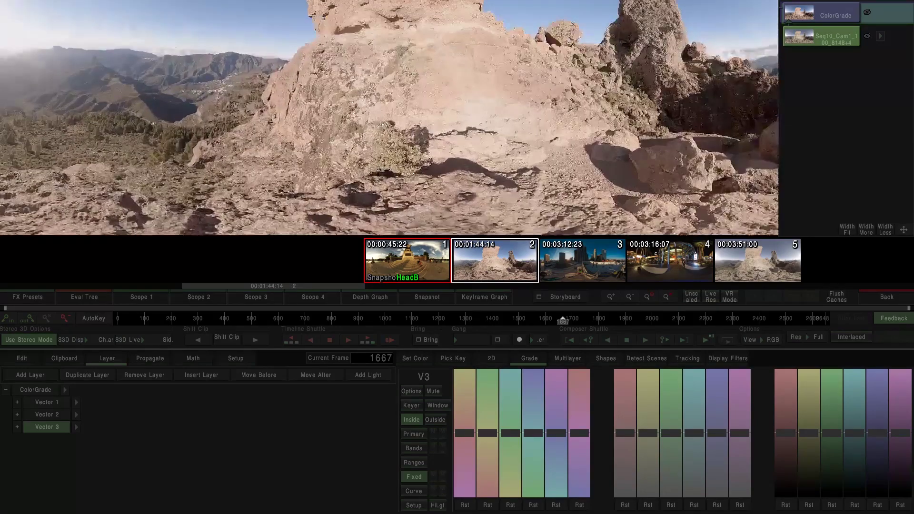
scroll(264, 138, "down", 2)
left_click_drag(263, 138, 304, 154)
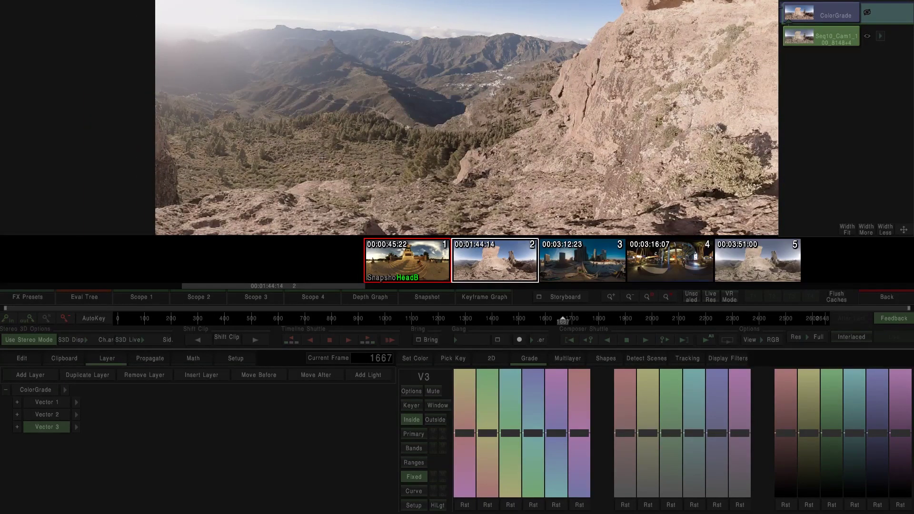
left_click(412, 405)
scroll(407, 157, "up", 2)
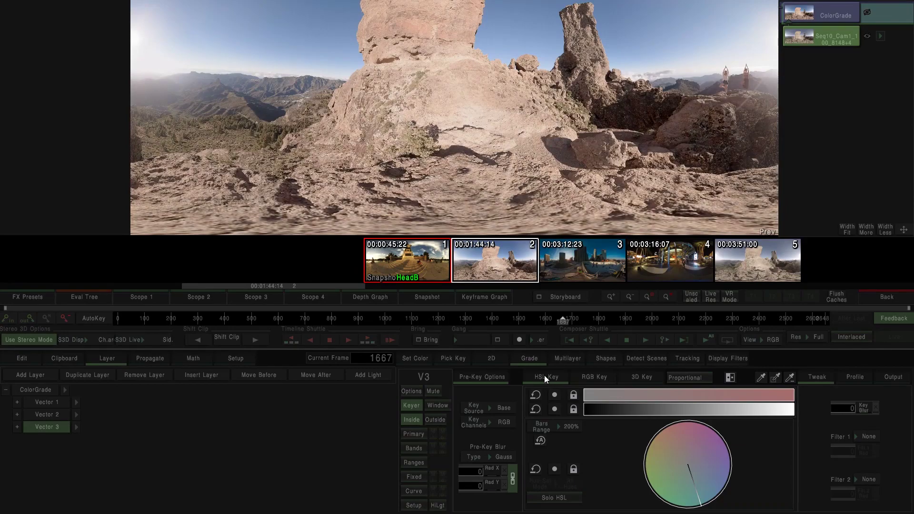
- Look through Vector 3's RGB Key and 3D Key modes, and return to HSL Key
left_click(584, 379)
left_click(638, 381)
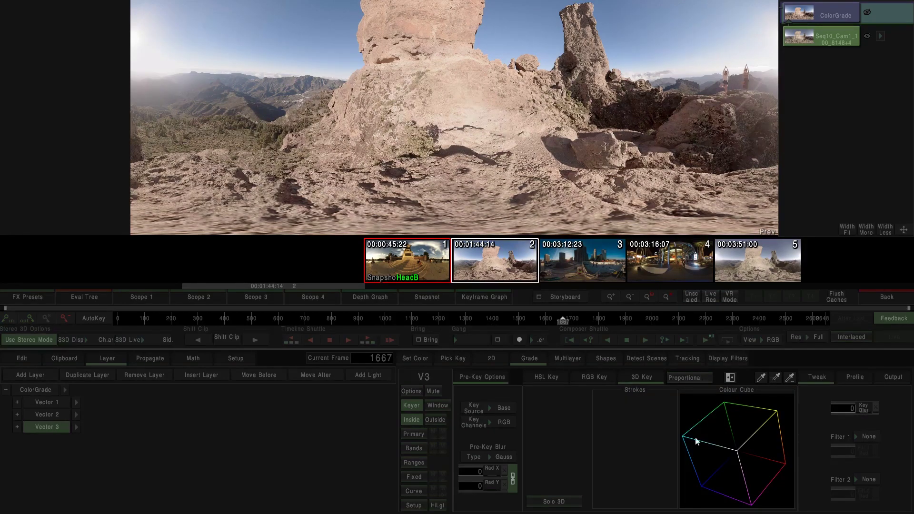
left_click(552, 379)
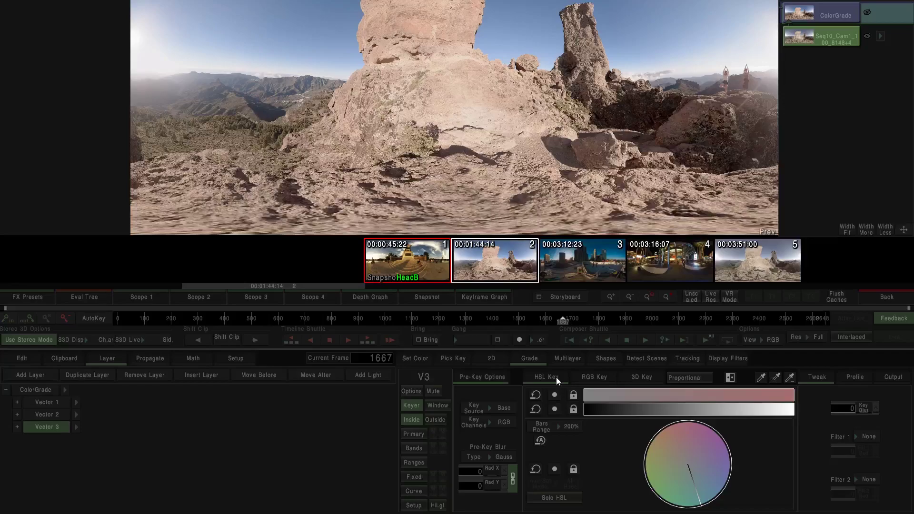
left_click(591, 381)
left_click(638, 378)
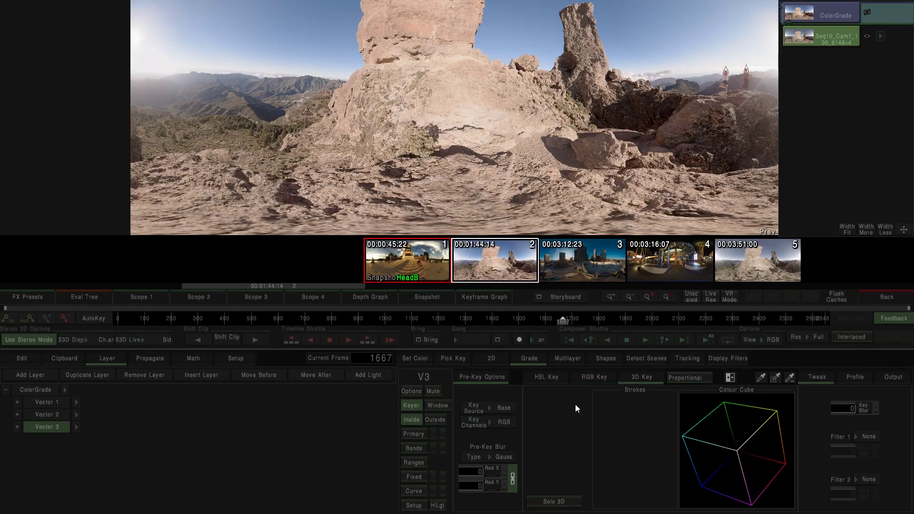
left_click(550, 381)
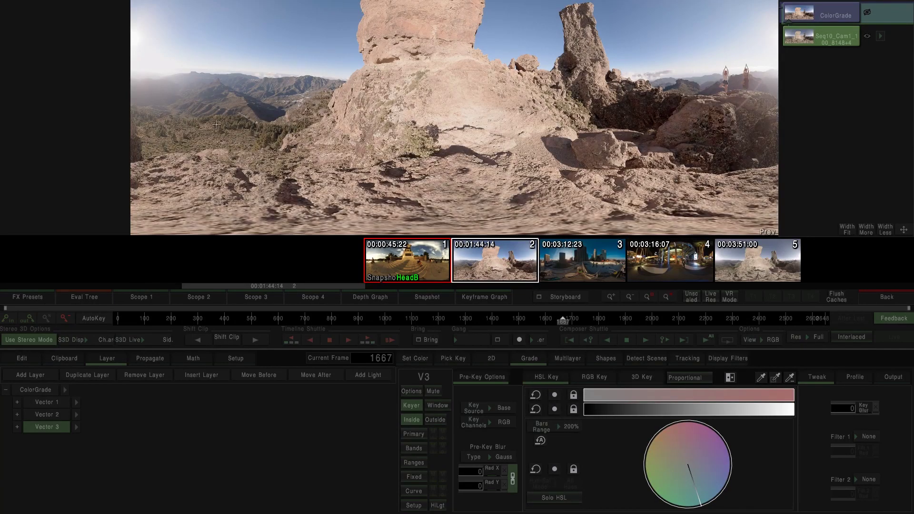
- Show Vector 3's key matte and narrow its HSL hue range to the yellow-green vegetation, with softened edges
left_click(438, 505)
scroll(505, 171, "down", 1)
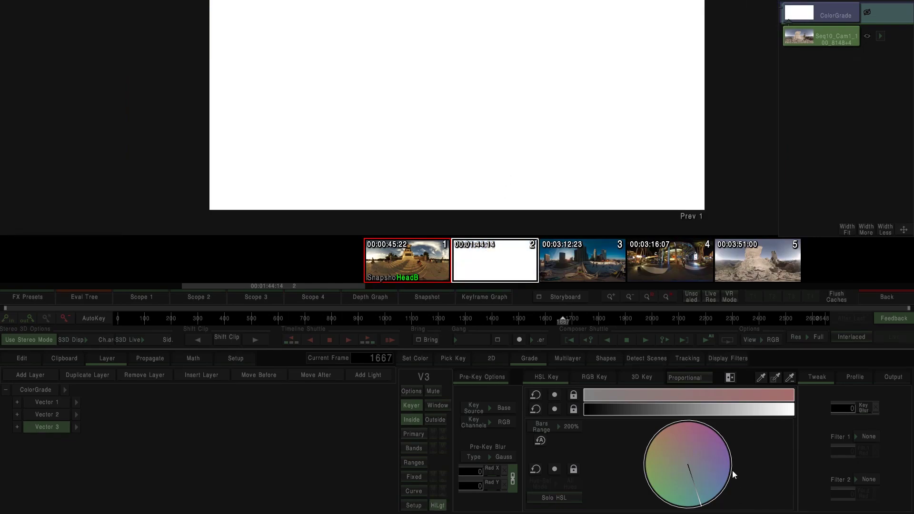
left_click_drag(695, 479, 640, 412)
left_click_drag(700, 438, 592, 426)
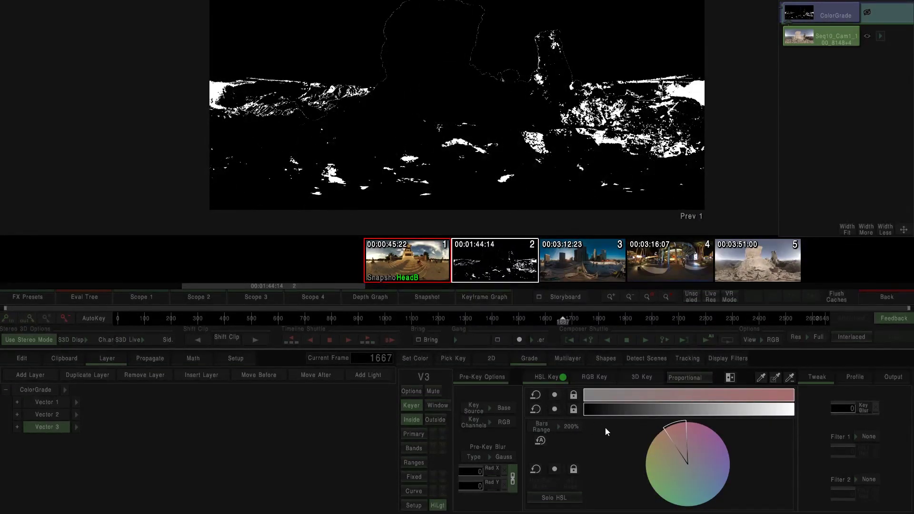
left_click_drag(672, 433, 650, 447)
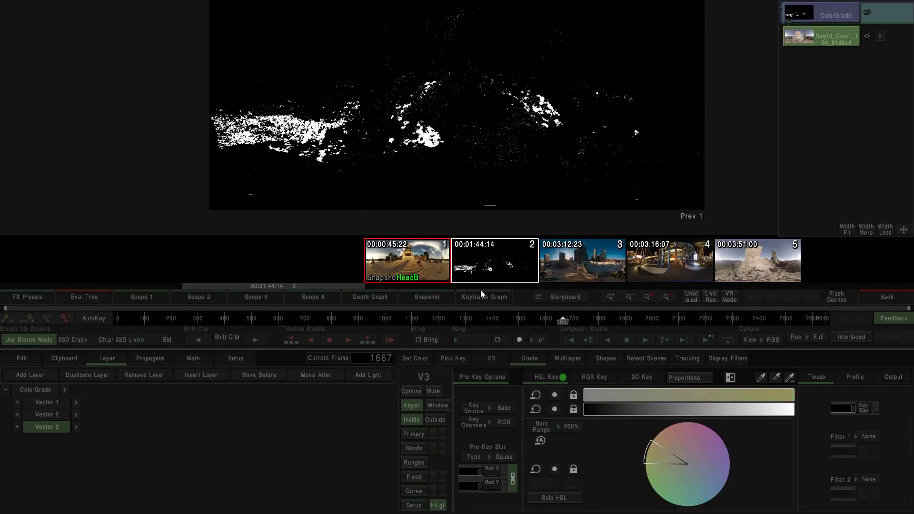
left_click_drag(661, 445, 664, 440)
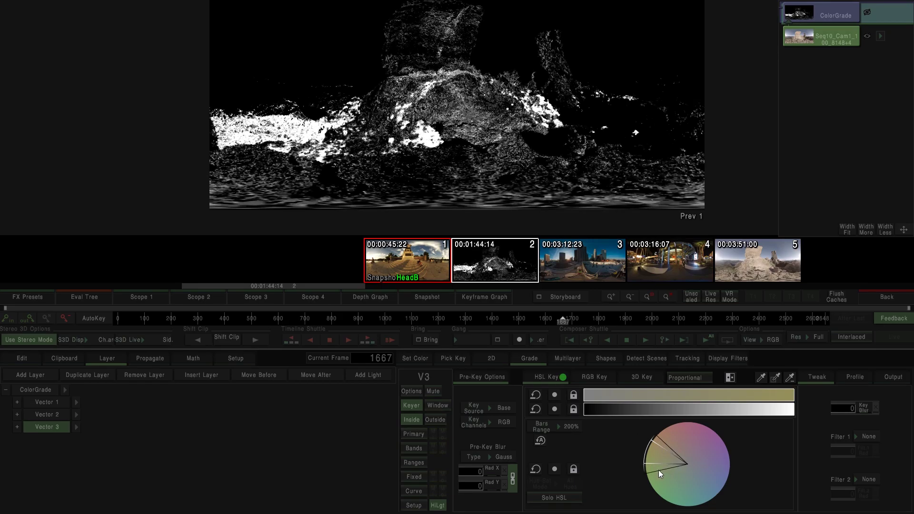
left_click_drag(666, 443, 648, 453)
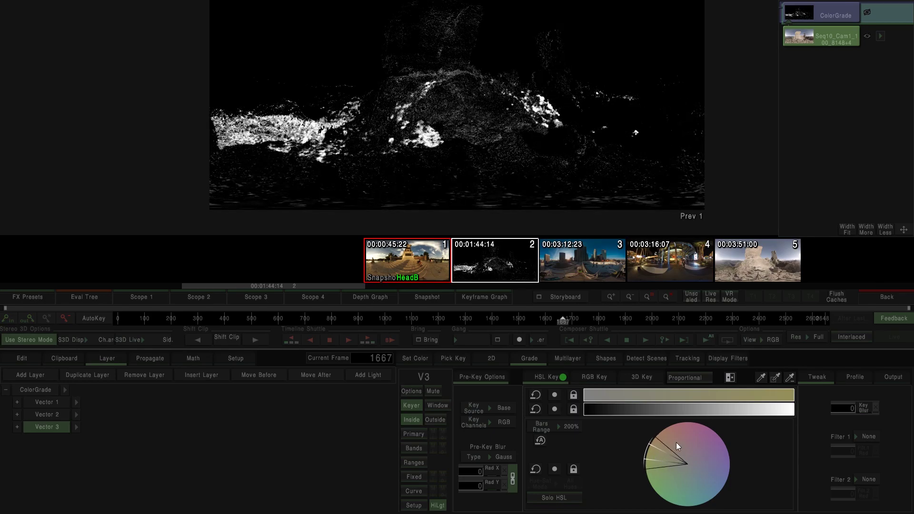
- Limit the HSL key's luminance range to exclude the bright rock areas, with a soft falloff at the upper end
scroll(367, 135, "up", 3)
left_click_drag(497, 195, 456, 127)
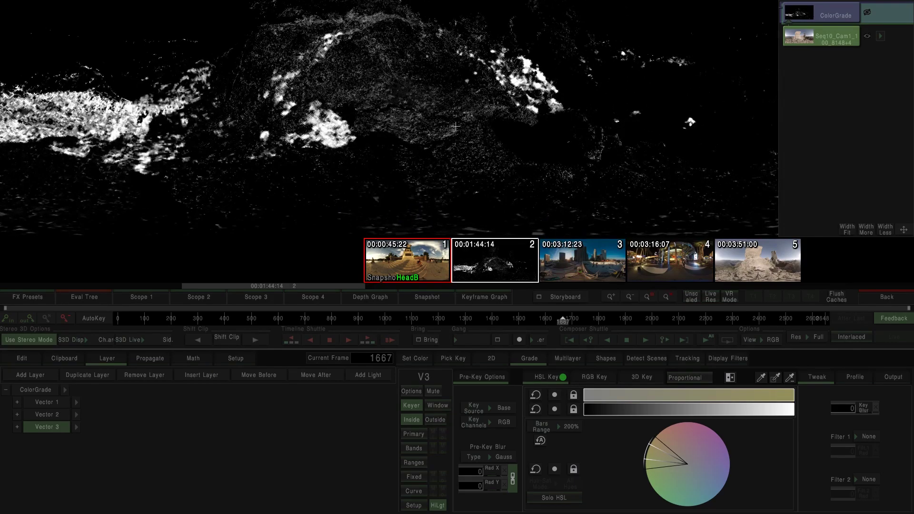
left_click_drag(376, 97, 429, 155)
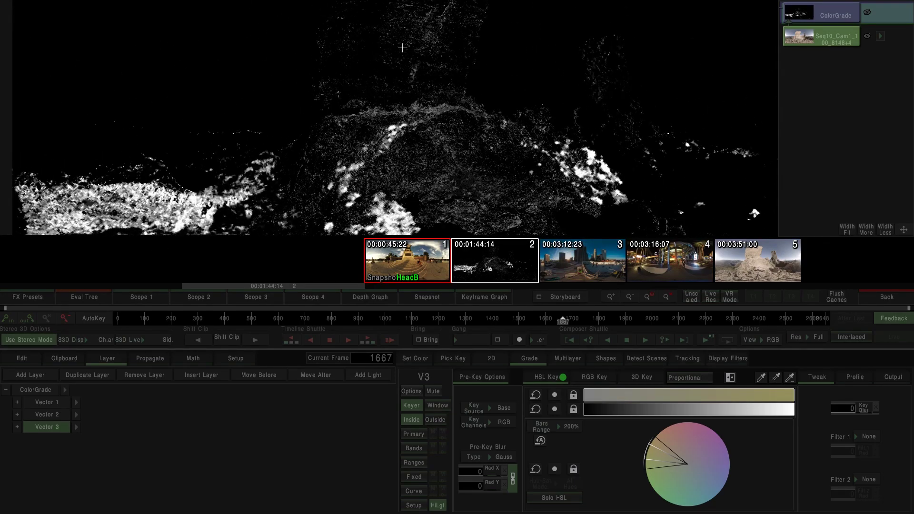
left_click_drag(432, 196, 421, 141)
left_click_drag(781, 418, 741, 418)
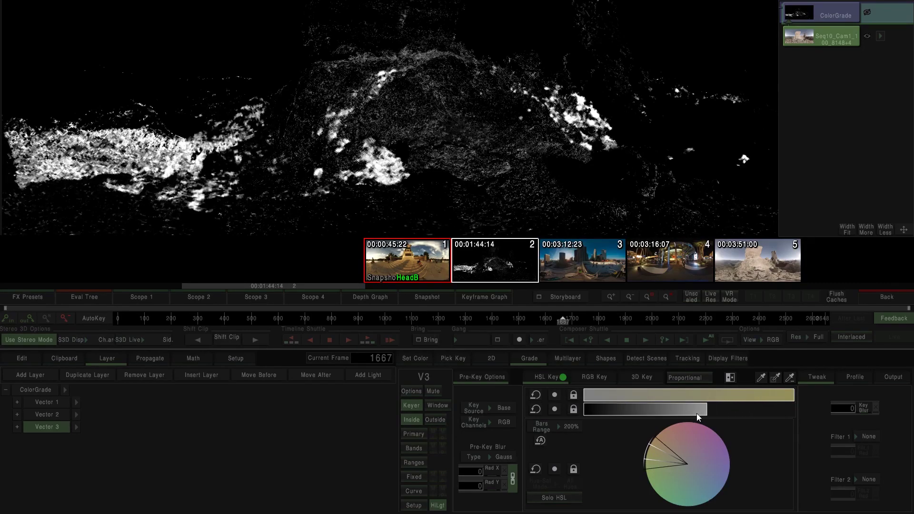
left_click_drag(680, 414, 645, 405)
scroll(475, 192, "down", 3)
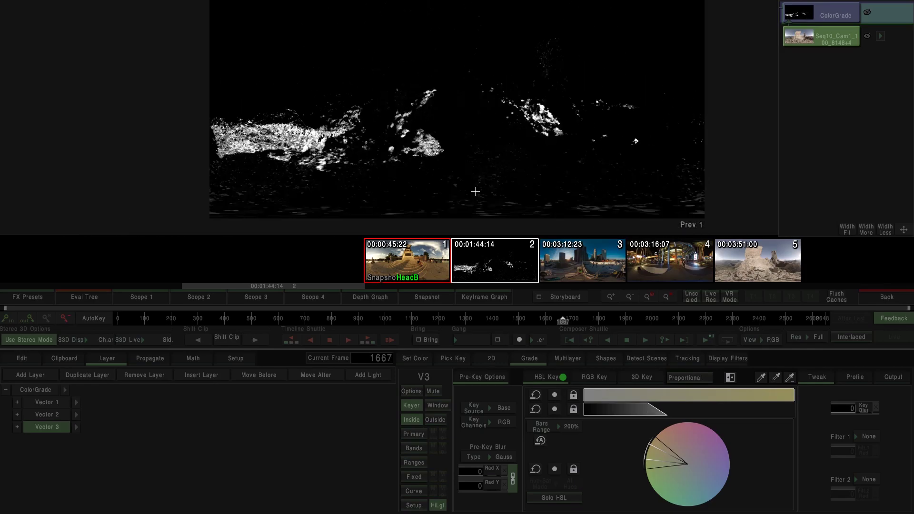
- Smooth the vegetation matte by setting Key Blur to 10
left_click_drag(330, 143, 424, 153)
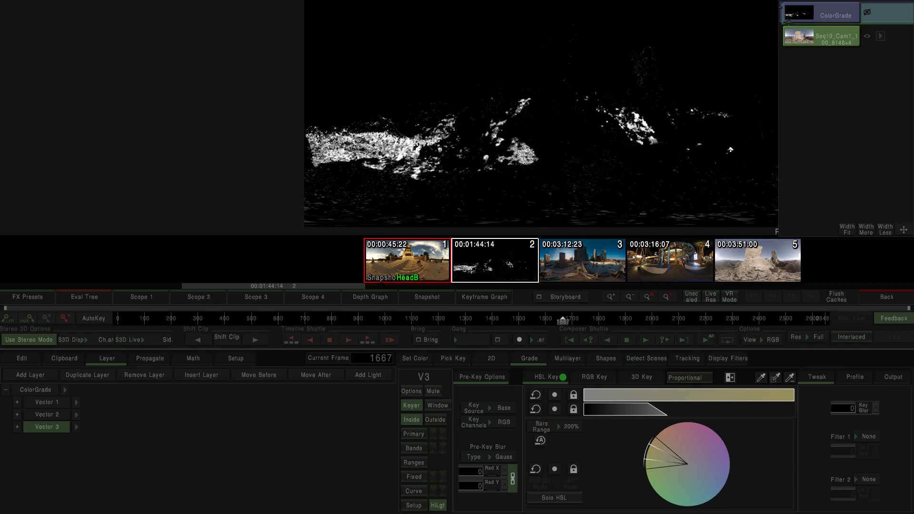
scroll(460, 170, "up", 3)
left_click_drag(269, 150, 399, 139)
scroll(457, 164, "up", 2)
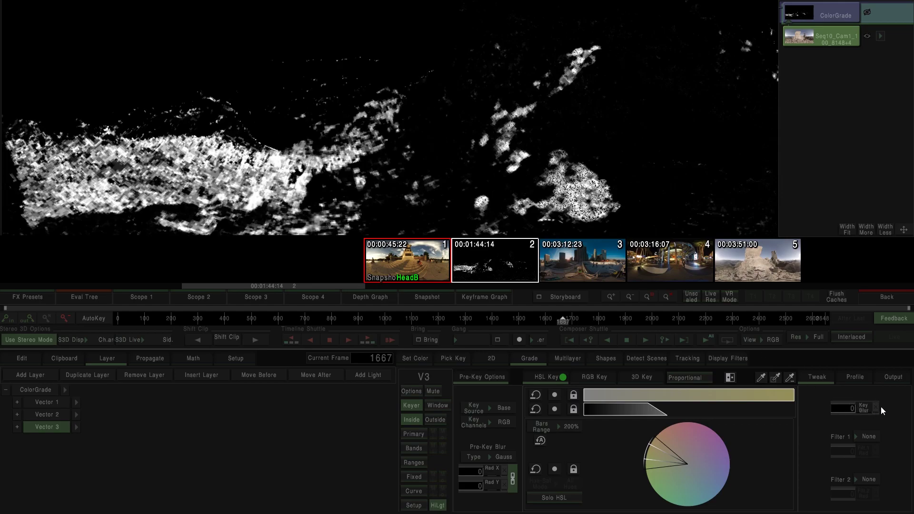
left_click_drag(843, 406, 890, 407)
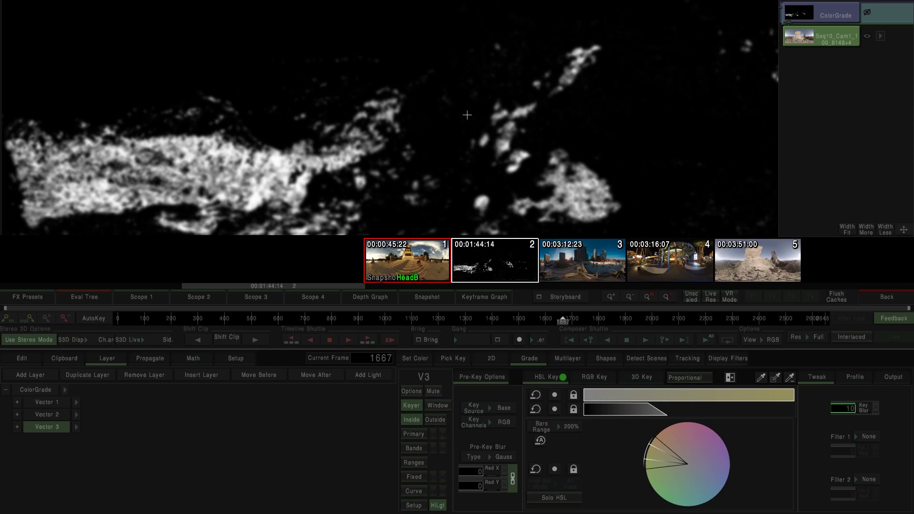
- Compare the vegetation matte with the Proportional option on and off, checking it against the actual image
scroll(457, 114, "down", 3)
scroll(428, 103, "up", 3)
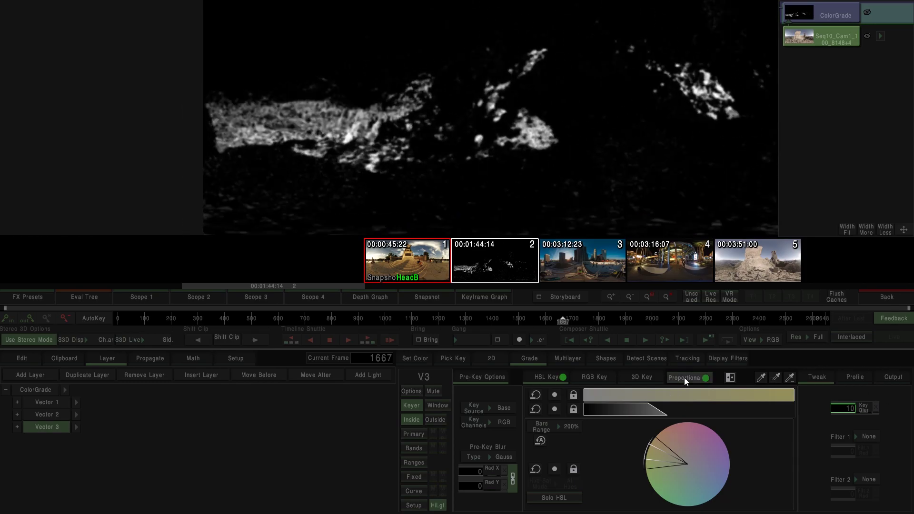
scroll(296, 143, "up", 4)
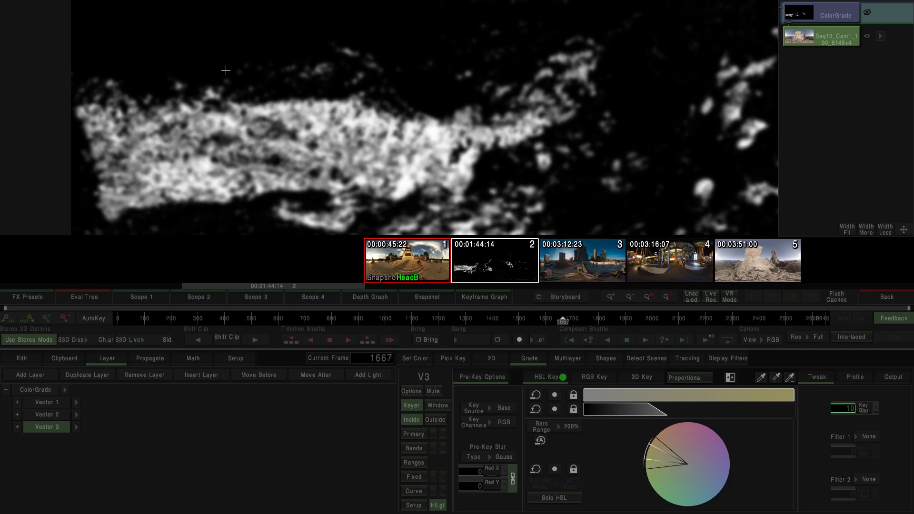
left_click(692, 376)
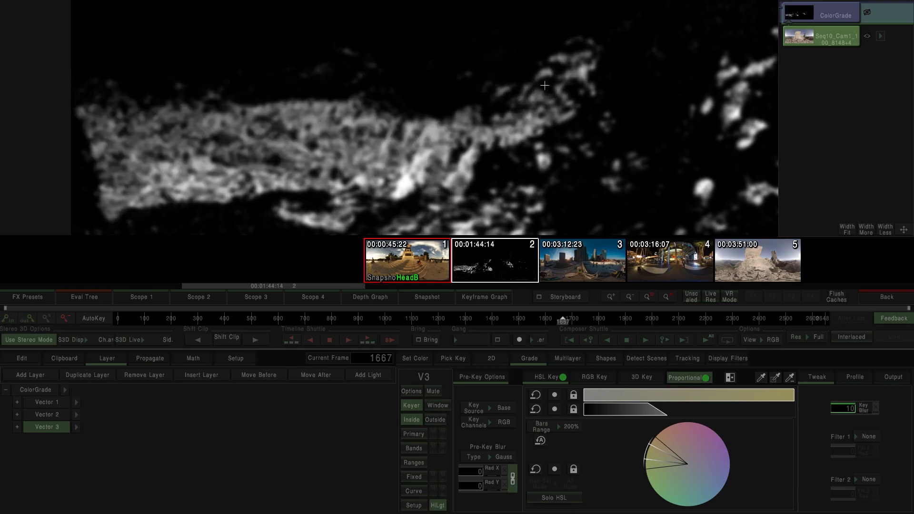
left_click(432, 505)
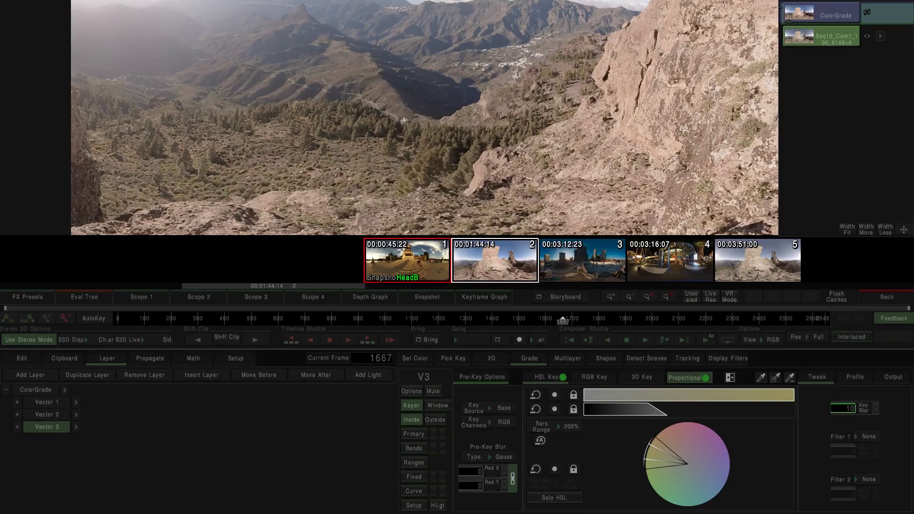
left_click(437, 505)
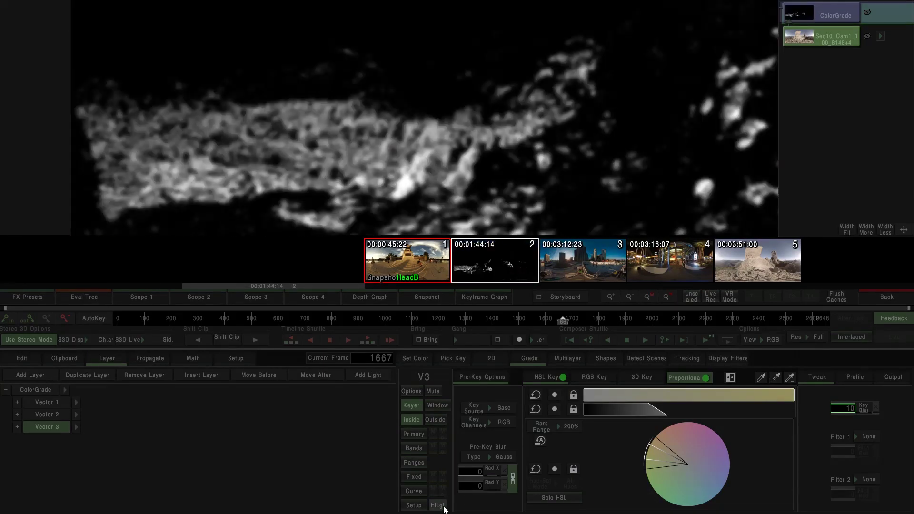
left_click(681, 377)
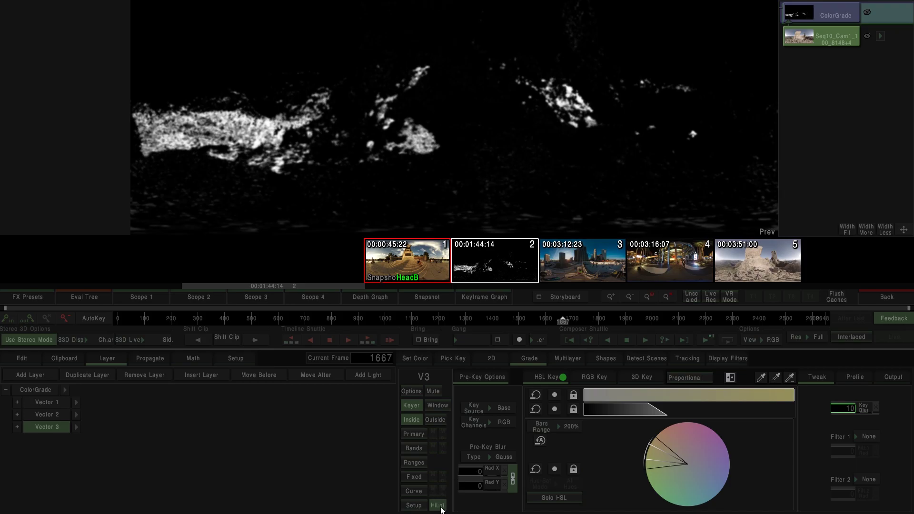
- Hide the key matte and use Vector 3's Fixed controls to shift yellow hues toward green, slightly raising yellow and green saturation and luminance
left_click_drag(262, 120, 260, 156)
scroll(366, 151, "down", 2)
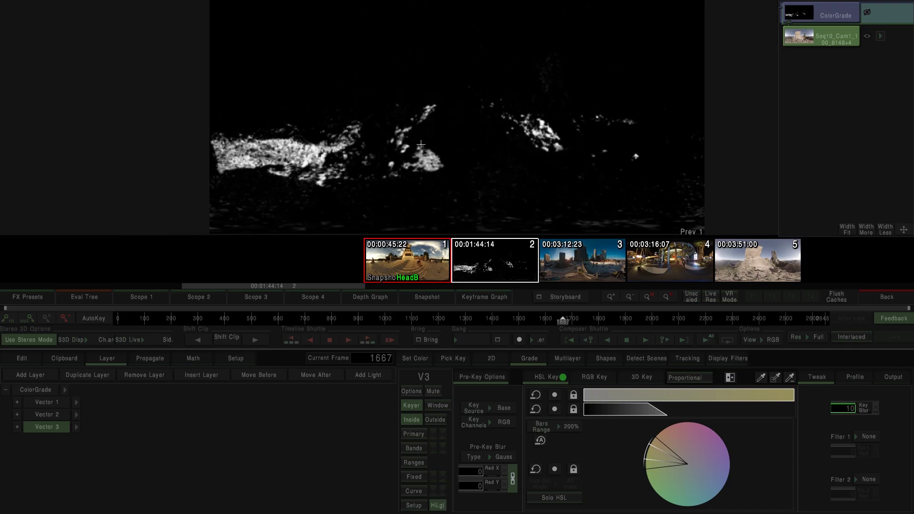
left_click(436, 504)
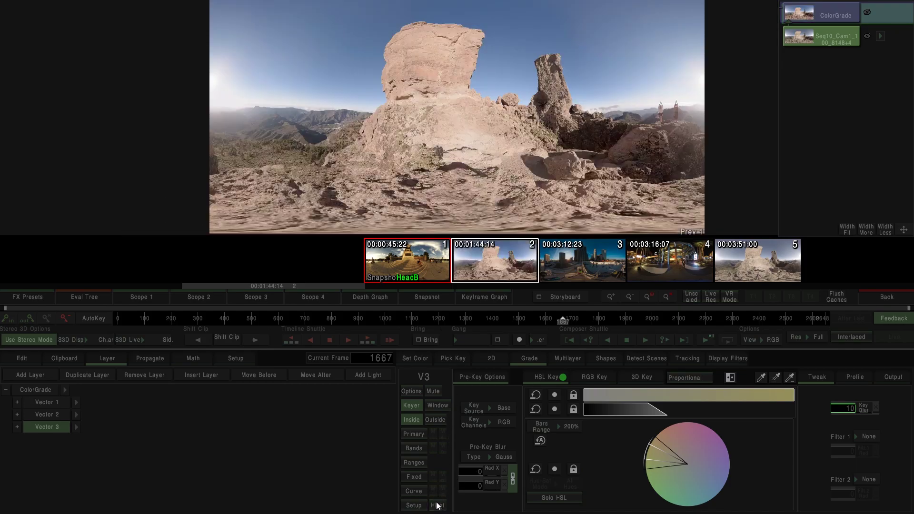
left_click(414, 477)
scroll(365, 111, "up", 4)
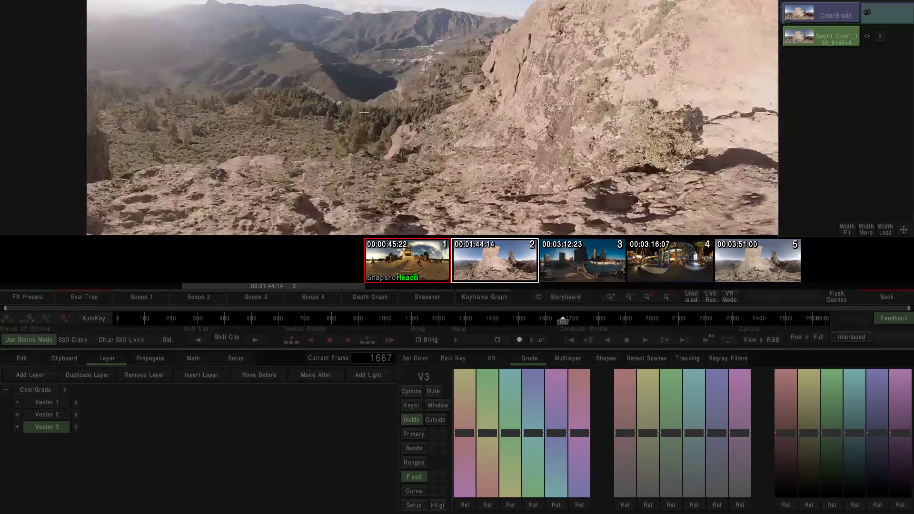
left_click_drag(365, 112, 419, 115)
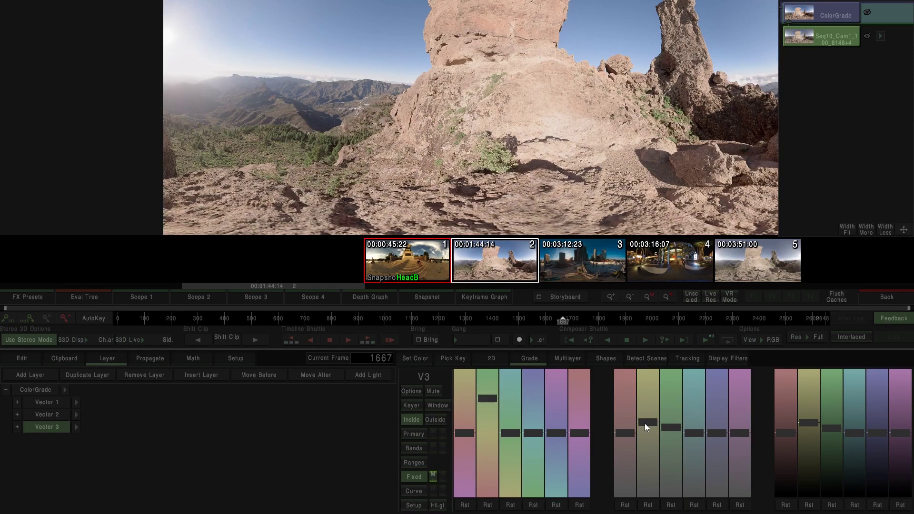
- Compare the vegetation matte and the image with and without the Fixed adjustment and the ColorGrade effect, and return to the timeline
left_click(437, 506)
left_click(438, 507)
left_click(433, 475)
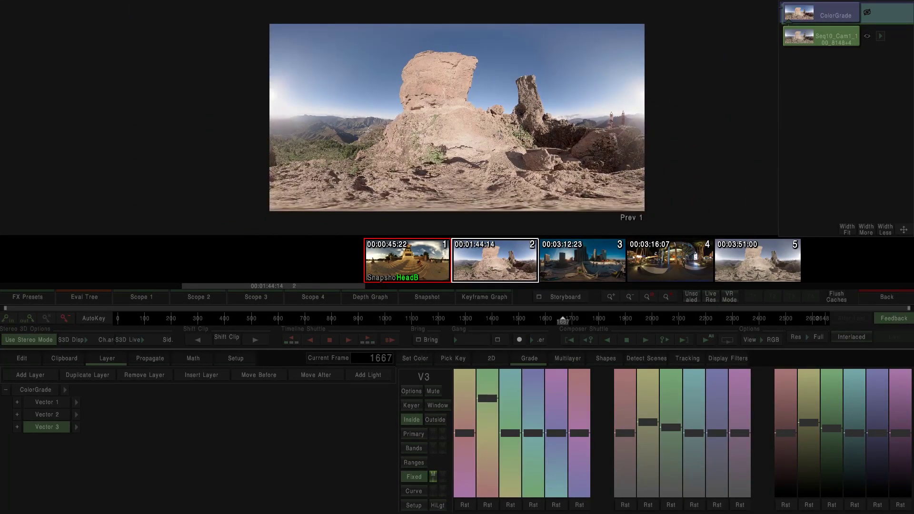
left_click(867, 12)
left_click(867, 13)
left_click(886, 297)
scroll(487, 138, "down", 3)
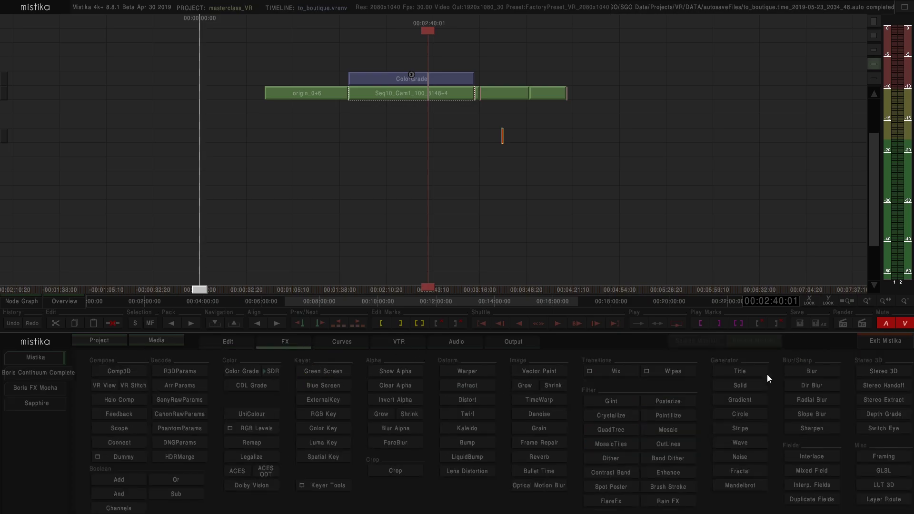
- Link the animation_00000.tif frames from VR Media's Play_with_reality_animation folder as a progressive sequence and place it beneath the Seq10_Cam1 clip
left_click(169, 341)
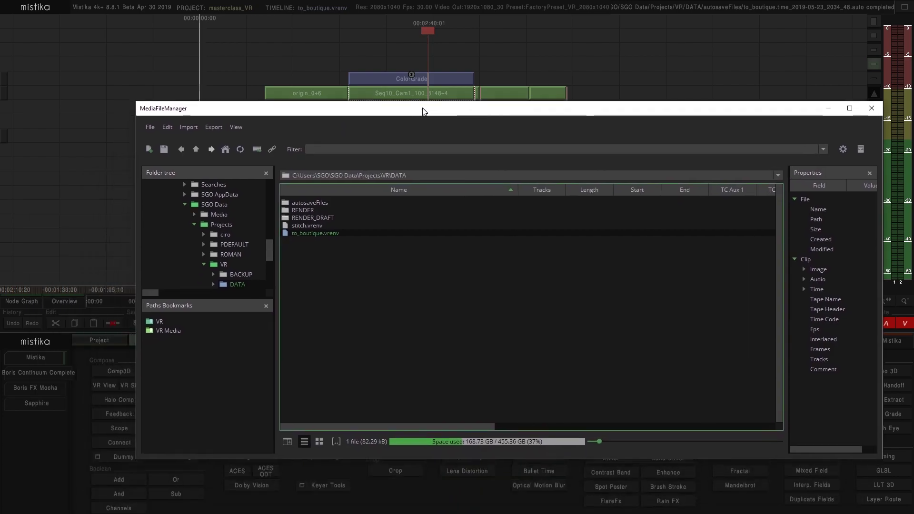
left_click(181, 310)
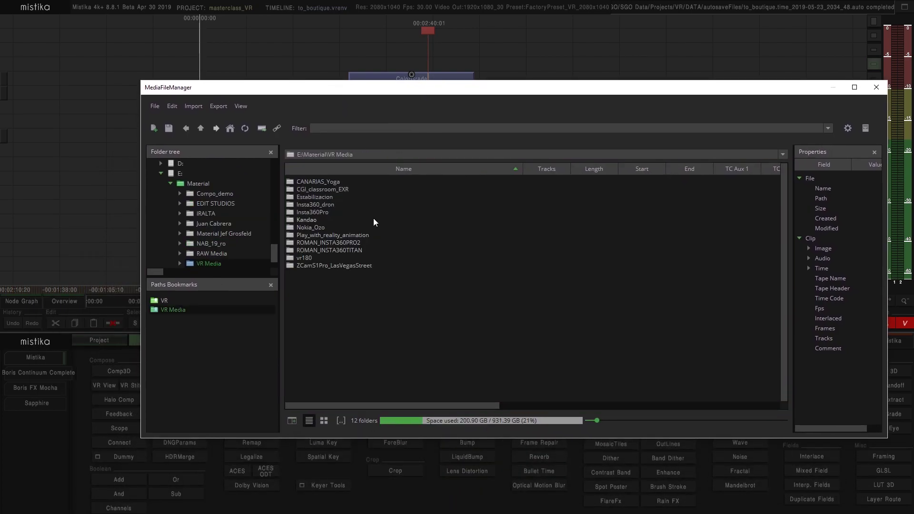
double_click(324, 234)
double_click(318, 191)
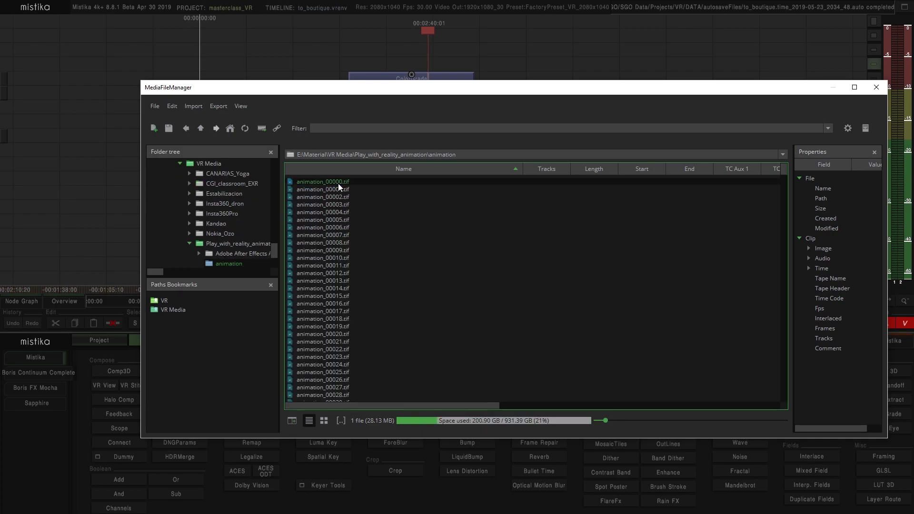
double_click(336, 181)
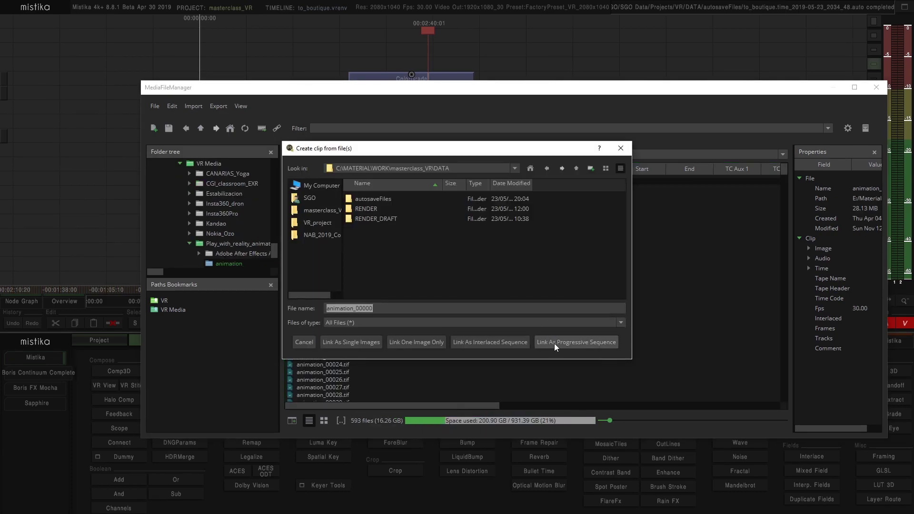
left_click(575, 341)
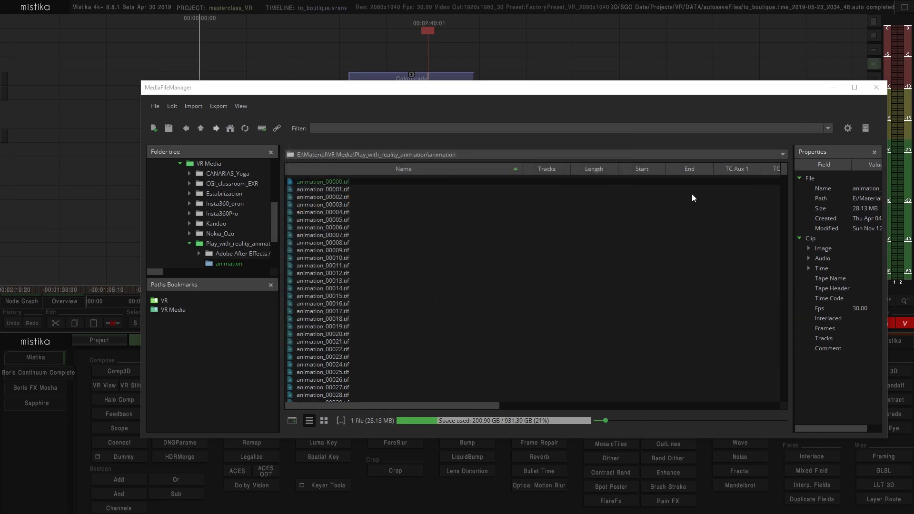
left_click(877, 87)
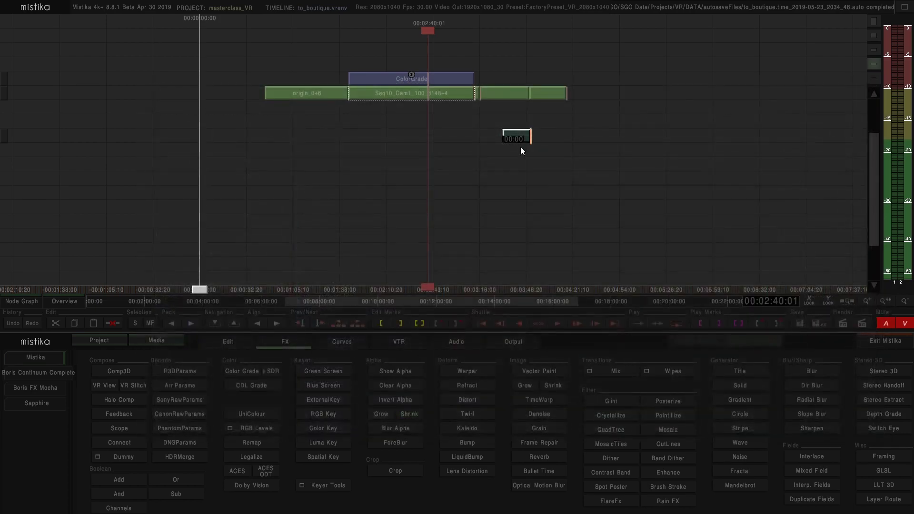
left_click(430, 123)
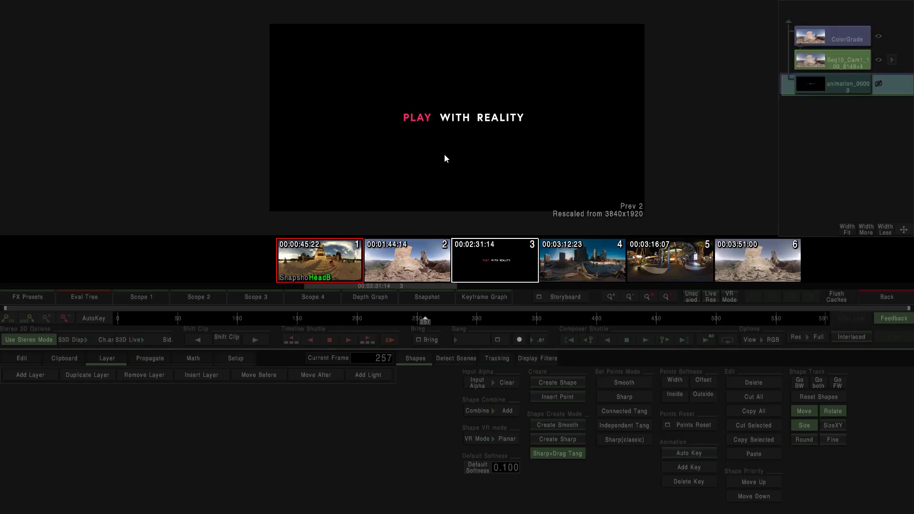
- Review the "PLAY WITH REALITY" title animation at different frames and inspect its framing up close
left_click(320, 320)
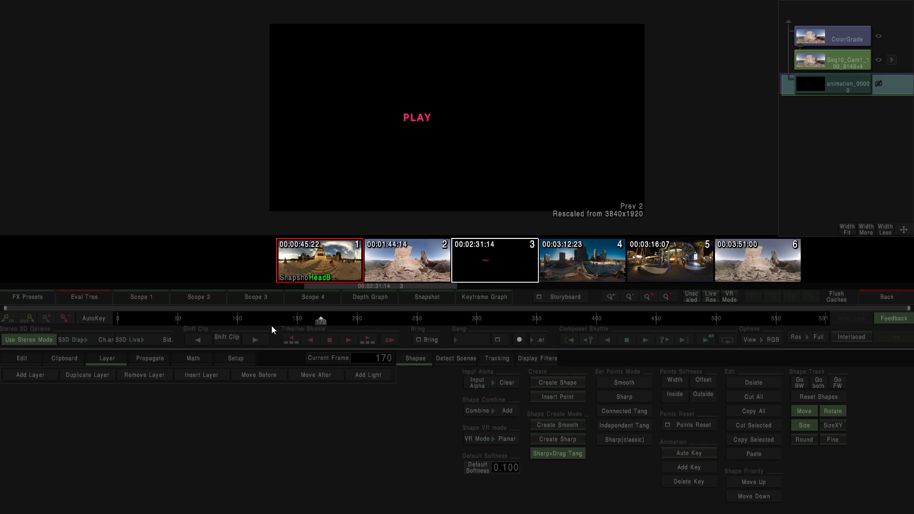
left_click_drag(233, 322, 490, 316)
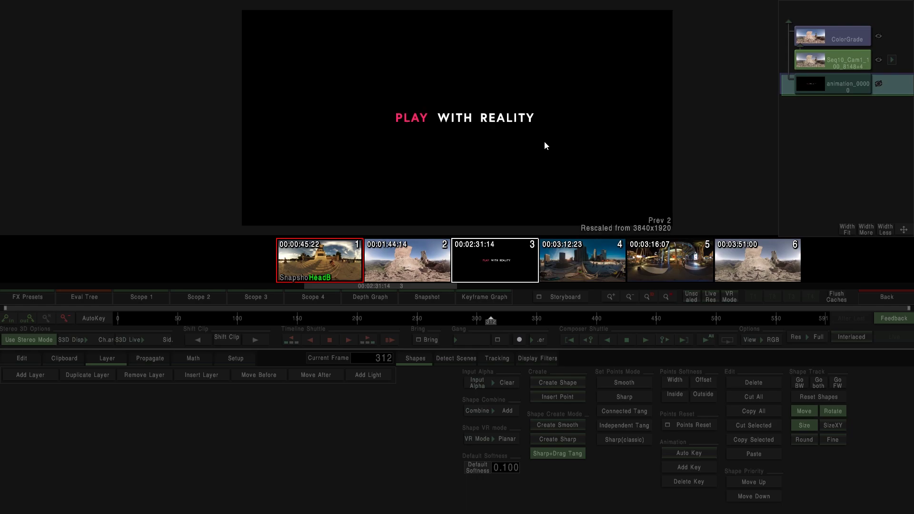
scroll(408, 85, "up", 2)
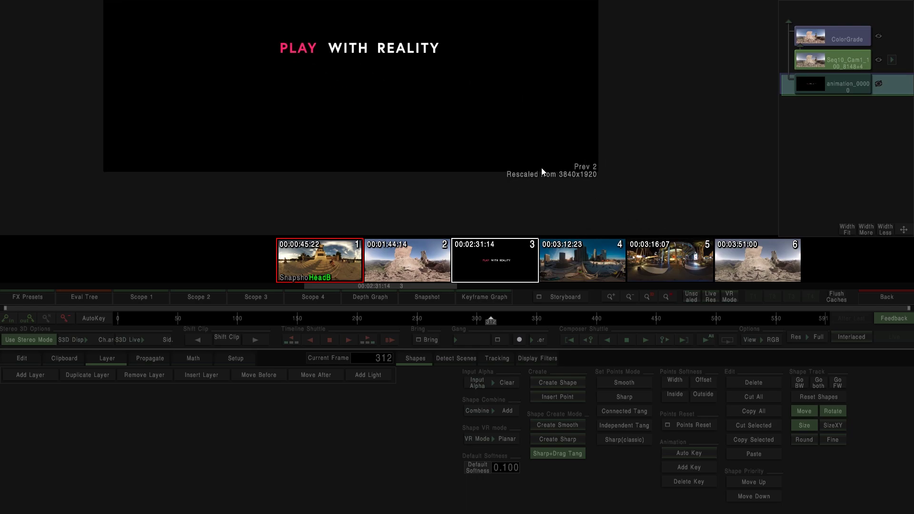
left_click(880, 296)
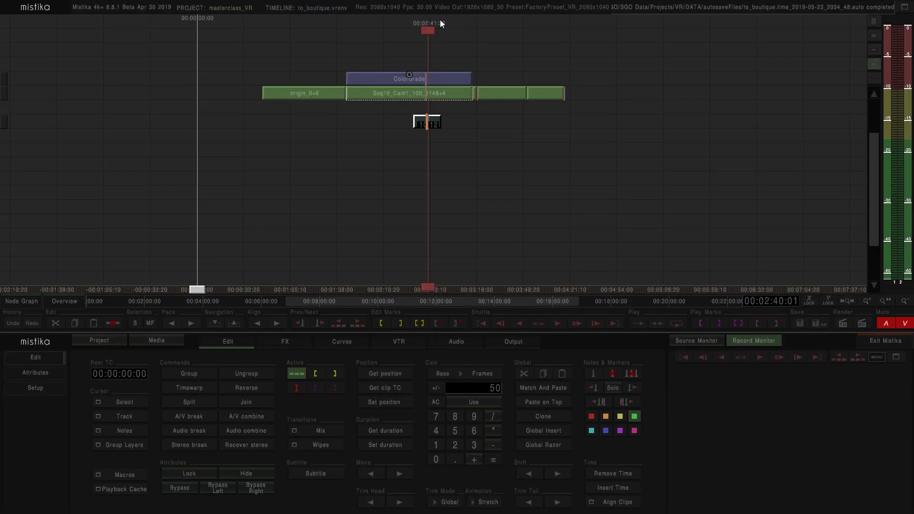
double_click(432, 126)
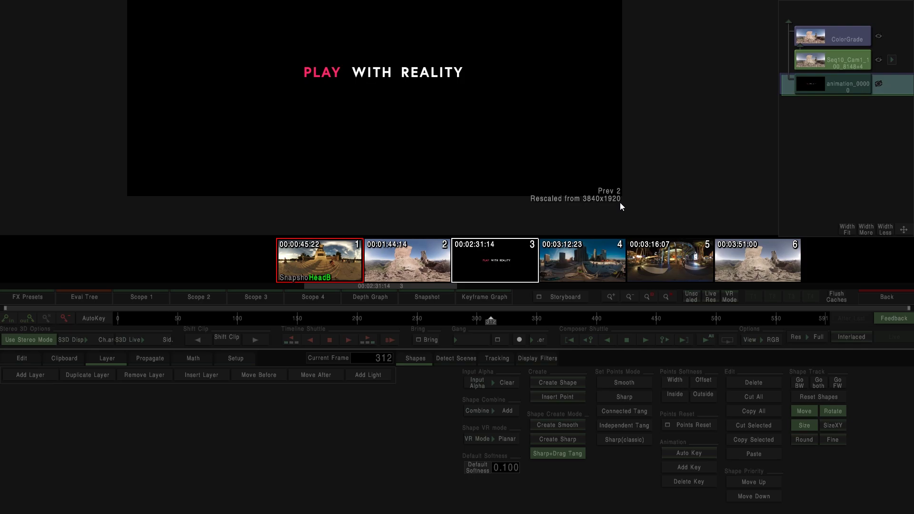
left_click(888, 298)
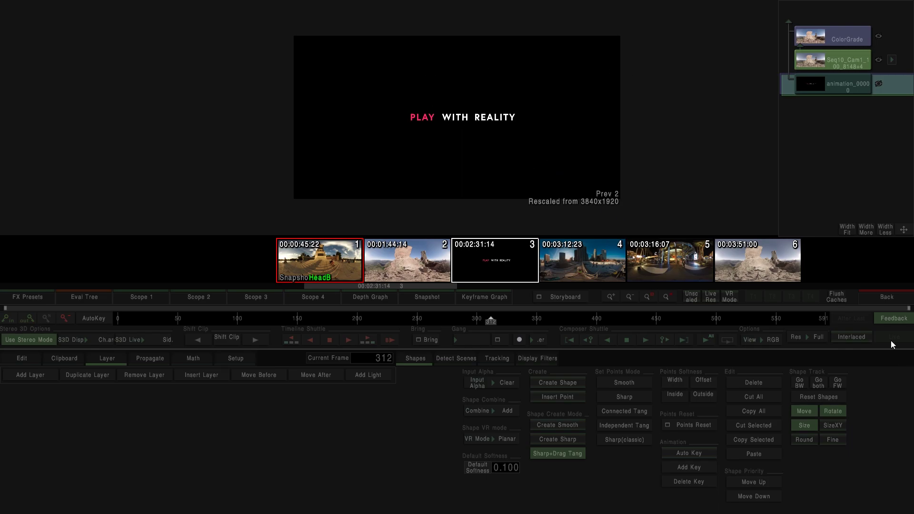
left_click(886, 297)
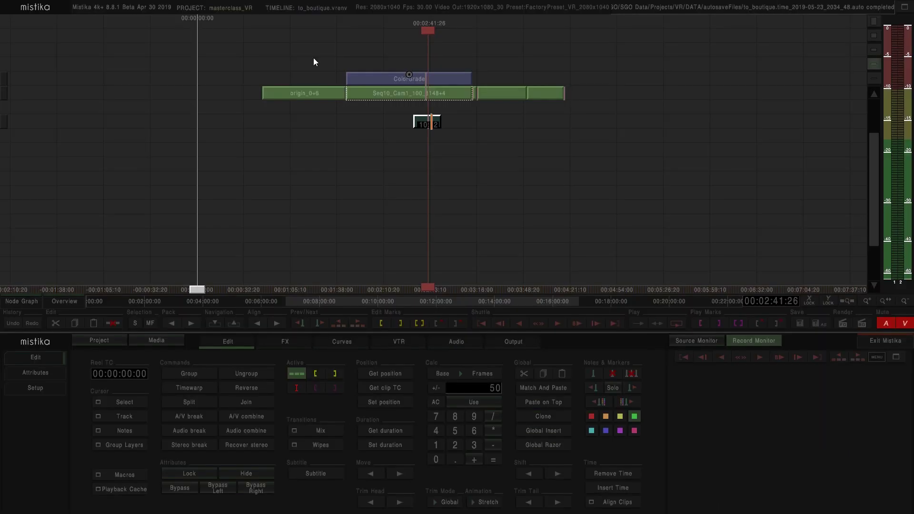
- Apply a Framing effect to the title animation clip and open its settings in the visual editor
left_click(297, 345)
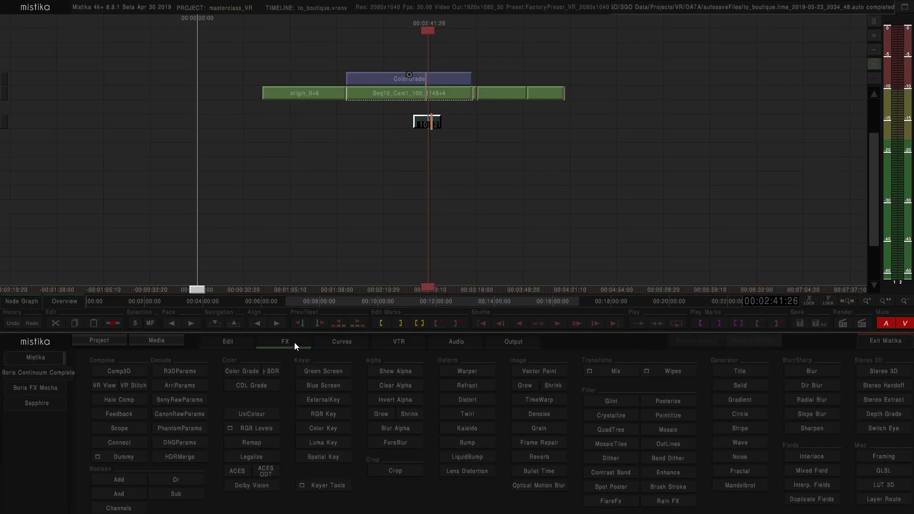
left_click(886, 455)
left_click(432, 108)
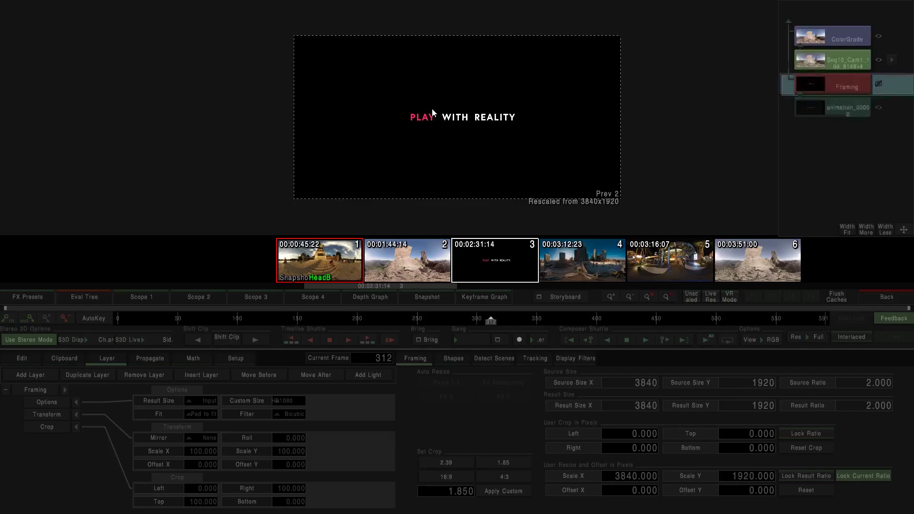
- Set the Framing effect's result size to Project and review its available fit modes
left_click(197, 402)
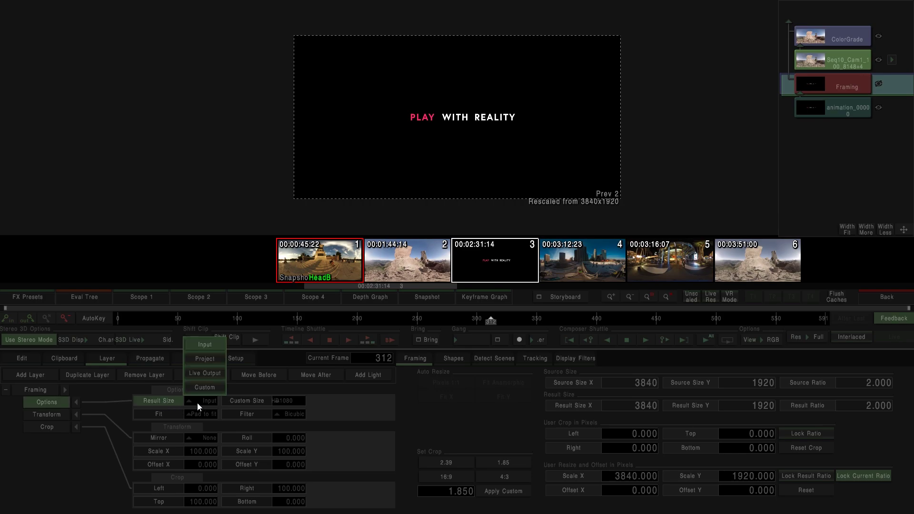
left_click(202, 363)
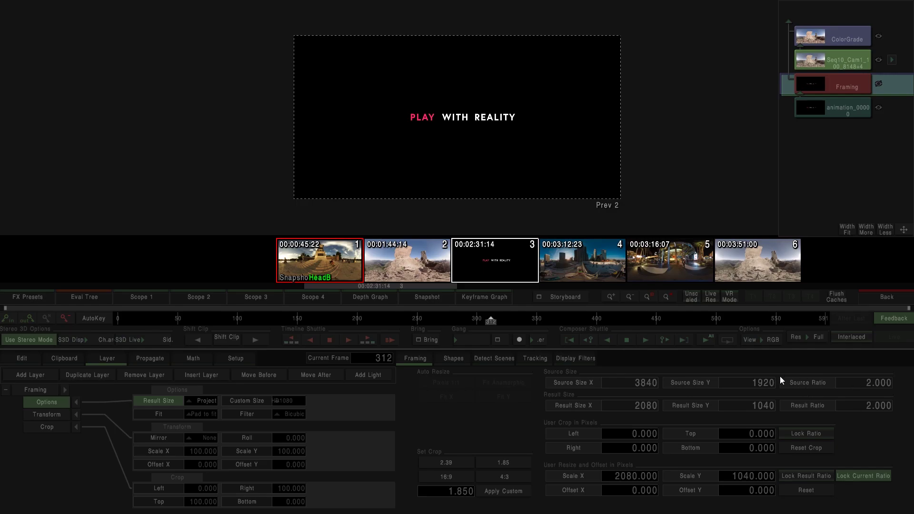
left_click(166, 414)
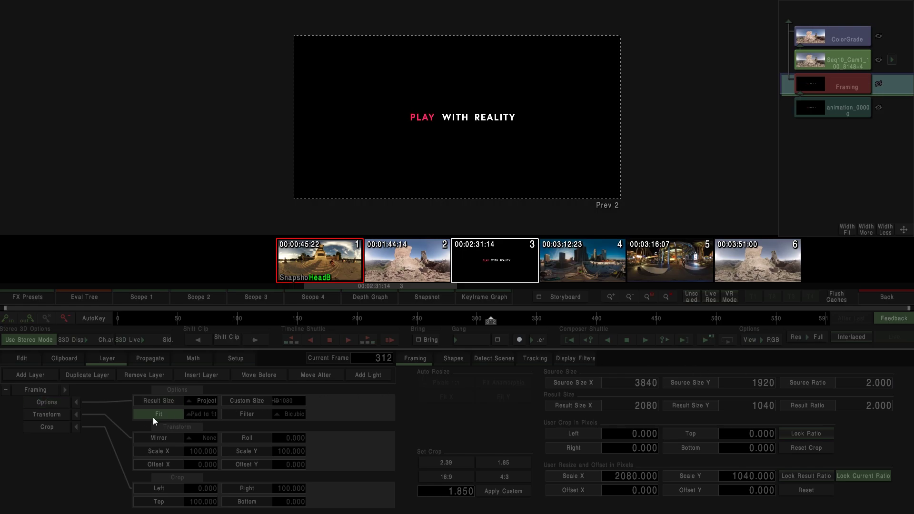
left_click(199, 418)
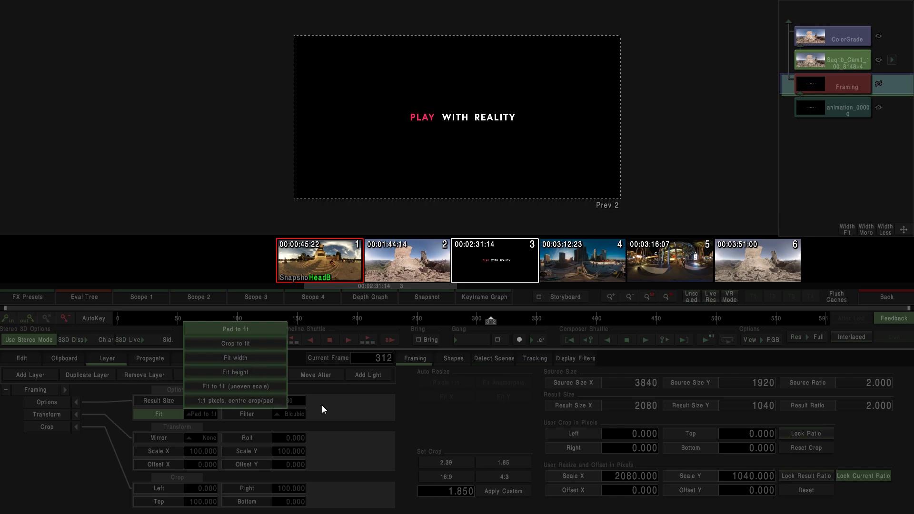
left_click(368, 419)
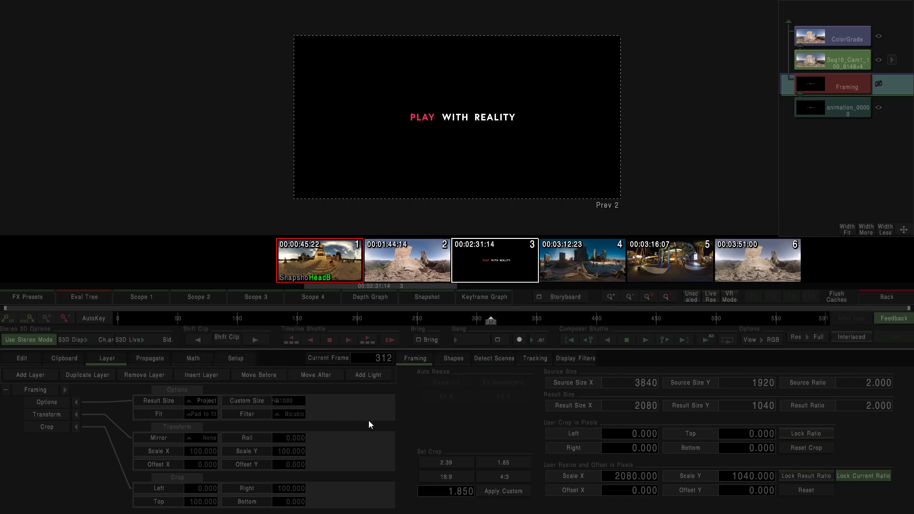
- Return to the timeline and move the Framing and animation stack one track down, leaving a gap beneath the Seq10_Cam1 clip
left_click(886, 297)
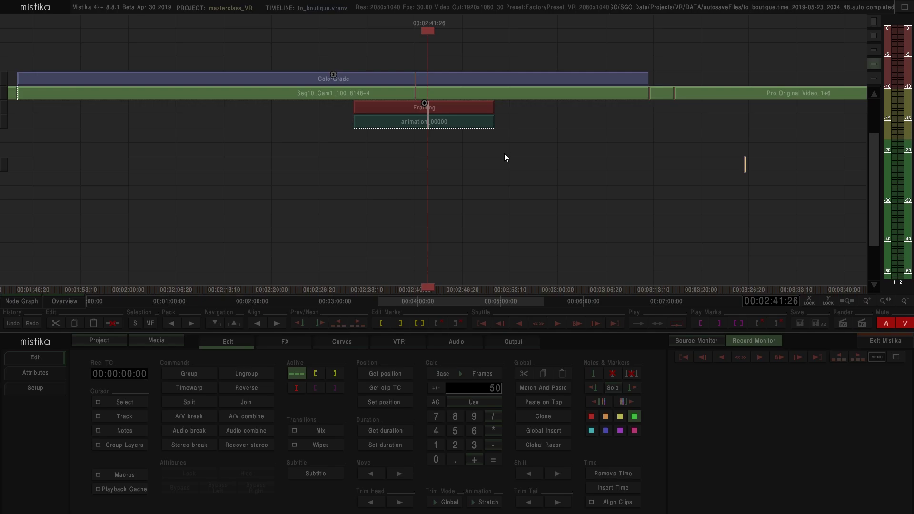
left_click_drag(473, 110, 458, 123)
left_click(514, 126)
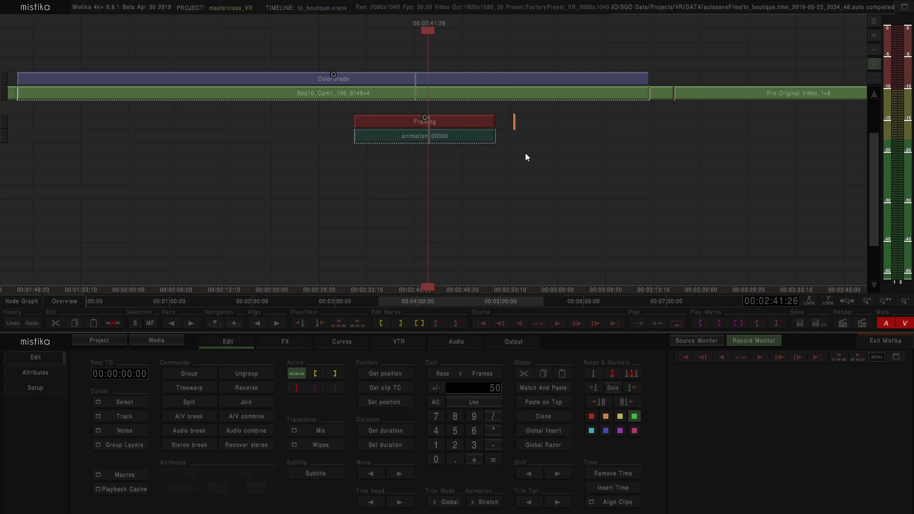
- Add a Comp3D effect over the Framing clip and place it above the ColorGrade track
left_click(459, 123)
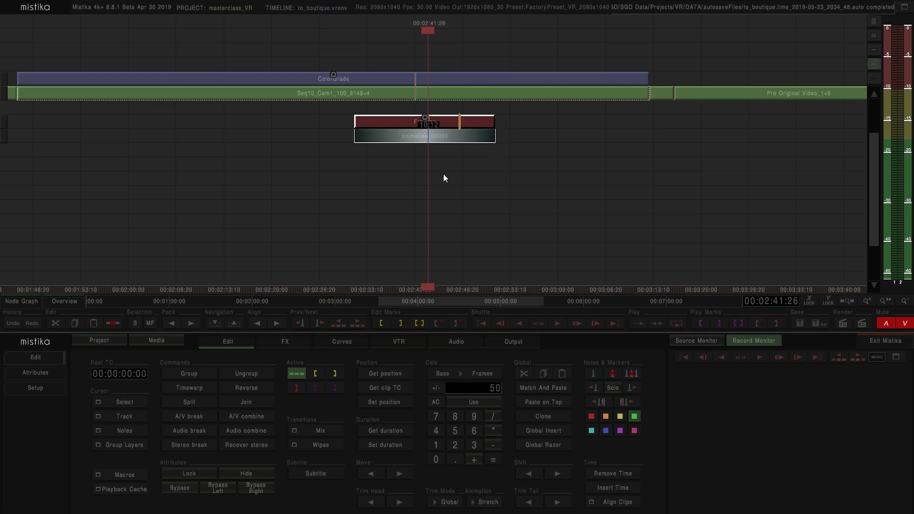
left_click(282, 346)
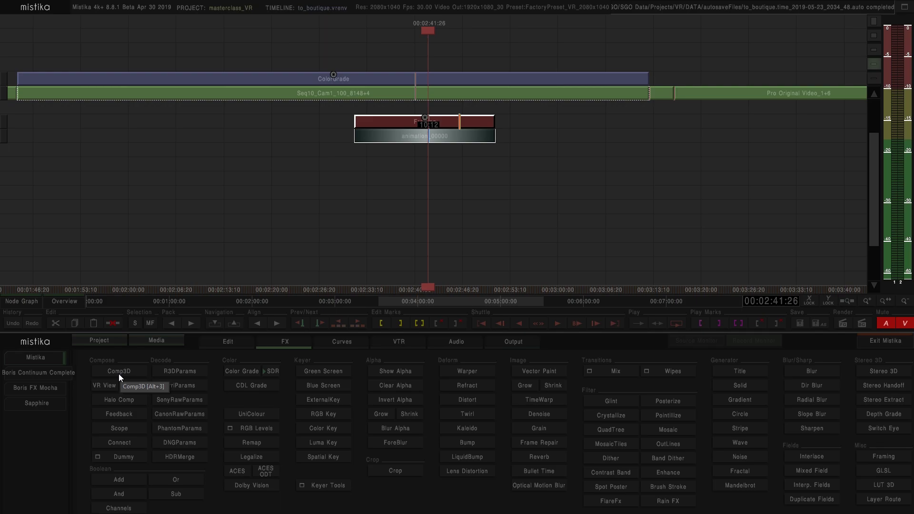
left_click(118, 371)
left_click_drag(445, 106, 441, 61)
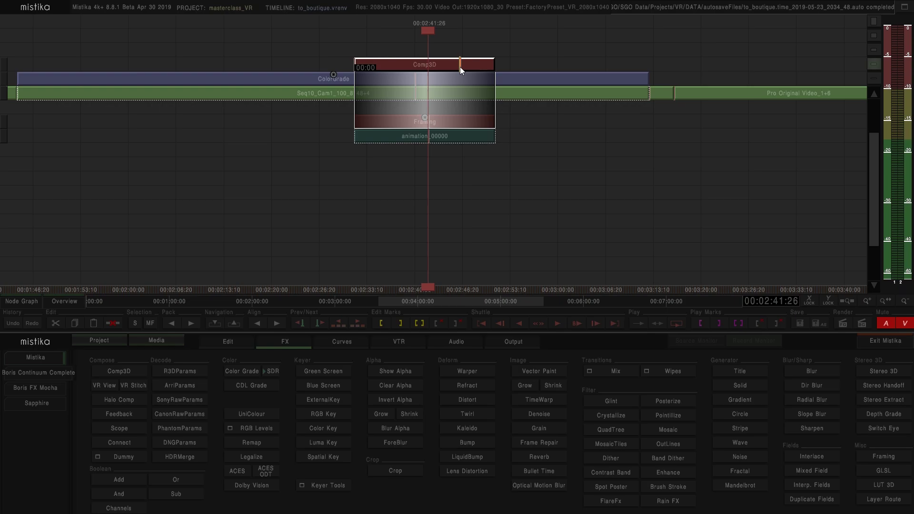
- Open the Comp3D effect and inspect its ColorGrade and Framing input layers
double_click(460, 67)
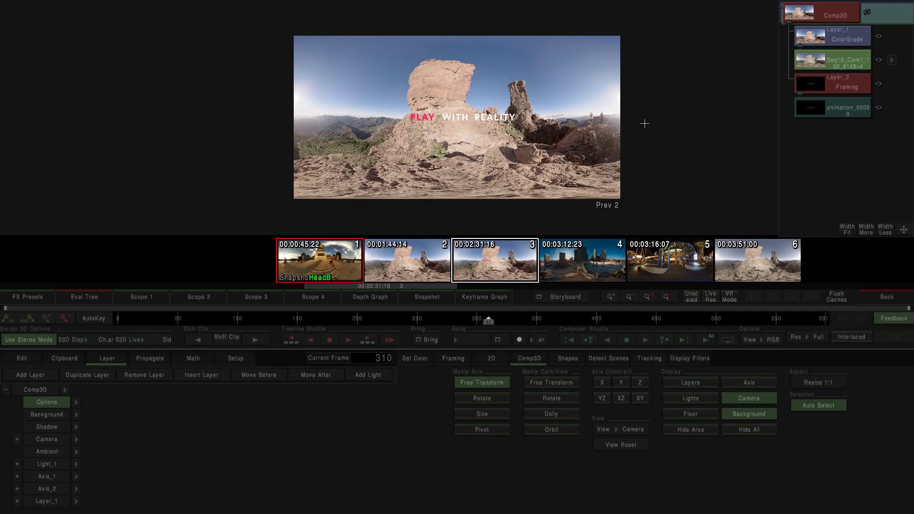
left_click(836, 38)
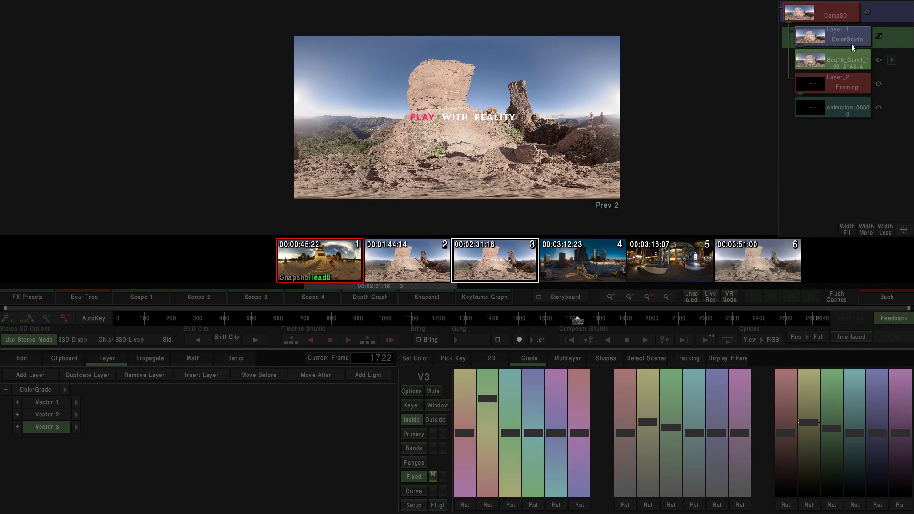
left_click(838, 82)
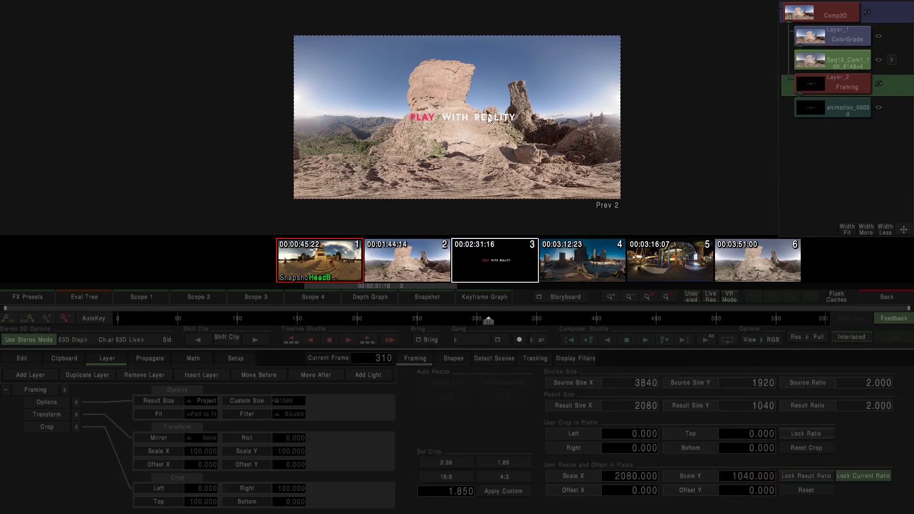
left_click(848, 14)
- Move Layer_2 freehand in the Comp3D scene to about X -16.9, Y -0.6, with its position parameters shown
left_click(39, 375)
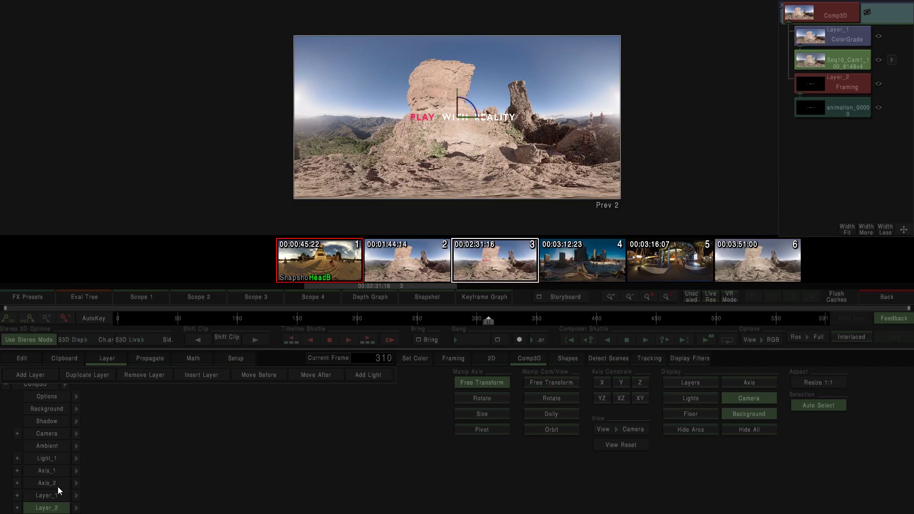
left_click_drag(470, 162, 455, 148)
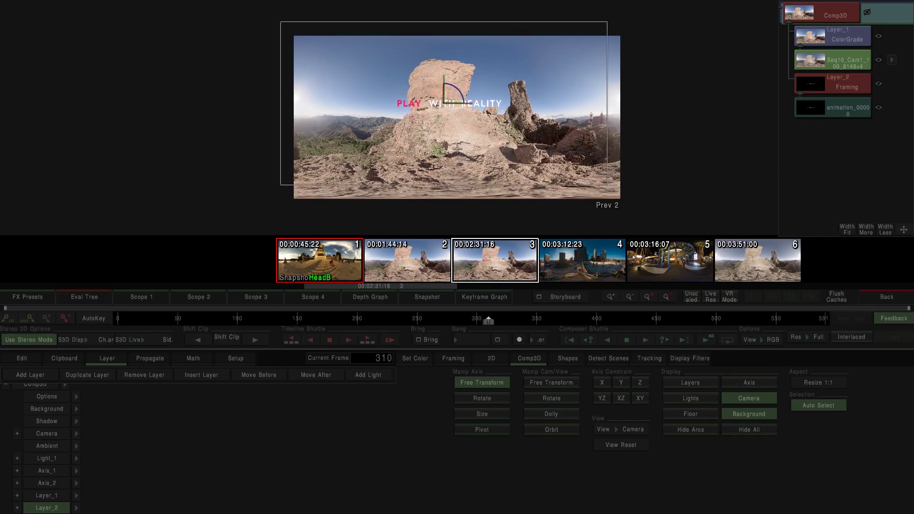
left_click(76, 507)
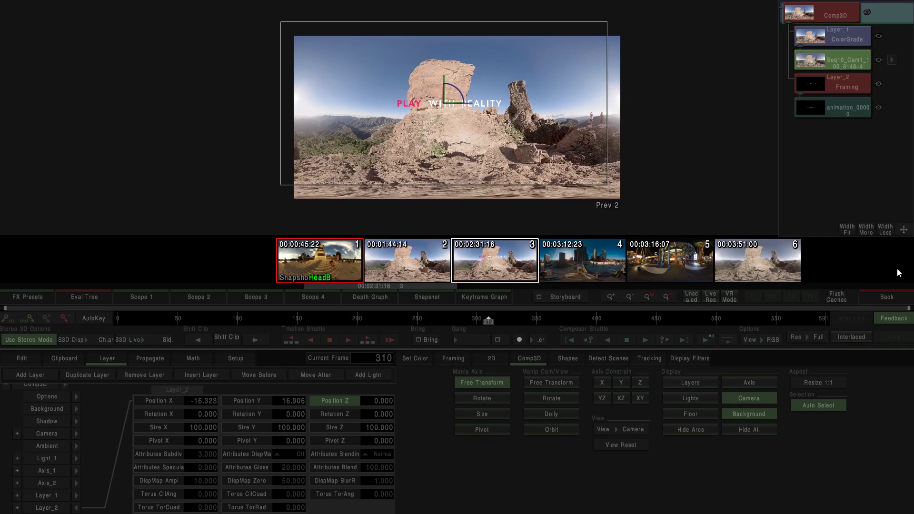
left_click_drag(456, 126, 428, 144)
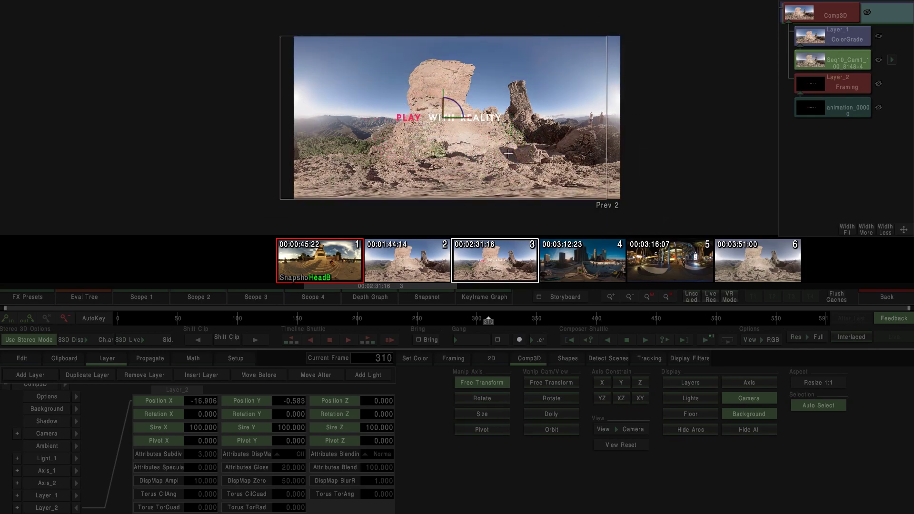
- Return to the timeline and delete the Comp3D effect above the ColorGrade clip
left_click(885, 297)
left_click(464, 61)
key("Delete")
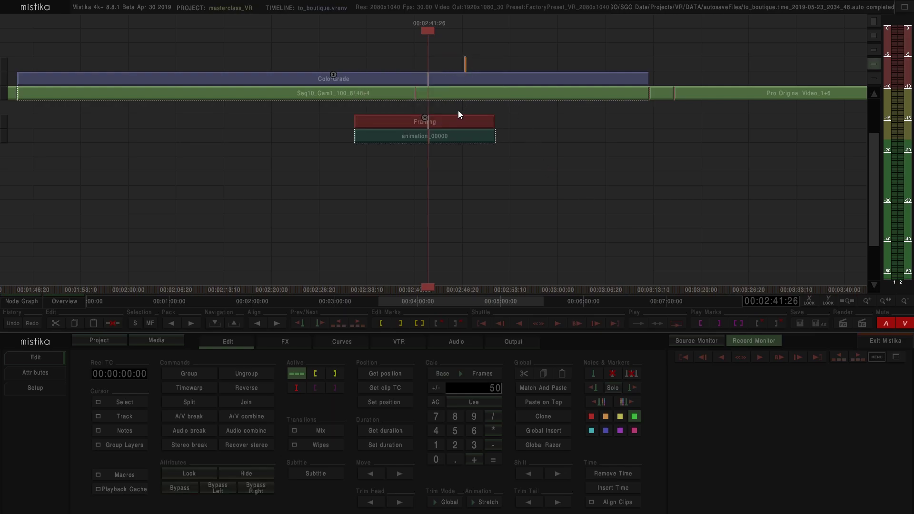
- Add a VR View effect over the Framing clip and place it above the ColorGrade track
left_click(455, 120)
left_click(286, 341)
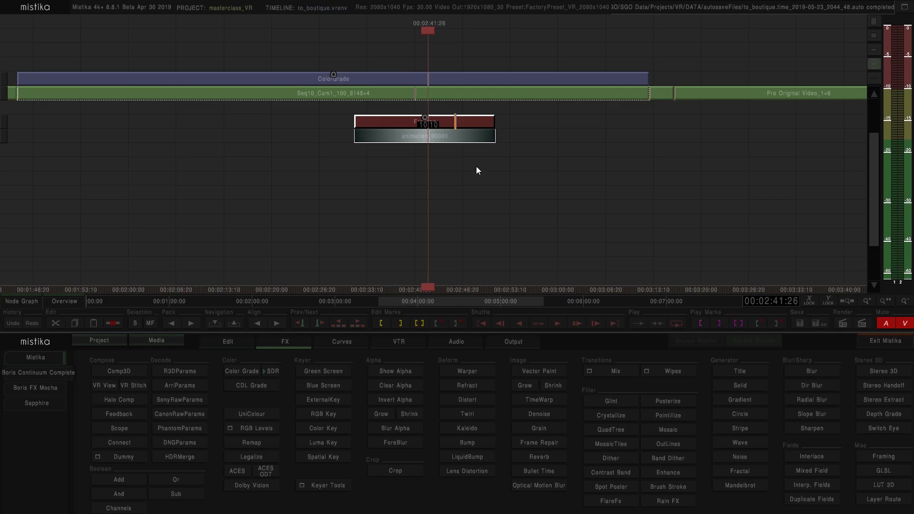
left_click(104, 385)
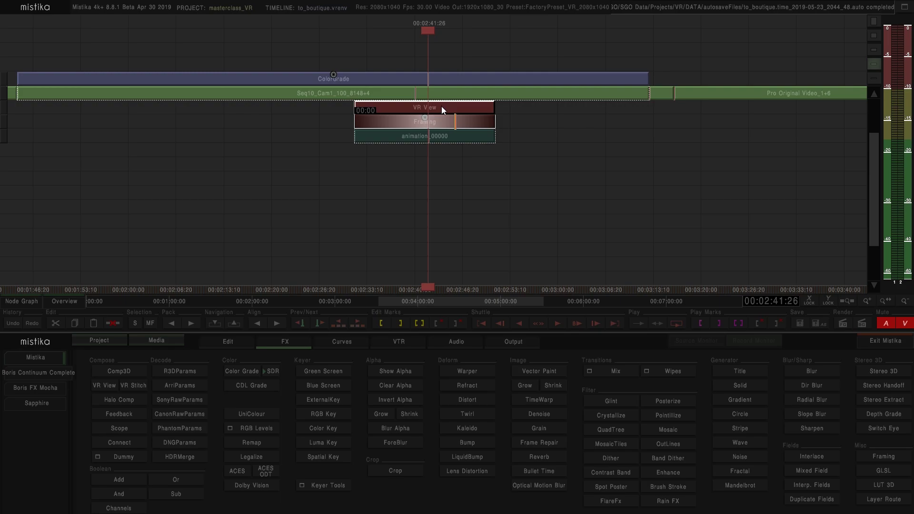
mouse_move(441, 107)
left_mouse_down()
mouse_move(441, 59)
mouse_move(501, 158)
left_mouse_up()
left_click_drag(444, 115, 447, 130)
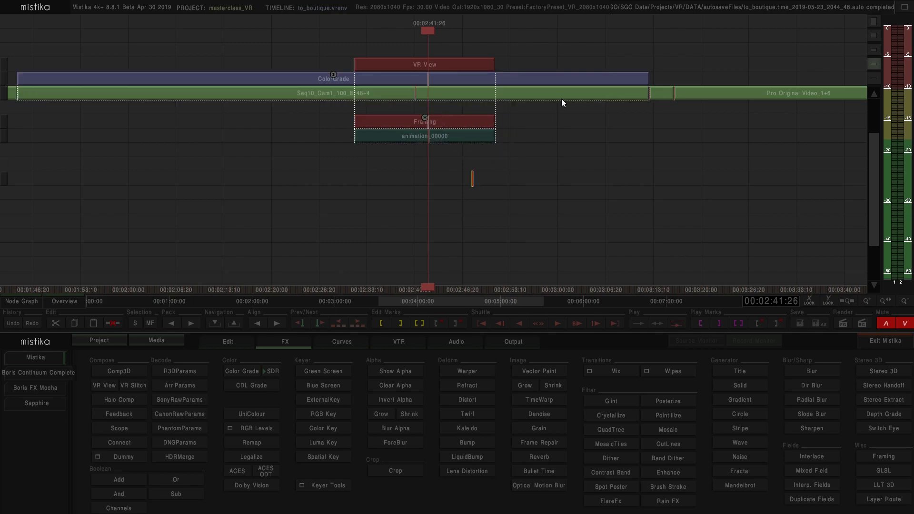
- Open the VR View effect and set its direction to Reverse so the title is mapped into the 360 image
double_click(452, 65)
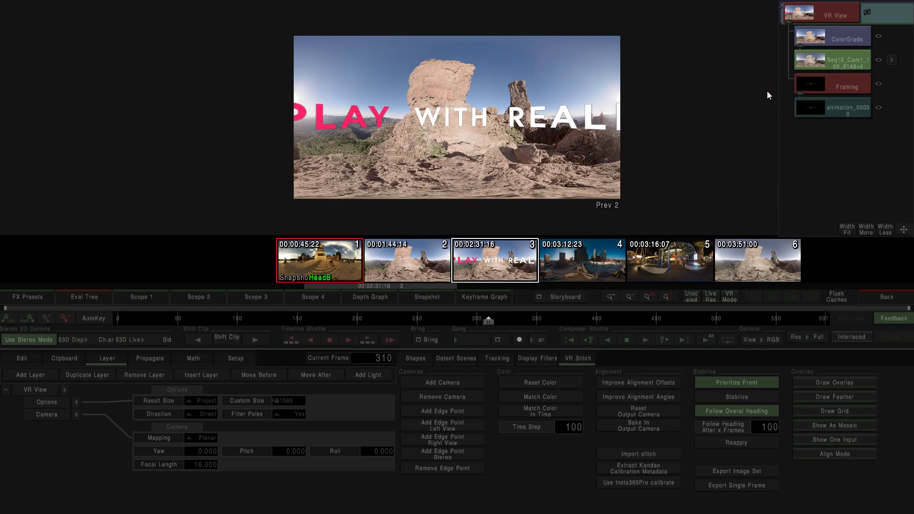
left_click(202, 416)
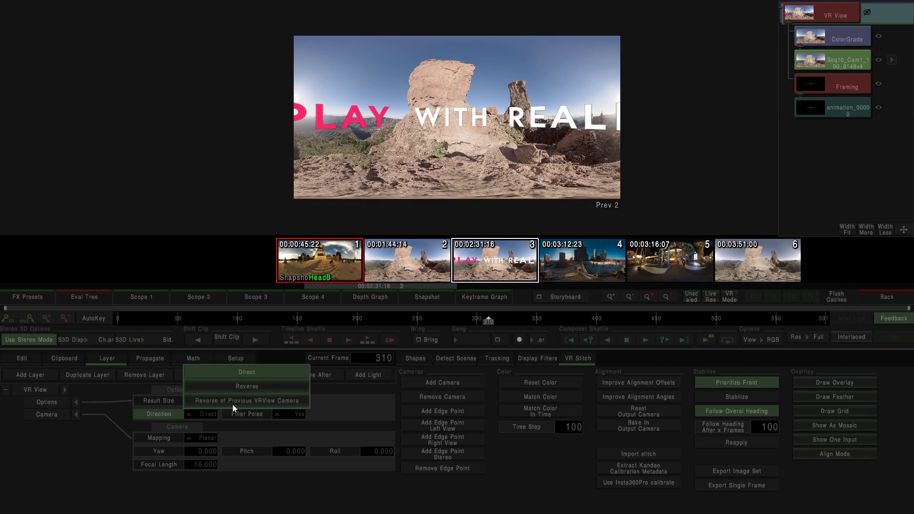
left_click(232, 385)
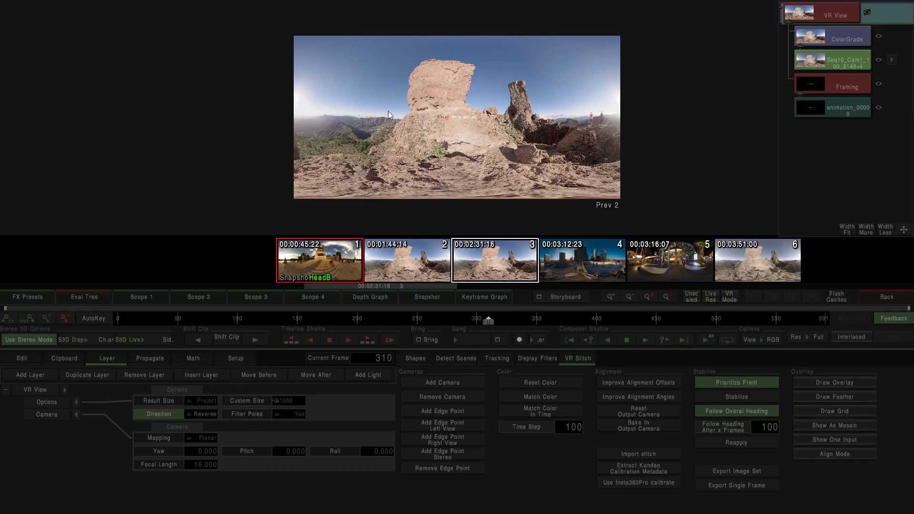
scroll(473, 139, "up", 2)
scroll(452, 121, "down", 2)
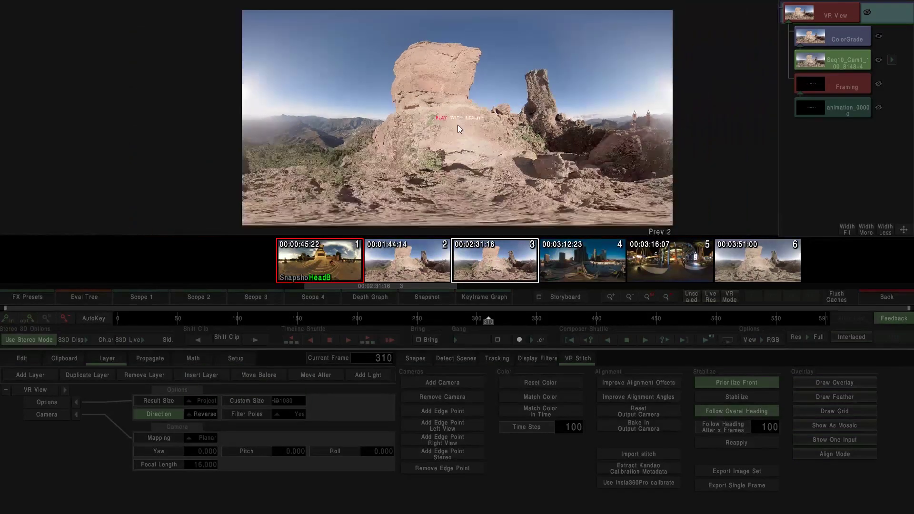
- Scale the Framing layer to 234 in X and Y, and set the VR View camera's pitch to 60
left_click(845, 89)
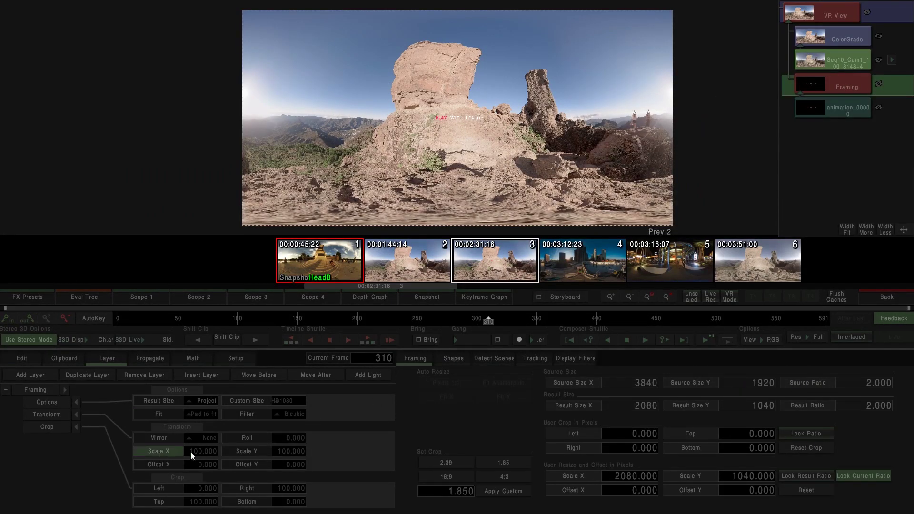
left_click_drag(196, 450, 843, 375)
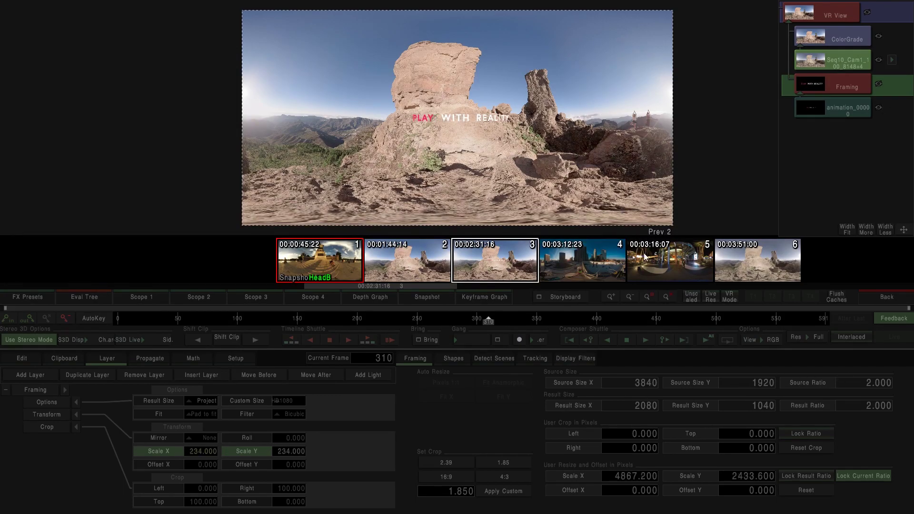
left_click(814, 18)
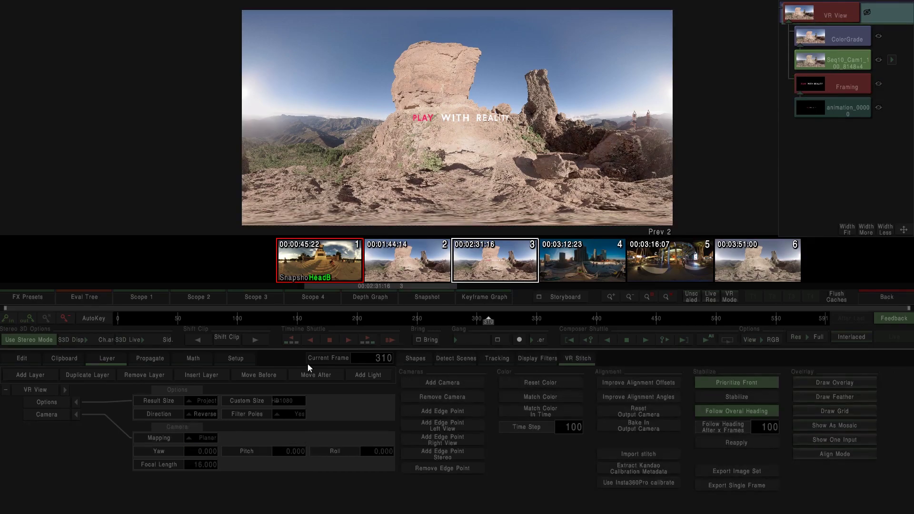
left_click_drag(282, 452, 757, 399)
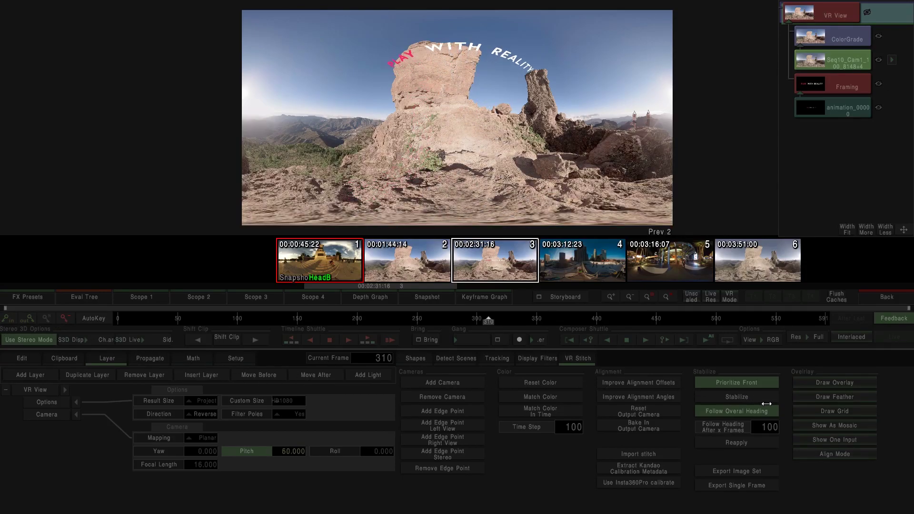
- Preview the pitched title in VR mode by looking around the scene, and return to the flat view
left_click(727, 298)
mouse_move(839, 69)
left_mouse_down()
mouse_move(812, 31)
mouse_move(845, 27)
mouse_move(828, 27)
mouse_move(837, 26)
mouse_move(833, 60)
left_mouse_up()
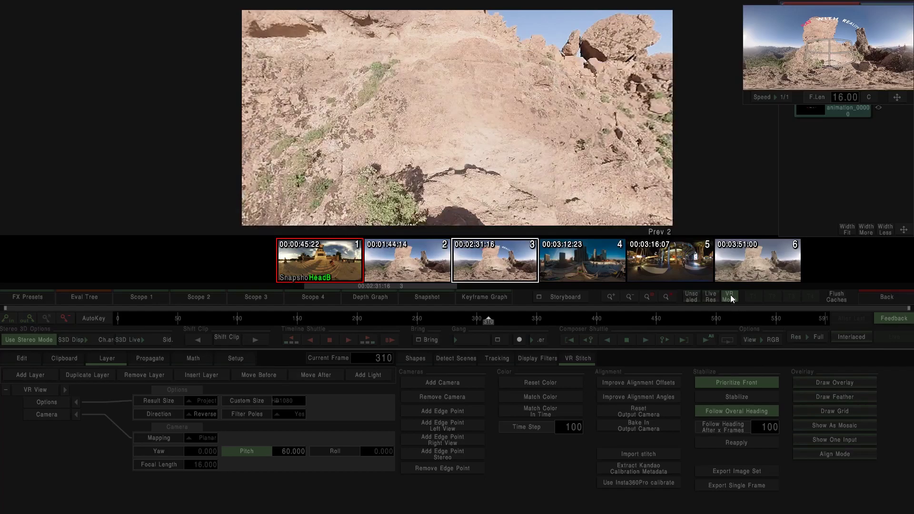
left_click(730, 297)
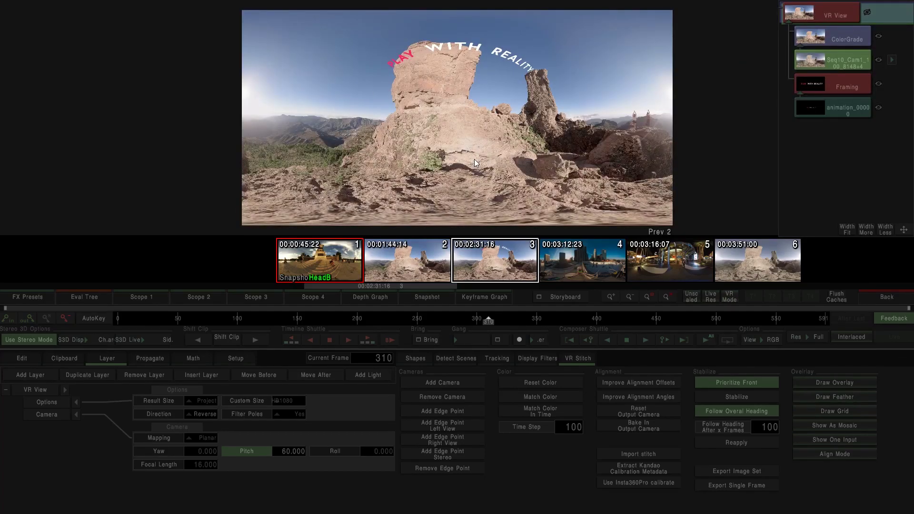
- Open the origin_0+6 clip from the timeline and set its stereo display mode to B&W + Anaglyph
left_click(882, 298)
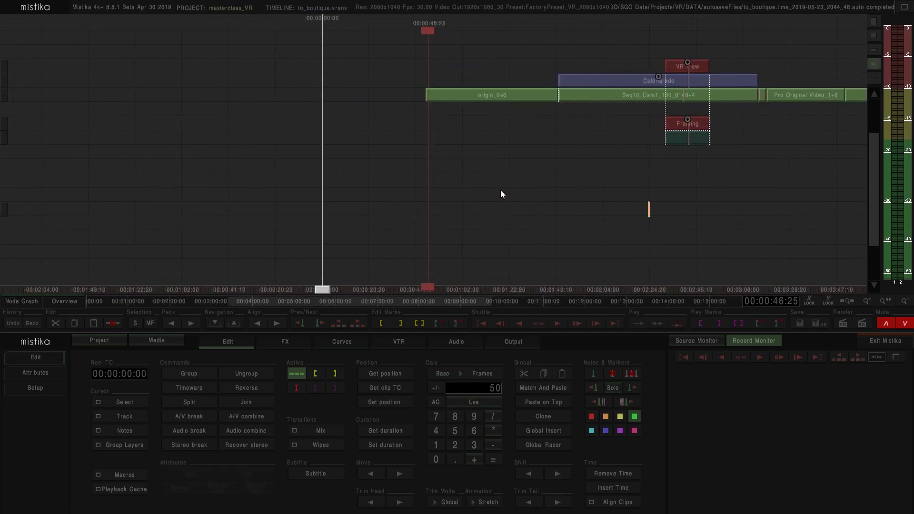
left_click(436, 95)
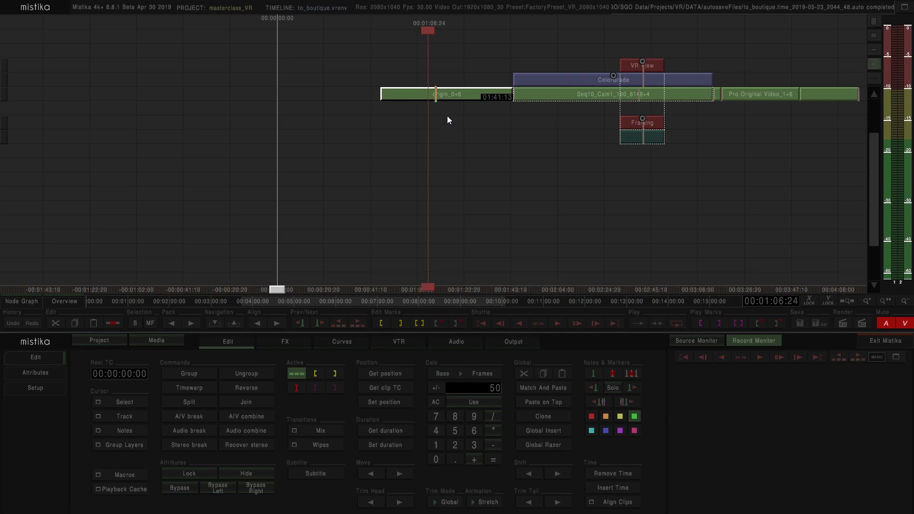
double_click(445, 100)
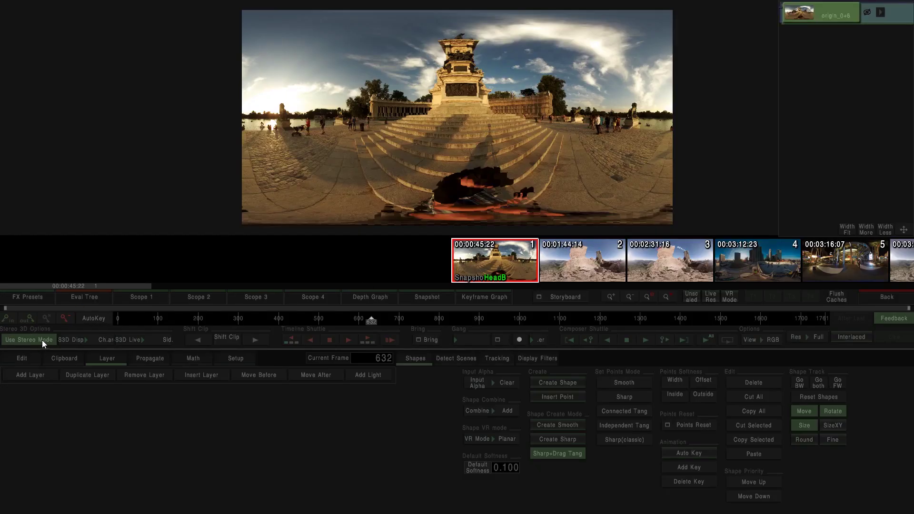
left_click(87, 341)
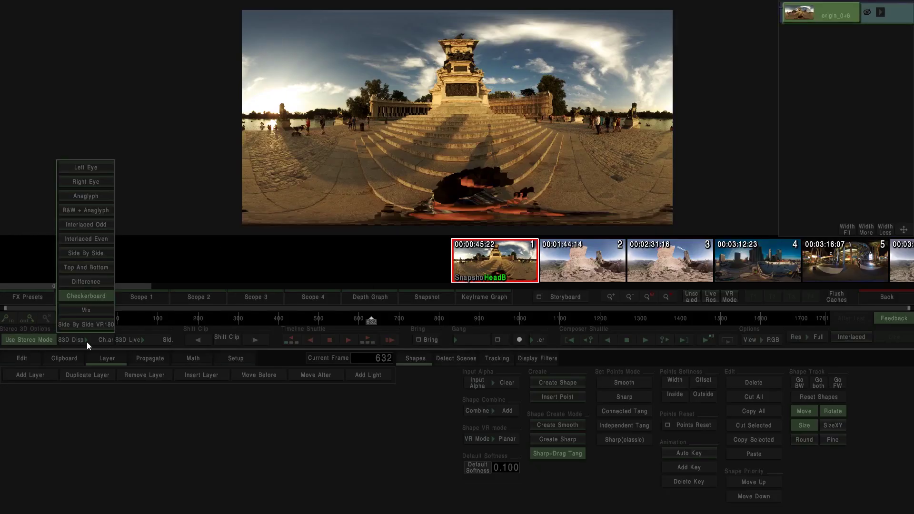
left_click(95, 210)
- Examine the stereo disparity around the monument up close, and check the full image again at frame 1227
scroll(427, 110, "up", 3)
left_click_drag(427, 110, 427, 158)
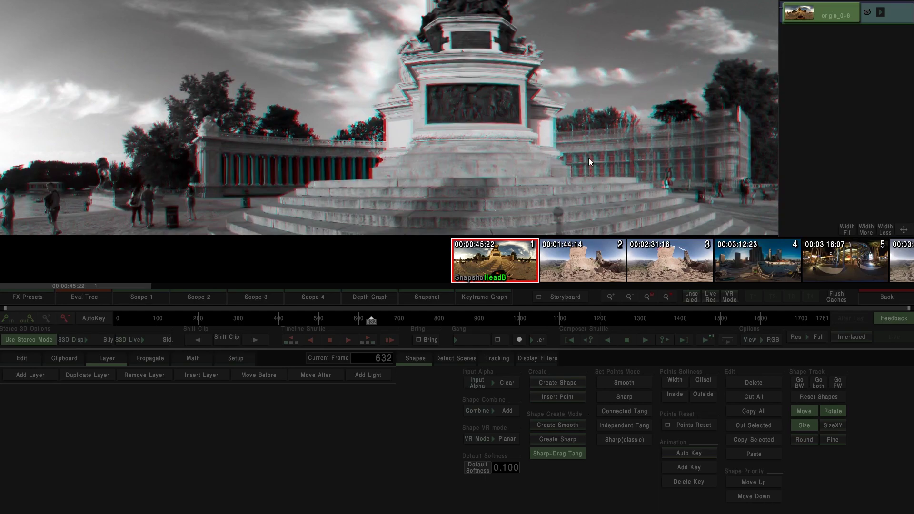
scroll(416, 170, "down", 5)
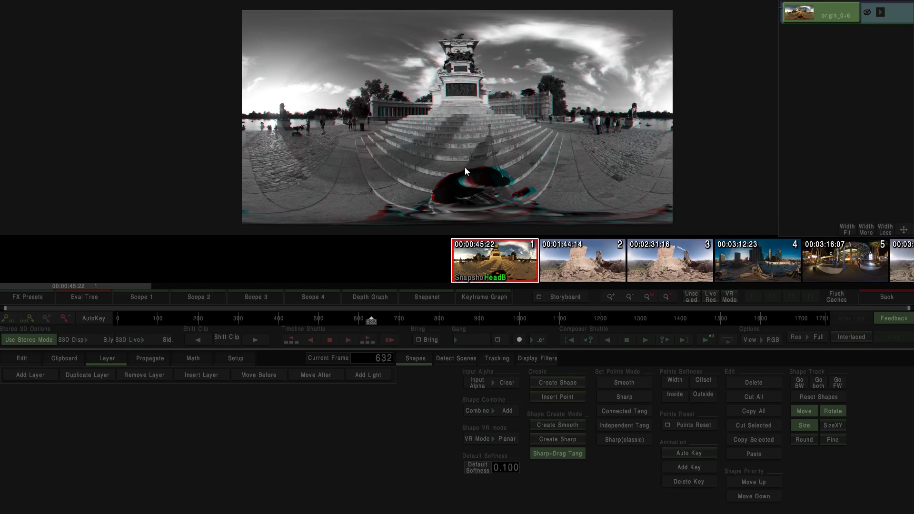
left_click(601, 324)
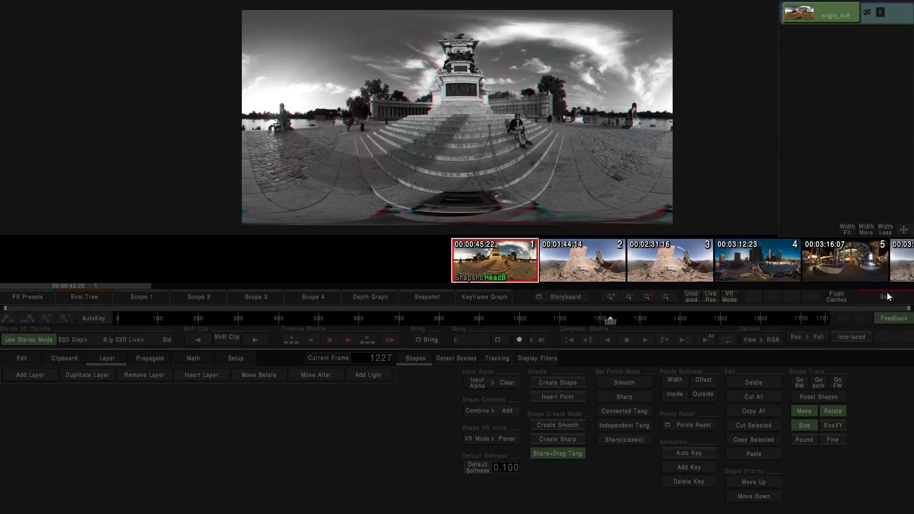
- Move the title animation with its Framing and VR View effects over the origin_0+6 clip, and preview the composite
left_click(878, 298)
left_click(529, 179)
left_click_drag(595, 126, 413, 125)
left_click_drag(571, 75, 413, 80)
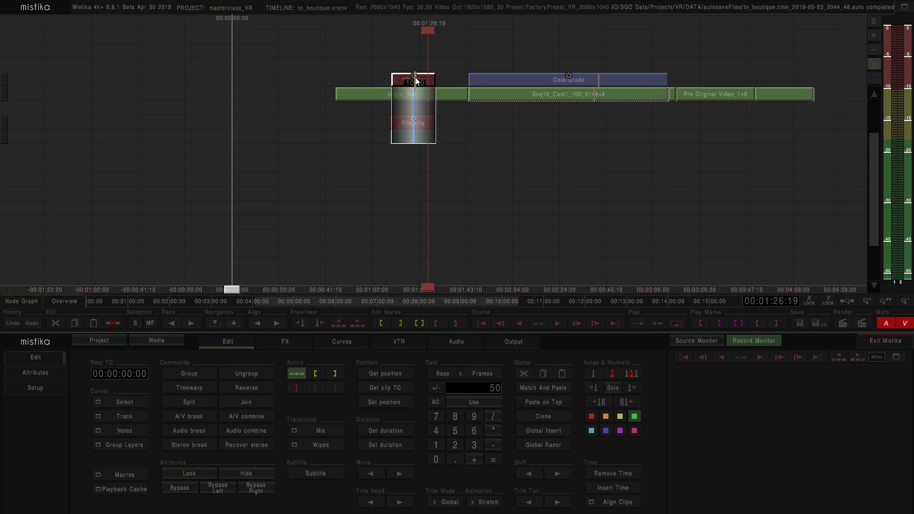
double_click(413, 80)
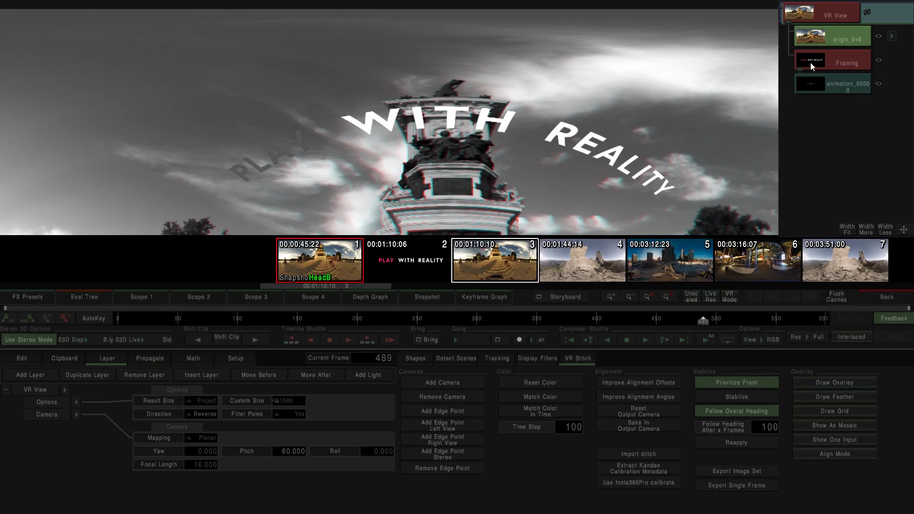
left_click(887, 297)
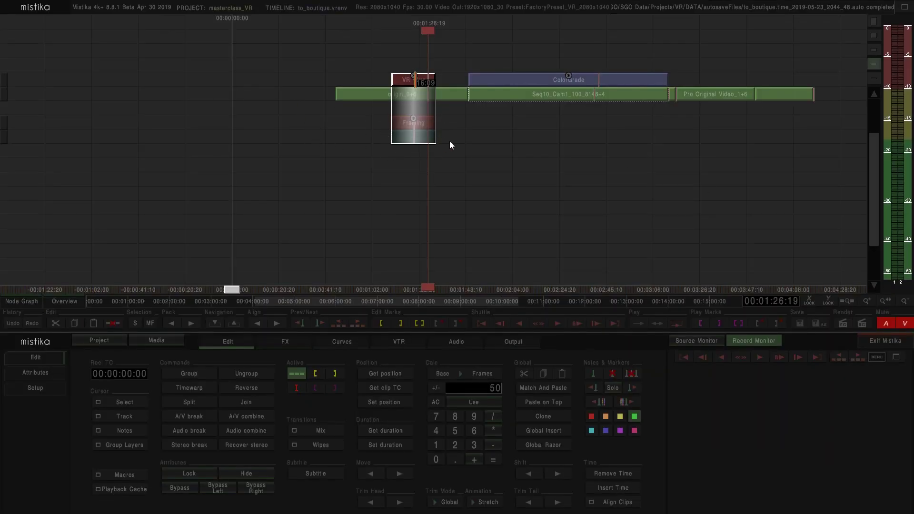
- Add a Stereo 3D effect over the Framing clip
left_click_drag(411, 125, 412, 125)
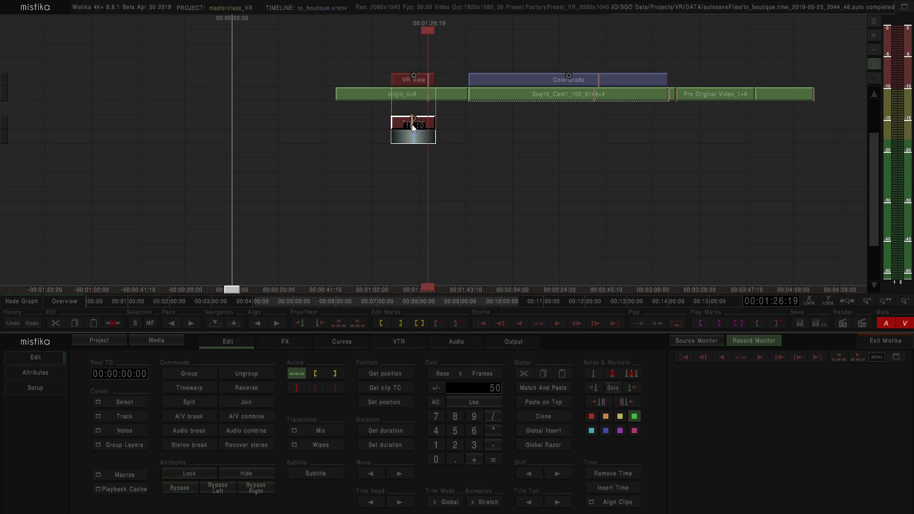
left_click(290, 343)
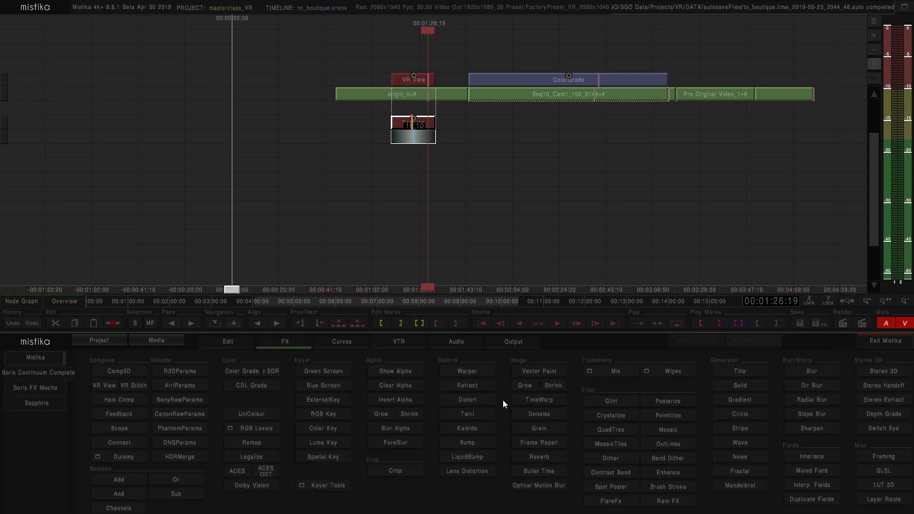
left_click(883, 370)
- Set the Stereo3D layer's Balance Geometry PosX to 1.5 and check the title's disparity in the anaglyph image
double_click(419, 78)
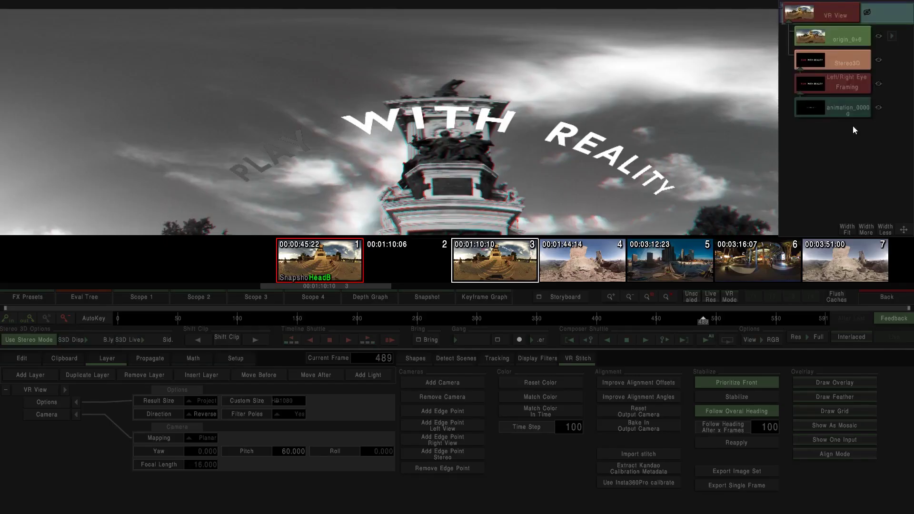
left_click(833, 61)
left_click(77, 426)
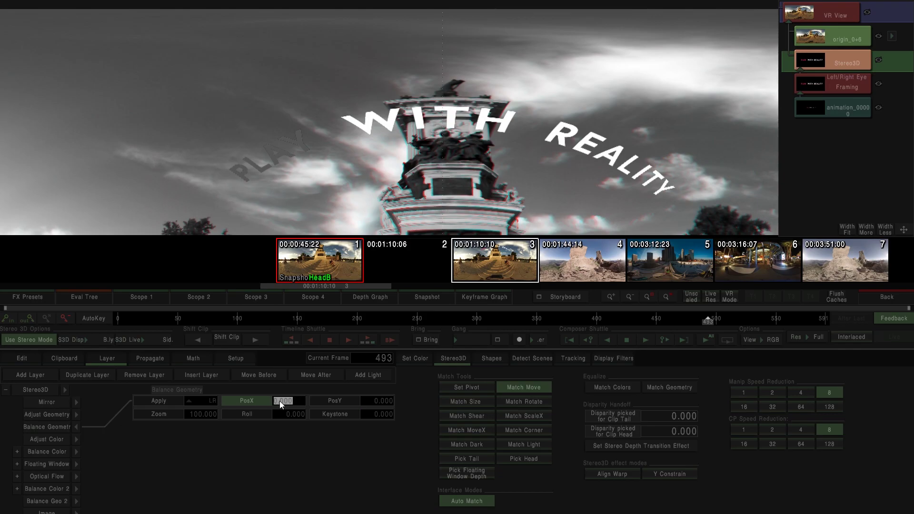
left_click_drag(276, 402, 353, 402)
left_click_drag(492, 146, 518, 161)
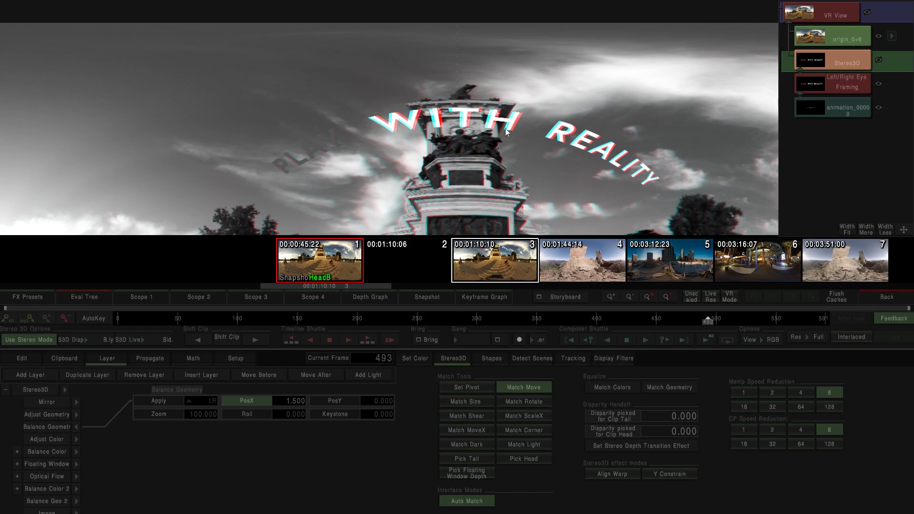
scroll(499, 130, "down", 3)
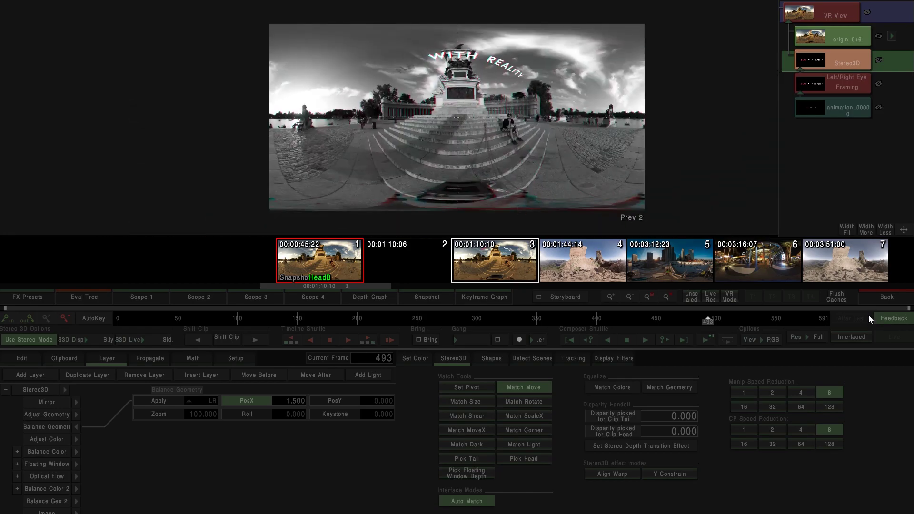
left_click(878, 295)
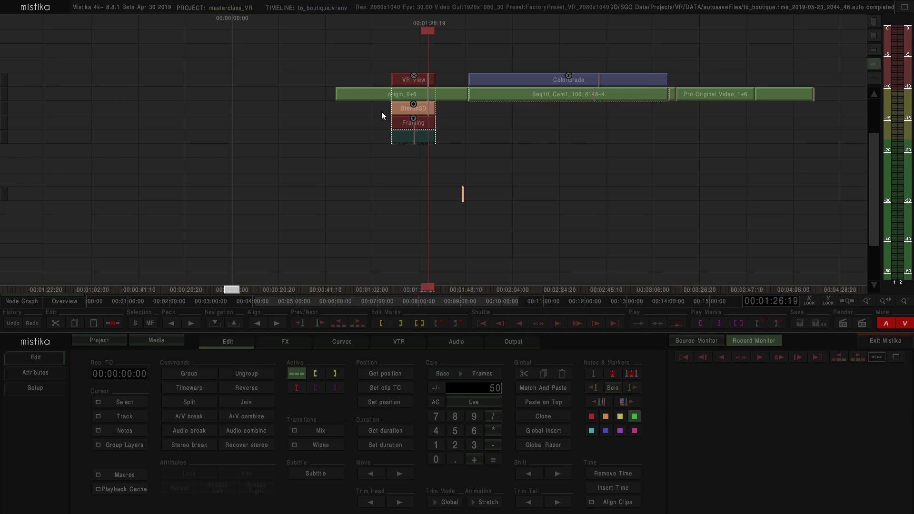
- Go to the empty timeline area after the last clip and browse the VR Media files to the CGI_classroom_EXR folder
left_click(480, 141)
left_click_drag(728, 162, 386, 188)
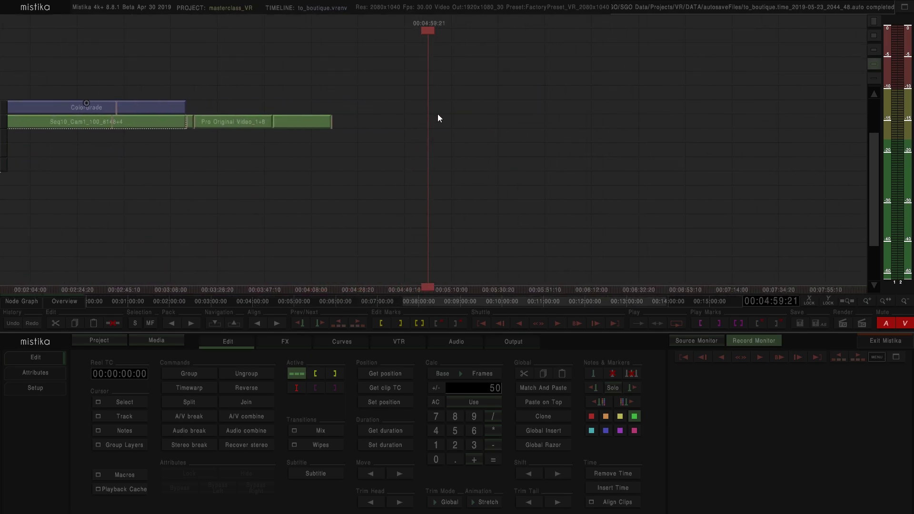
left_click(157, 340)
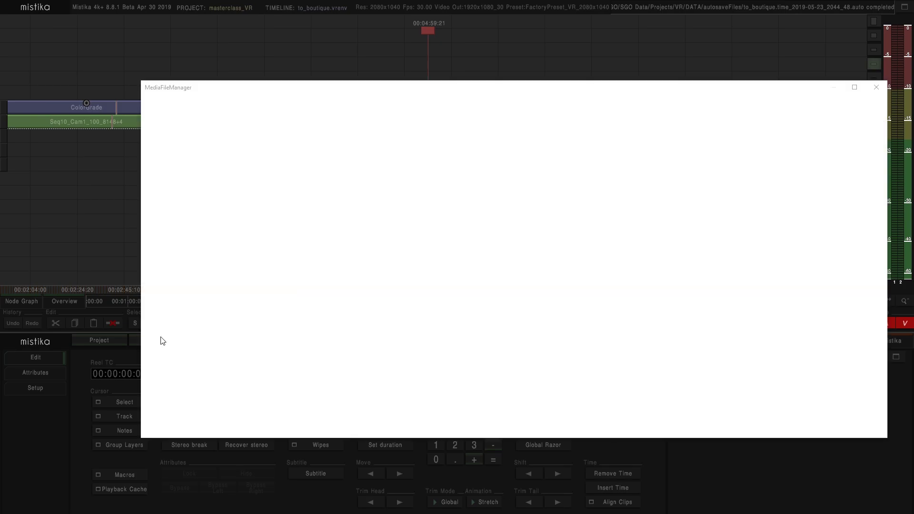
left_click(201, 130)
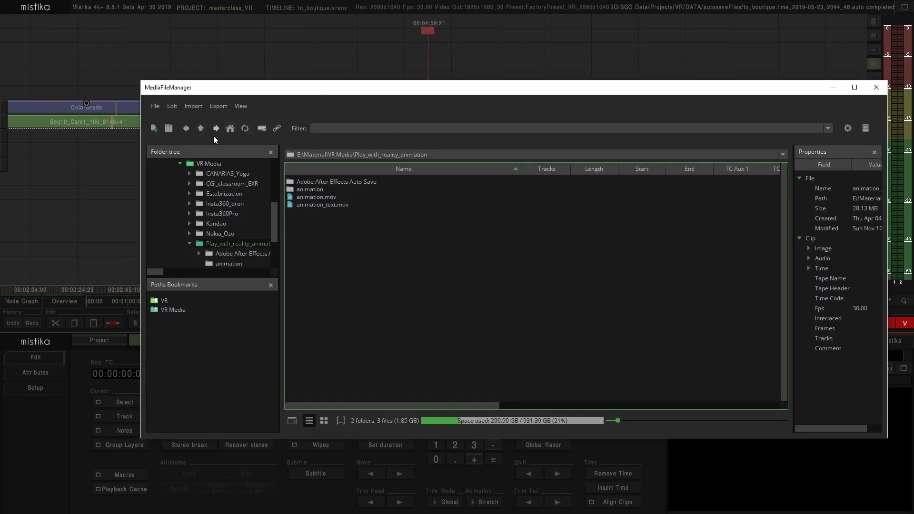
left_click(177, 310)
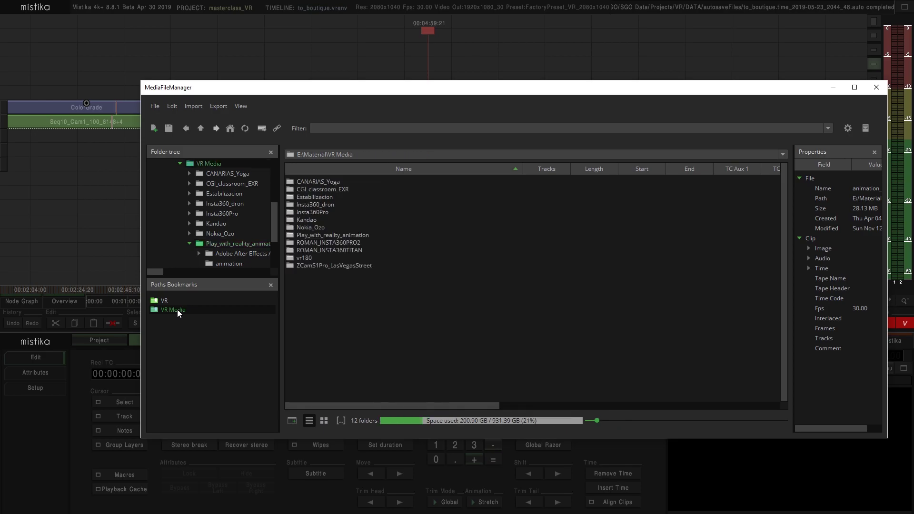
double_click(334, 190)
- Place classroom_VR.exr on the timeline after the existing clips and close the media file manager
left_click(337, 197)
left_click_drag(328, 200, 467, 60)
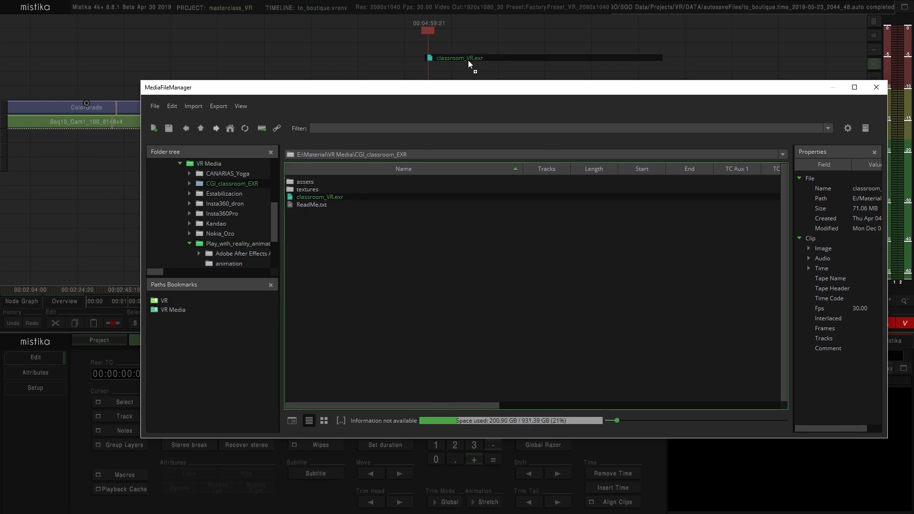
left_click(529, 342)
left_click(464, 269)
left_click_drag(500, 92, 384, 244)
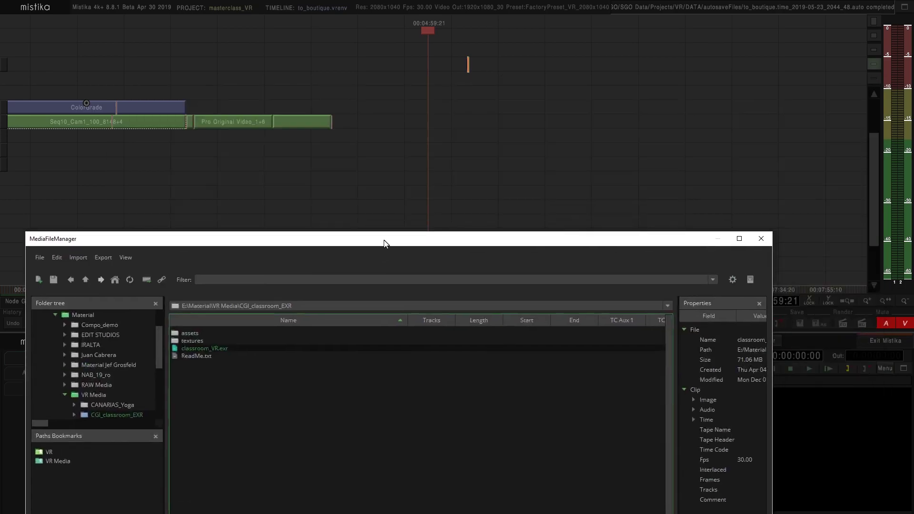
left_click(761, 238)
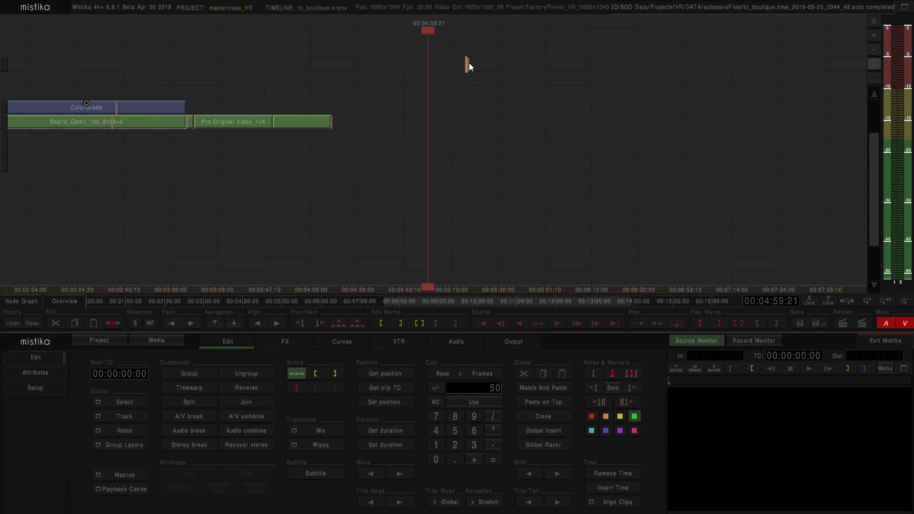
- Move the classroom_VR clip to a lower timeline track, and open it to view its image and settings
left_click(465, 88)
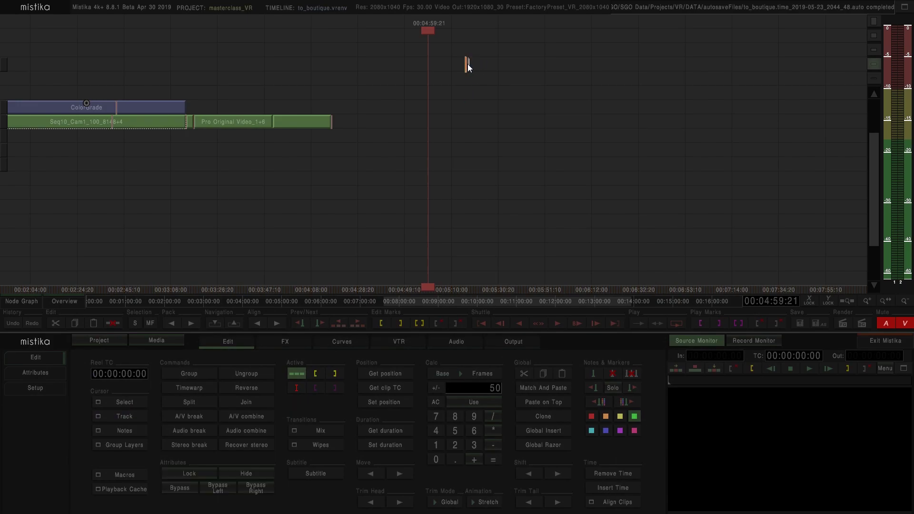
left_click_drag(469, 65, 468, 106)
left_click(467, 106)
double_click(467, 106)
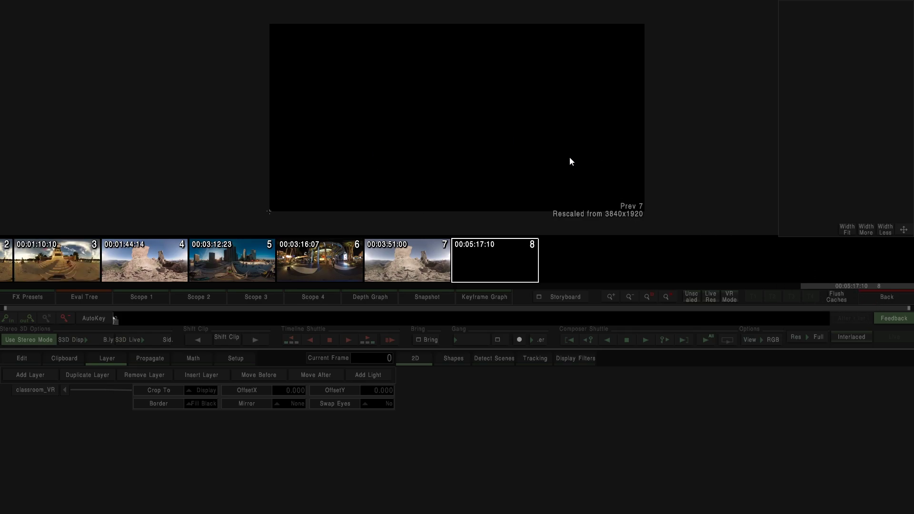
key("Escape")
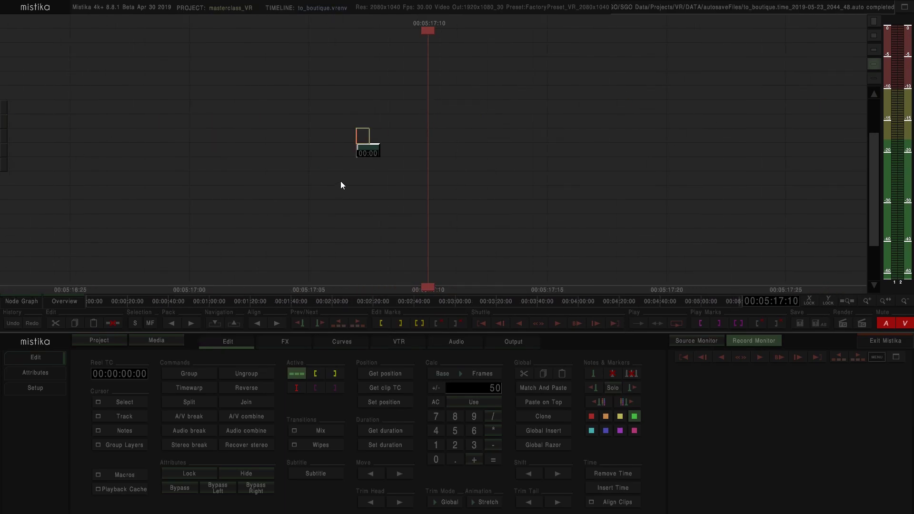
- Add a Layer Route effect over the classroom_VR clip and view its channel routing settings
left_click(293, 345)
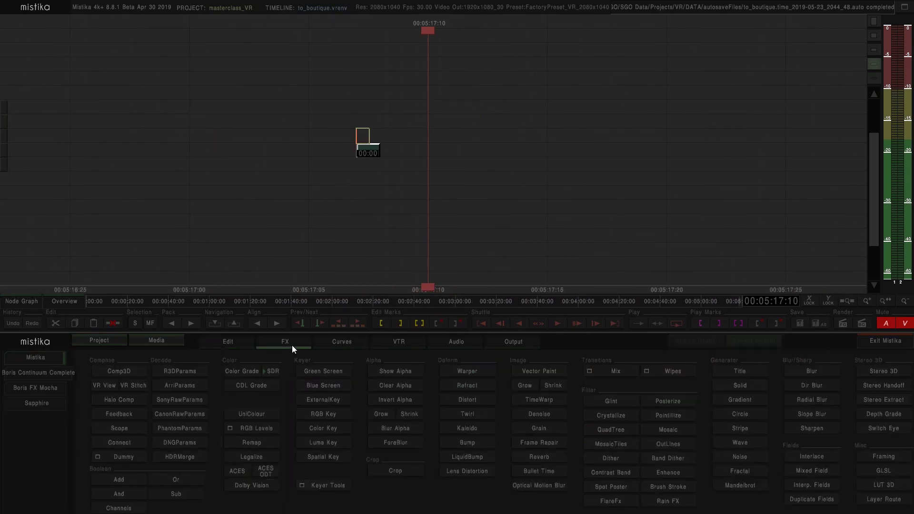
left_click(884, 499)
double_click(375, 134)
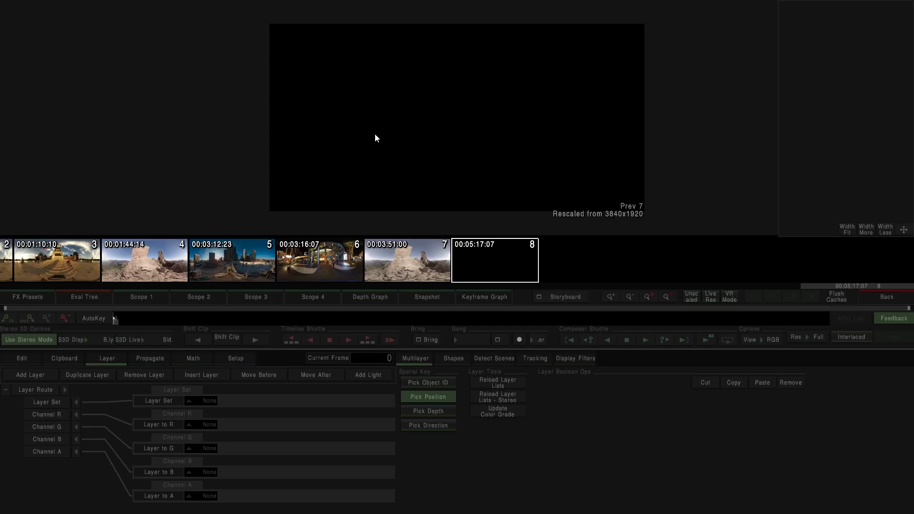
left_click(888, 297)
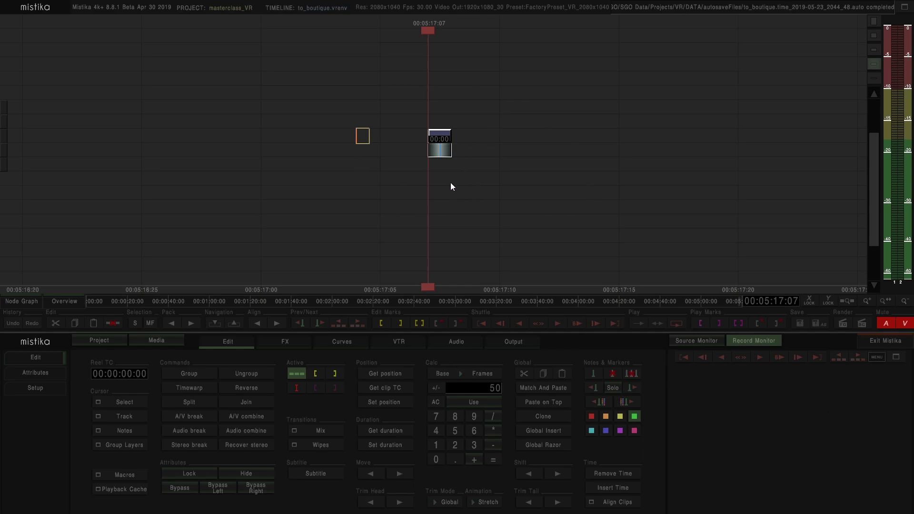
- Set the Layer Route's Layer Set to the interior.Combined RGBA channels and turn off stereo mode
left_click(279, 342)
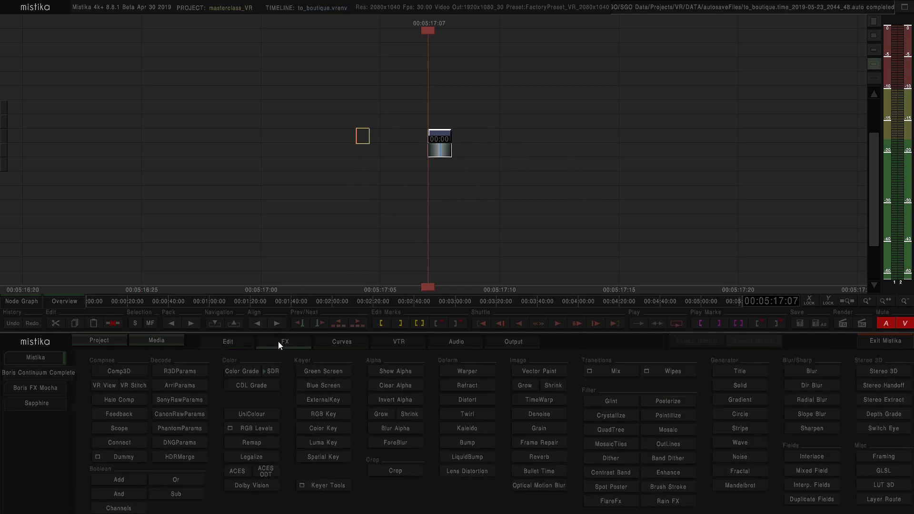
double_click(444, 136)
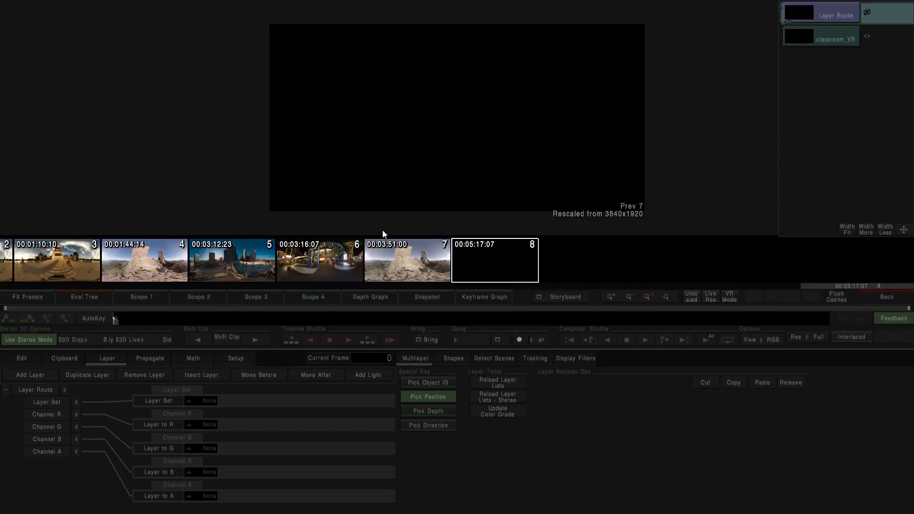
left_click(196, 403)
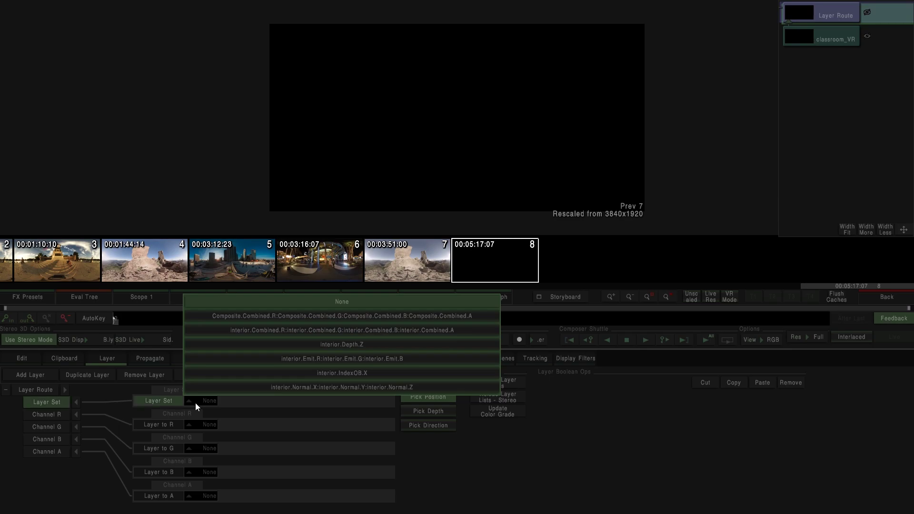
left_click(271, 331)
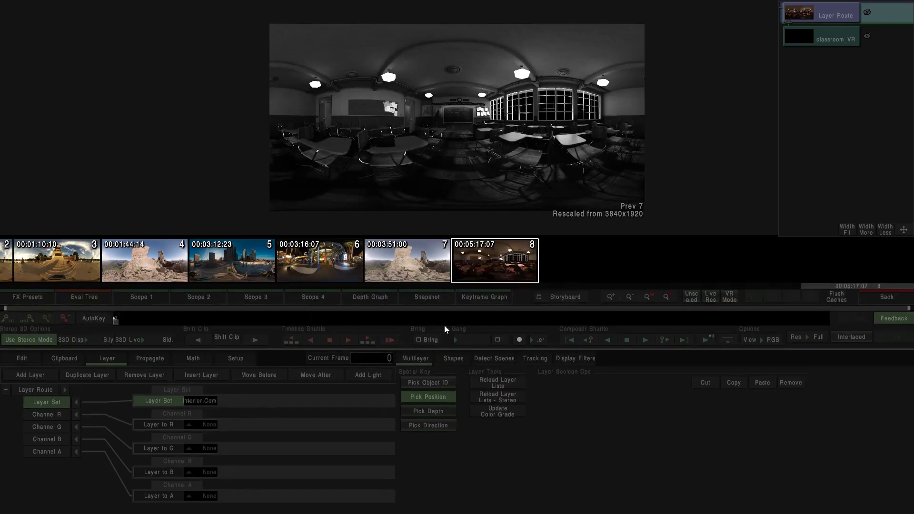
left_click(32, 342)
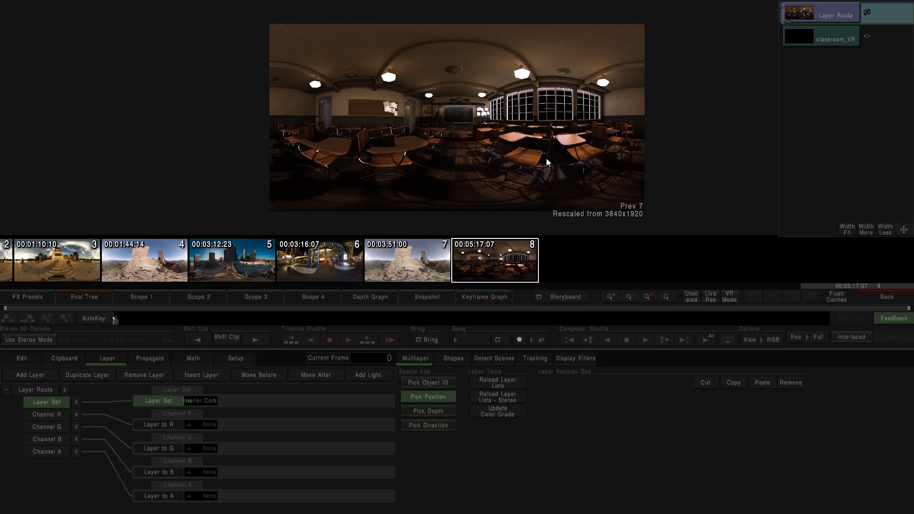
- Add a UniColour effect above the Layer Route on the classroom stack and open its settings
left_click(885, 297)
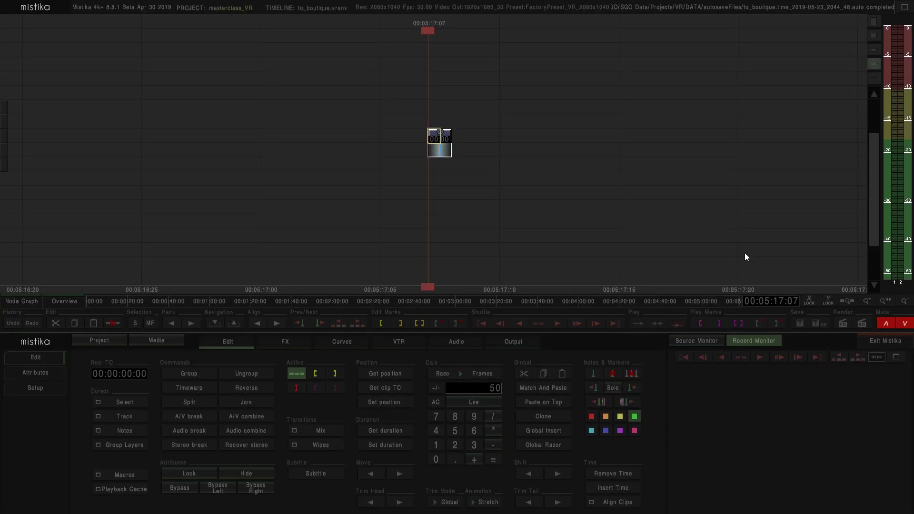
double_click(448, 136)
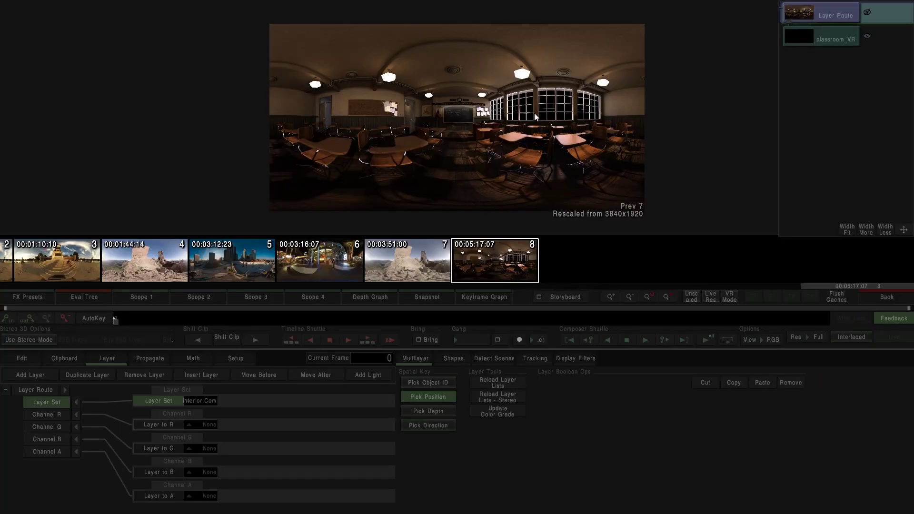
left_click(877, 302)
left_click(272, 343)
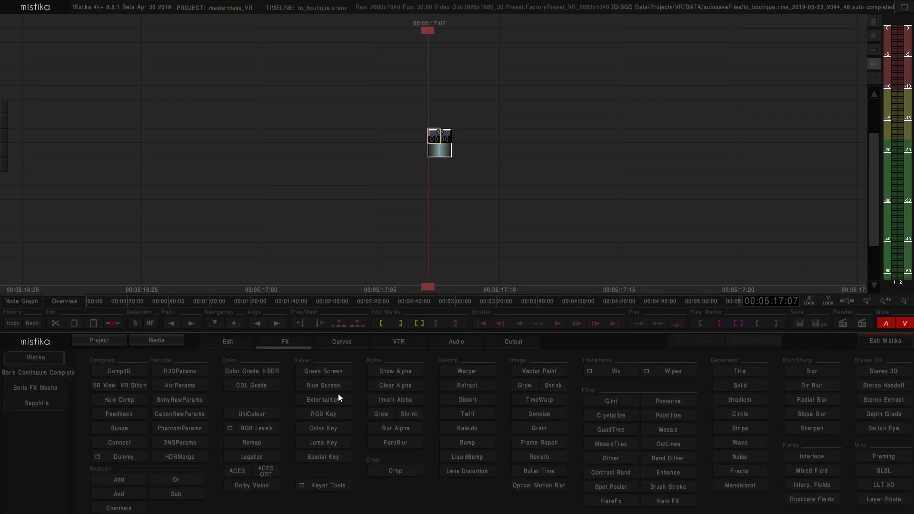
left_click(250, 414)
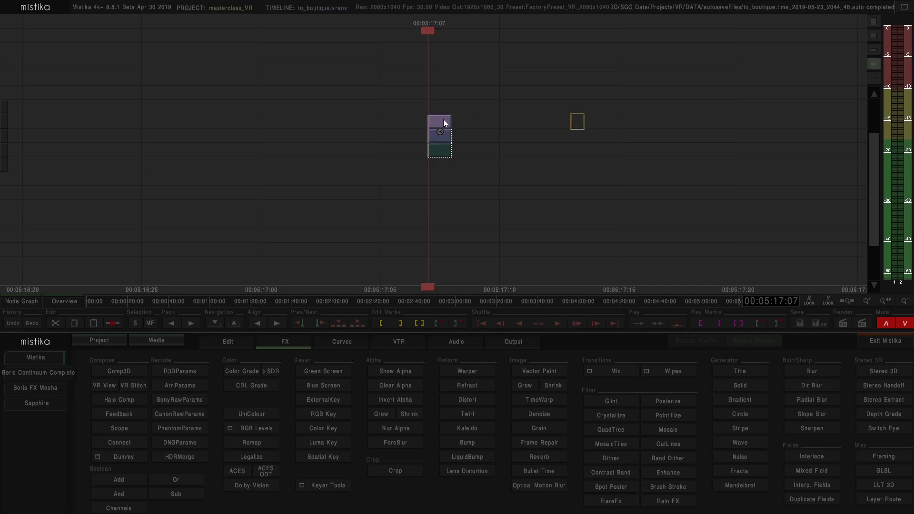
scroll(444, 124, "up", 1)
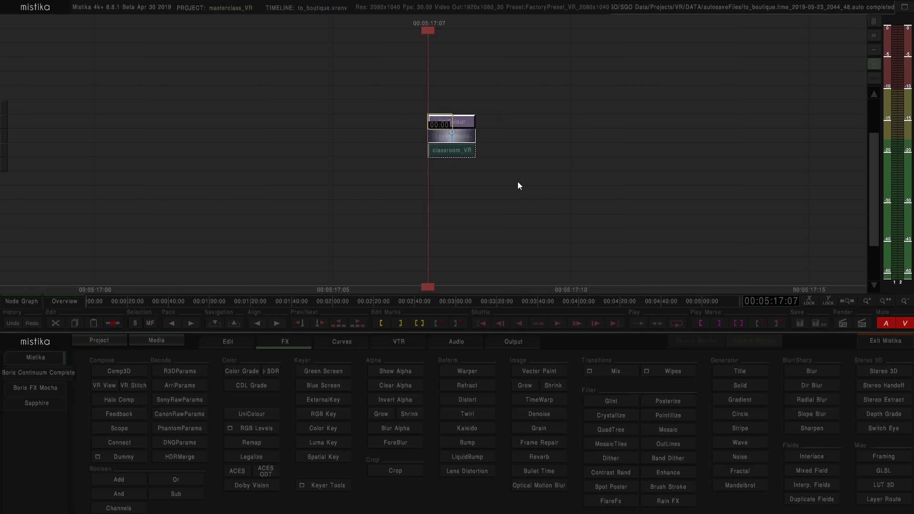
double_click(453, 122)
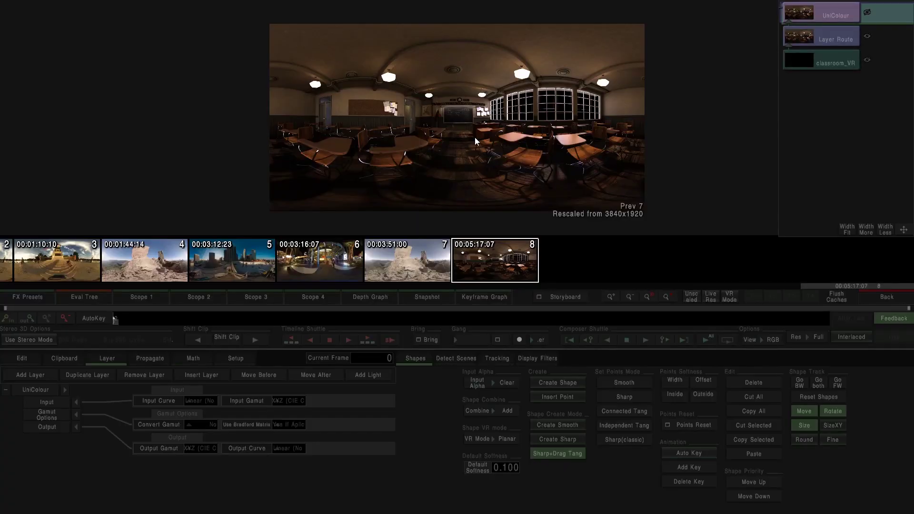
- Set UniColour's Input Curve to Linear (No Curve) and its Output Curve to Gamma 2.4 (ITU-BT 1886)
left_click(200, 402)
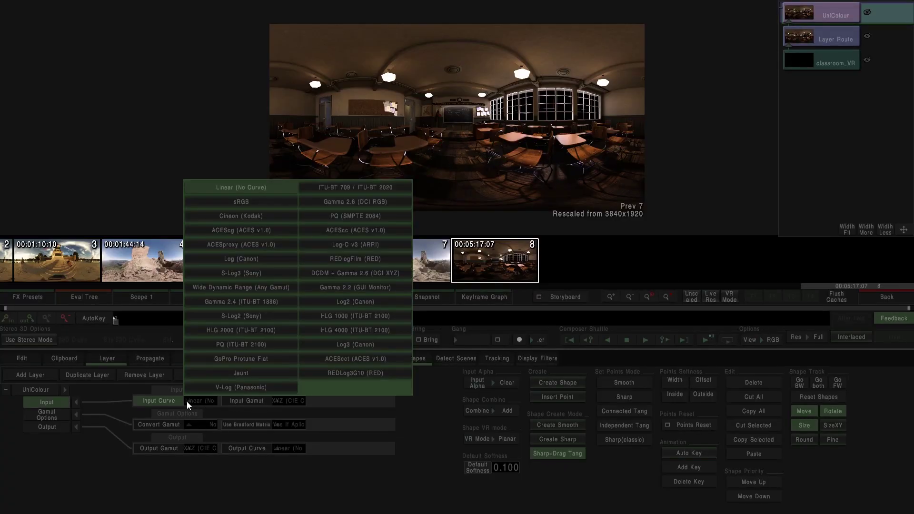
left_click(229, 188)
left_click(279, 450)
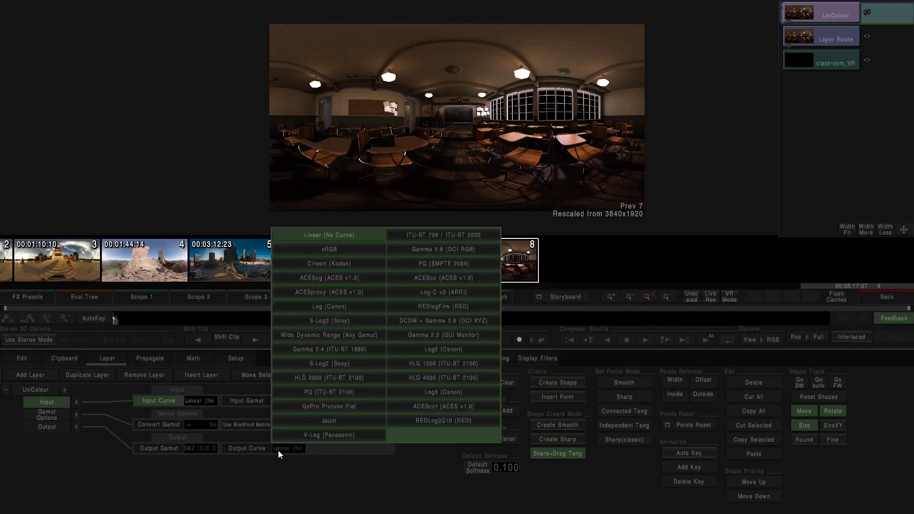
left_click(312, 351)
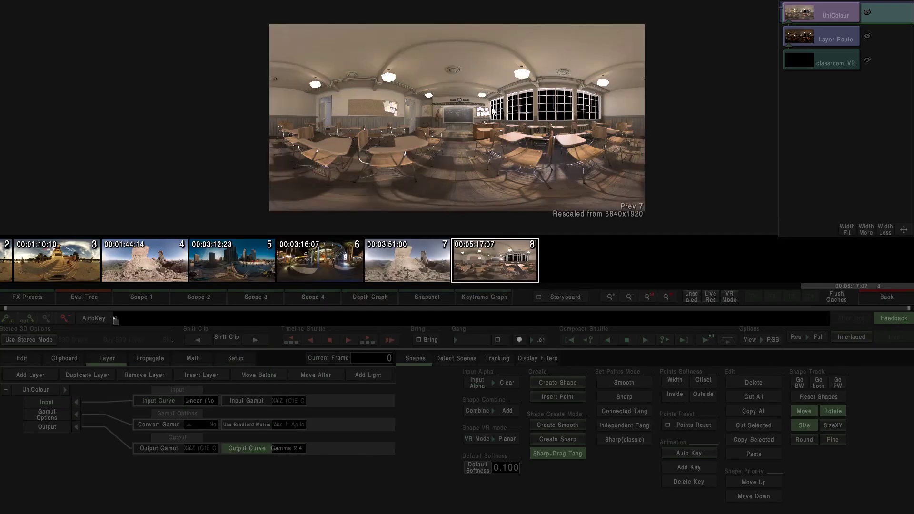
- Add a Color Grade effect above the UniColour and open its grading controls
left_click(877, 299)
left_click(285, 342)
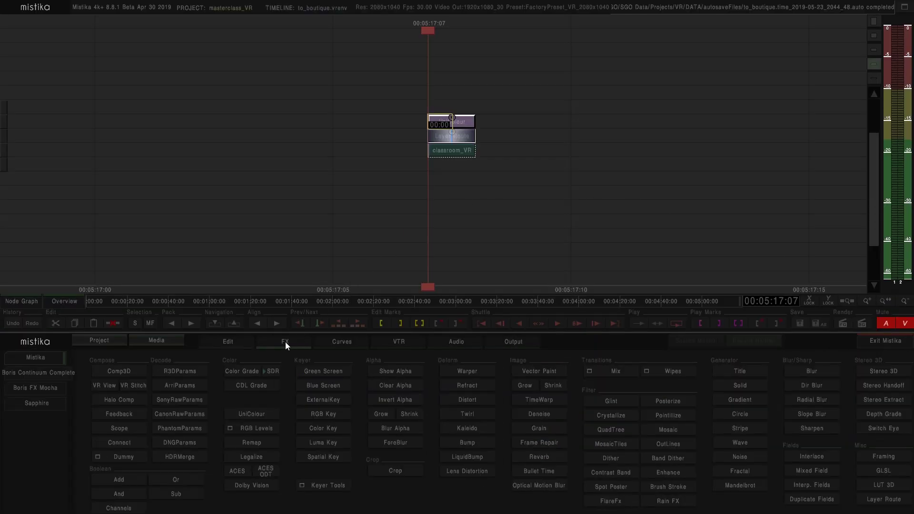
left_click(250, 370)
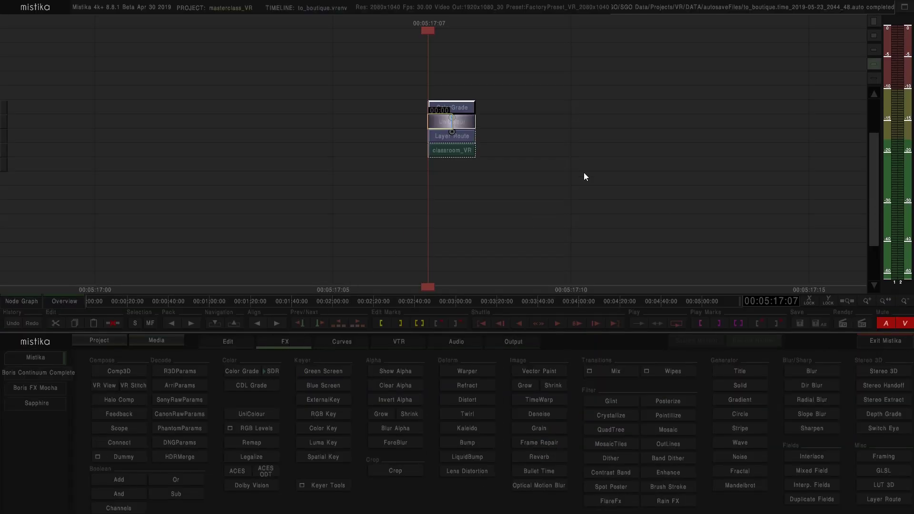
double_click(469, 112)
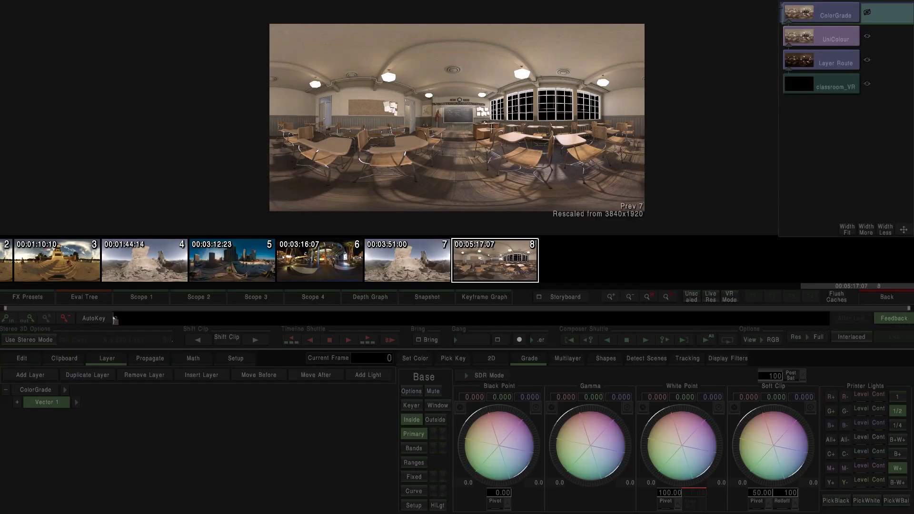
- Try drawing a freeform grading window in Planar mode around the classroom windows and desks, and shifting it sideways
left_click(433, 407)
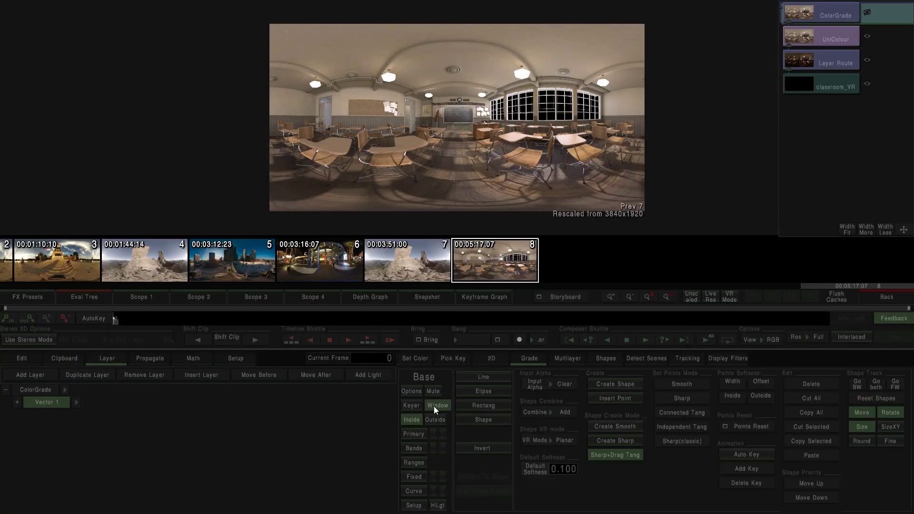
left_click(478, 420)
left_click(557, 442)
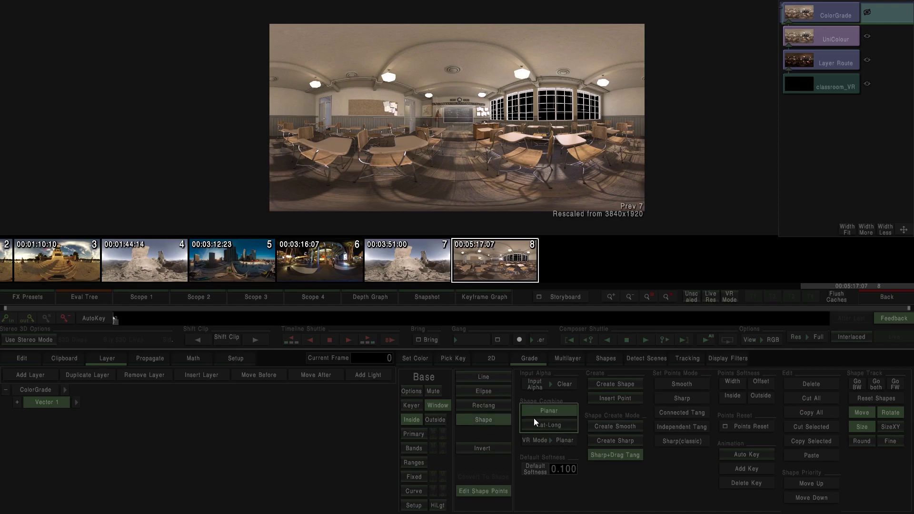
left_click(603, 386)
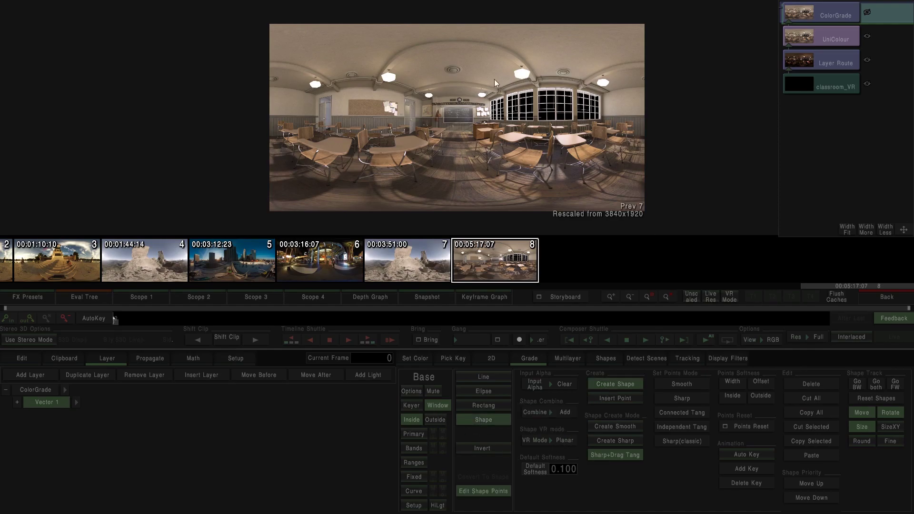
left_click(490, 97)
left_click(520, 88)
left_click(544, 87)
left_click(578, 88)
left_click(603, 94)
left_click(612, 118)
left_click(599, 155)
left_click(555, 154)
left_click(528, 139)
left_click(494, 146)
left_click(476, 148)
left_click(457, 134)
left_click(479, 104)
left_click(491, 97)
left_click_drag(577, 120, 549, 120)
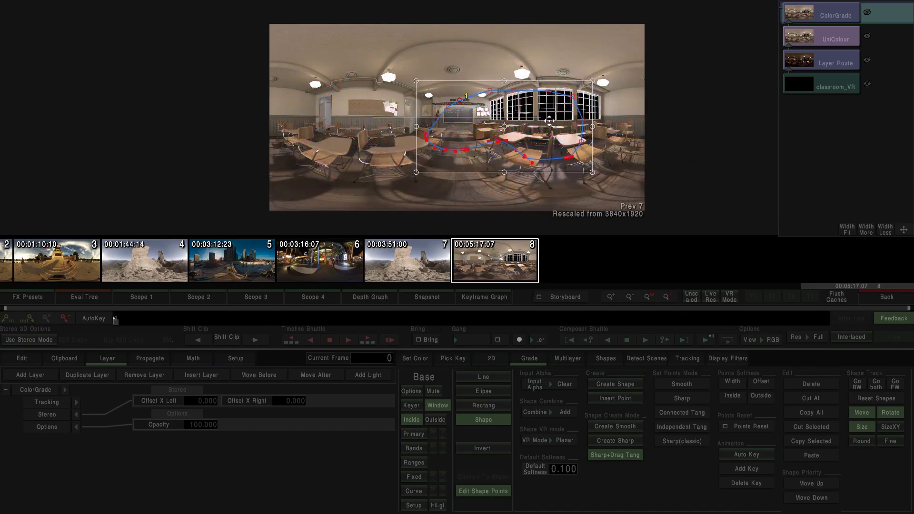
right_click(548, 121)
- Set the shape VR mode to Lat-Long and draw a four-point window shape around the classroom windows and desks
left_click(543, 439)
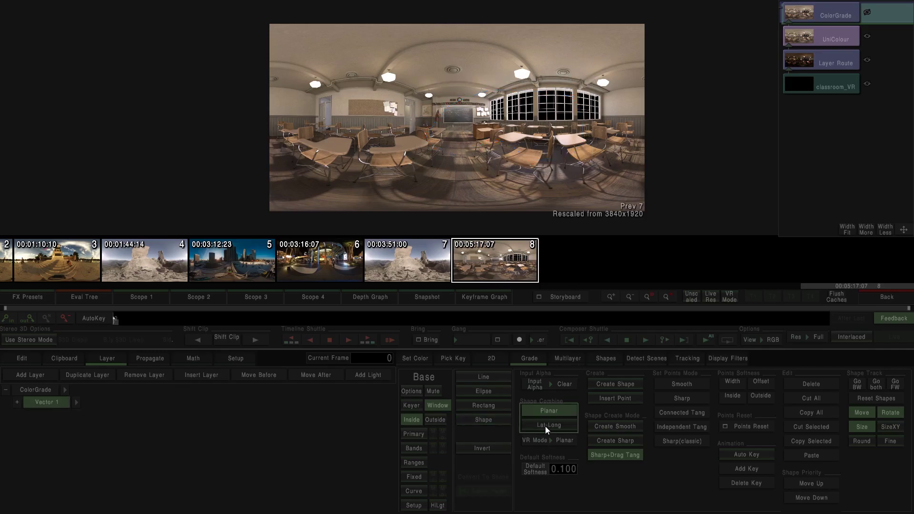
left_click(542, 426)
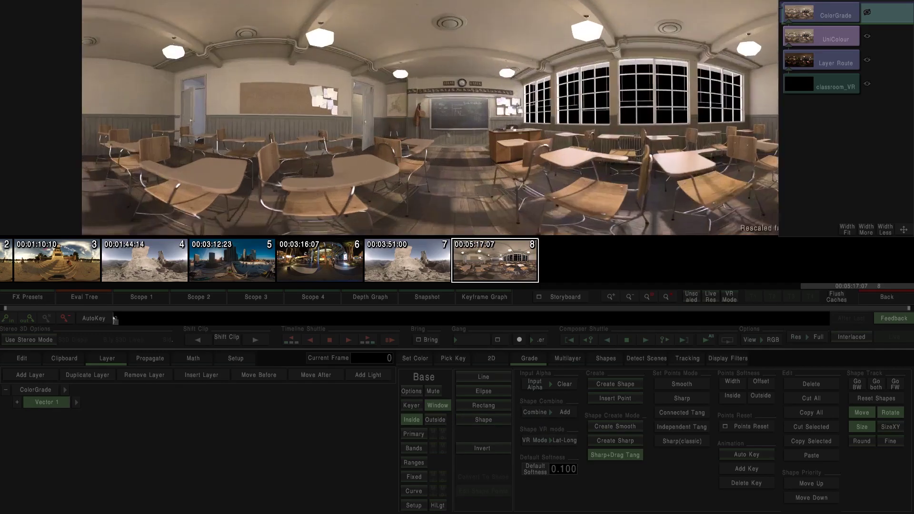
left_click(628, 384)
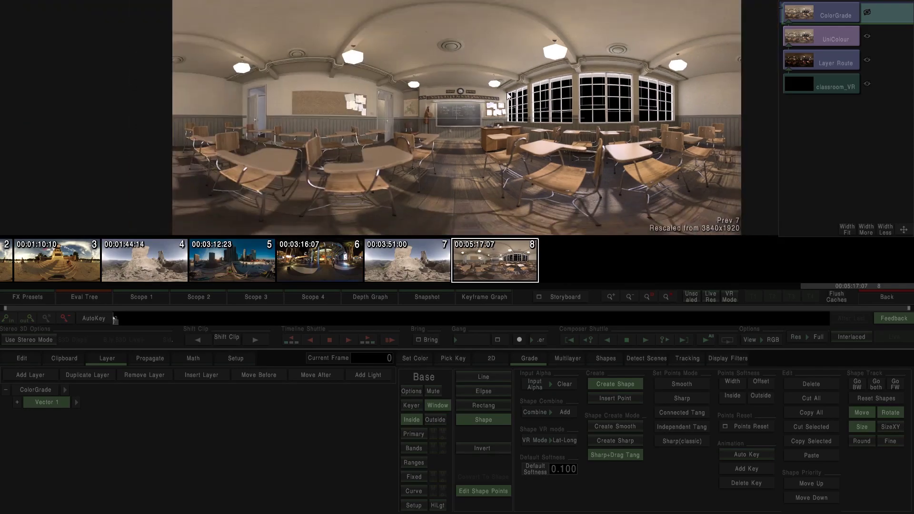
left_click(512, 91)
left_click(672, 86)
left_click(722, 166)
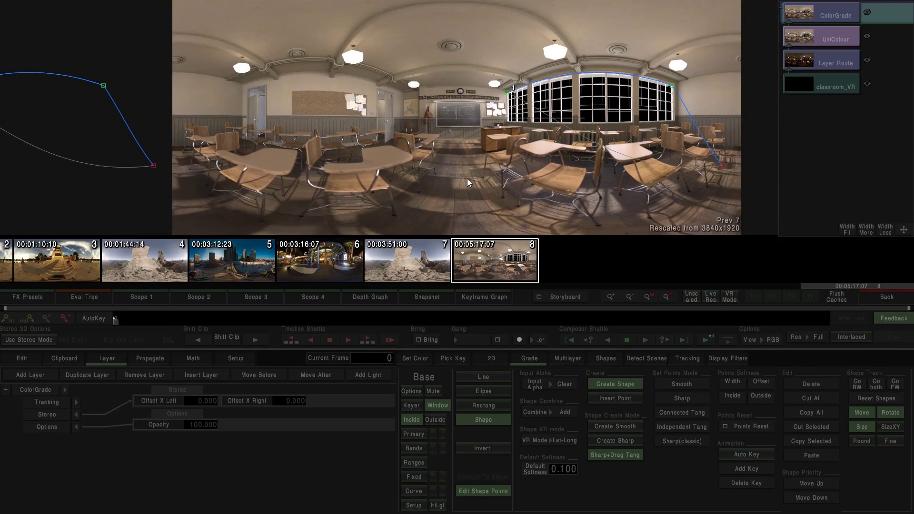
left_click(462, 164)
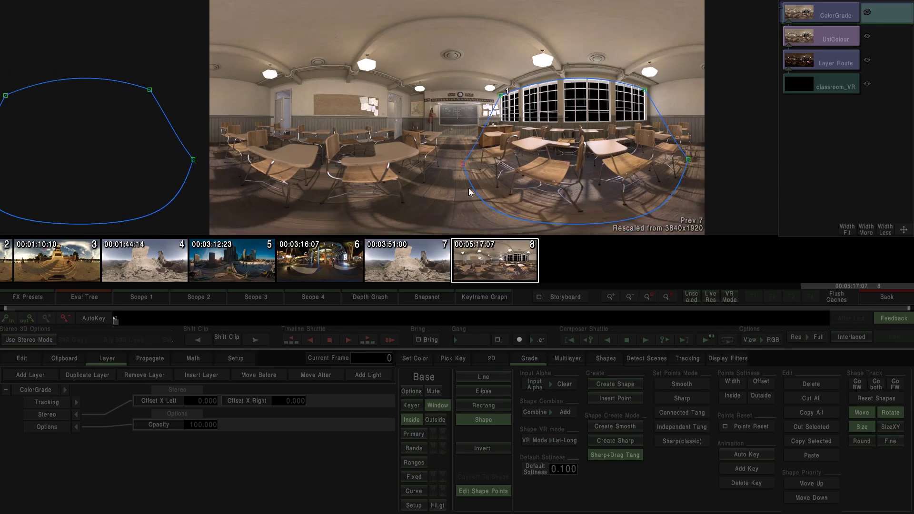
- Widen the edge softness of the Lat-Long shape at its lower points and its upper points
left_click_drag(445, 204, 703, 140)
left_click_drag(717, 380, 827, 382)
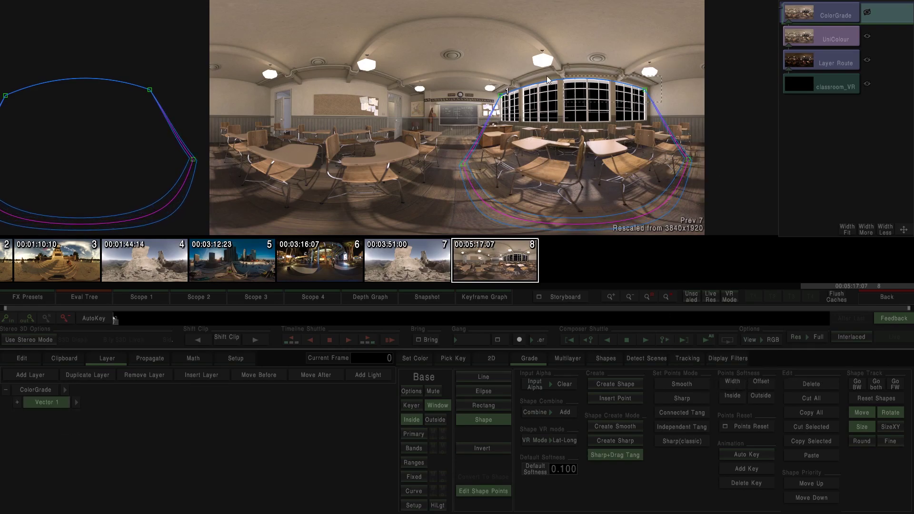
left_click_drag(725, 385, 774, 384)
scroll(457, 181, "down", 1)
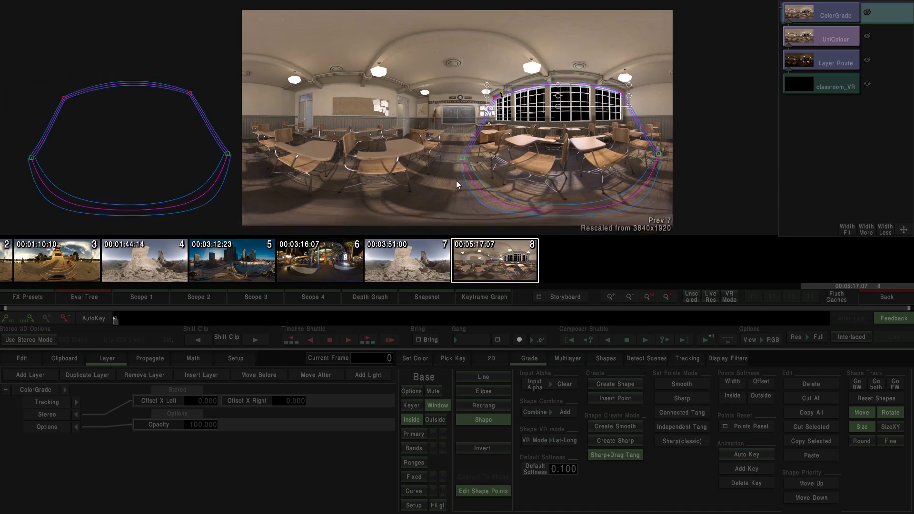
scroll(473, 160, "up", 4)
scroll(458, 141, "up", 2)
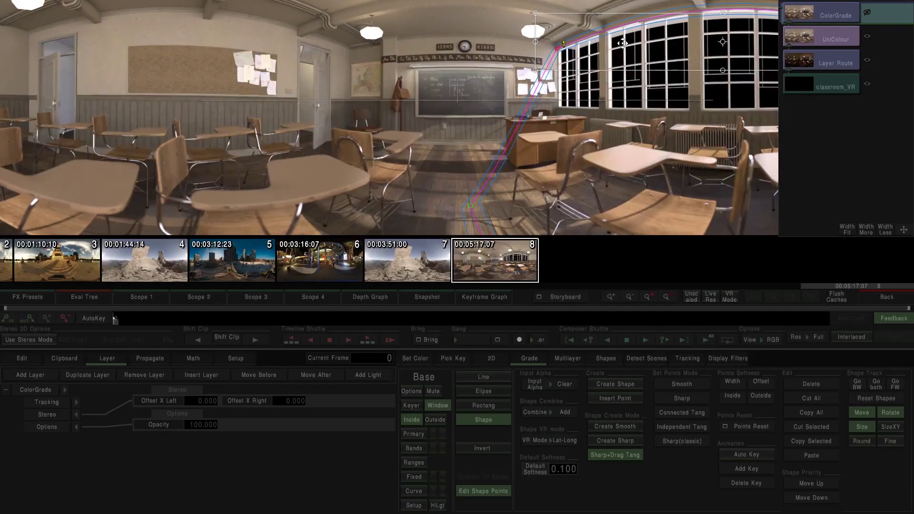
scroll(573, 145, "down", 1)
scroll(573, 146, "down", 1)
- Lower the primary Gamma inside the window shape to -8.661 in all three channels
left_click(414, 434)
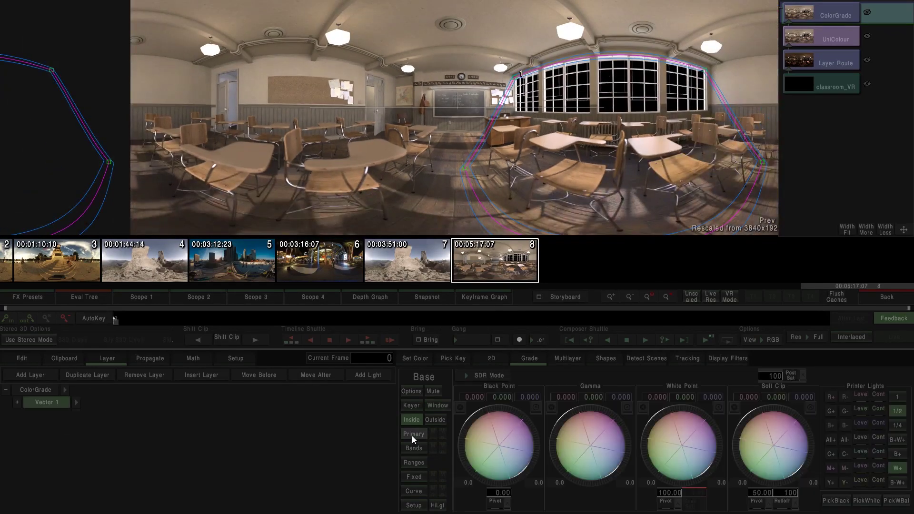
scroll(581, 130, "up", 1)
left_click_drag(580, 130, 453, 118)
left_click_drag(579, 435, 614, 423)
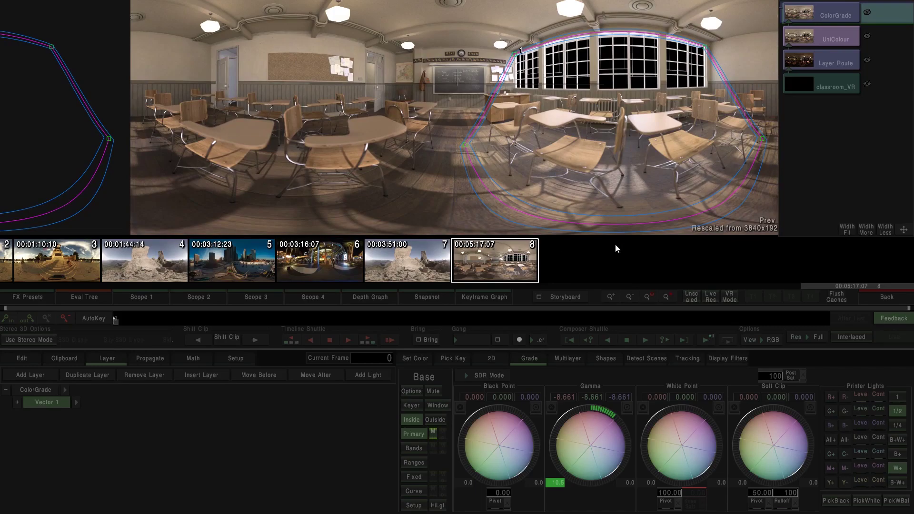
- Add a second vector to the Color Grade and look around the graded desks and windows in VR mode
left_click(42, 376)
left_click_drag(611, 146, 449, 110)
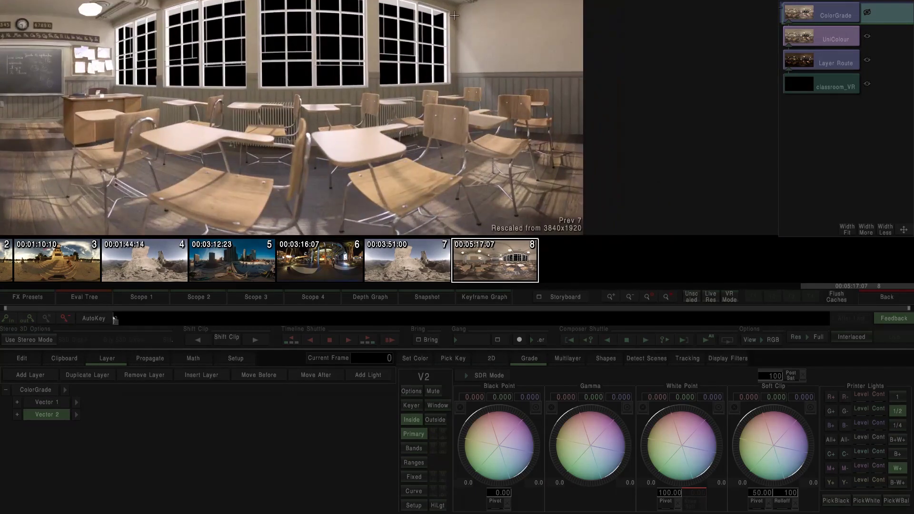
left_click(729, 297)
left_click_drag(842, 59, 864, 48)
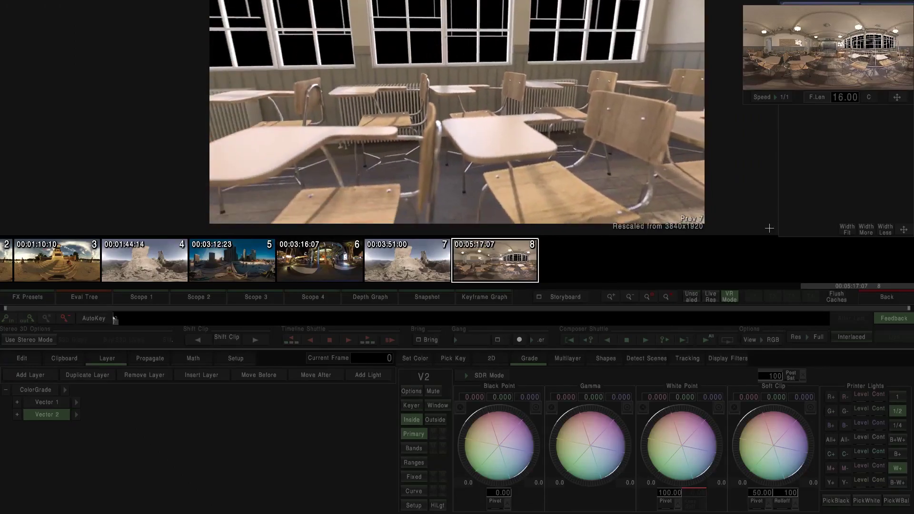
left_click(729, 296)
- Add a Blur effect above the Color Grade and open its settings
left_click(874, 296)
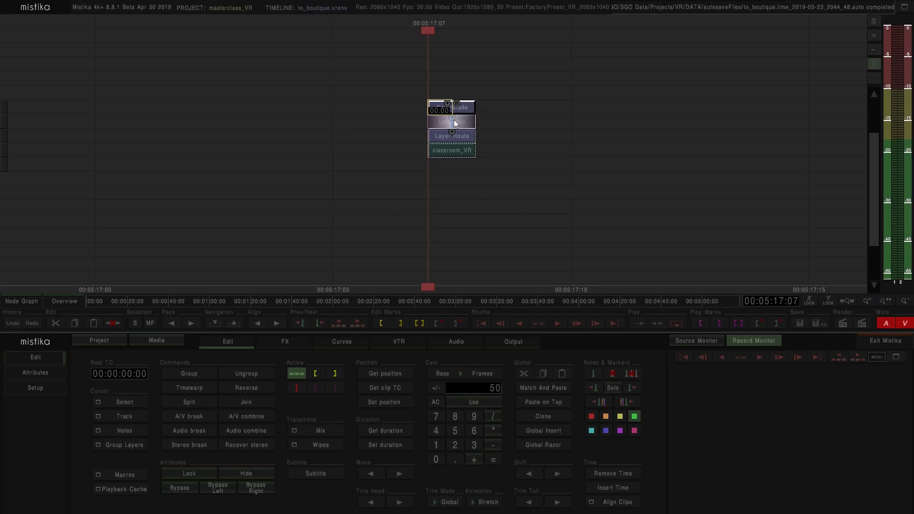
left_click(286, 343)
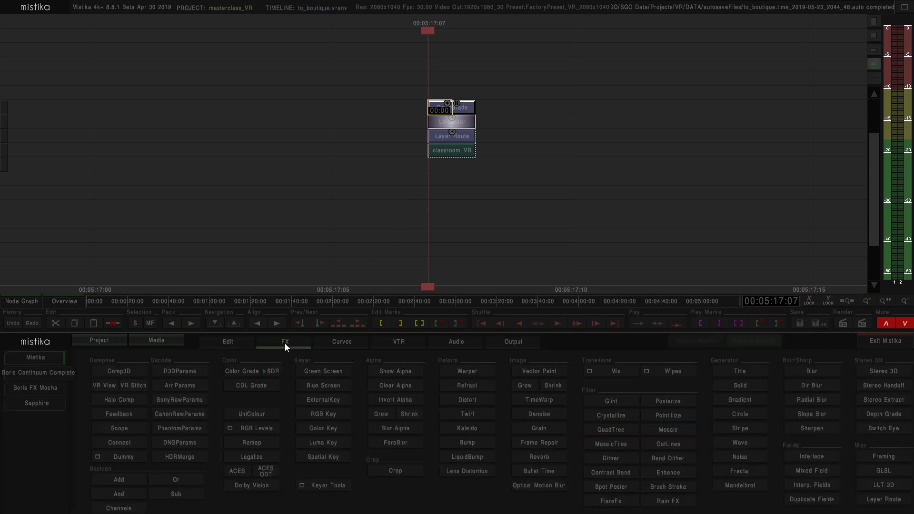
double_click(469, 107)
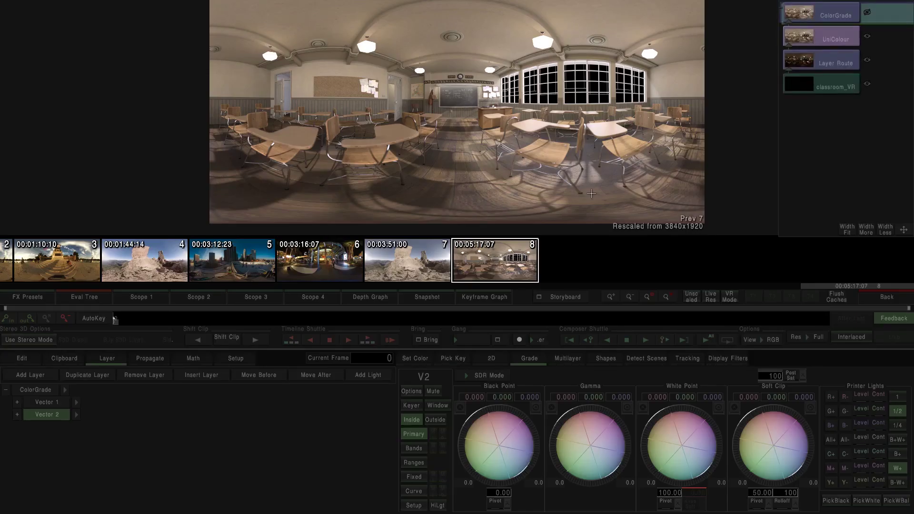
left_click(887, 297)
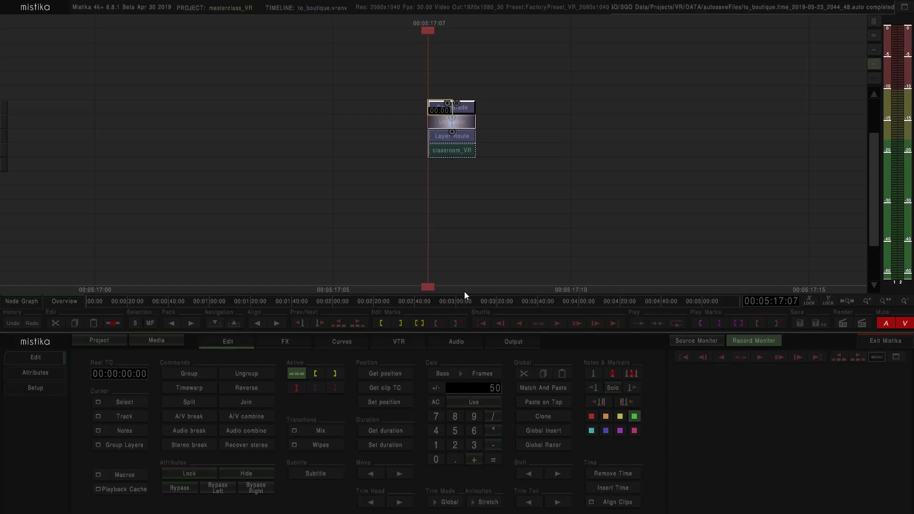
left_click(285, 341)
left_click(797, 370)
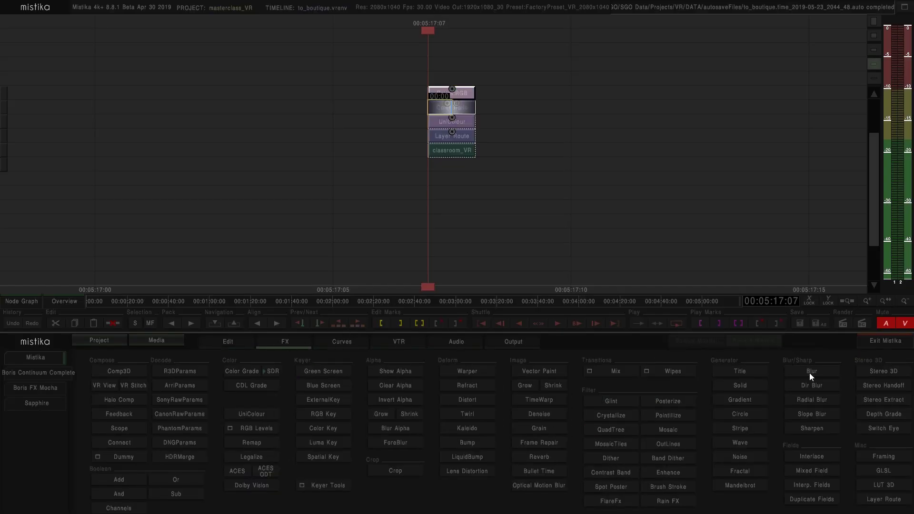
double_click(463, 92)
- Set the blur Radius to 72 and inspect the floor near the image's side seam in VR mode
left_click_drag(198, 430, 474, 424)
left_click_drag(192, 428, 328, 423)
left_click(727, 299)
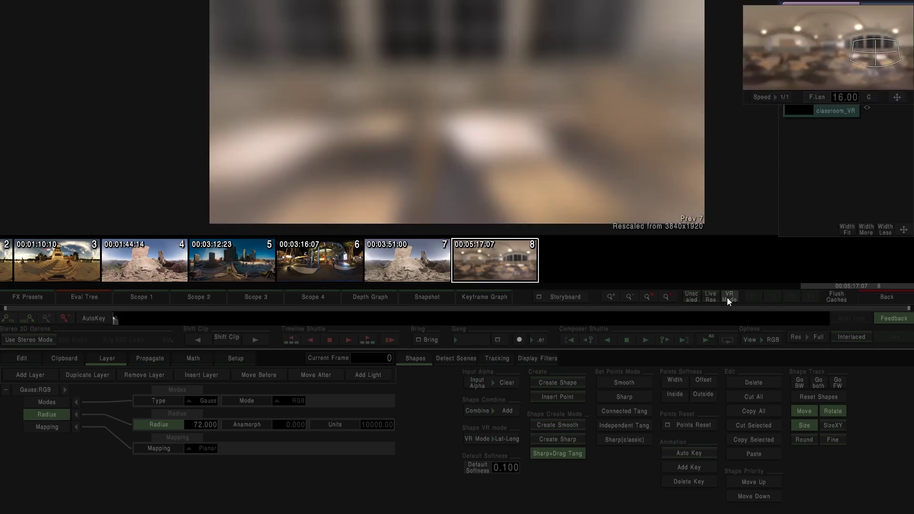
left_click_drag(875, 53, 744, 66)
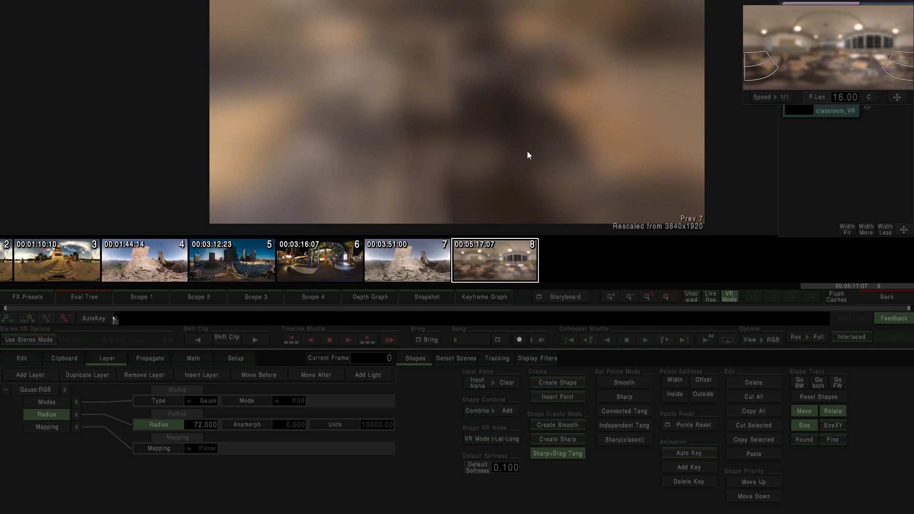
- Set the blur's mapping to LatLong and inspect the floor across the image seam in VR mode
left_click_drag(755, 67, 759, 68)
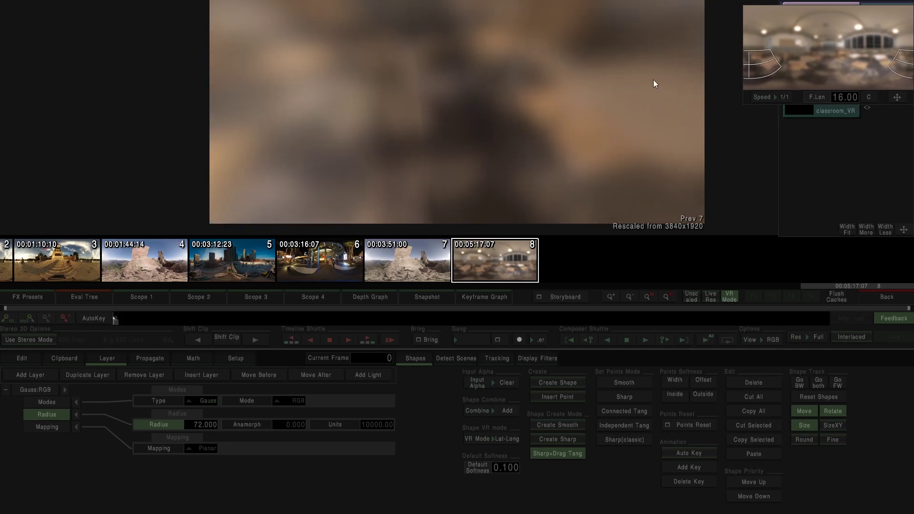
left_click(161, 450)
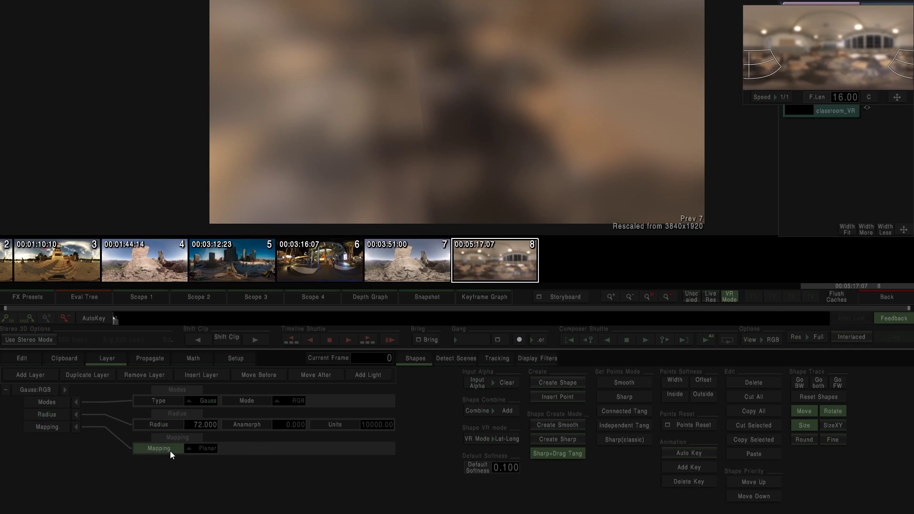
left_click(202, 448)
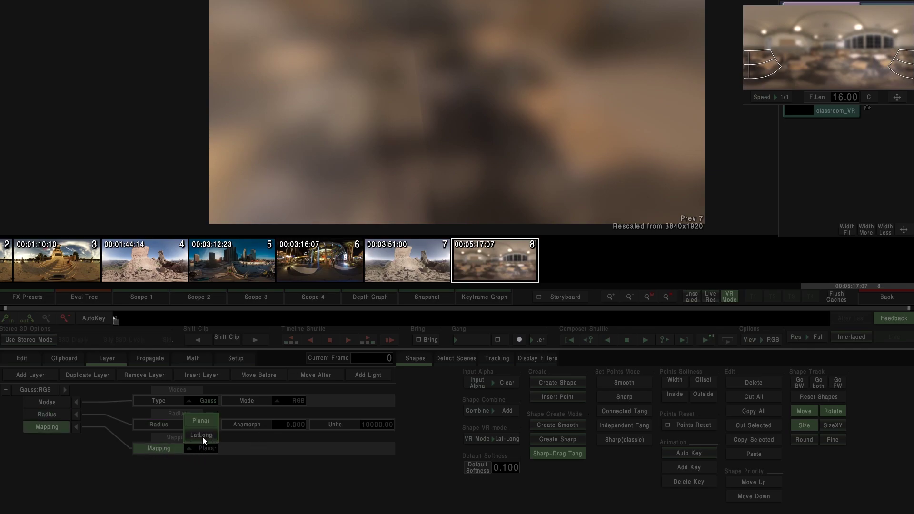
left_click(203, 439)
mouse_move(760, 67)
left_mouse_down()
mouse_move(756, 74)
mouse_move(775, 76)
left_mouse_up()
left_click(859, 300)
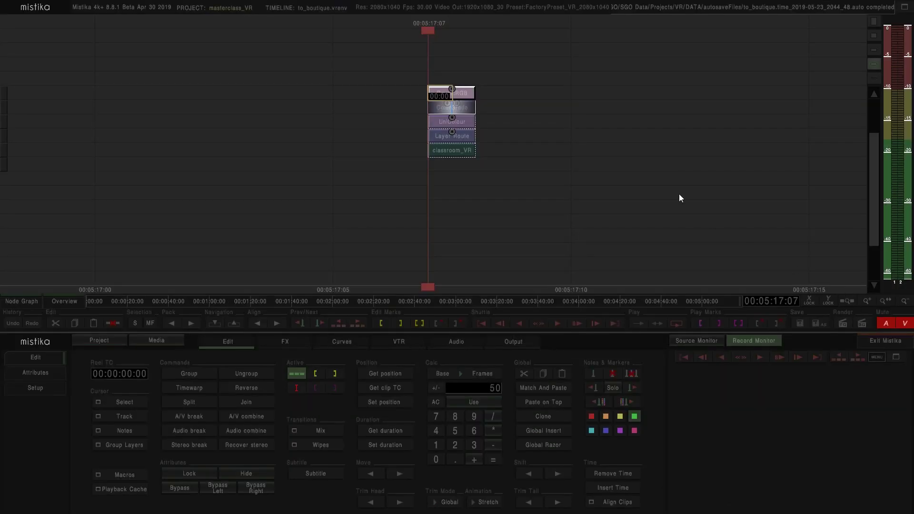
- Replace the Blur on the classroom stack with a Sharpen effect and open its settings with VR mode off
left_click(450, 94)
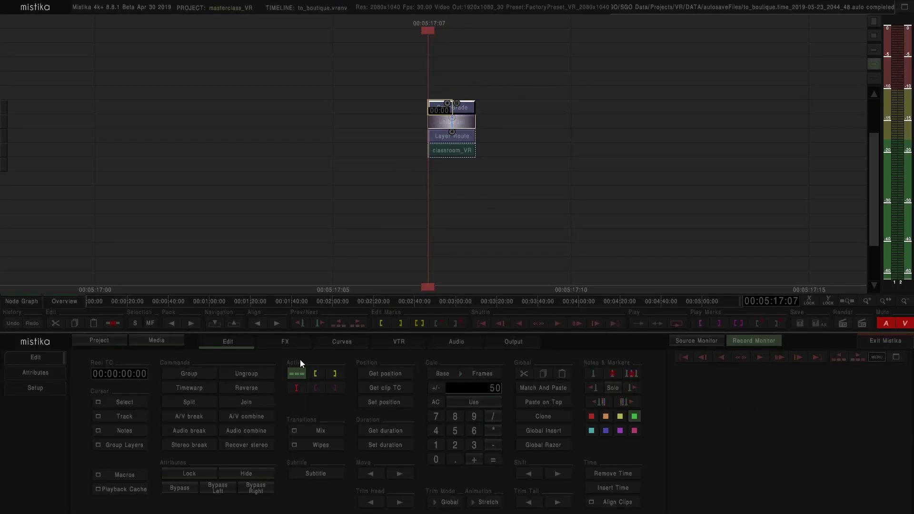
left_click(286, 343)
left_click(796, 425)
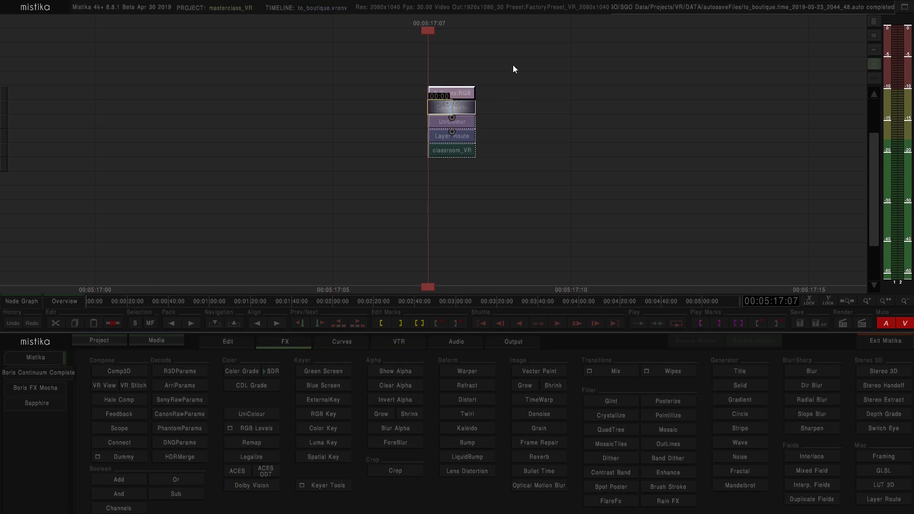
double_click(452, 92)
left_click(731, 299)
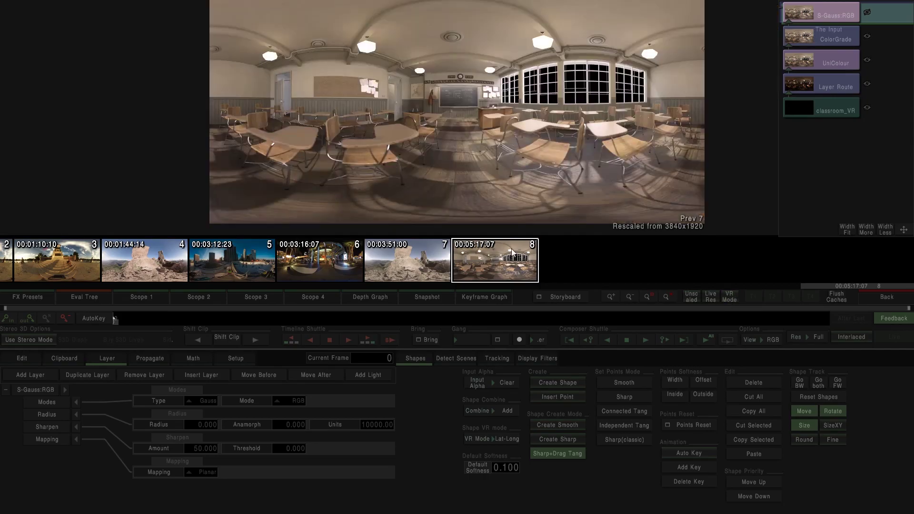
- Set the Sharpen's mapping to LatLong and its Radius to 20, comparing the image with the effect on and off
left_click(204, 476)
left_click(201, 458)
left_click_drag(192, 424, 278, 425)
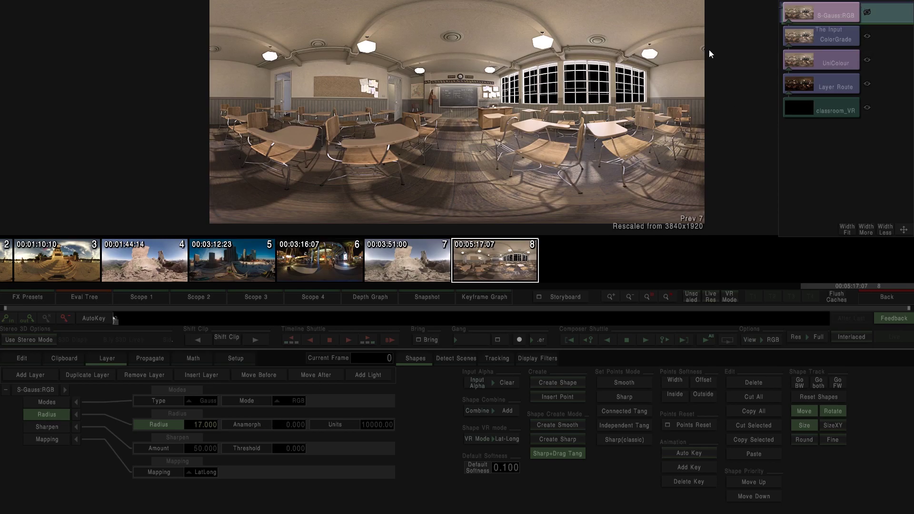
left_click(867, 13)
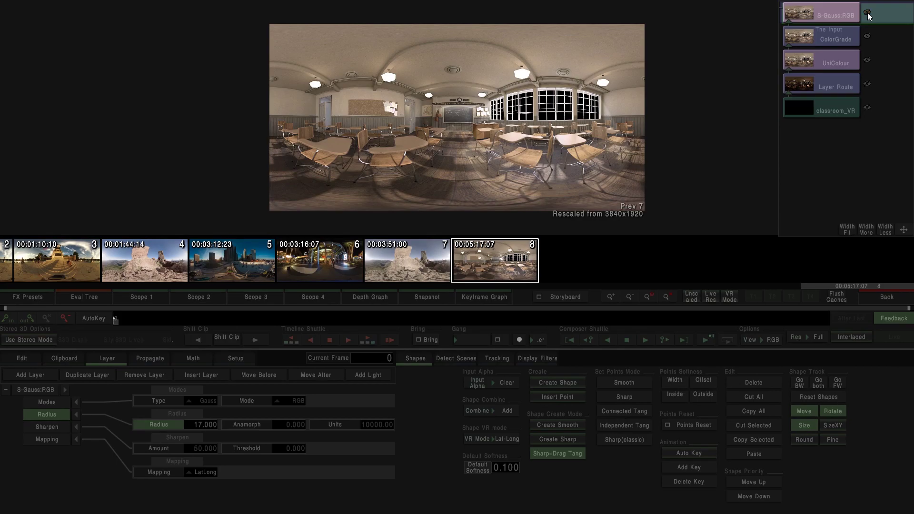
left_click(196, 425)
type("20")
key("Return")
left_click(875, 296)
- Select the main sequence's clips without the classroom stack, open the render settings and set the edit marks around the selection
scroll(444, 187, "down", 6)
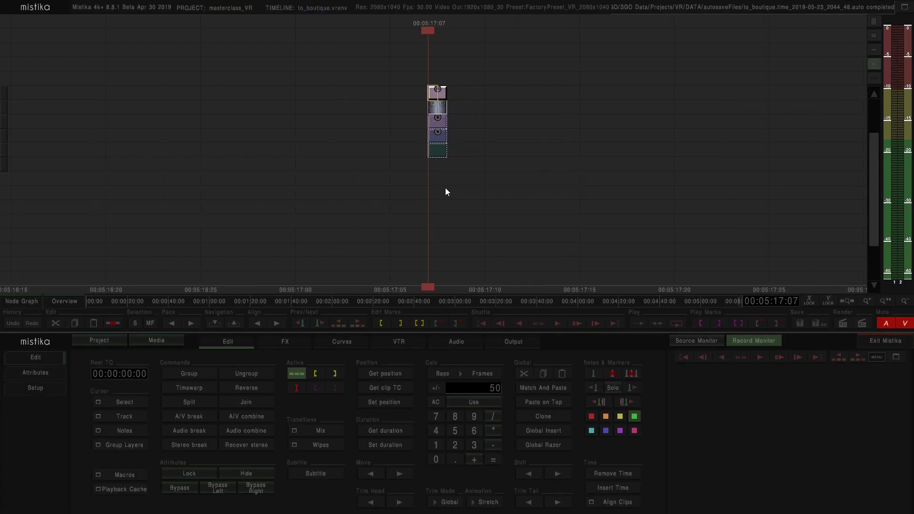
scroll(428, 189, "down", 3)
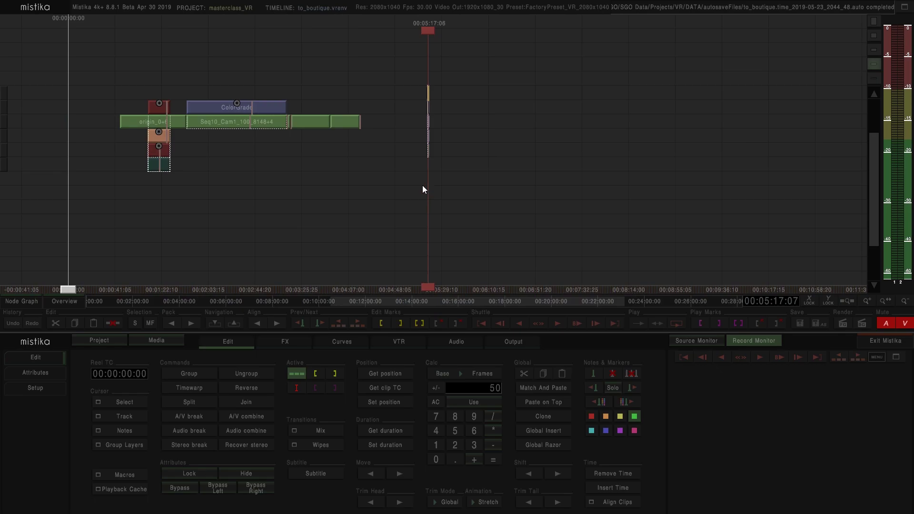
left_click_drag(211, 189, 328, 187)
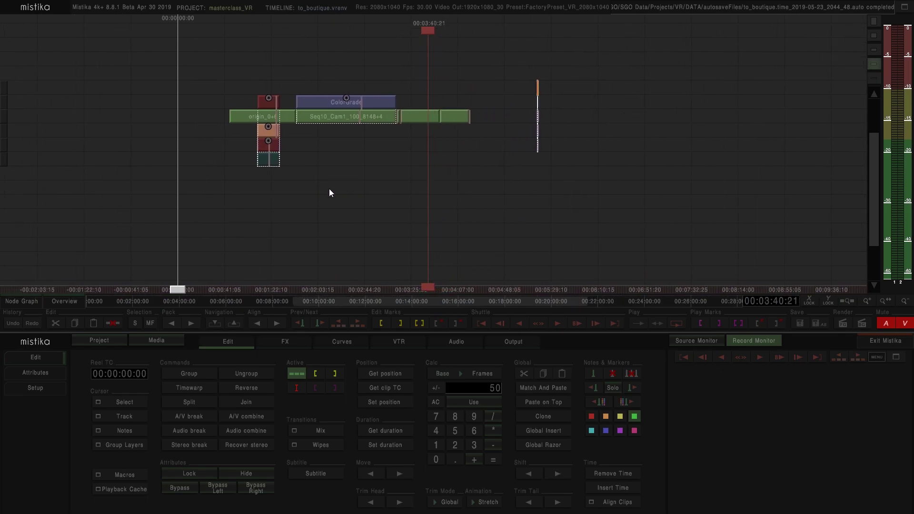
left_click_drag(233, 207, 308, 102)
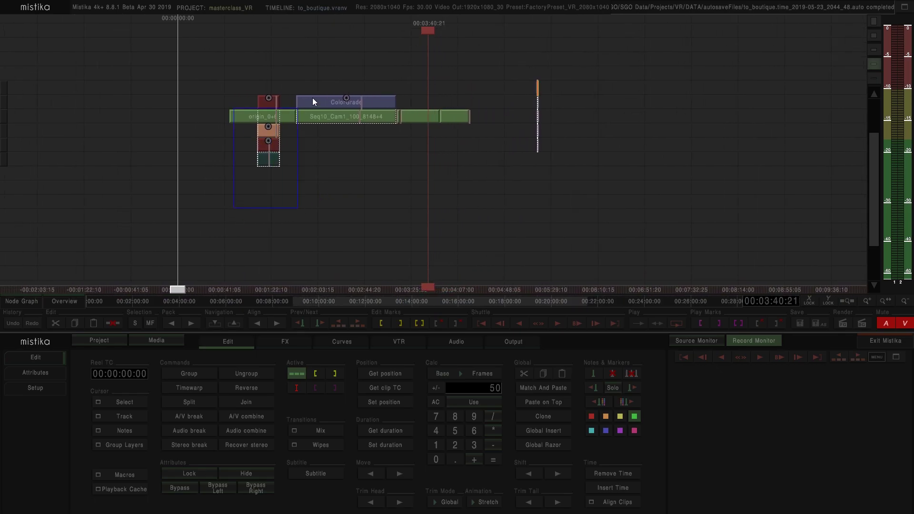
left_click_drag(463, 45, 461, 47)
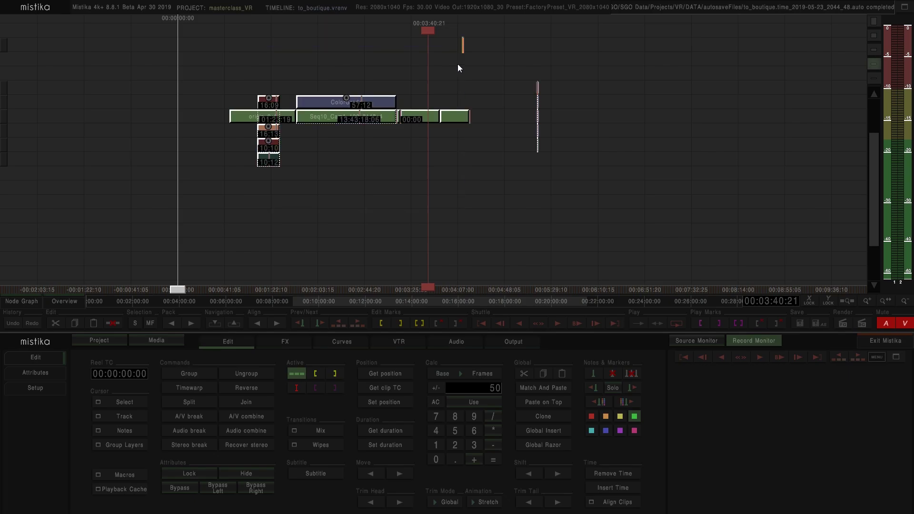
left_click(500, 344)
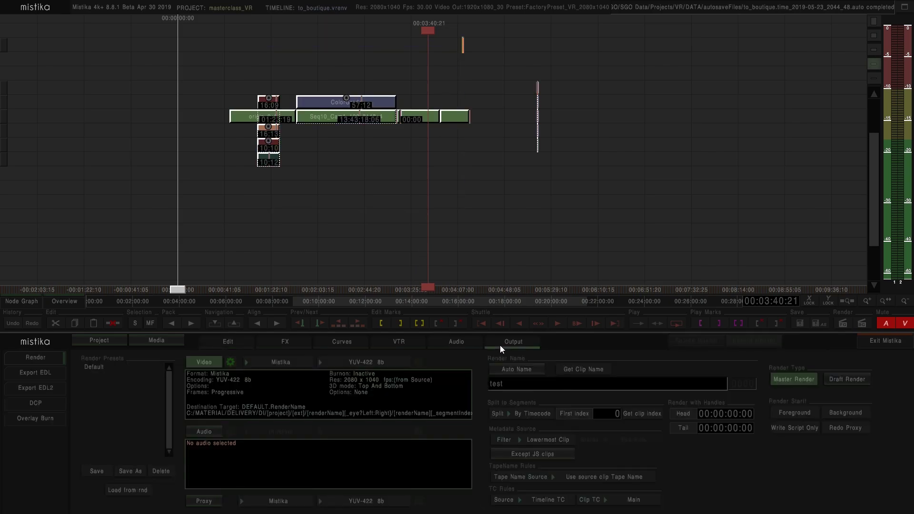
left_click(275, 362)
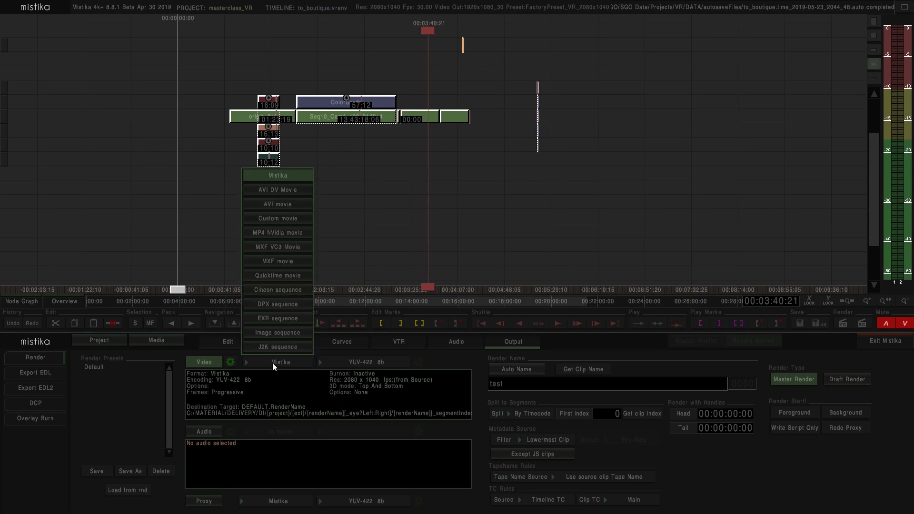
left_click(429, 197)
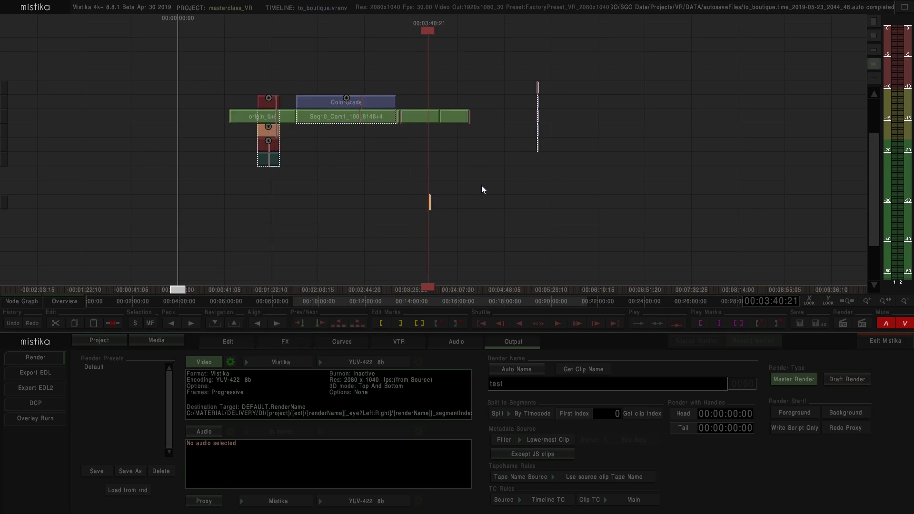
left_click_drag(236, 67, 233, 68)
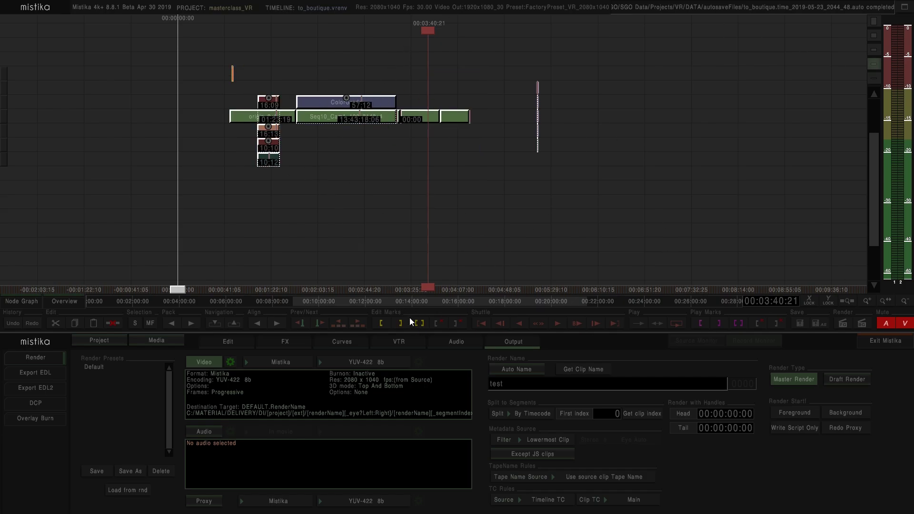
left_click(421, 324)
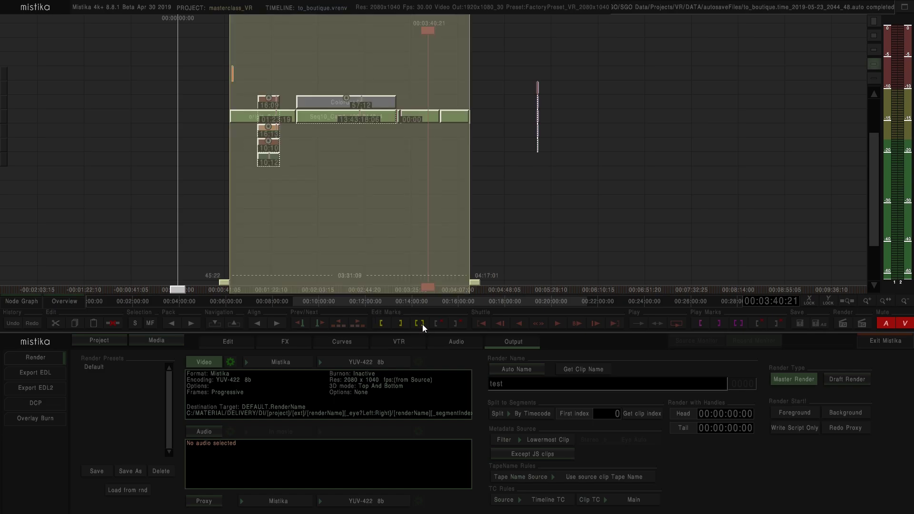
- Set the render's stereo mode to Top And Bottom in the video setup
left_click(265, 366)
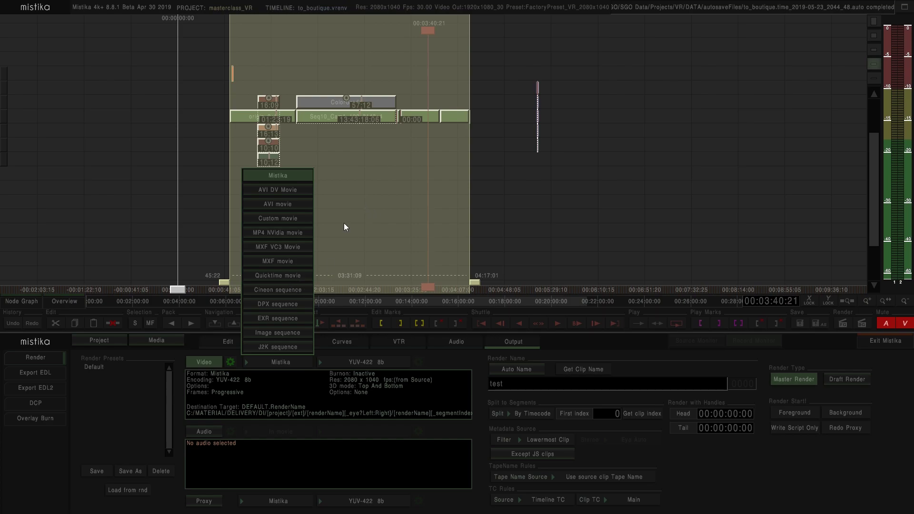
left_click(363, 215)
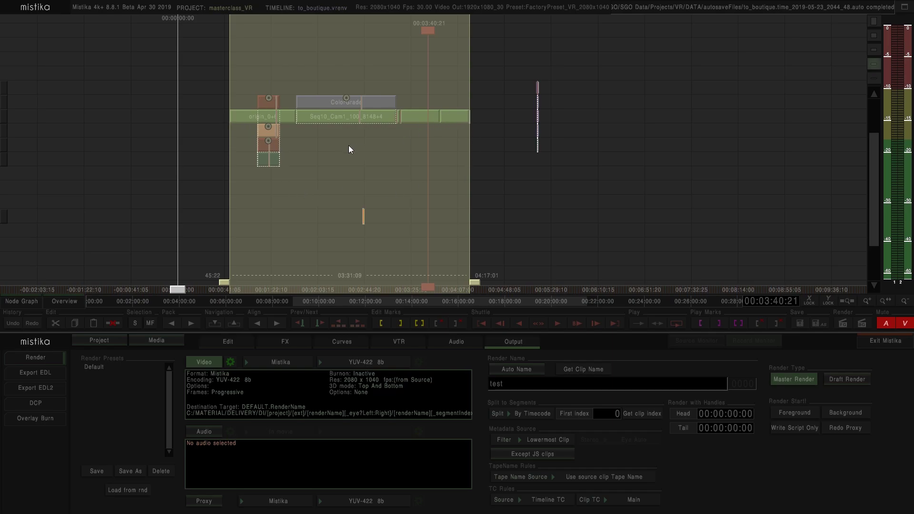
left_click(230, 363)
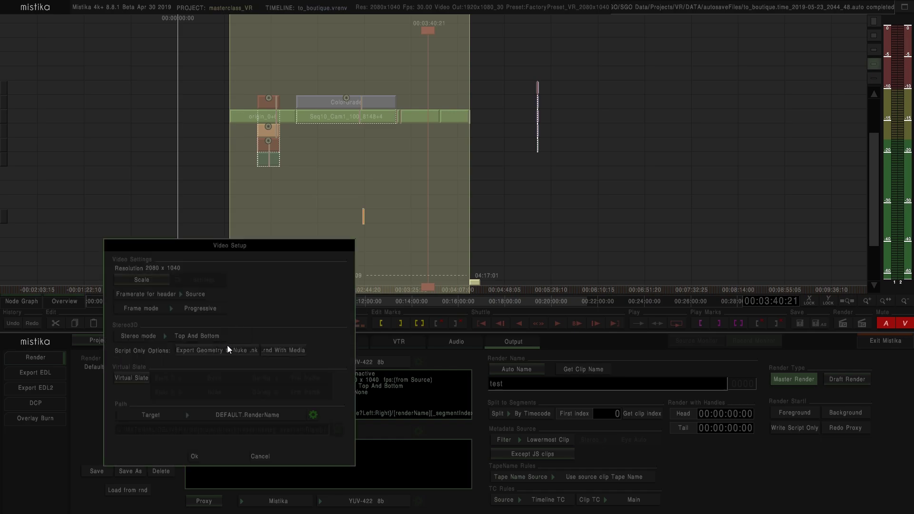
left_click(164, 337)
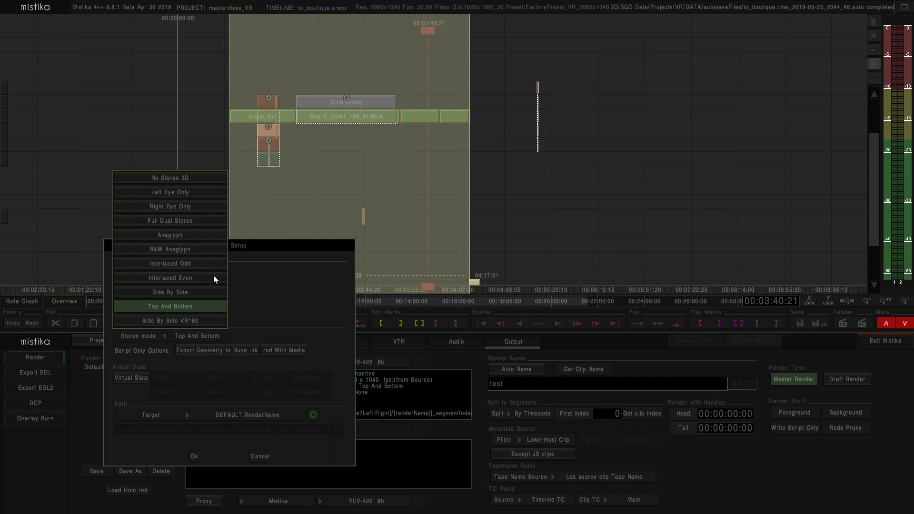
left_click(170, 307)
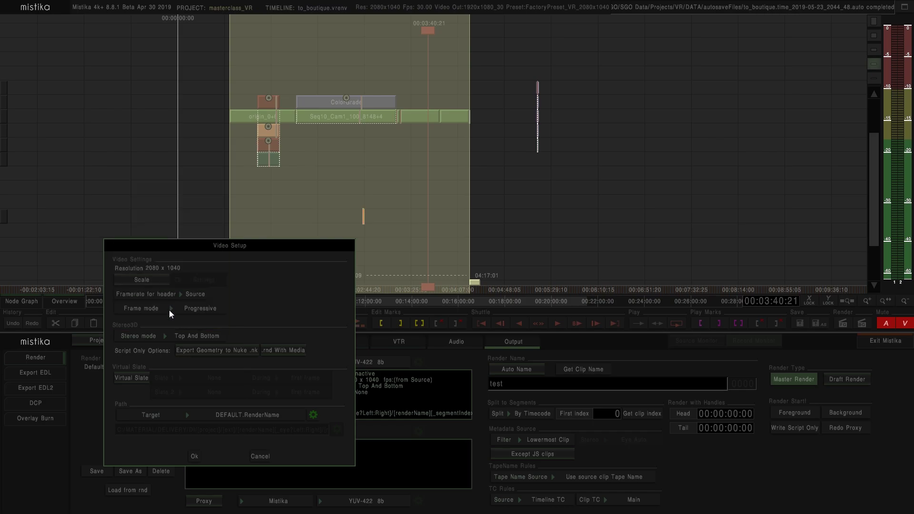
left_click(194, 456)
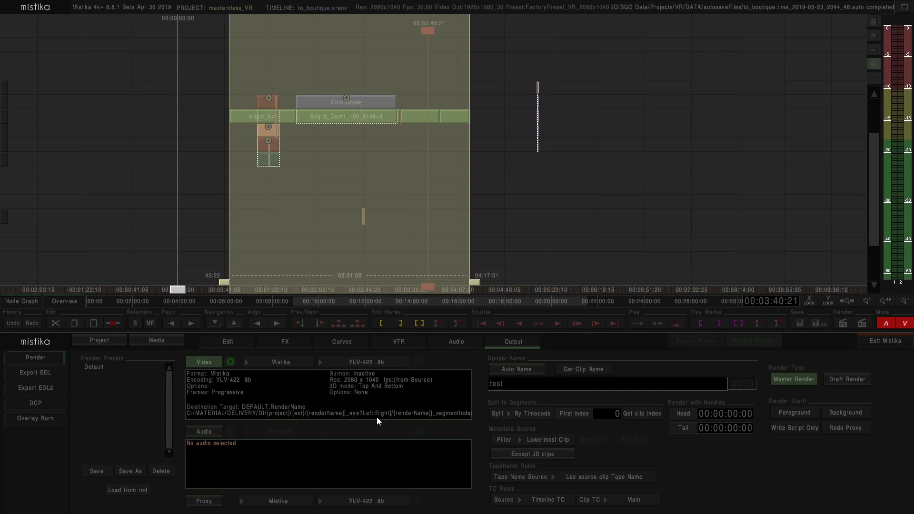
- Set the render's video format to Quicktime movie with the MOV ProRes HQ codec
left_click(289, 362)
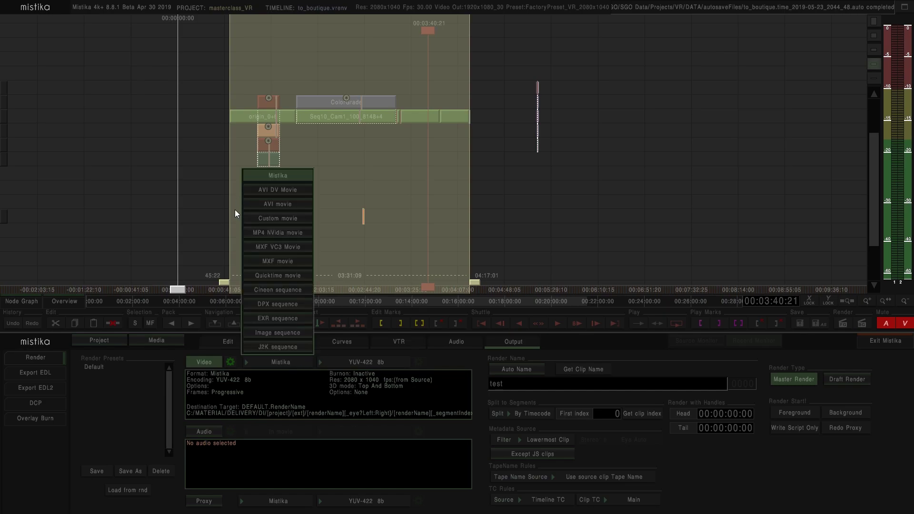
left_click(288, 275)
left_click(352, 357)
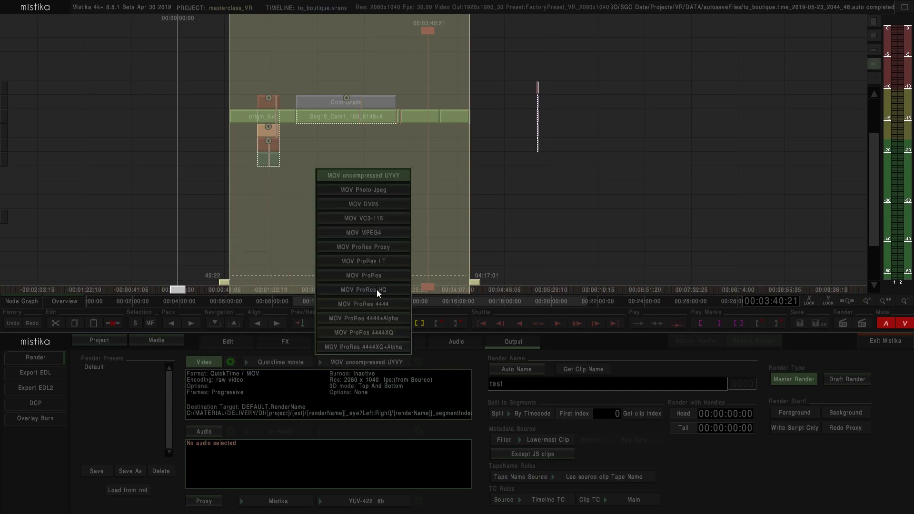
left_click(376, 289)
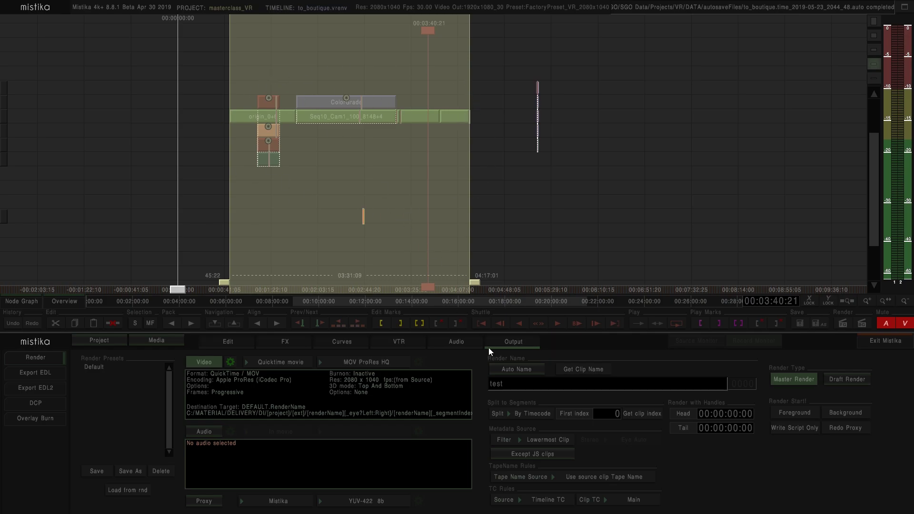
- Try the As Single render split, return it to By Timecode and review the timecode source options
left_click(524, 414)
left_click(521, 357)
left_click(508, 415)
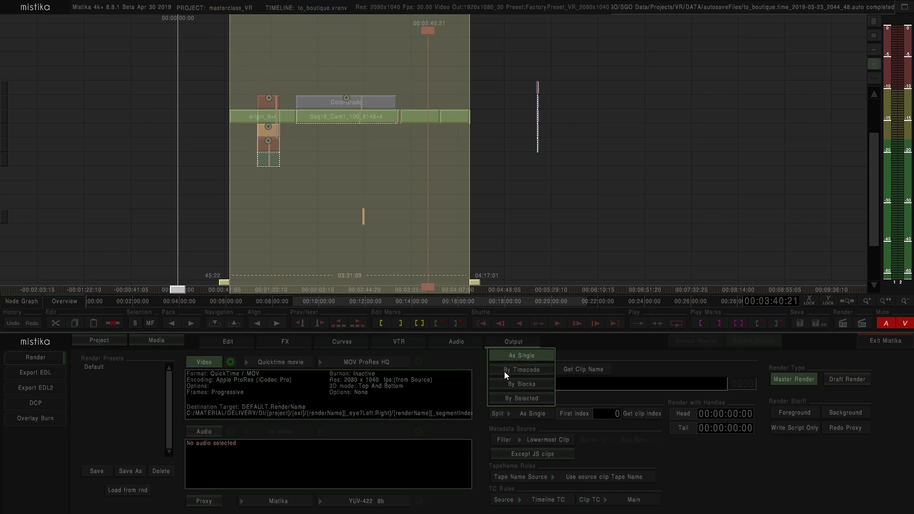
left_click(523, 370)
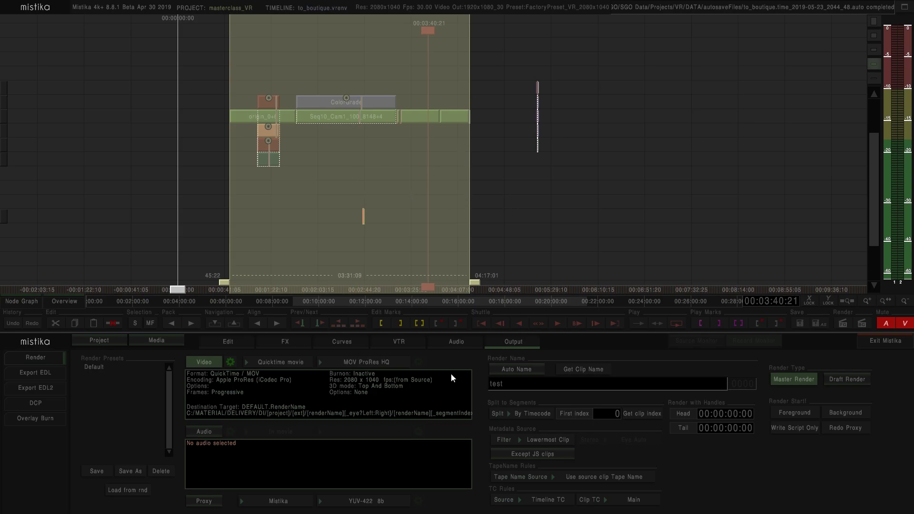
left_click(555, 500)
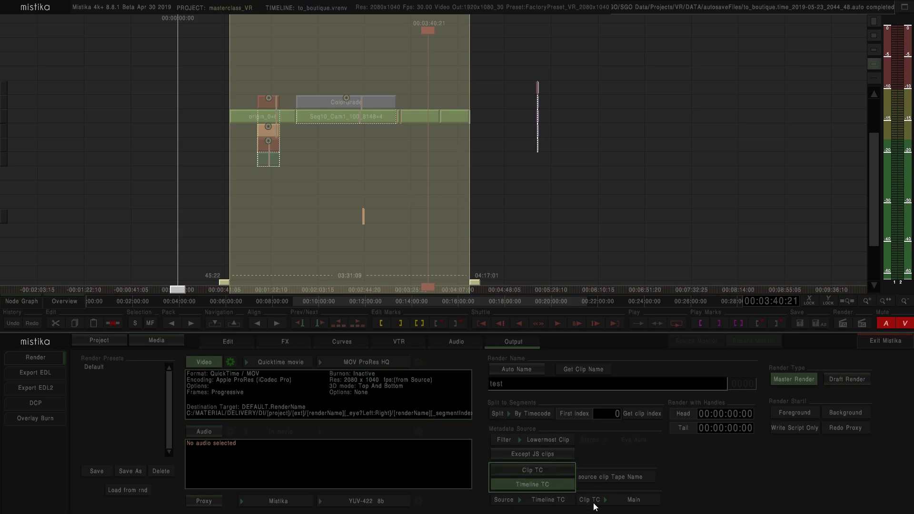
left_click(684, 500)
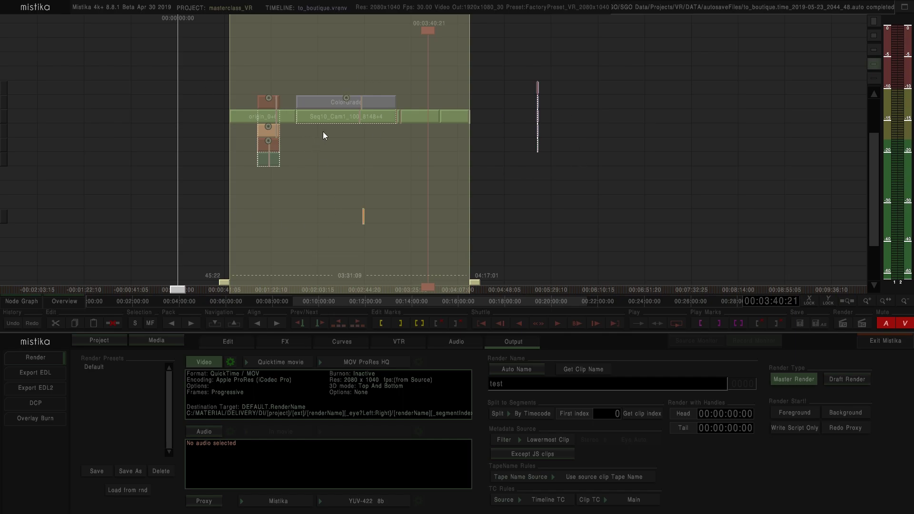
- Enter the Pro Original Videos group on the timeline and select its VR Stitch effect
scroll(410, 129, "up", 5)
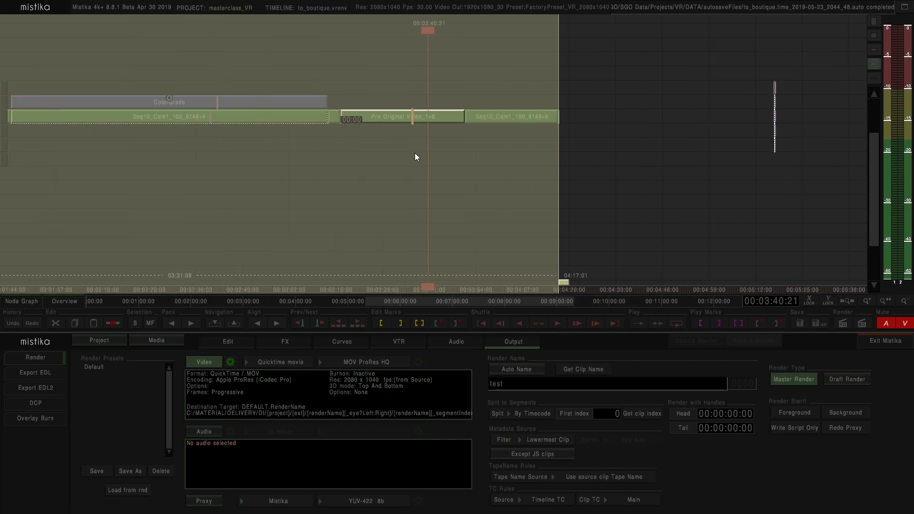
left_click(215, 323)
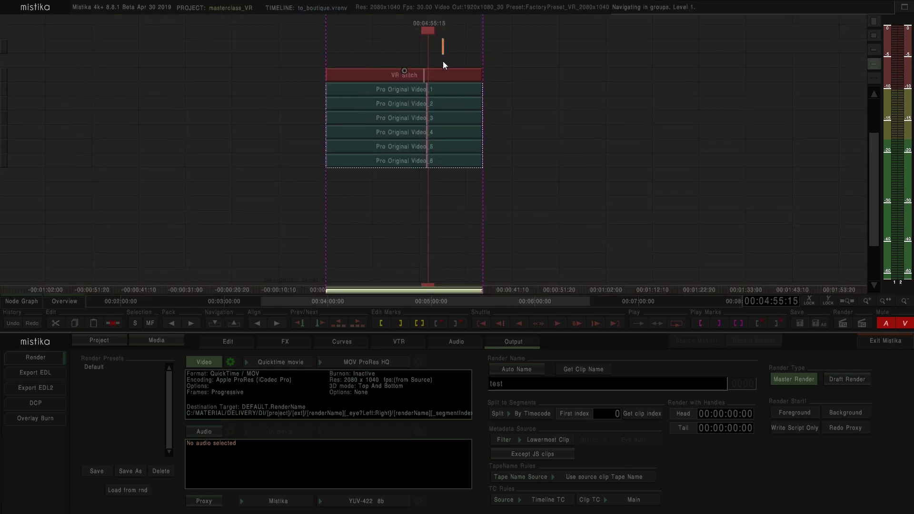
left_click(442, 72)
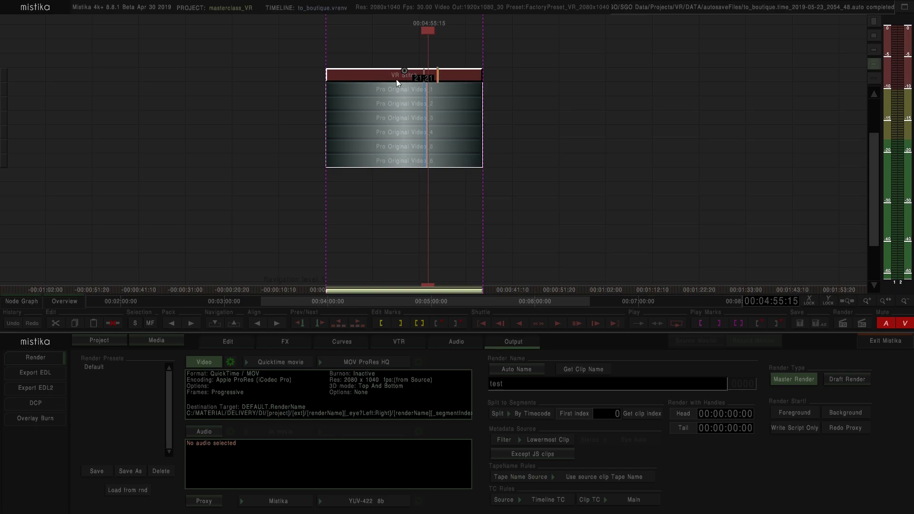
- Open the VR Stitch effect and examine its options, vignetting and optical flow parameters
double_click(396, 79)
left_click(64, 390)
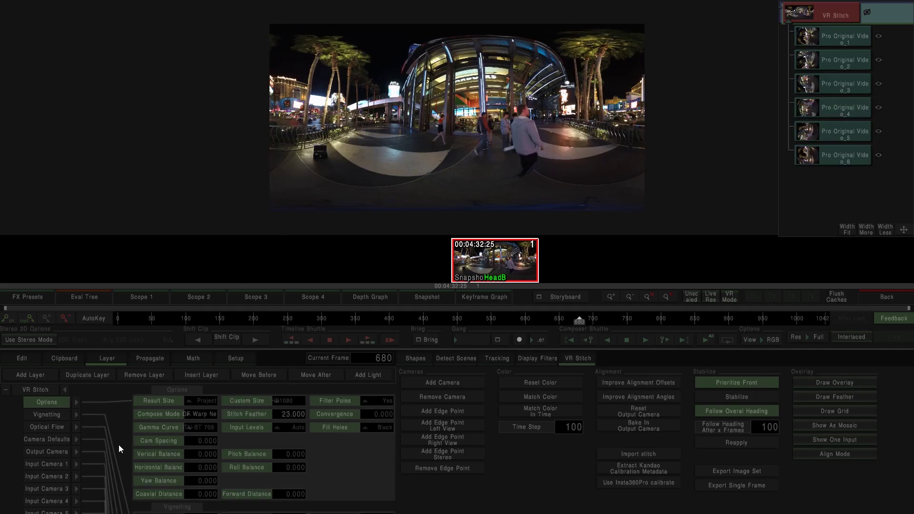
left_click_drag(246, 467, 243, 392)
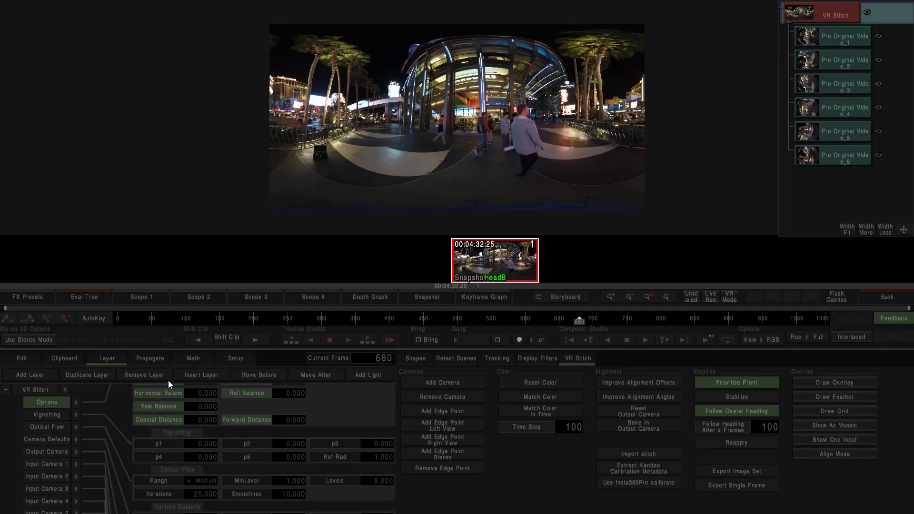
left_click_drag(167, 402, 161, 481)
left_click(66, 390)
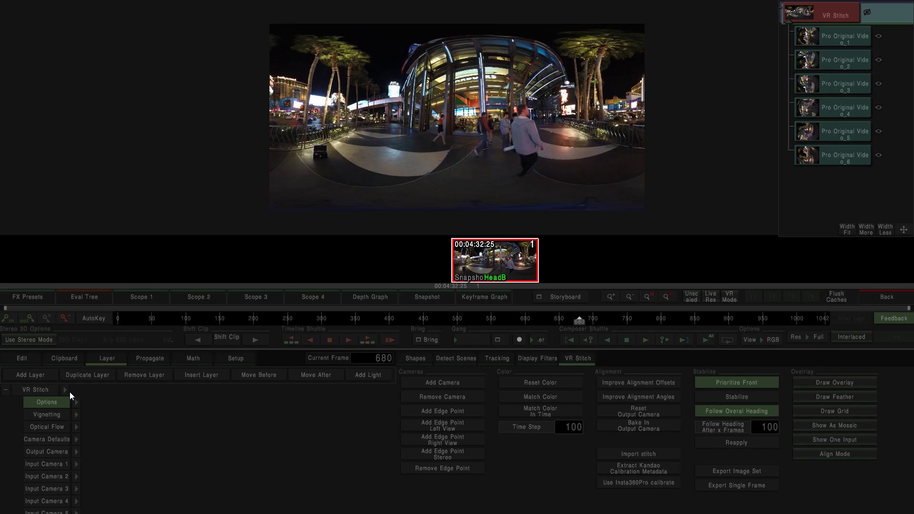
left_click(893, 295)
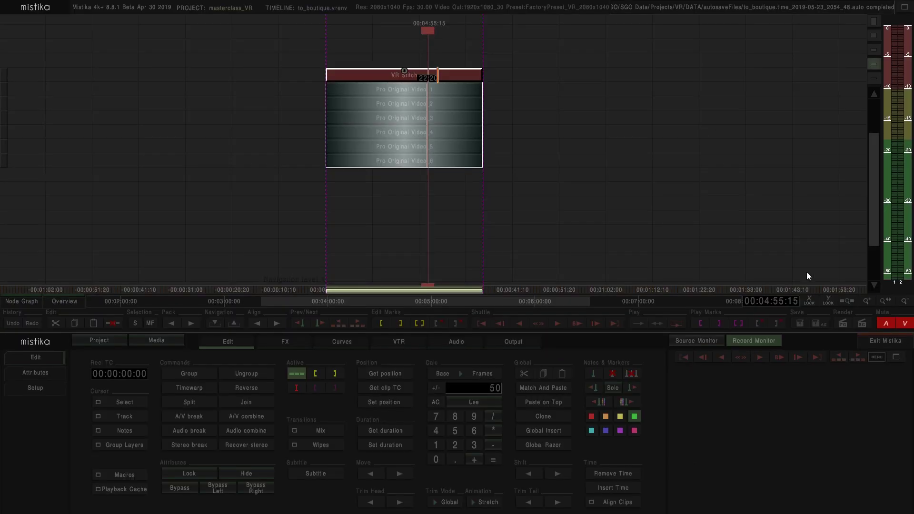
- Leave the Pro Original Videos group and set the edit marks around the origin_0+6 clip
left_click(240, 321)
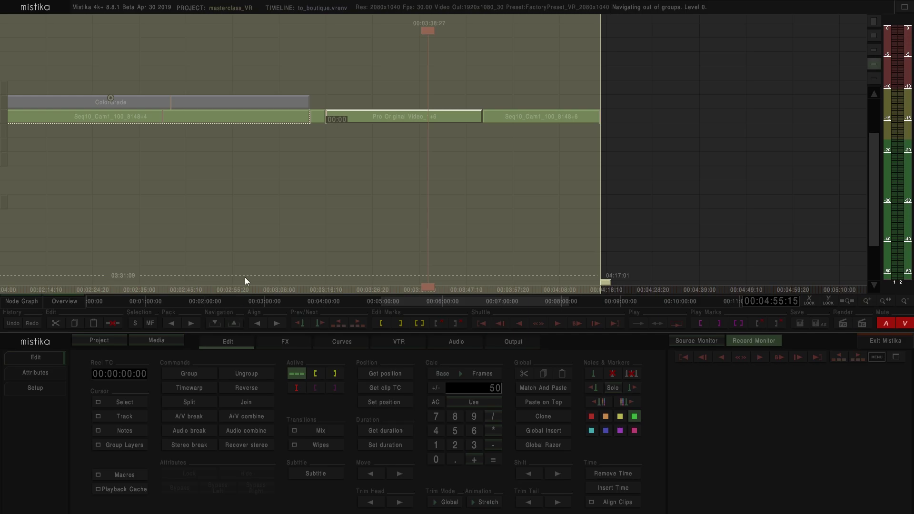
left_click_drag(364, 230, 547, 87)
left_click(419, 324)
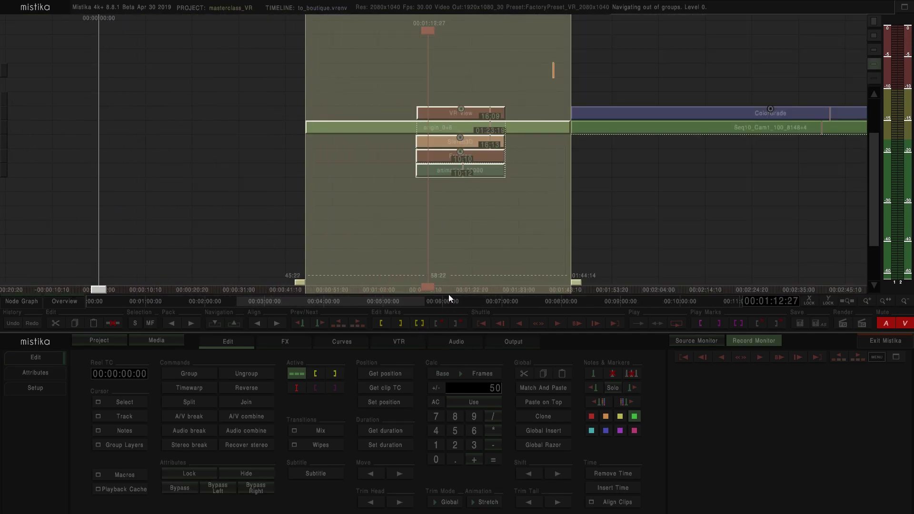
- Review the available stereo modes in the render's video setup, keeping Top And Bottom
left_click(513, 341)
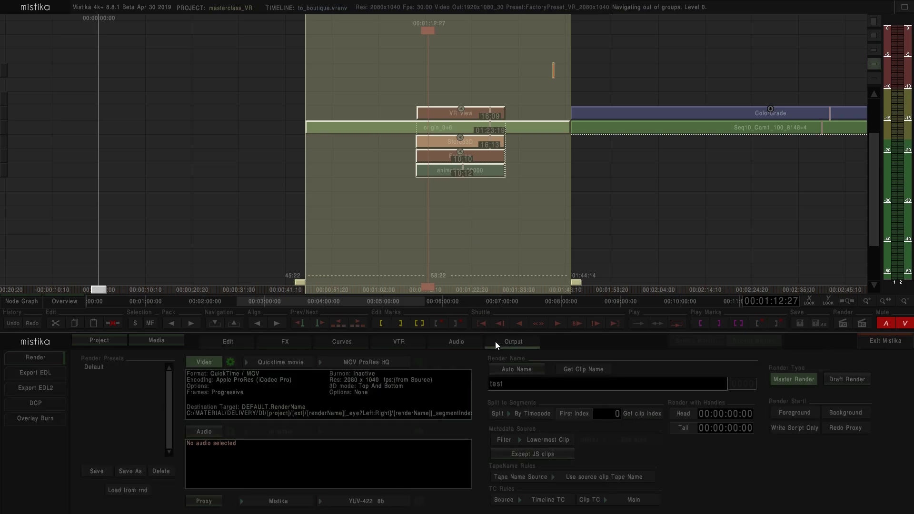
left_click(232, 362)
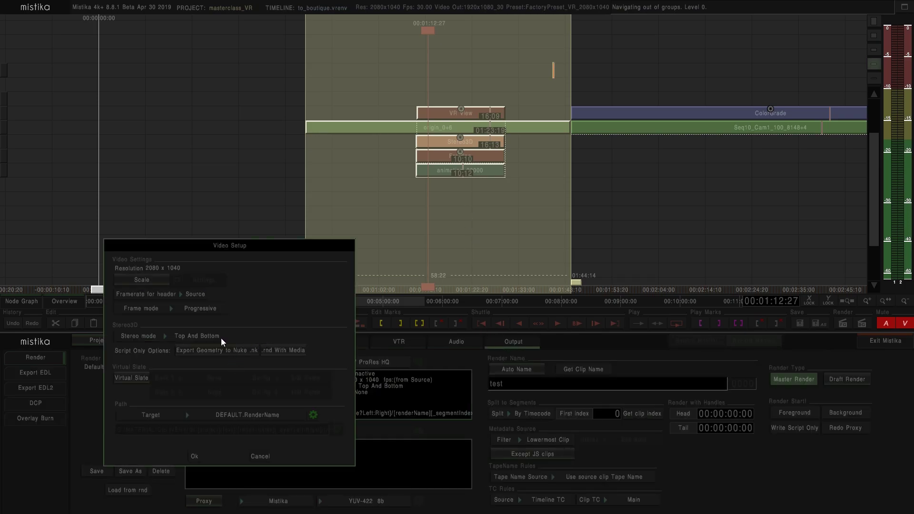
left_click(184, 336)
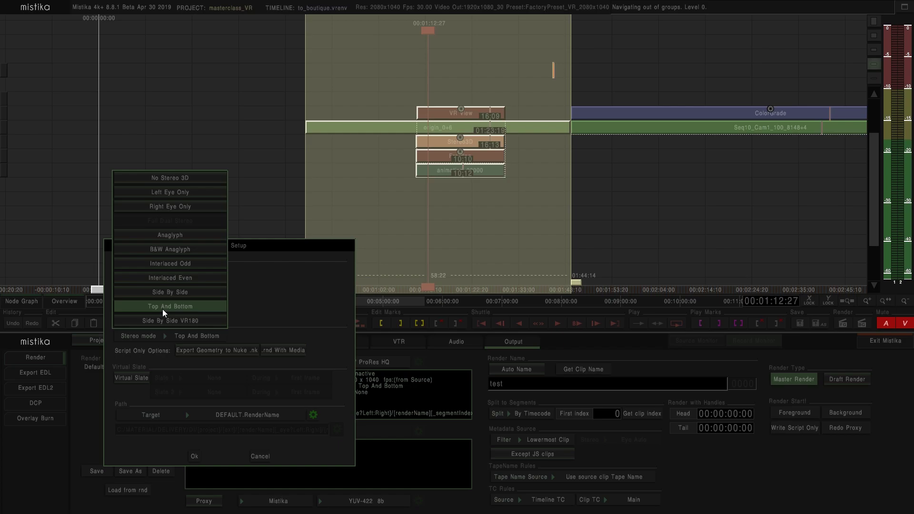
left_click(194, 457)
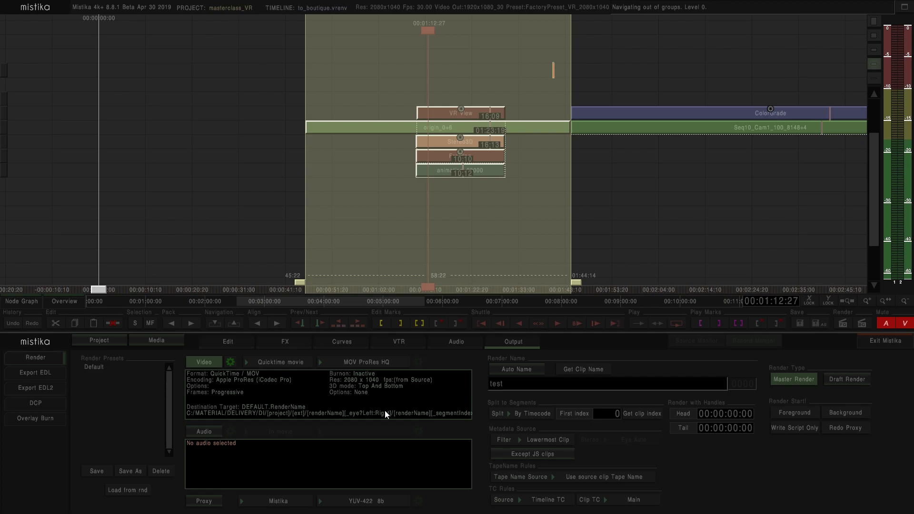
key("alt+Tab")
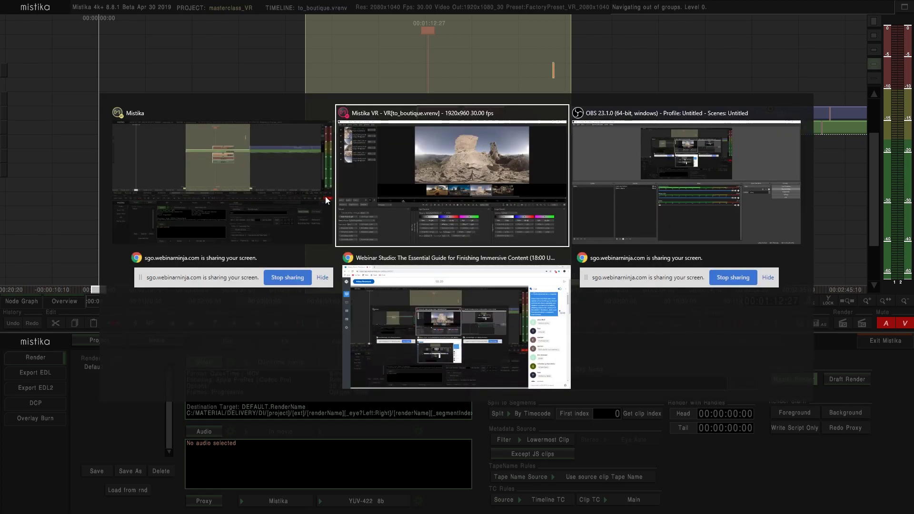
left_click(242, 190)
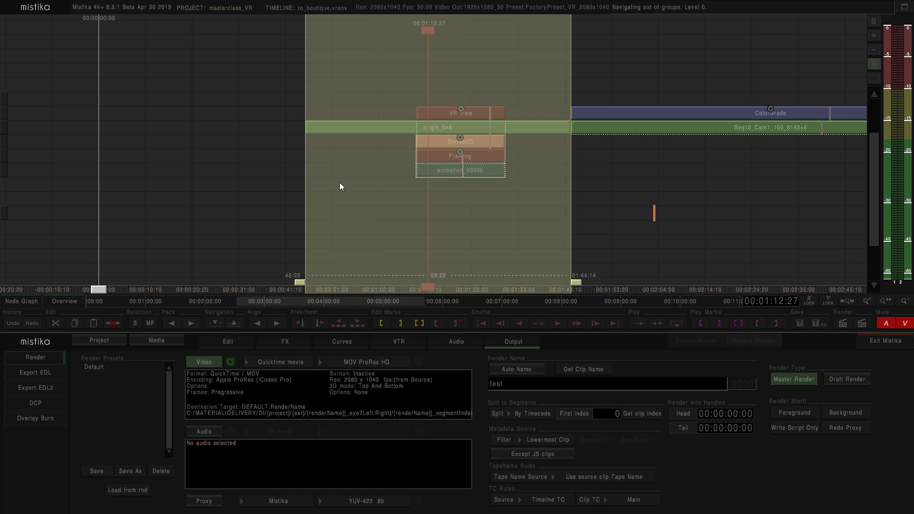
- Move to frame 261 of the VR View composite and pull the Stereo3D effect out of its stack
left_click(488, 115)
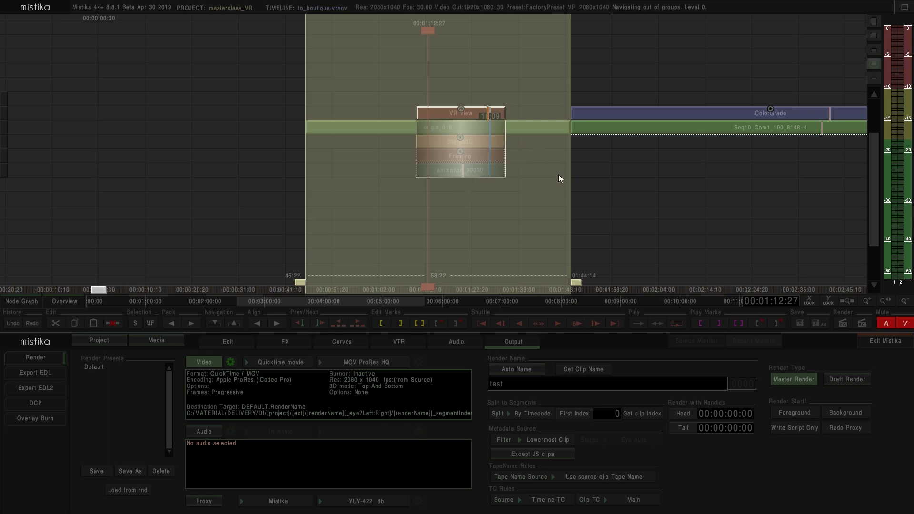
key("Return")
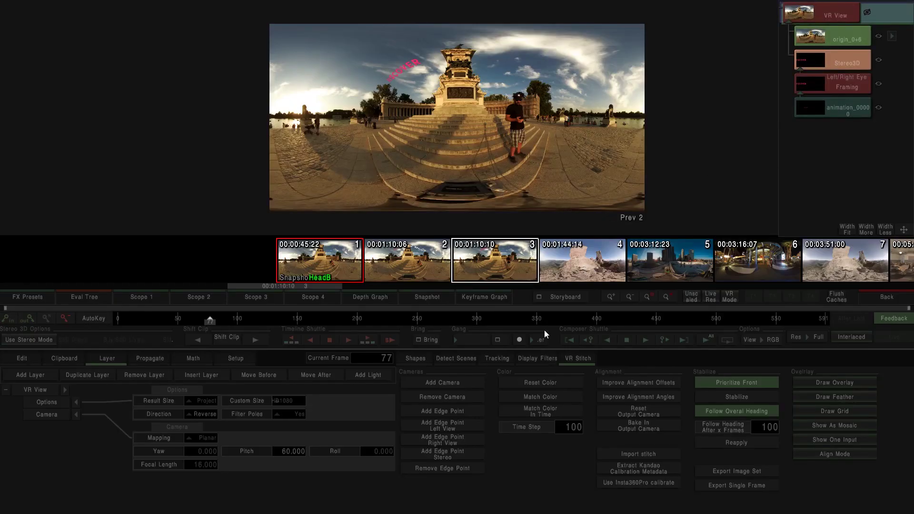
left_click(436, 321)
left_click(886, 297)
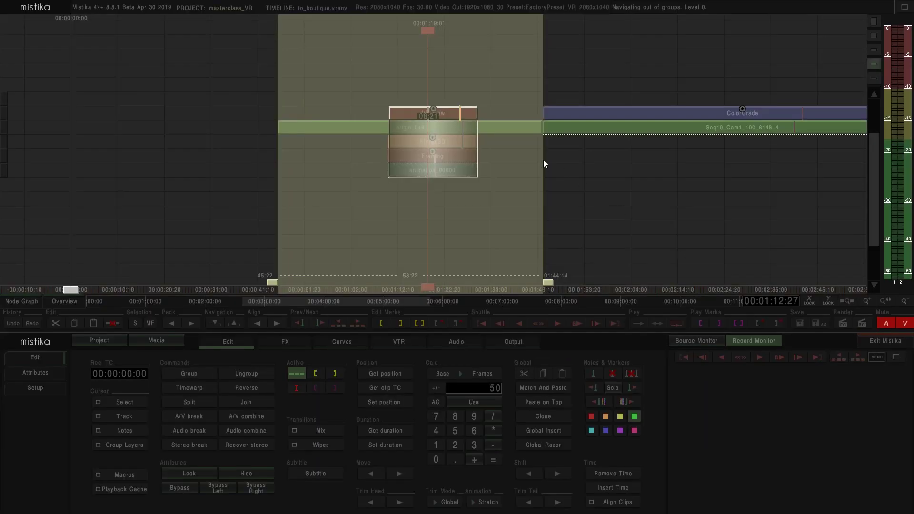
left_click_drag(465, 145, 443, 210)
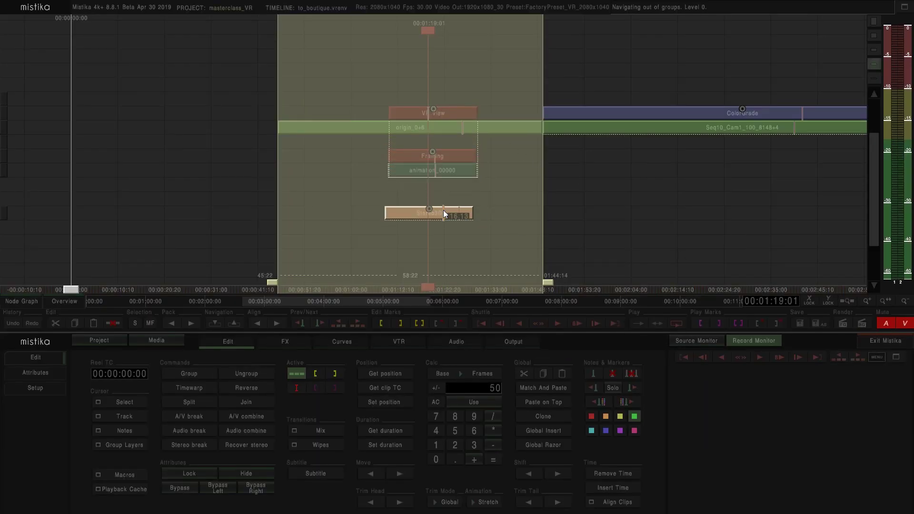
- Display the VR View composite in stereo mode and examine the title and monument for depth separation
double_click(459, 112)
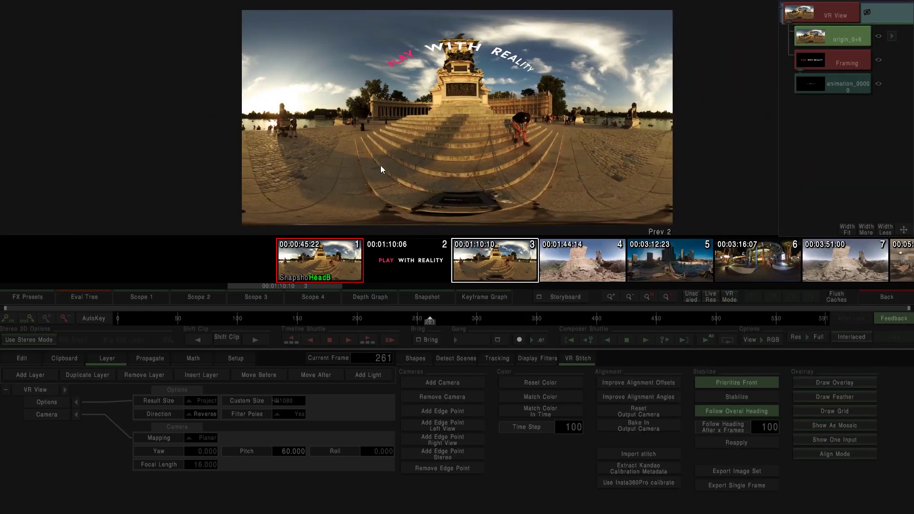
left_click(35, 340)
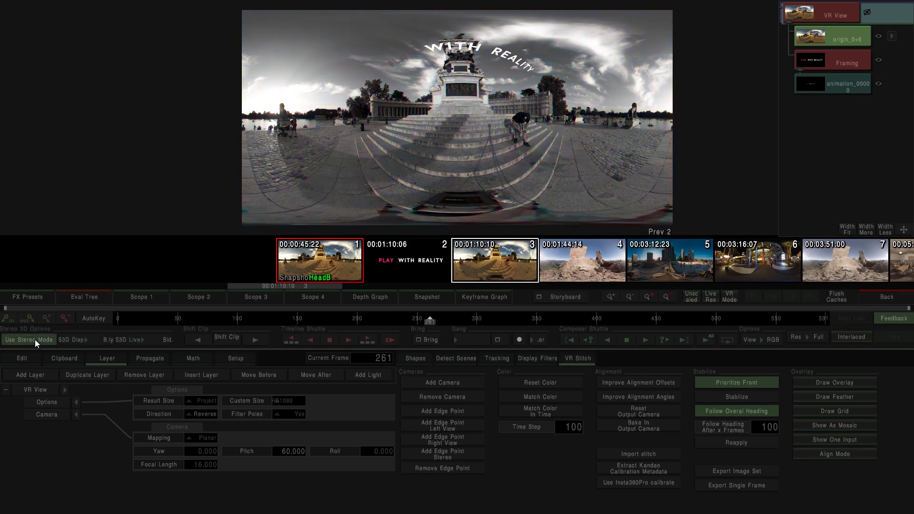
scroll(344, 182, "up", 10)
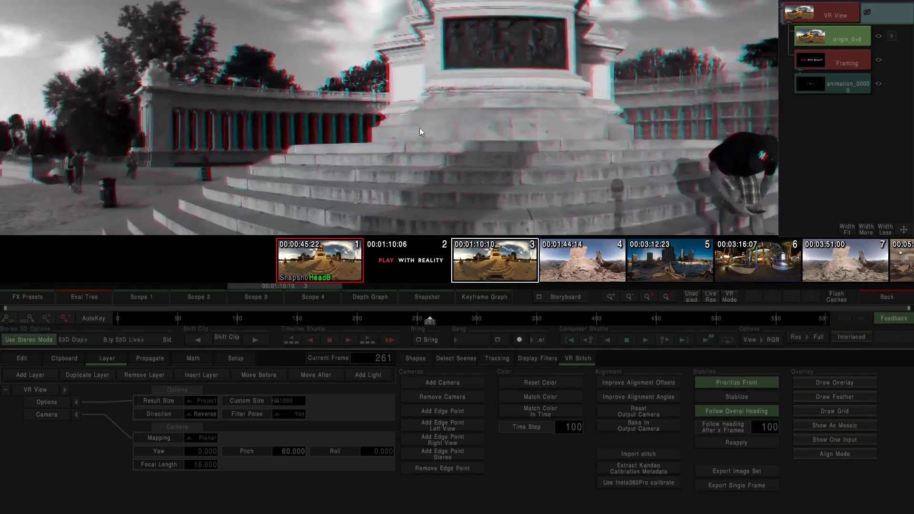
left_click_drag(227, 138, 374, 148)
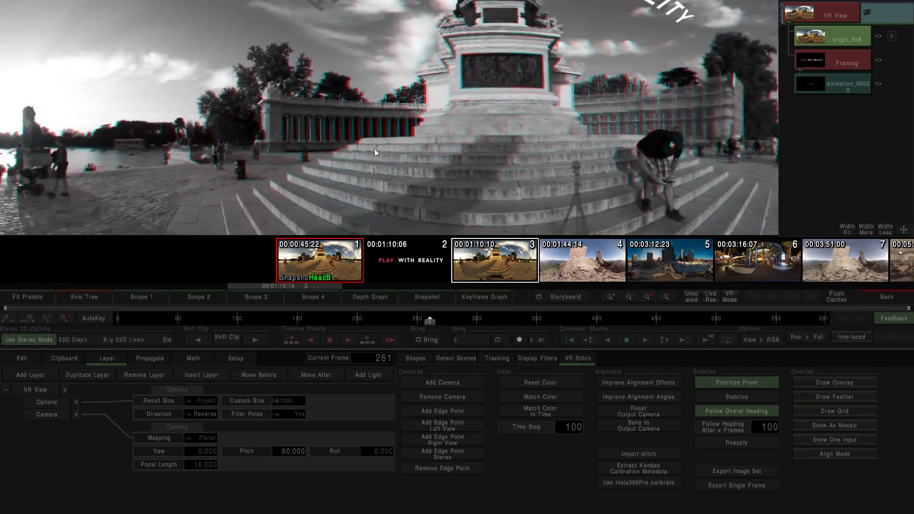
left_click(93, 340)
left_click(109, 210)
scroll(451, 141, "down", 4)
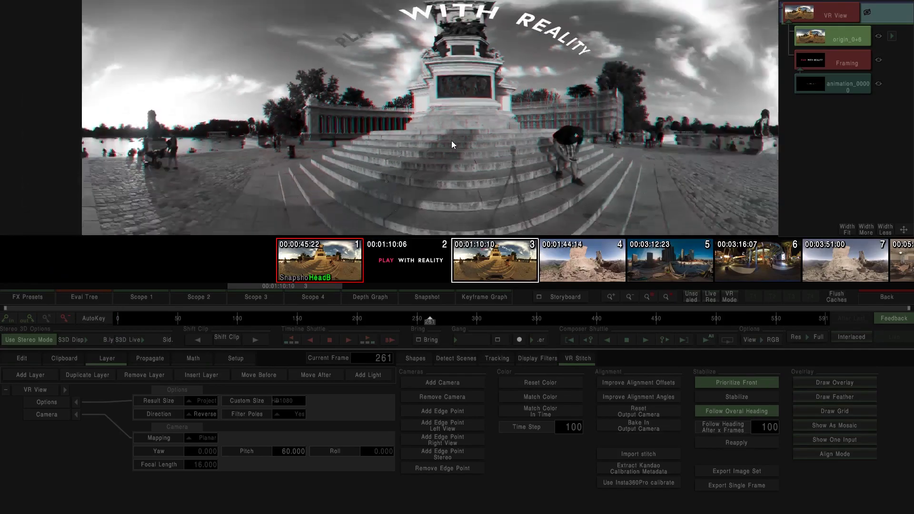
scroll(497, 135, "up", 4)
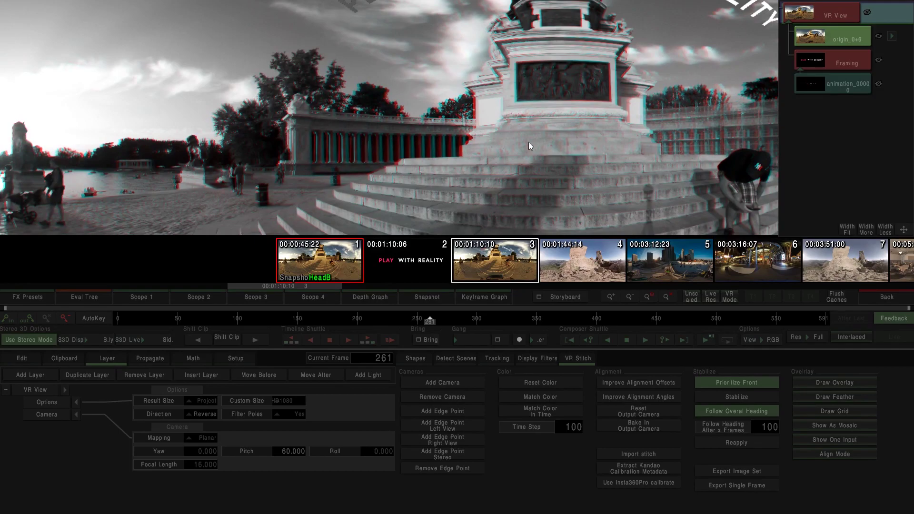
left_click_drag(538, 51, 296, 127)
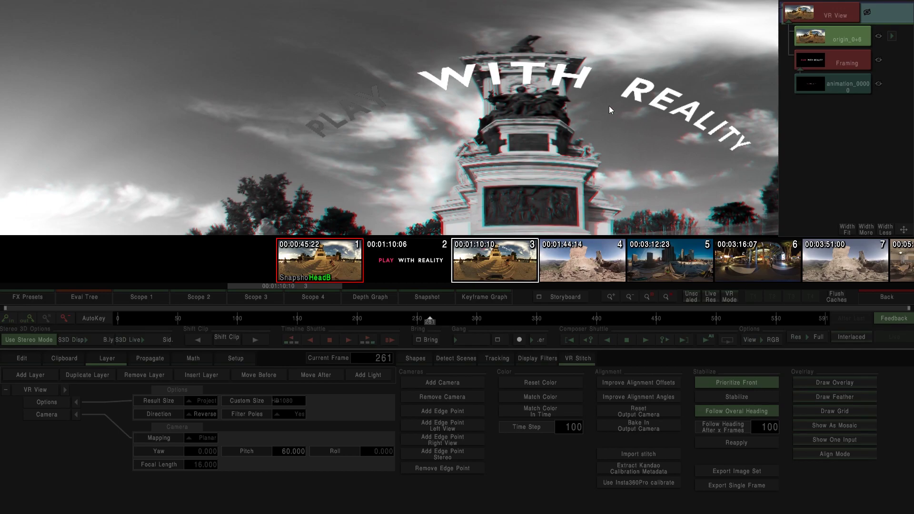
- Add a Stereo 3D effect on top of the Framing layer in the title stack
left_click(884, 298)
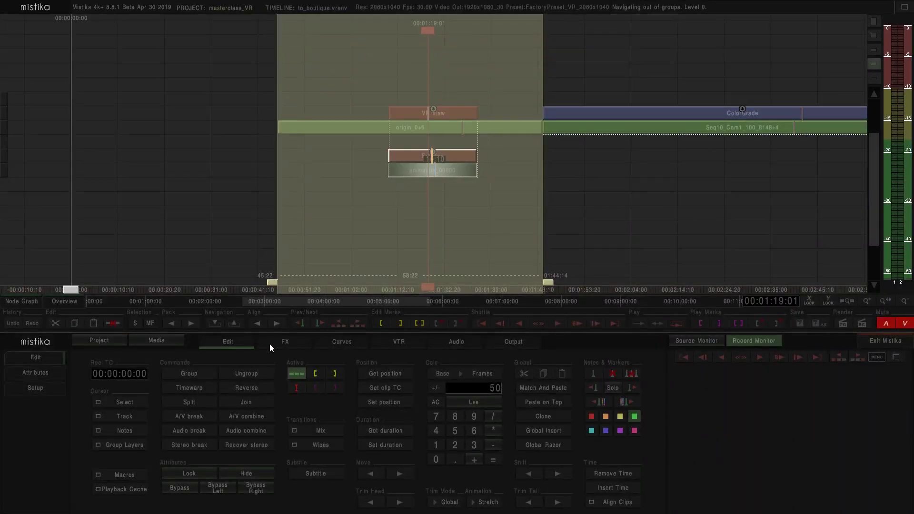
left_click(281, 342)
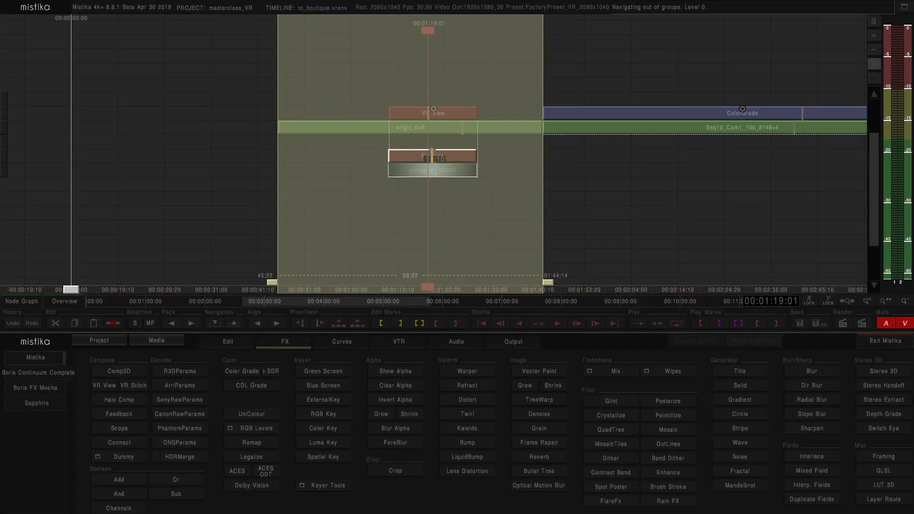
left_click(884, 373)
left_click(479, 213)
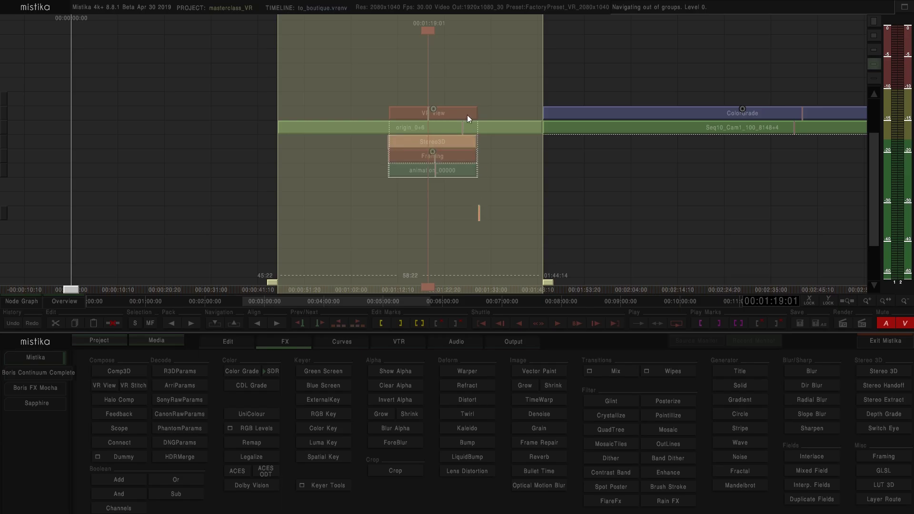
- Set the Stereo3D layer's Balance Geometry PosX to 2.000 in the VR View composite
double_click(465, 113)
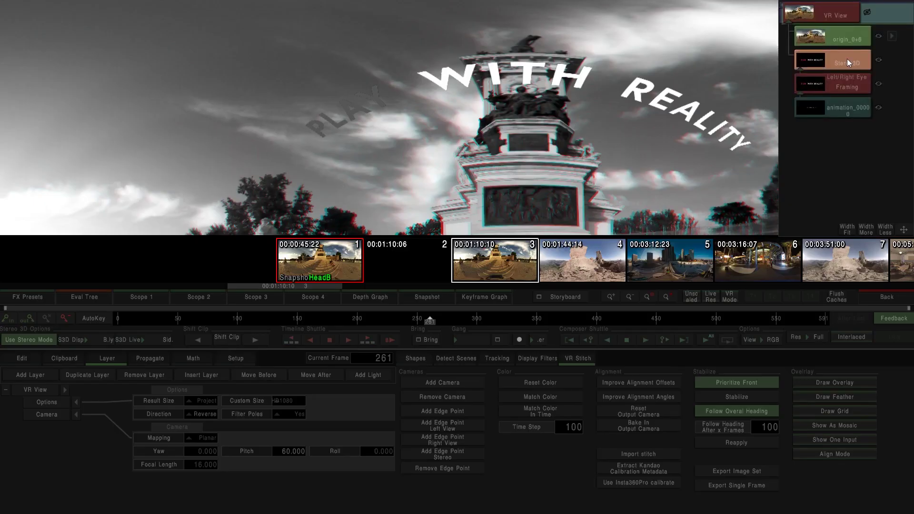
left_click(847, 58)
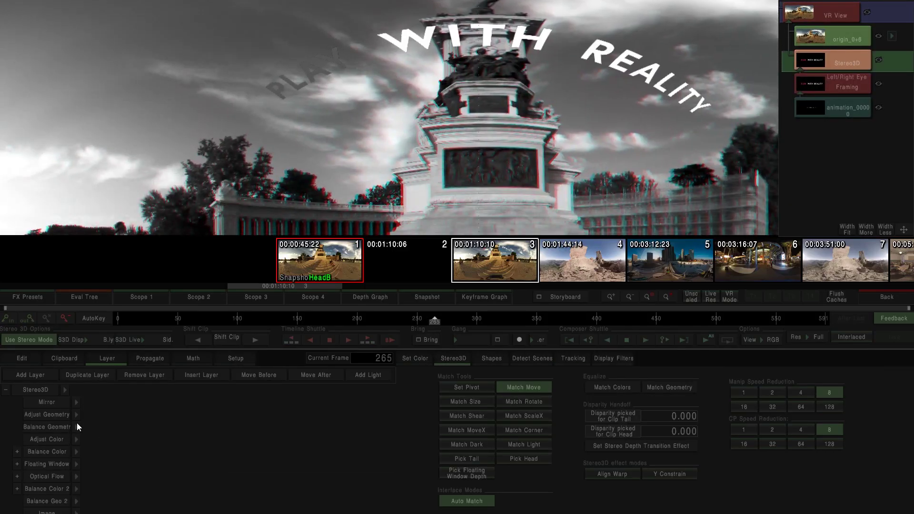
left_click(77, 427)
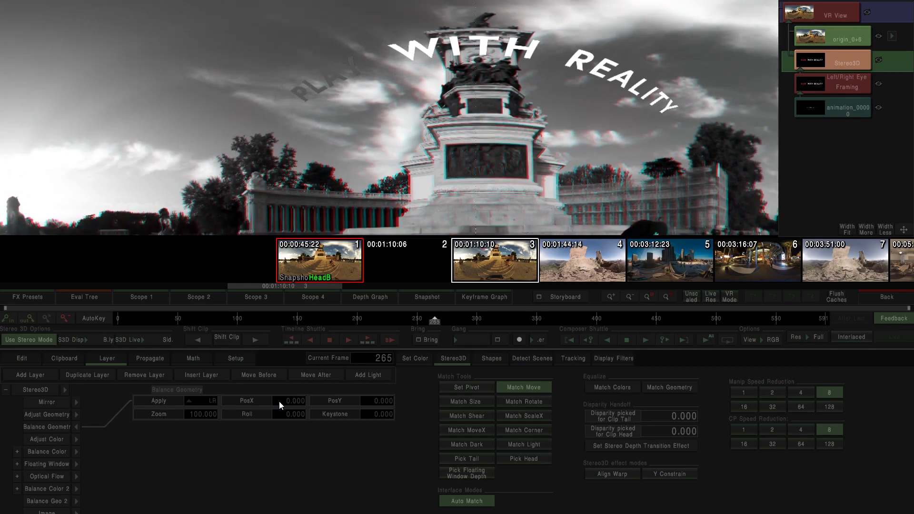
left_click_drag(279, 402, 384, 402)
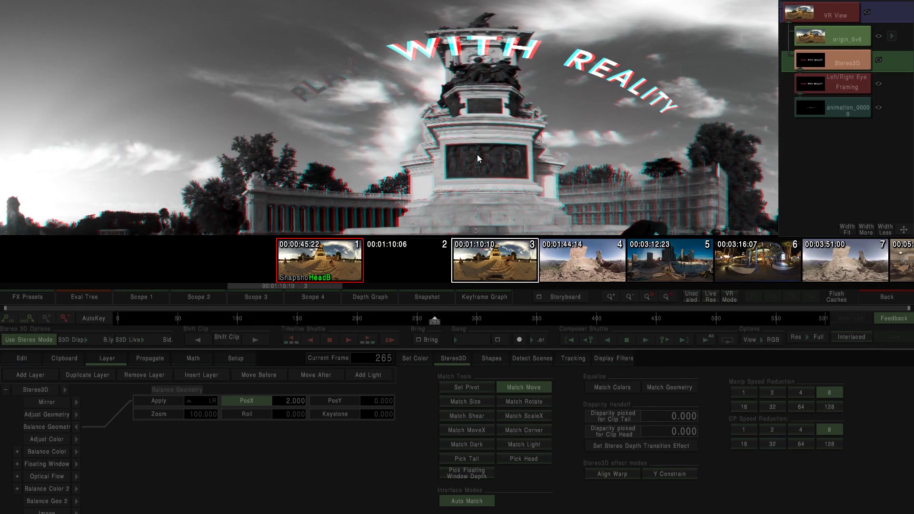
left_click(902, 296)
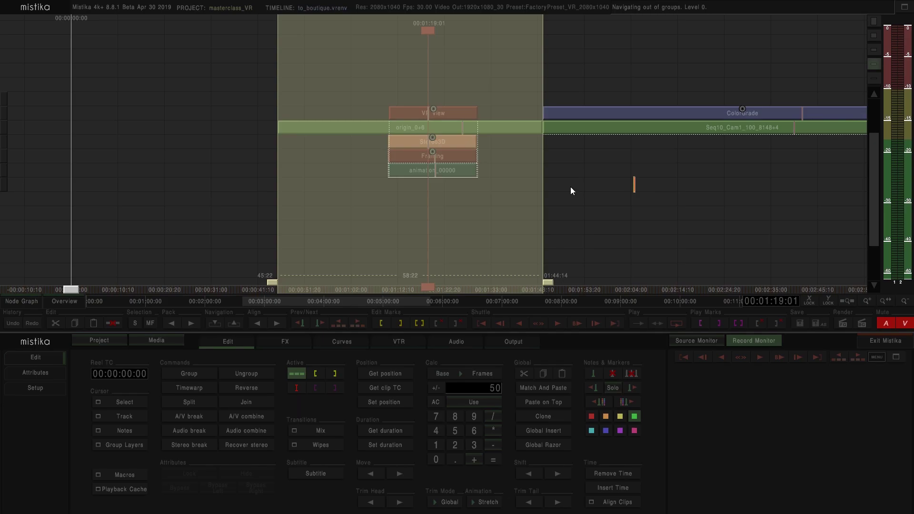
- Delete the topmost effect above ColorGrade in the classroom_VR stack near 00:05:17:07
scroll(570, 187, "down", 5)
left_click_drag(713, 182, 376, 179)
scroll(455, 196, "up", 4)
scroll(456, 196, "up", 4)
scroll(397, 189, "up", 3)
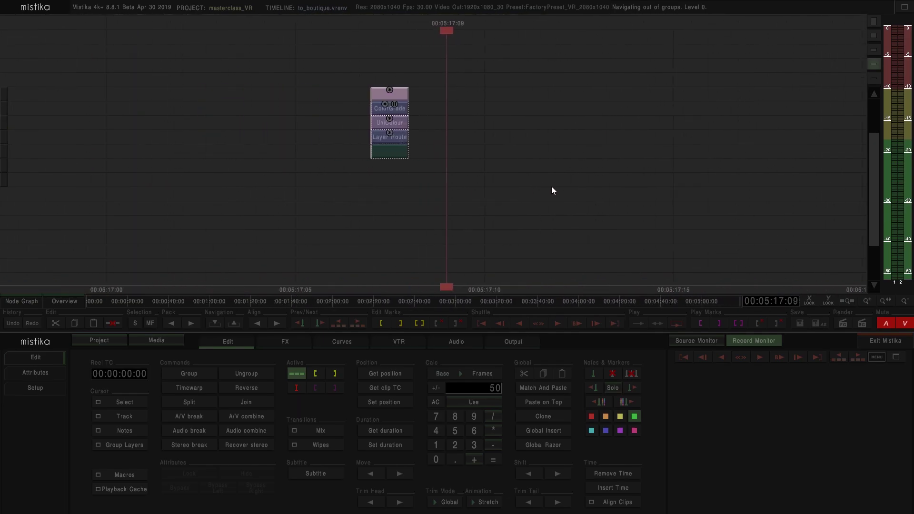
scroll(552, 190, "up", 1)
left_click(430, 96)
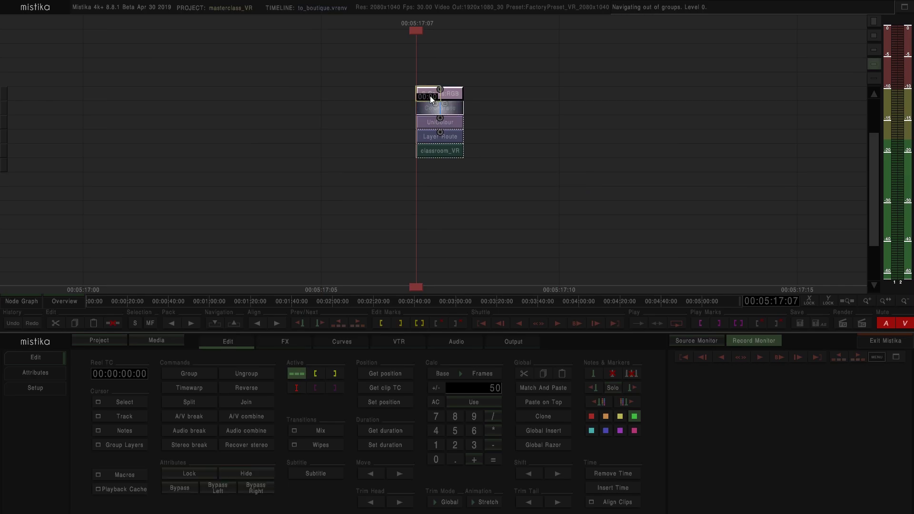
key("Delete")
- Open the classroom stack's ColorGrade effect and turn off stereo mode
double_click(438, 110)
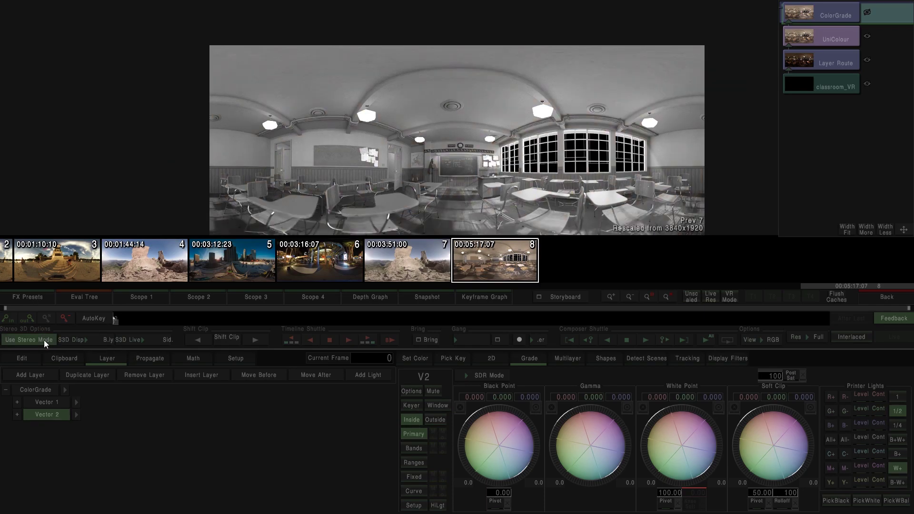
left_click(44, 339)
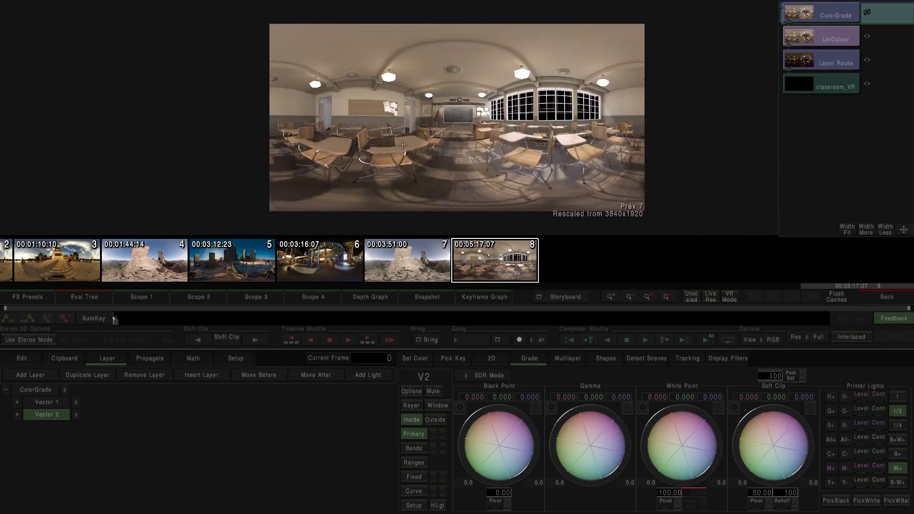
- Check the classroom grade with stereo mode switched on and off, and return to the timeline
left_click(29, 340)
left_click(86, 341)
left_click(27, 345)
left_click(881, 297)
left_click(570, 135)
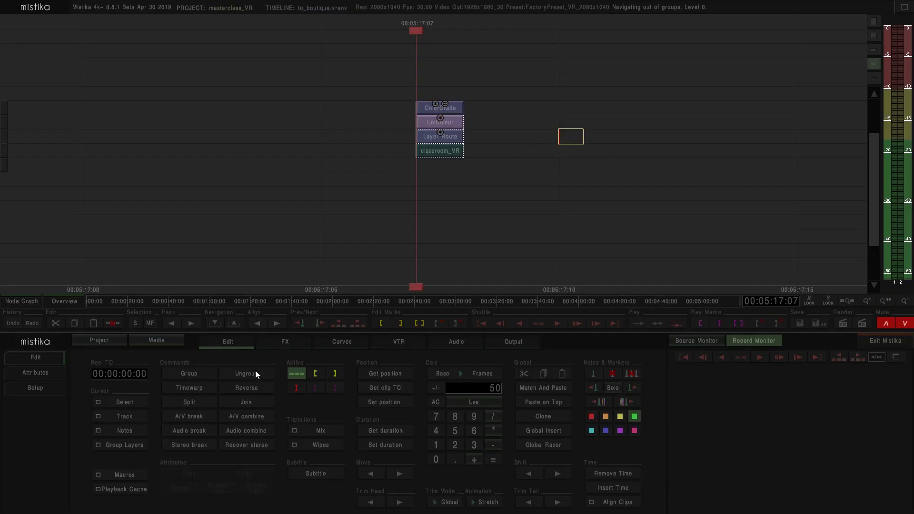
- Clone the classroom_VR clip and its Layer Route below the stack, and delete the cloned Layer Route
left_click(285, 341)
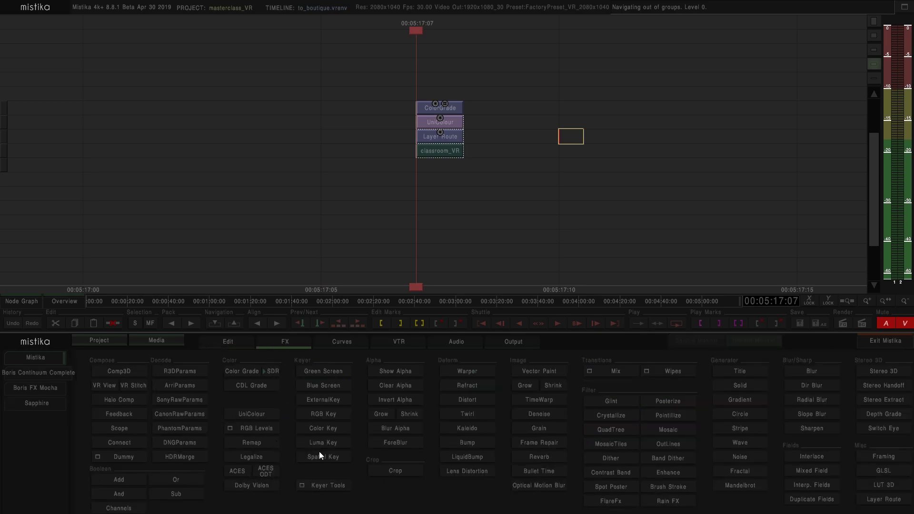
left_click(471, 160)
left_click(441, 150)
key("c")
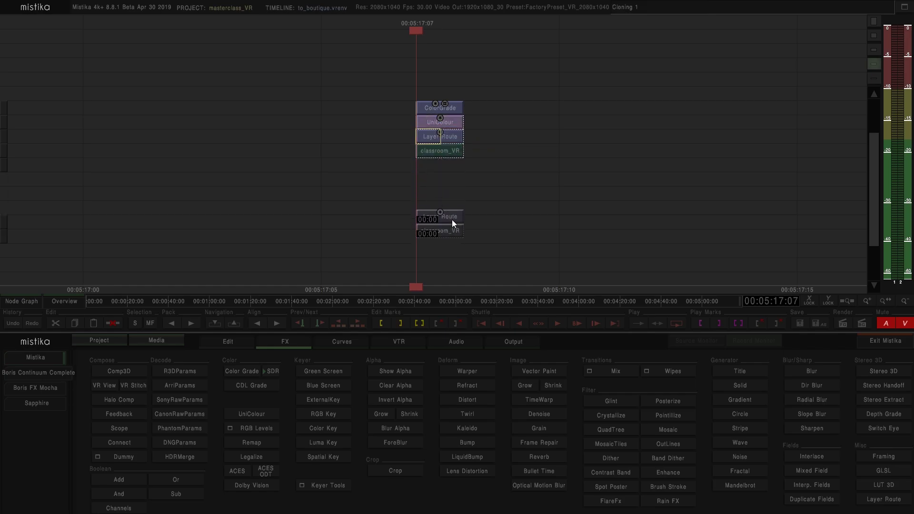
left_click(450, 199)
left_click(447, 193)
key("Delete")
- Add a Spatial Key effect on top of the cloned classroom_VR clip
left_click(441, 208)
left_click(316, 457)
left_click(515, 182)
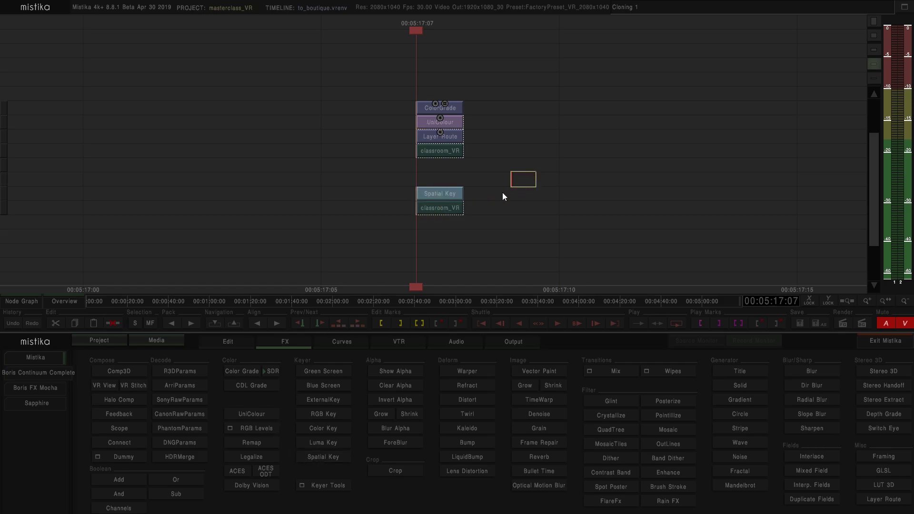
- Open the Spatial Key, set its Depth layer to interior.Depth.Z and view the Alpha channel
double_click(455, 194)
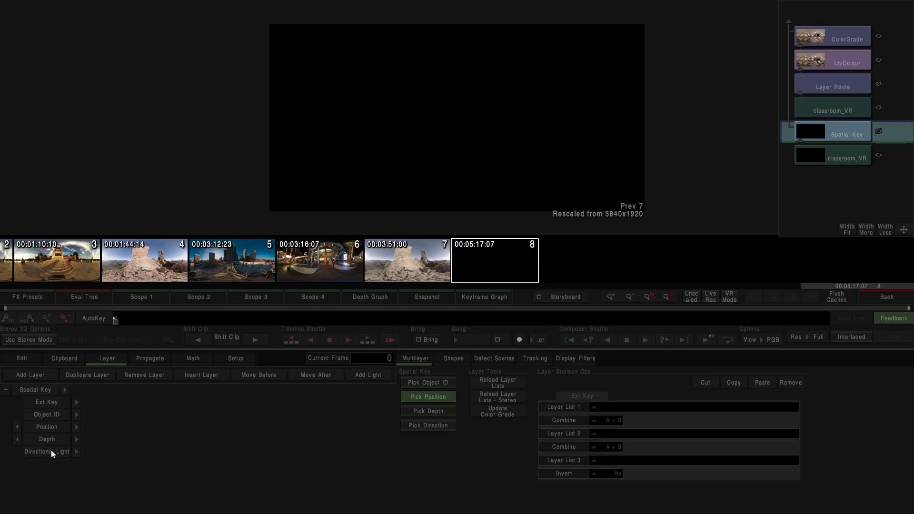
left_click(76, 438)
left_click(195, 402)
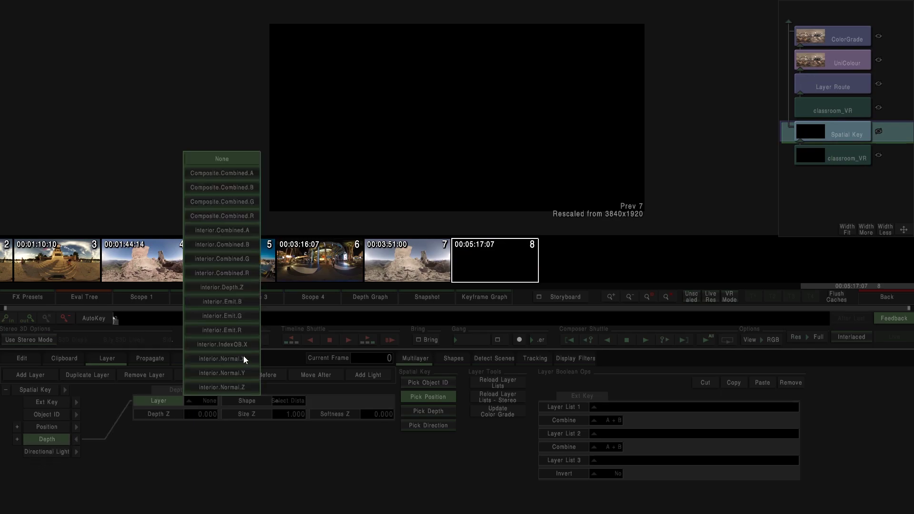
left_click(230, 292)
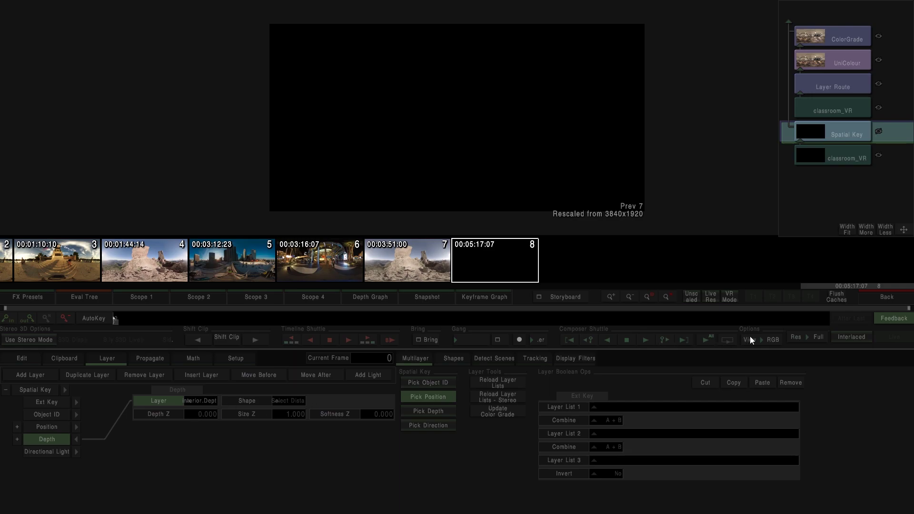
left_click(764, 340)
left_click(761, 311)
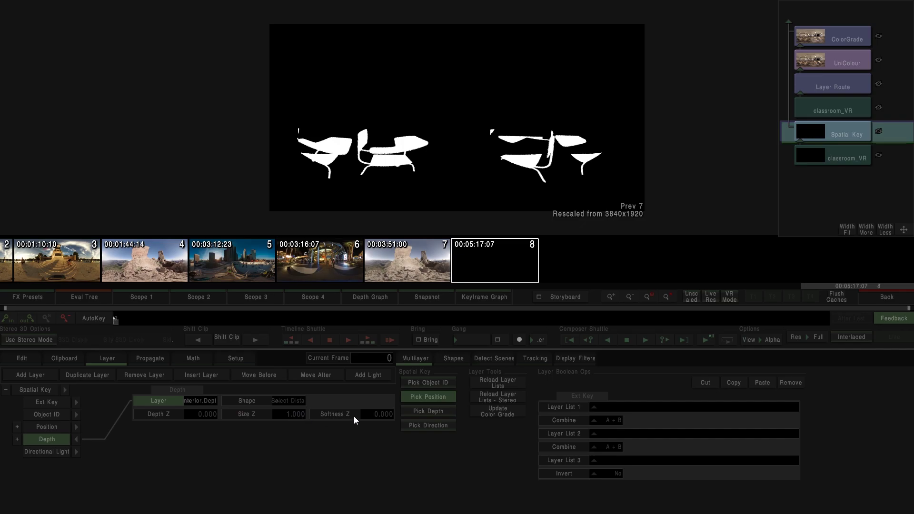
- Set the depth key's Size Z to 1.200 and Softness Z to 4.800, and return the view to RGB on ColorGrade
left_click_drag(285, 416, 611, 401)
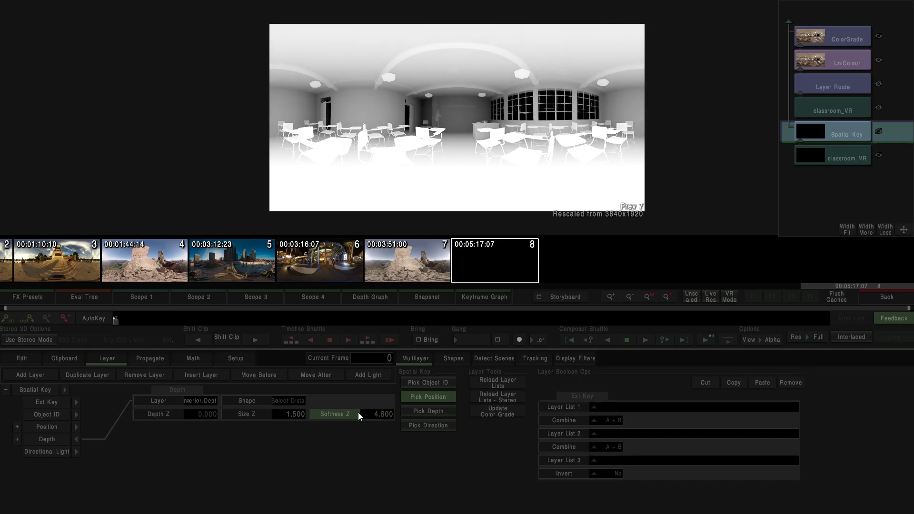
left_click(285, 416)
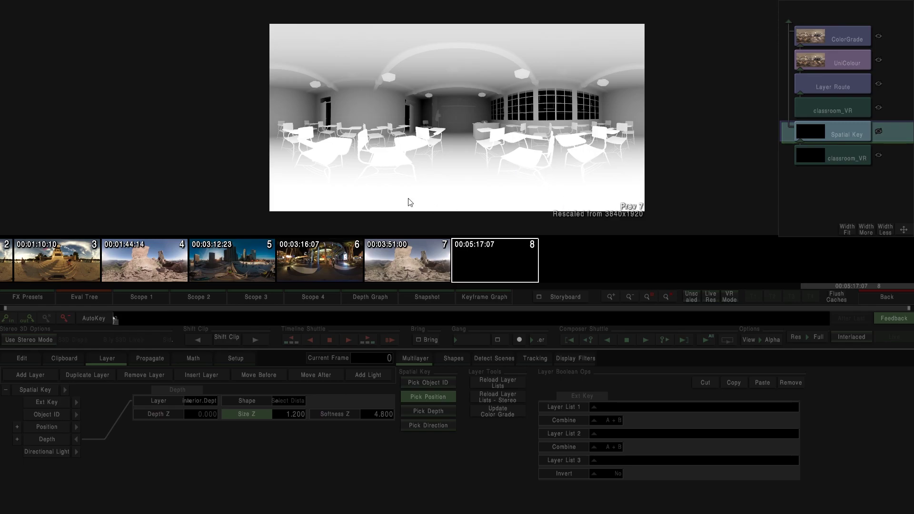
left_click(760, 340)
left_click(761, 255)
left_click(825, 44)
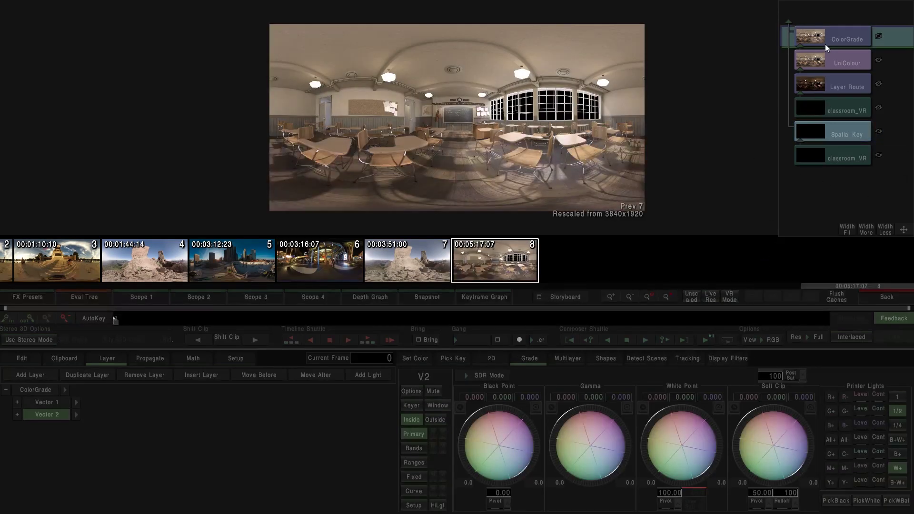
- Add a Depth Grade effect on top of the ColorGrade and Spatial Key stacks together
left_click(882, 297)
left_click_drag(529, 260, 420, 98)
left_click(274, 343)
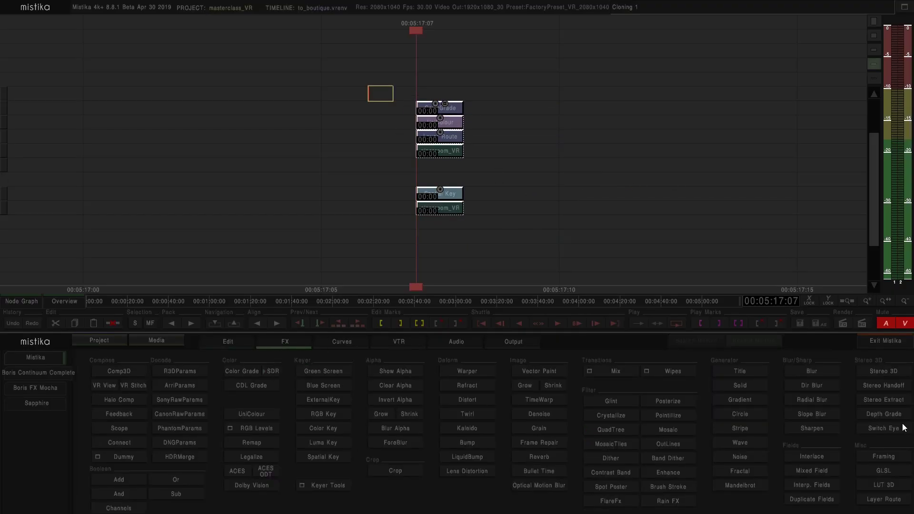
left_click(889, 413)
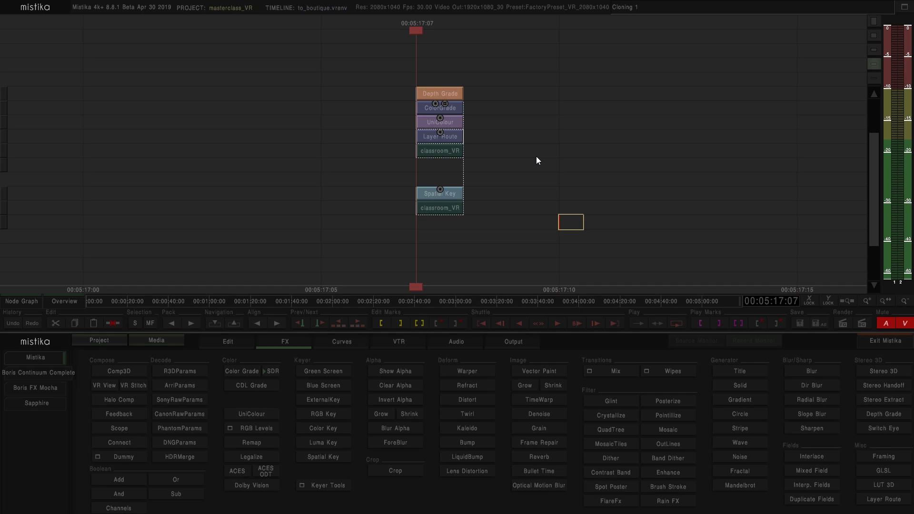
- Open the Depth Grade effect's Global parameters and turn on stereo mode
double_click(439, 95)
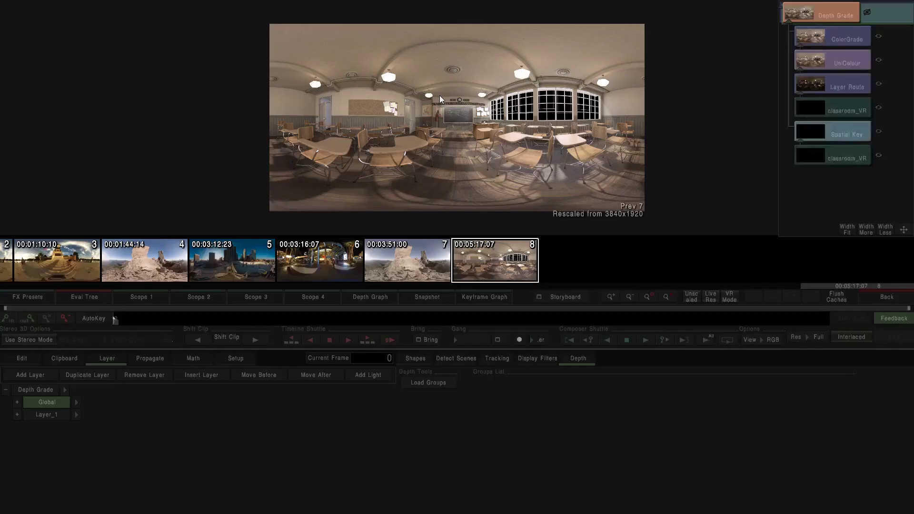
left_click(77, 402)
left_click(24, 341)
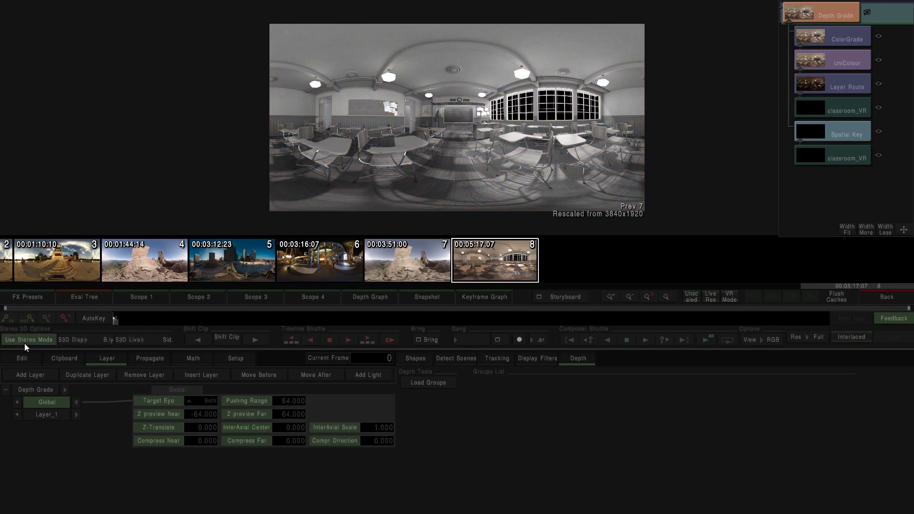
scroll(430, 157, "up", 3)
scroll(430, 157, "down", 1)
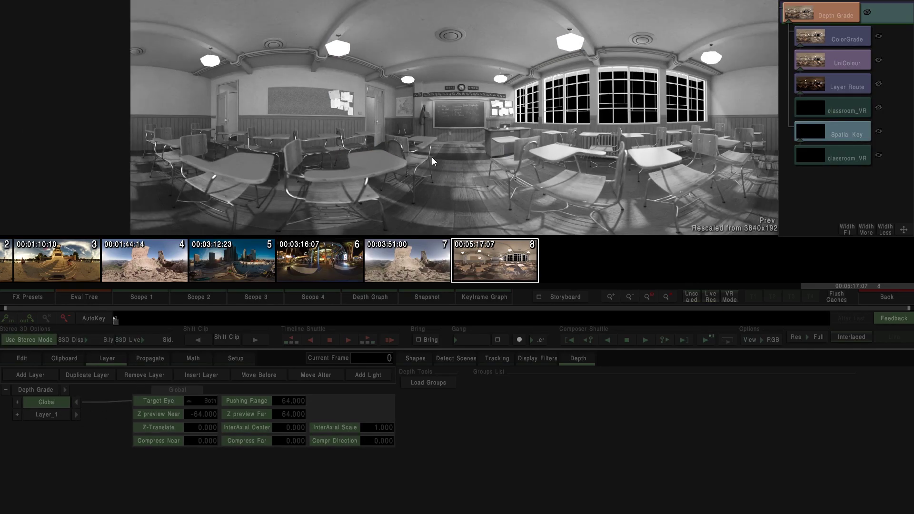
- Set Depth Grade Z-Translate 2.700, InterAxial Center 0.500, InterAxial Scale -0.200, Compress Near 1.600, Compress Far 1.400 and Compr Direction 1.000, and return to the timeline
left_click_drag(284, 428, 347, 422)
left_click(379, 440)
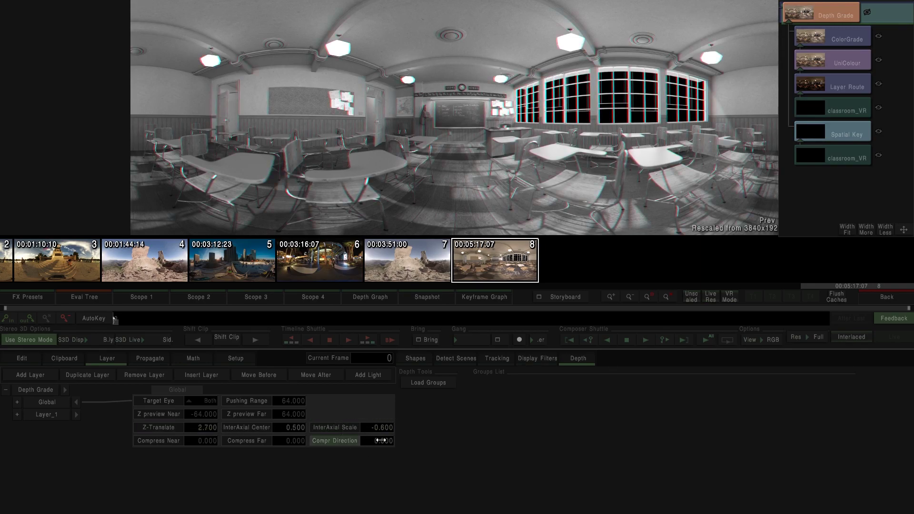
left_click(304, 440)
left_click_drag(304, 440, 376, 440)
left_click(210, 442)
left_click_drag(210, 442, 284, 442)
left_click_drag(380, 426, 408, 426)
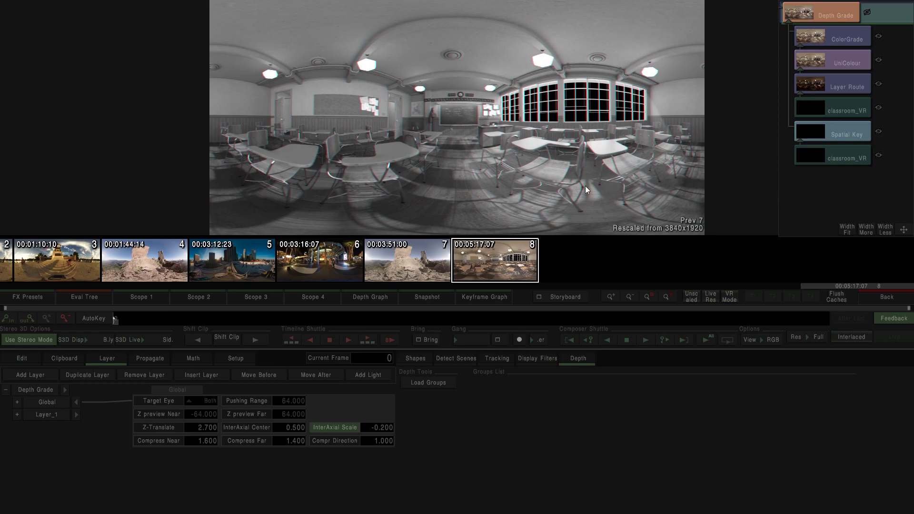
left_click(888, 297)
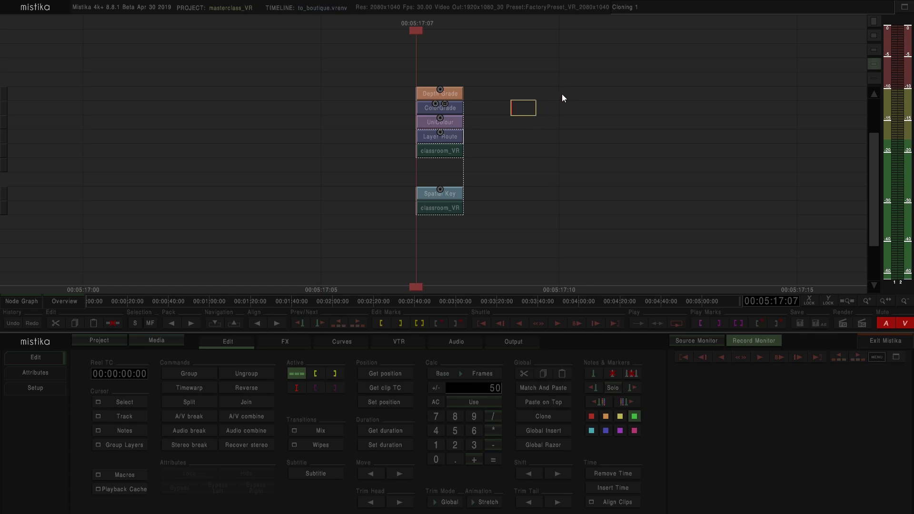
- Switch to Mistika VR, examine the export options for the rock landscape shot and close them
key("alt+Tab")
left_click(447, 167)
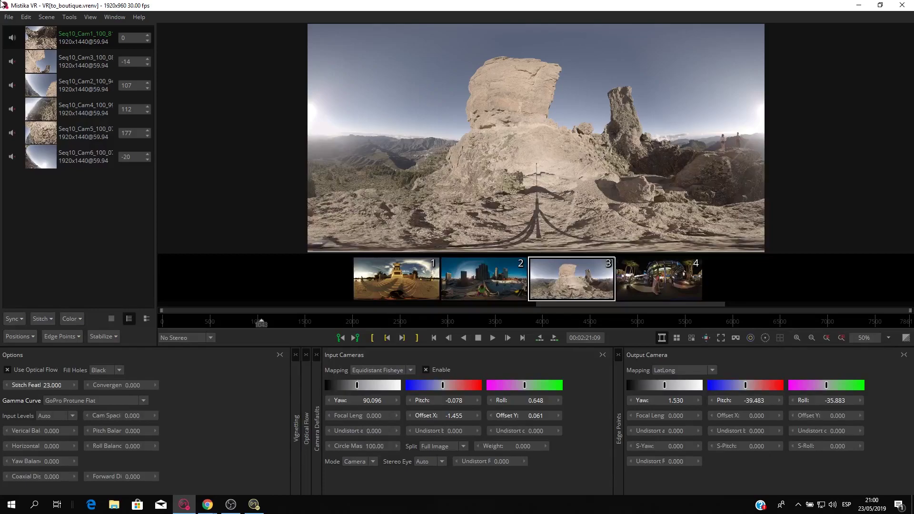
left_click(8, 16)
left_click(56, 104)
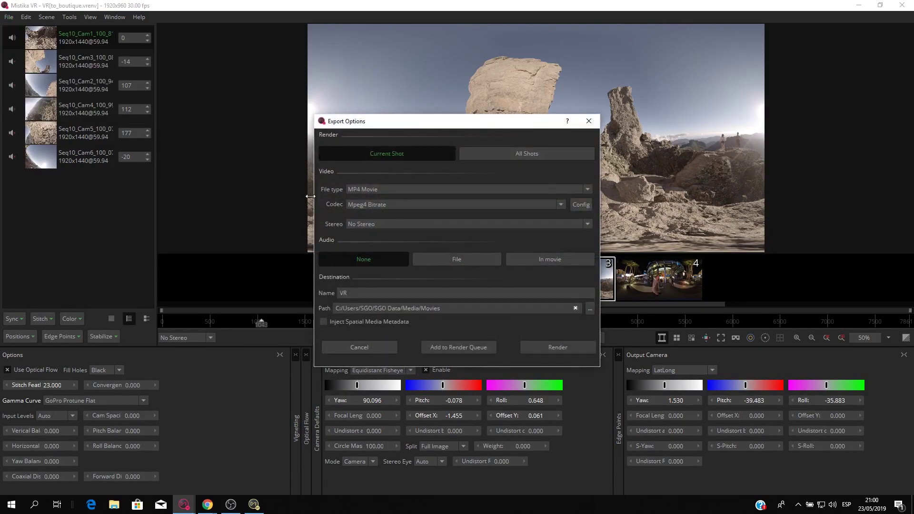
left_click(587, 124)
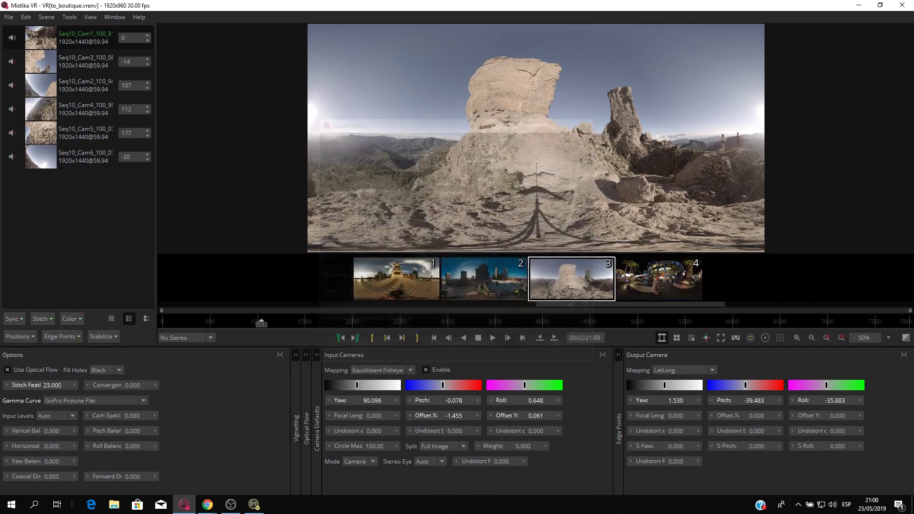
- Add the current shot to Mistika VR's render queue as an MP4 Movie export and switch back to Mistika
left_click(9, 17)
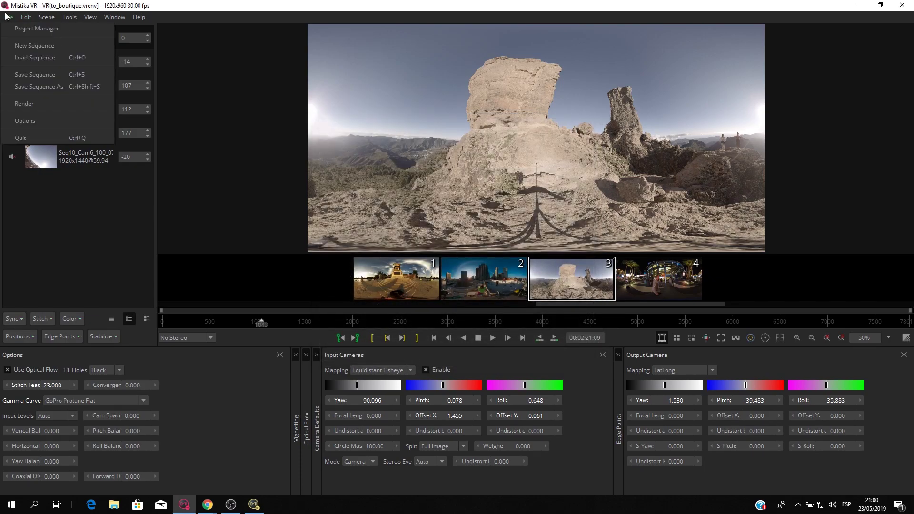
left_click(36, 102)
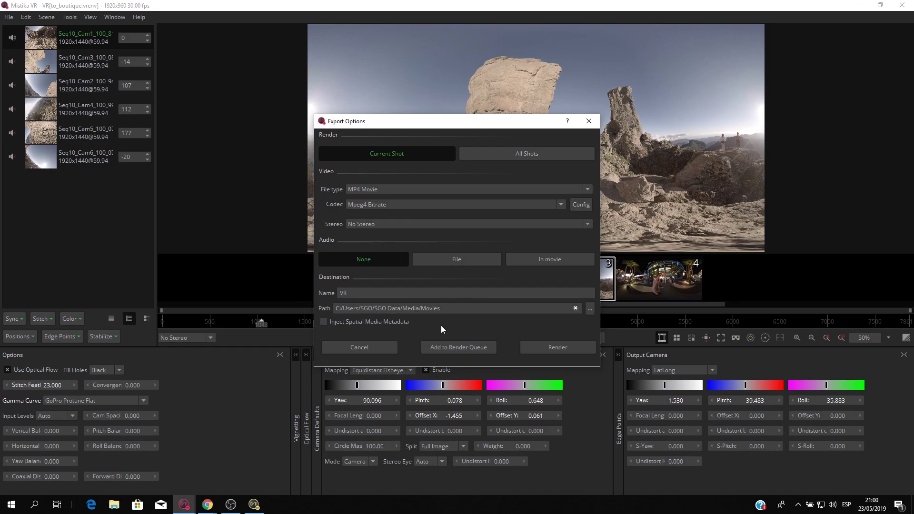
left_click(468, 347)
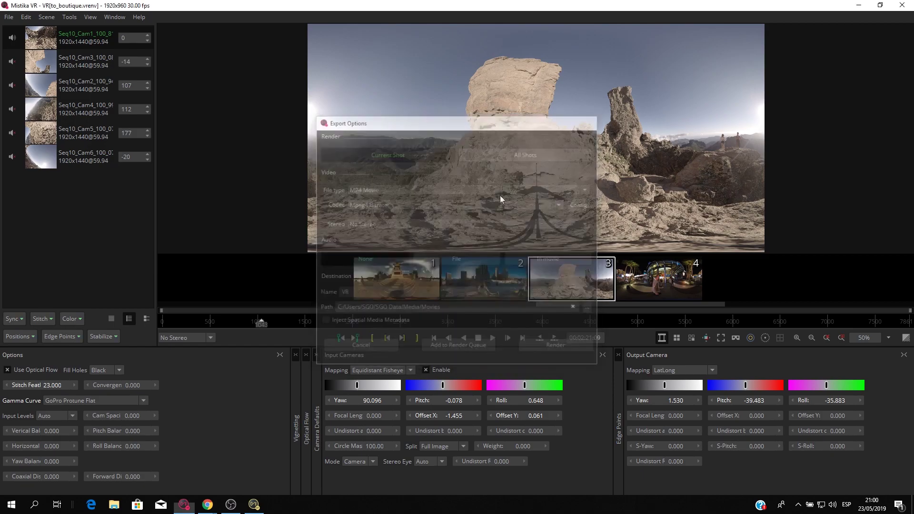
left_click(254, 504)
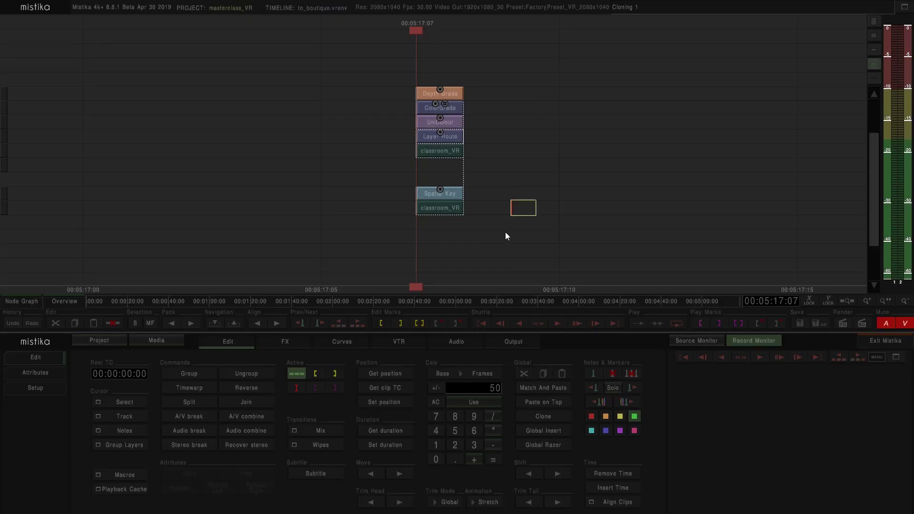
- Place a copy of the ColorGrade stack, without the Depth Grade, at 00:05:17:04
left_click_drag(435, 104, 319, 73)
left_click_drag(333, 43, 488, 74)
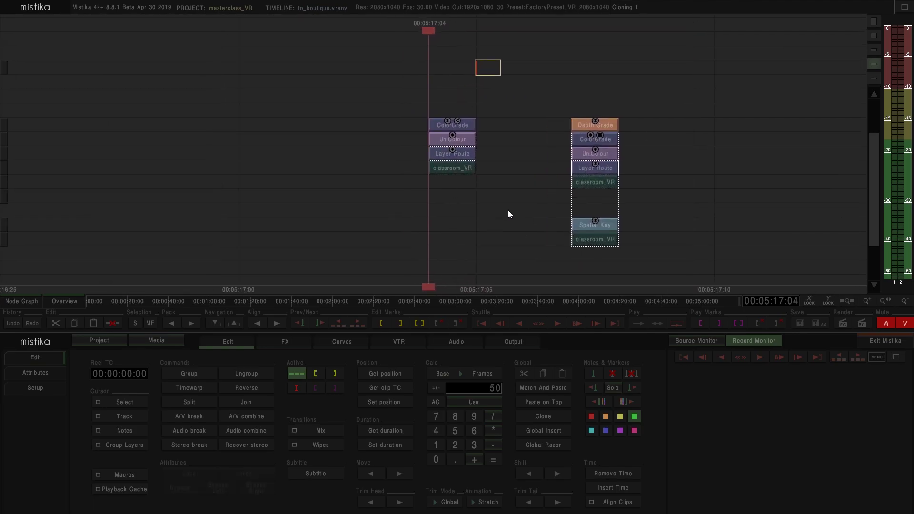
- Set the edit marks around the copied ColorGrade stack and write only its render script named test, overwriting the existing one
left_click_drag(502, 215, 373, 94)
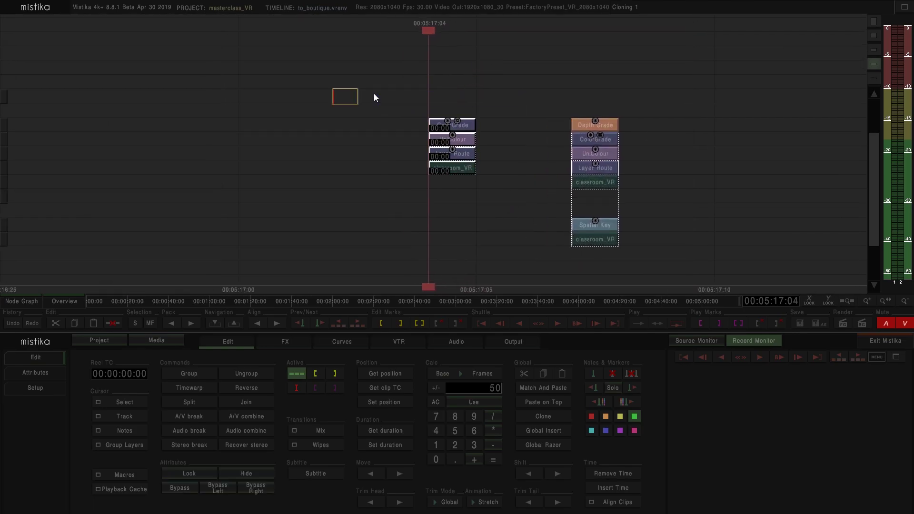
left_click(504, 347)
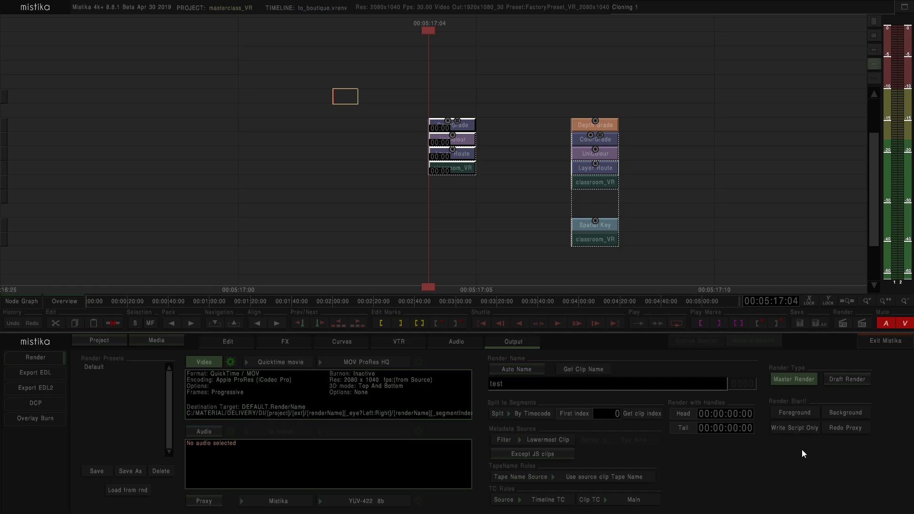
left_click(418, 323)
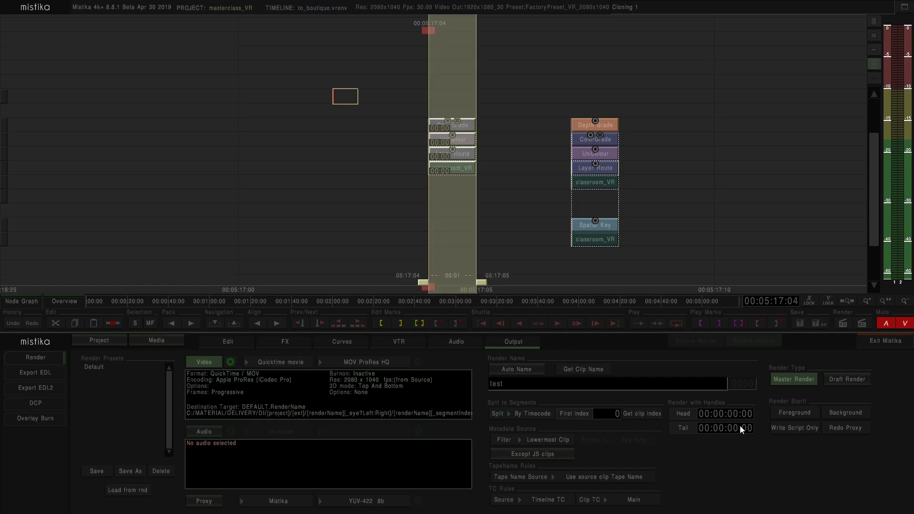
left_click(782, 429)
left_click(547, 262)
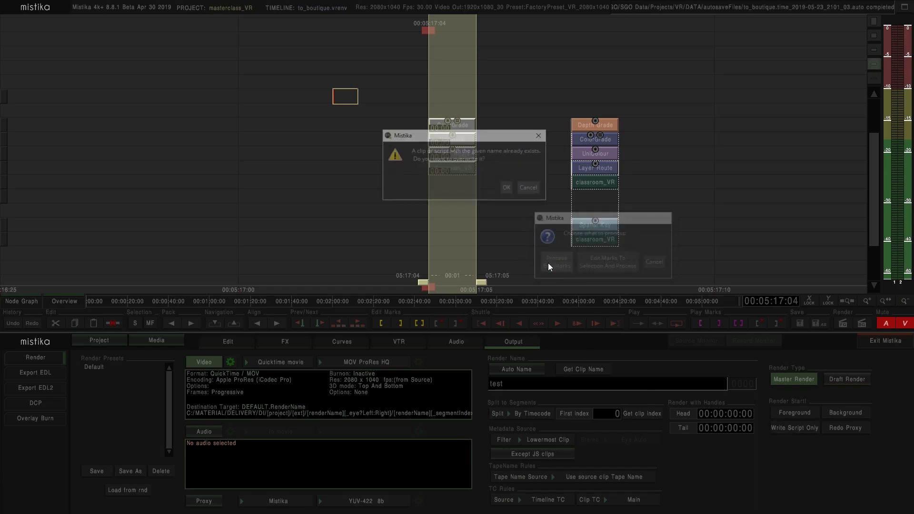
left_click(508, 191)
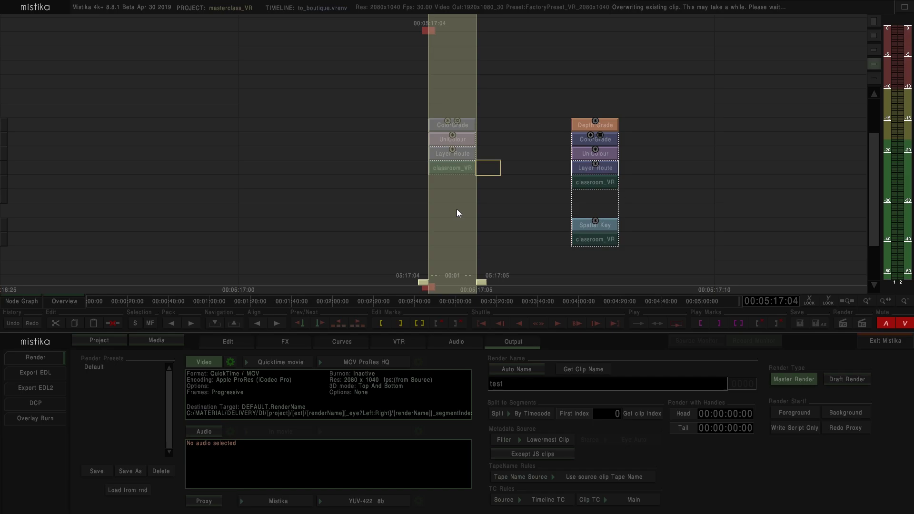
- Browse the media files to masterclass_VR's RENDER/test folder and select the test_0000_classroom_VR.rnd script
left_click(165, 341)
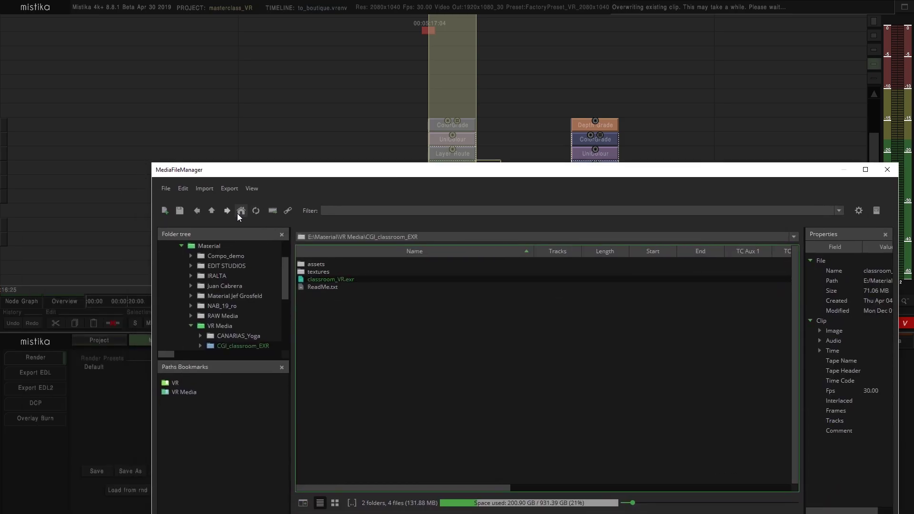
left_click(241, 211)
double_click(316, 271)
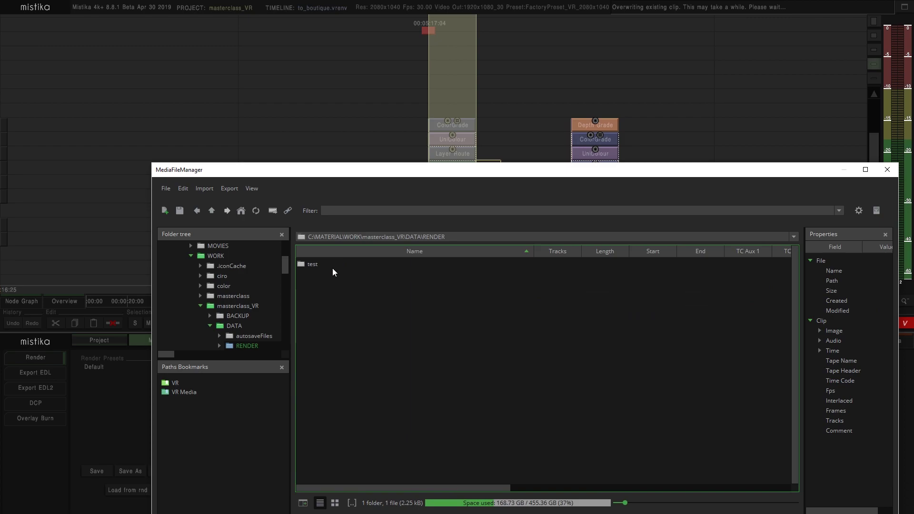
double_click(316, 269)
left_click_drag(431, 171, 642, 246)
left_click(549, 344)
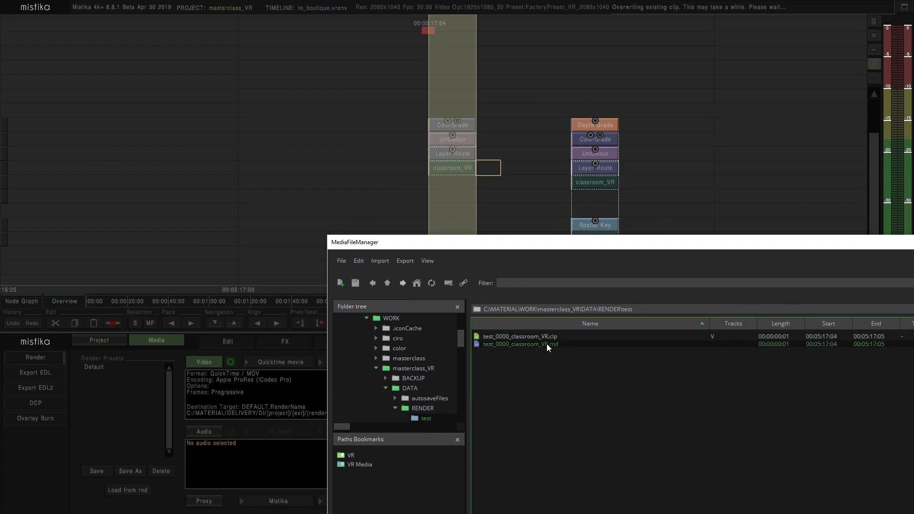
- Place the test_0000_classroom_VR.rnd render script on the timeline at 00:05:17:00 and close the media browser
left_click(551, 336)
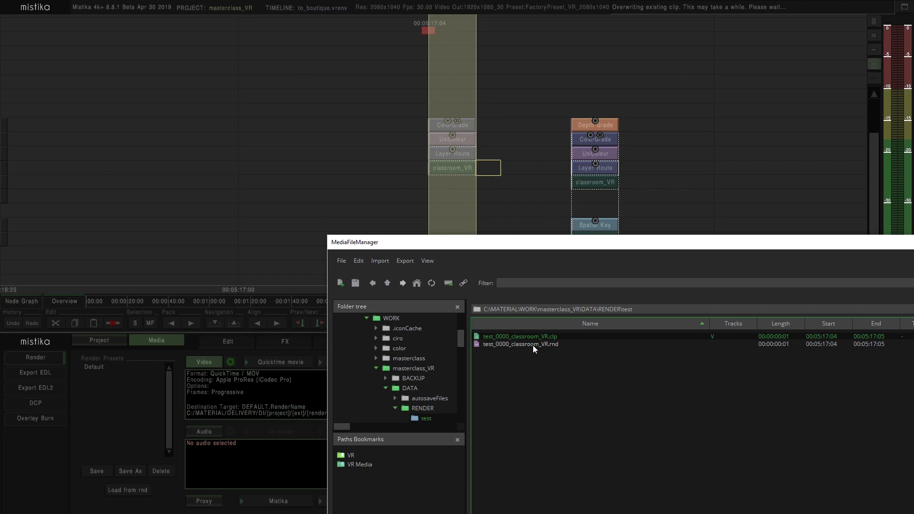
left_click(551, 345)
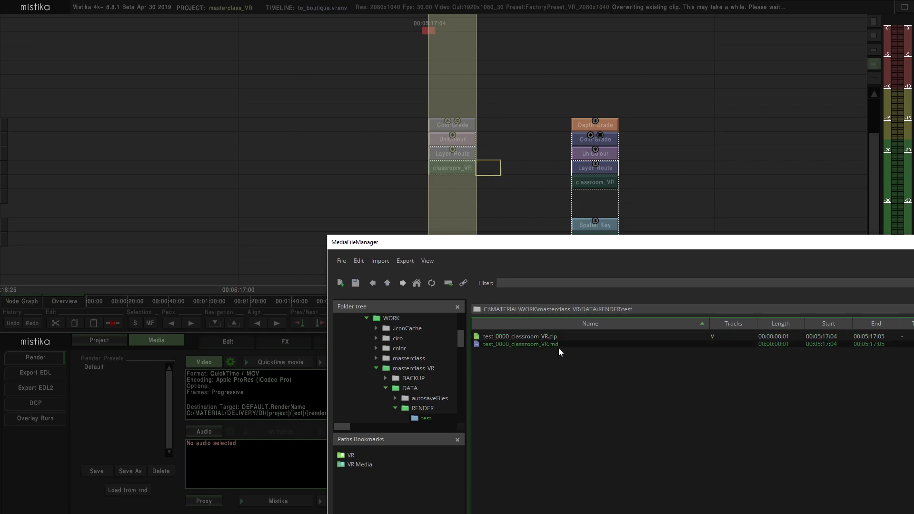
left_click_drag(544, 344, 278, 127)
double_click(552, 244)
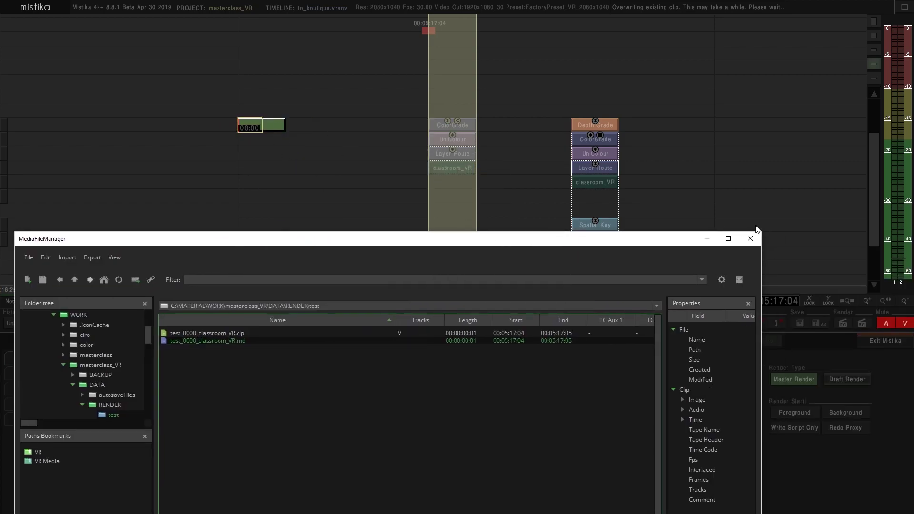
left_click(751, 237)
- Enter the placed render script's group, examine the effect stack and source clip inside, and leave the group
left_click(216, 318)
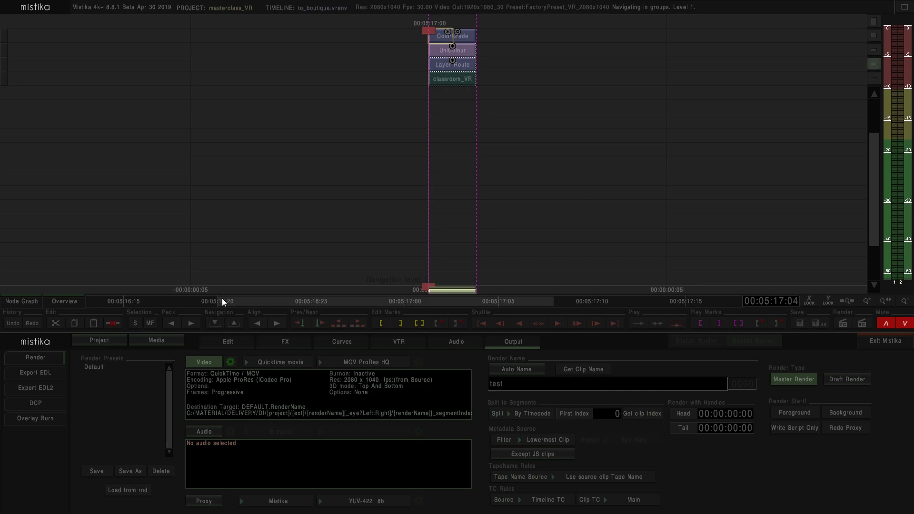
left_click(446, 82)
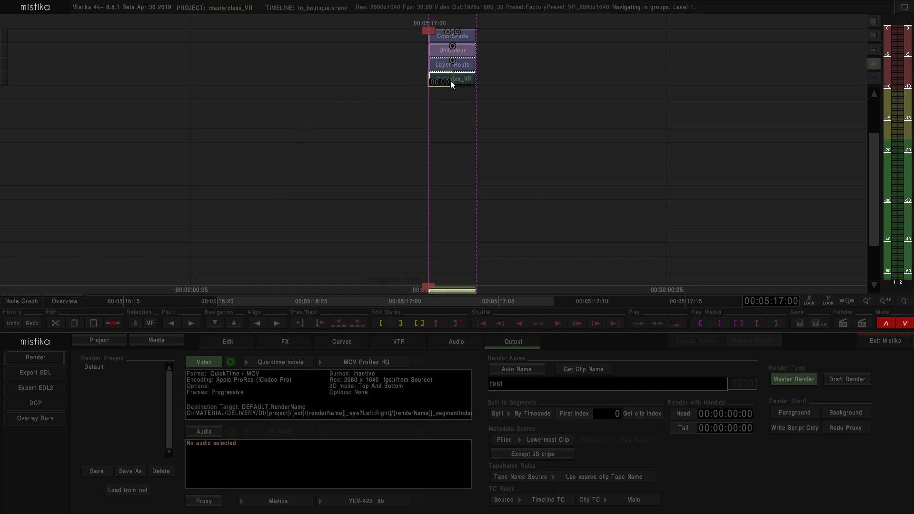
left_click(465, 50)
left_click(466, 66)
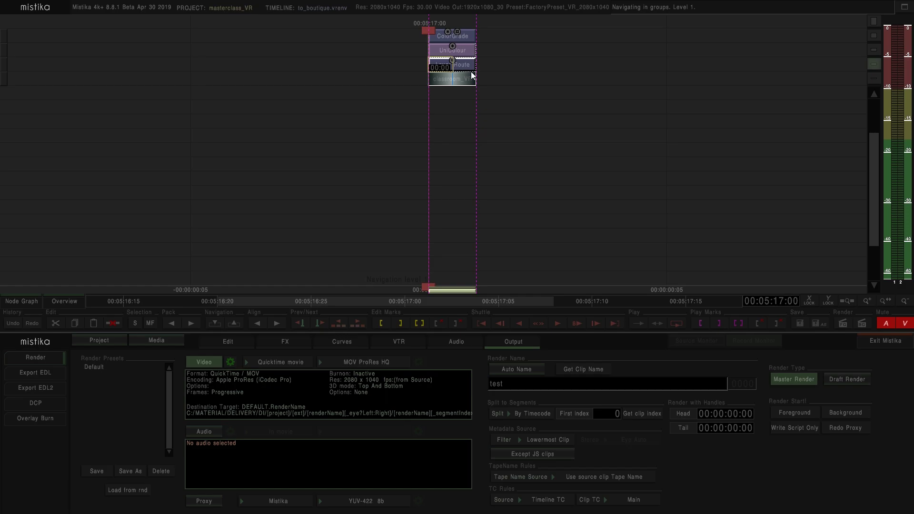
left_click(235, 322)
- Switch to Mistika VR, review the current shot's export options without rendering, and return to Mistika
key("alt+Tab")
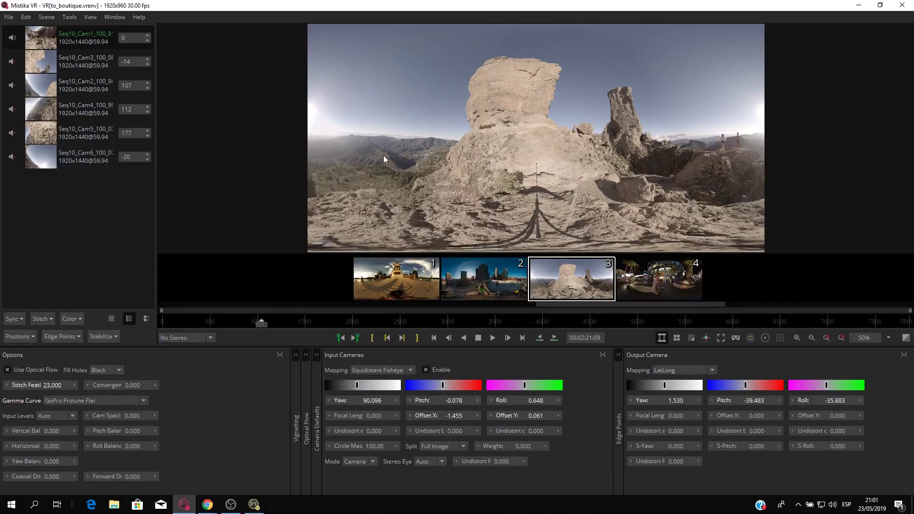
left_click(8, 18)
left_click(37, 109)
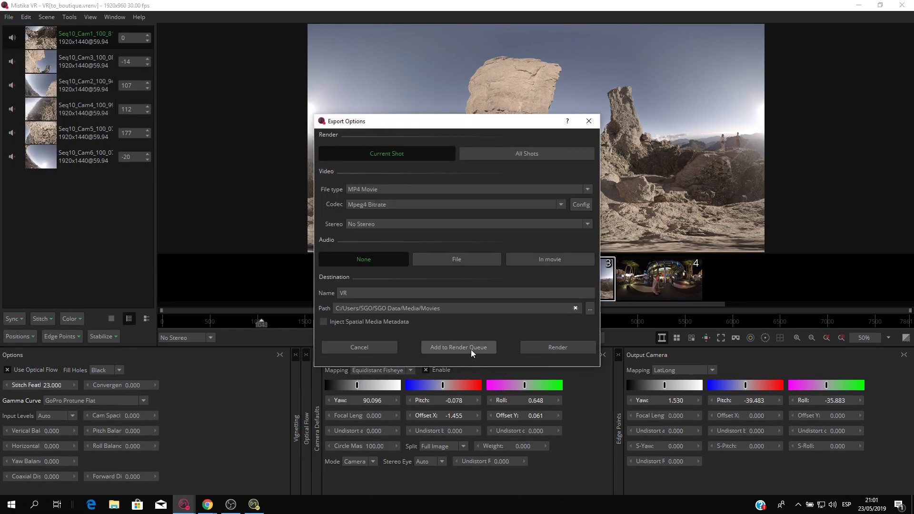
left_click(589, 121)
left_click(253, 506)
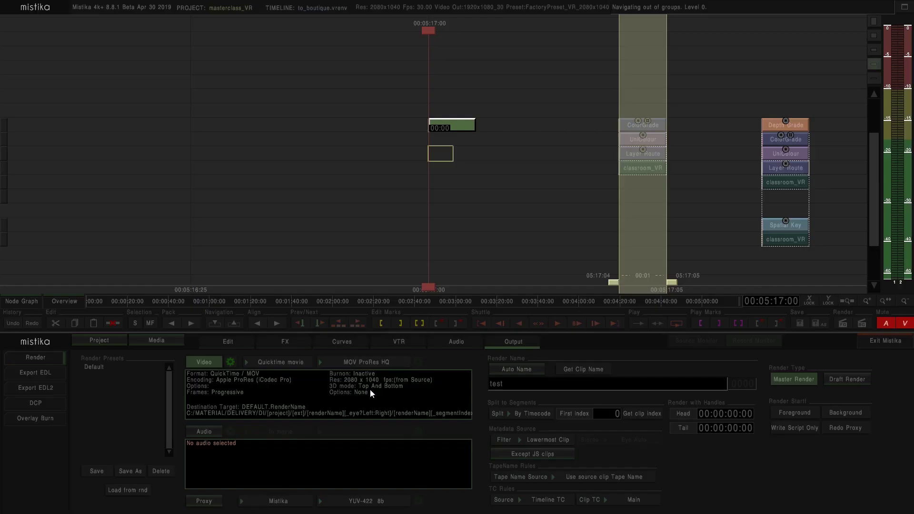
- Move the VR View effect and the Stereo3D and Framing stack off the origin_0+6 clip onto empty tracks below
scroll(422, 167, "down", 2)
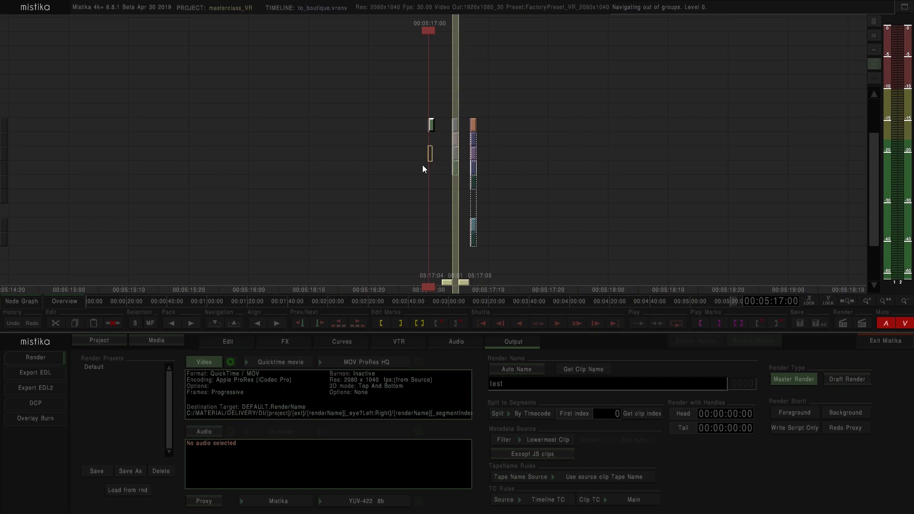
scroll(420, 165, "down", 1)
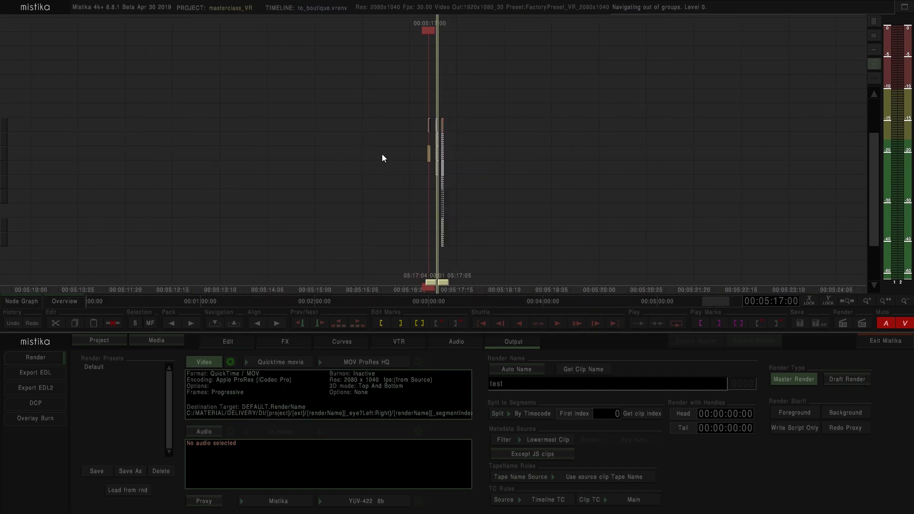
scroll(262, 169, "up", 1)
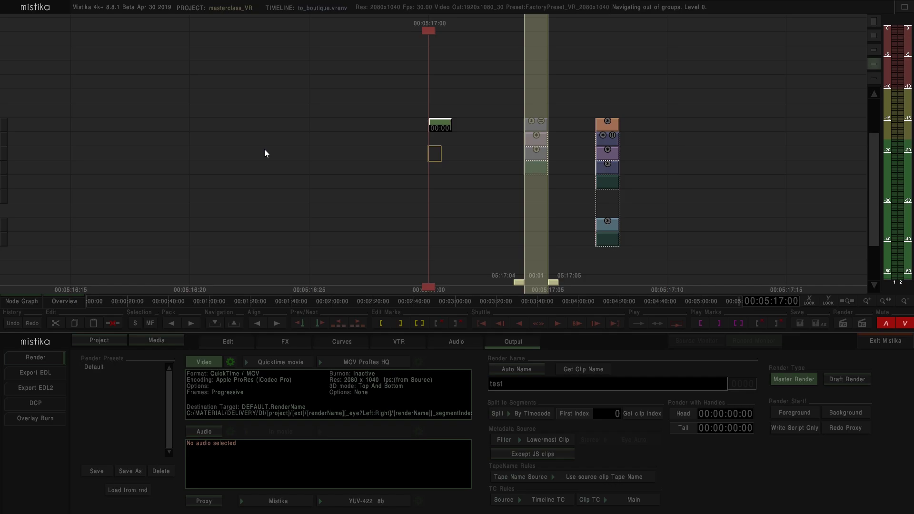
scroll(251, 140, "down", 10)
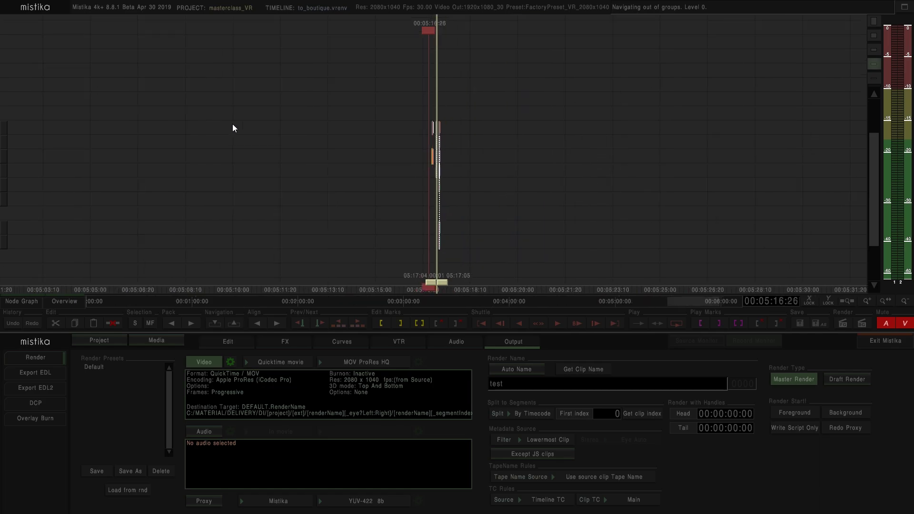
left_click_drag(303, 216, 696, 178)
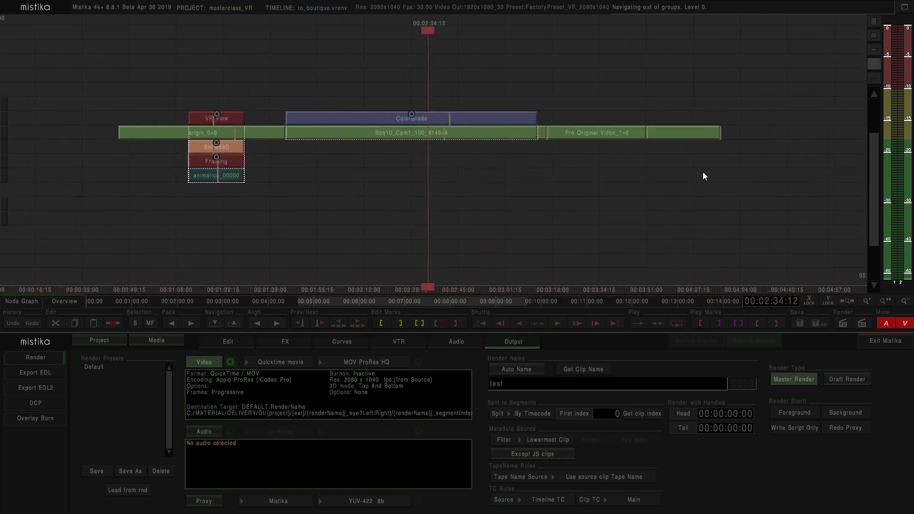
scroll(328, 178, "down", 2)
left_click_drag(329, 178, 519, 191)
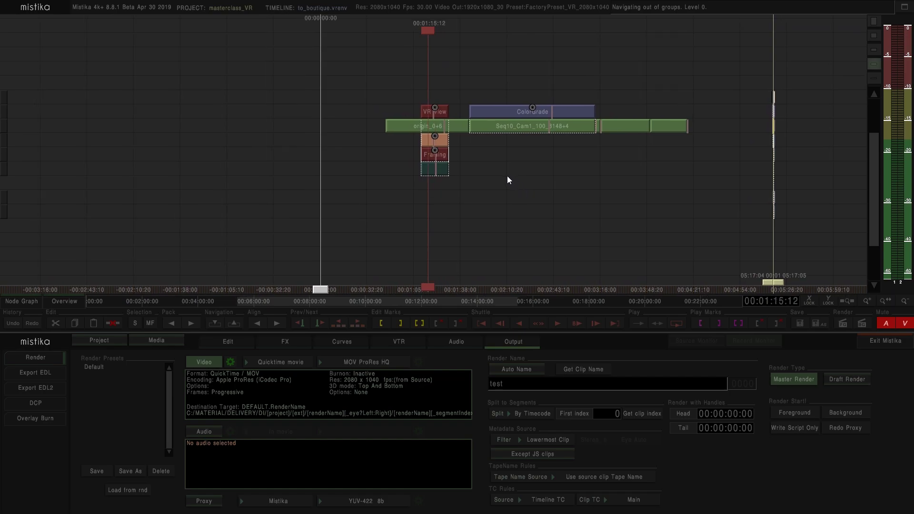
scroll(468, 172, "up", 5)
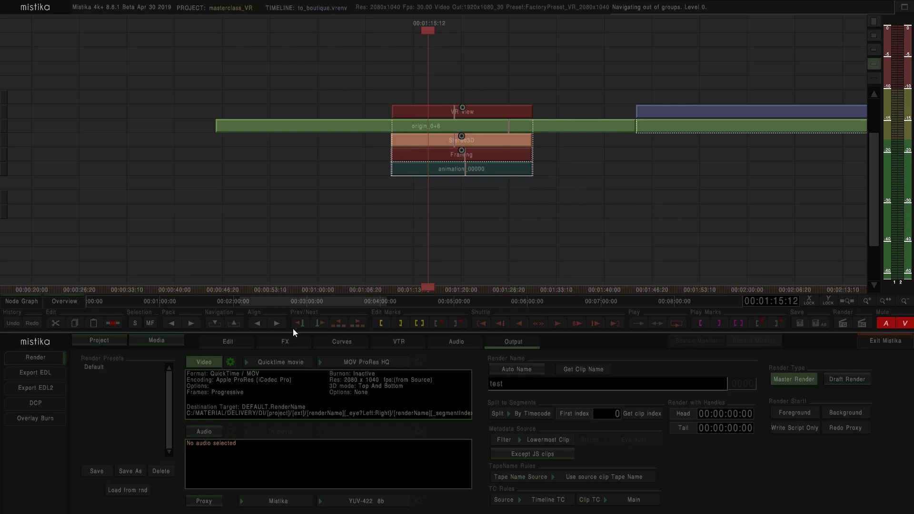
left_click(284, 342)
scroll(693, 172, "down", 3)
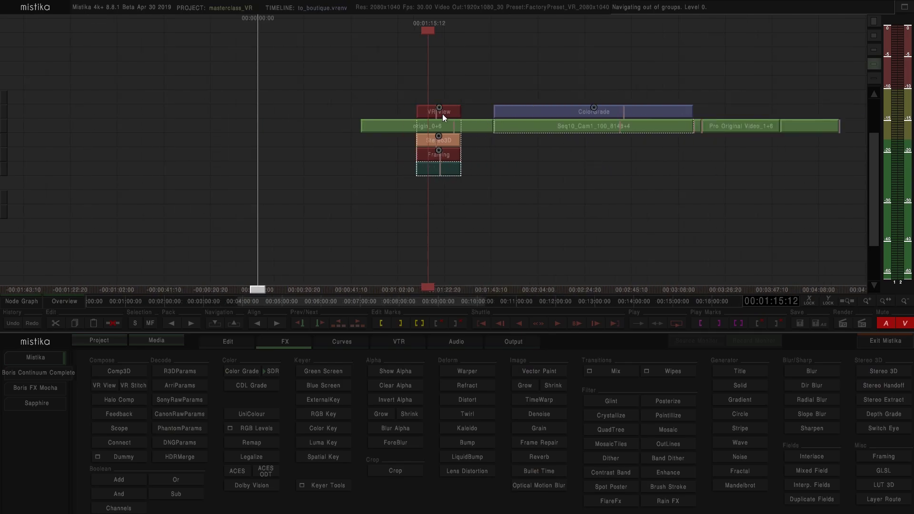
left_click_drag(442, 114, 442, 111)
left_click_drag(474, 192, 450, 193)
left_click_drag(449, 144, 390, 144)
left_click(421, 127)
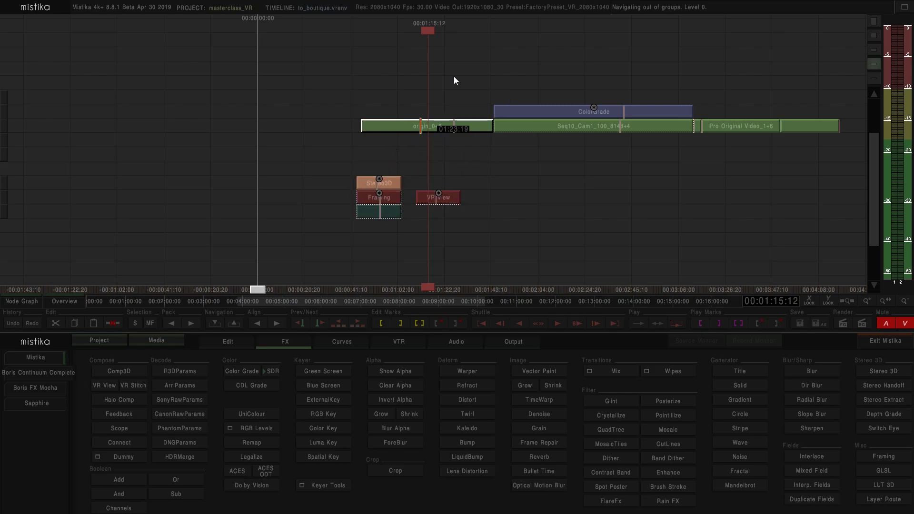
- Open the origin_0+6 clip in the effects editor, compare it with stereo mode off and on, and return to the timeline
double_click(441, 130)
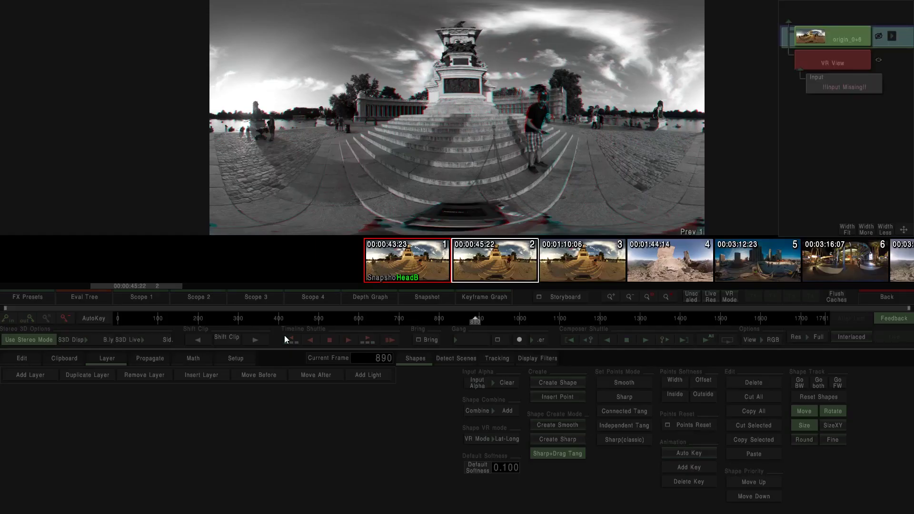
left_click(25, 341)
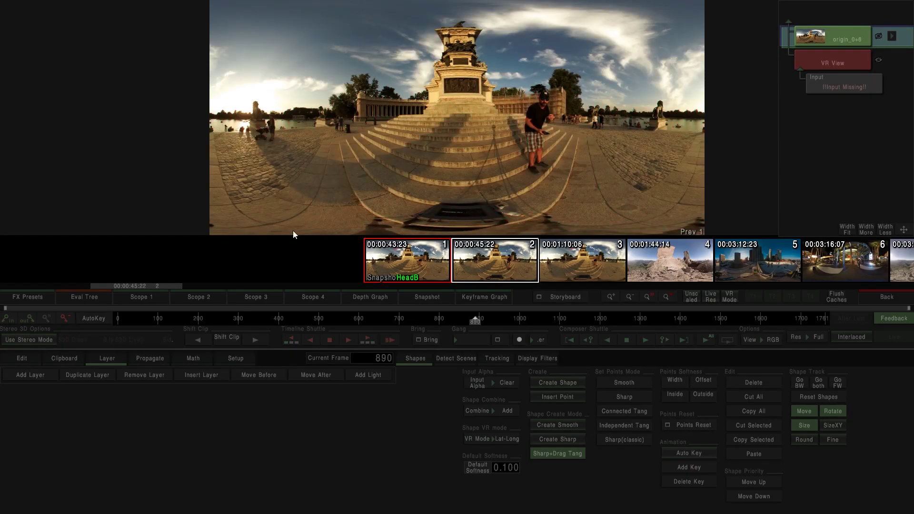
left_click(55, 339)
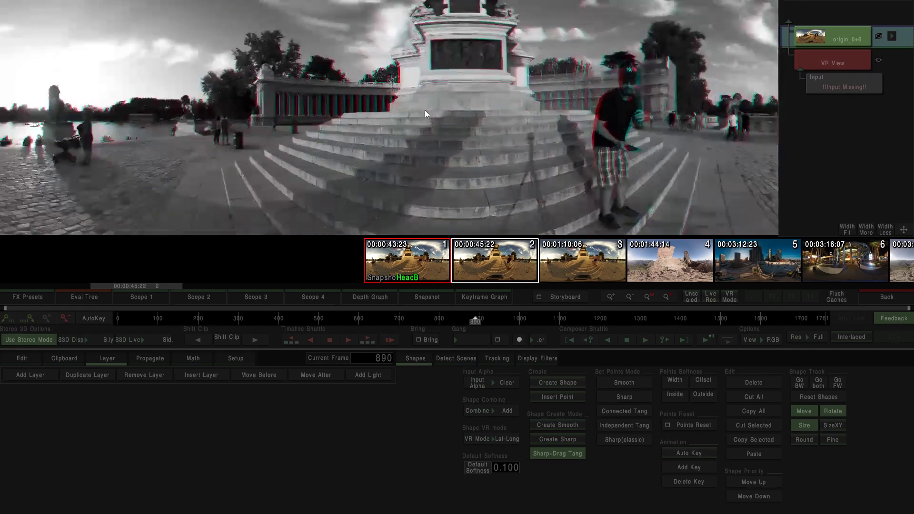
left_click(46, 340)
left_click(895, 299)
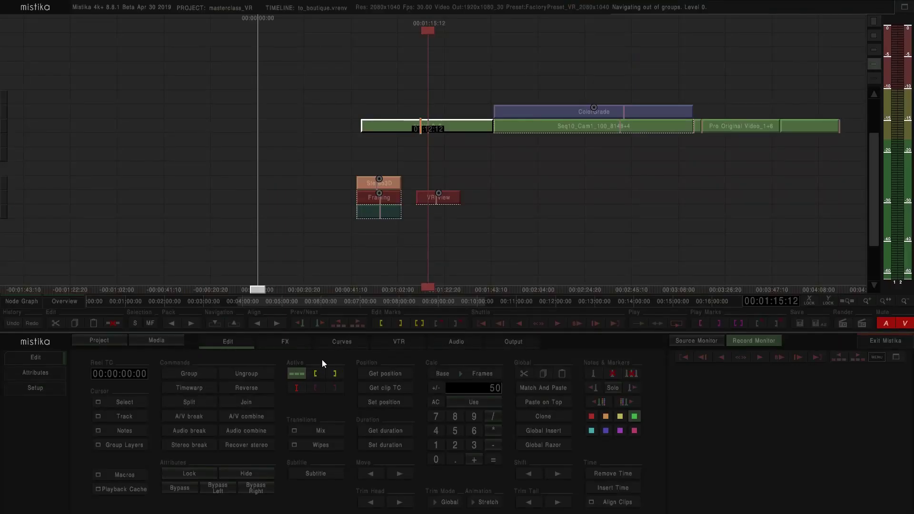
- Add a Color Grade effect on top of the origin_0+6 clip and open it for grading
left_click(283, 341)
left_click(245, 373)
left_click(613, 180)
double_click(460, 110)
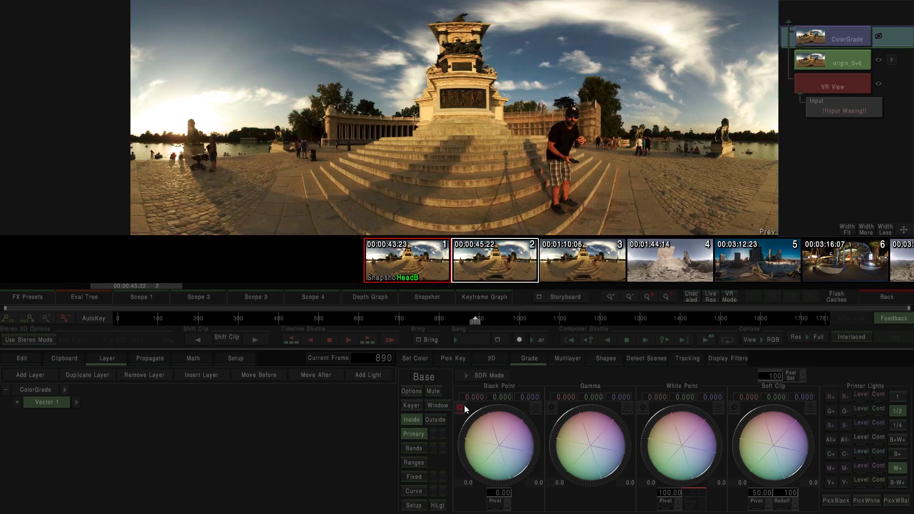
- Grade with black point about -11.9, -9.2, -6.9, white point about 15.0, 13.6, 6.0, and gamma about -7.8
left_click_drag(494, 446, 506, 423)
mouse_move(672, 432)
left_mouse_down()
mouse_move(703, 412)
mouse_move(684, 445)
mouse_move(716, 444)
mouse_move(649, 449)
mouse_move(647, 424)
mouse_move(696, 431)
mouse_move(673, 455)
mouse_move(662, 442)
left_mouse_up()
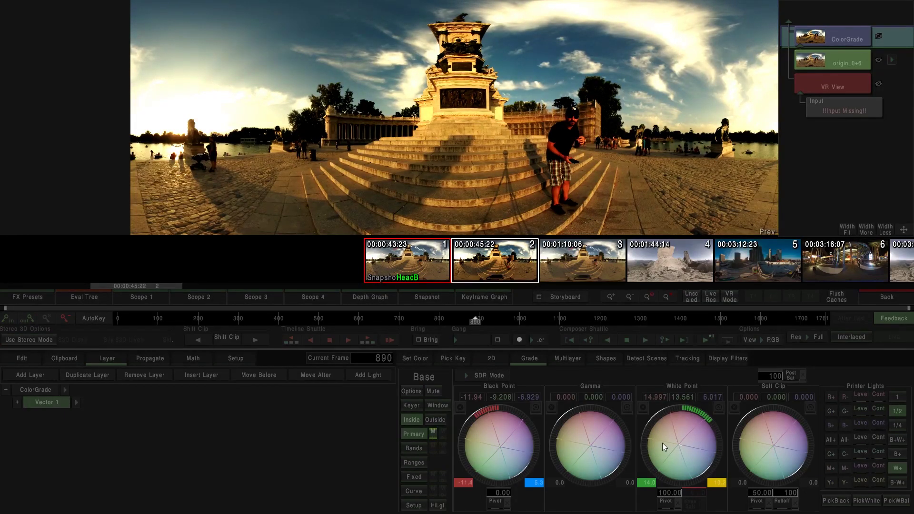
left_click_drag(594, 412, 647, 419)
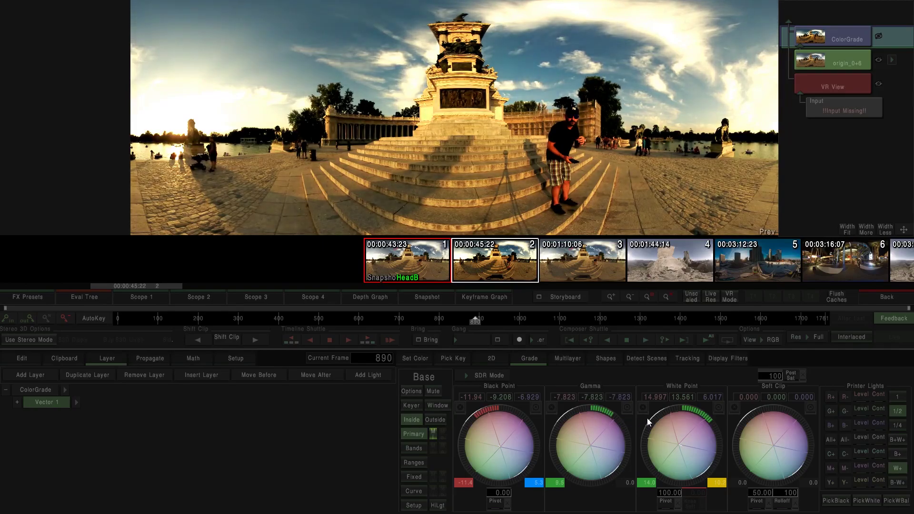
- View the graded origin_0+6 shot in stereo mode, displaying the Left Eye and the Right Eye
scroll(469, 102, "down", 3)
scroll(469, 102, "down", 2)
scroll(436, 126, "up", 2)
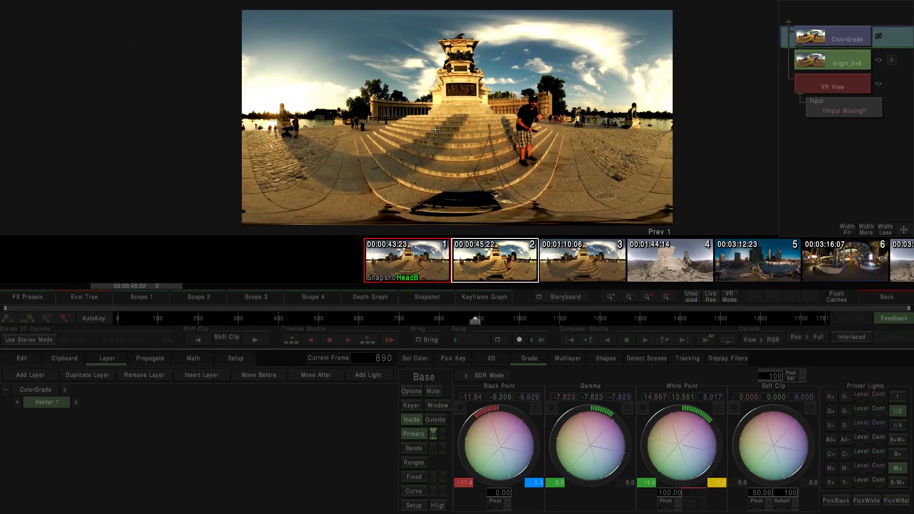
left_click(42, 340)
left_click(71, 339)
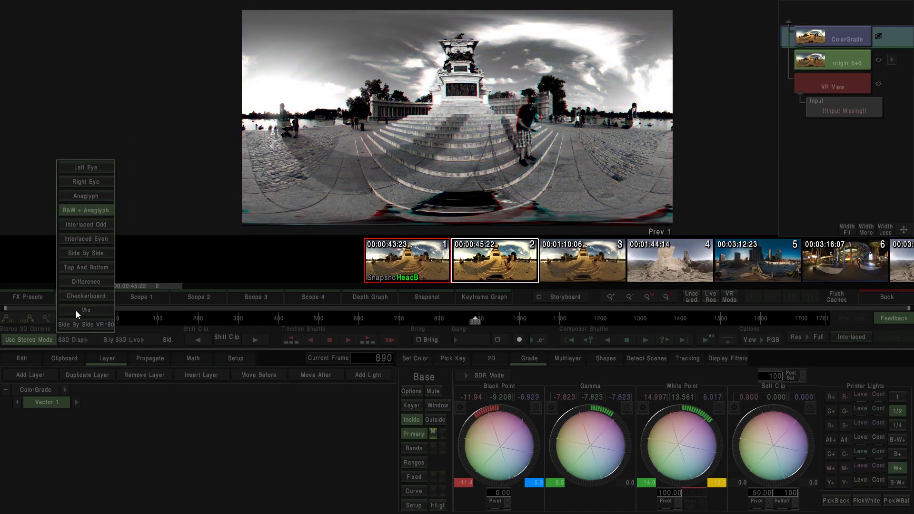
left_click(87, 167)
left_click(84, 339)
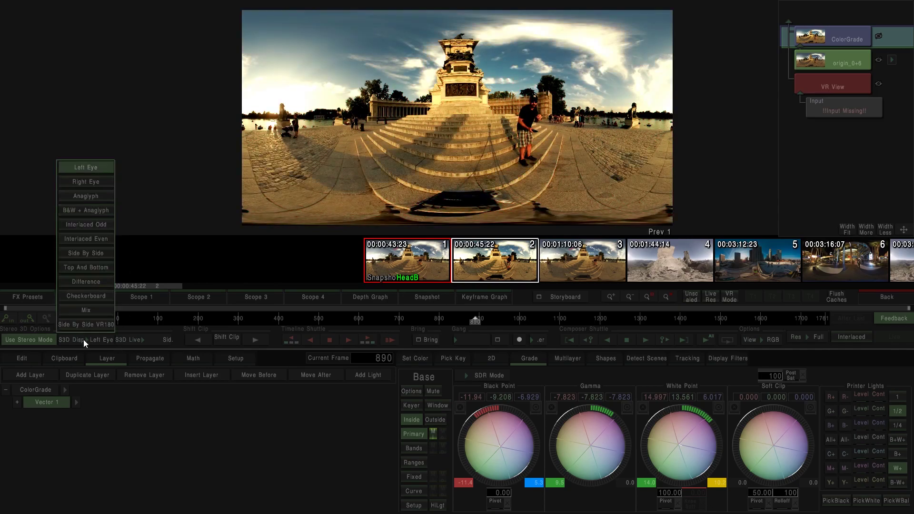
left_click(98, 182)
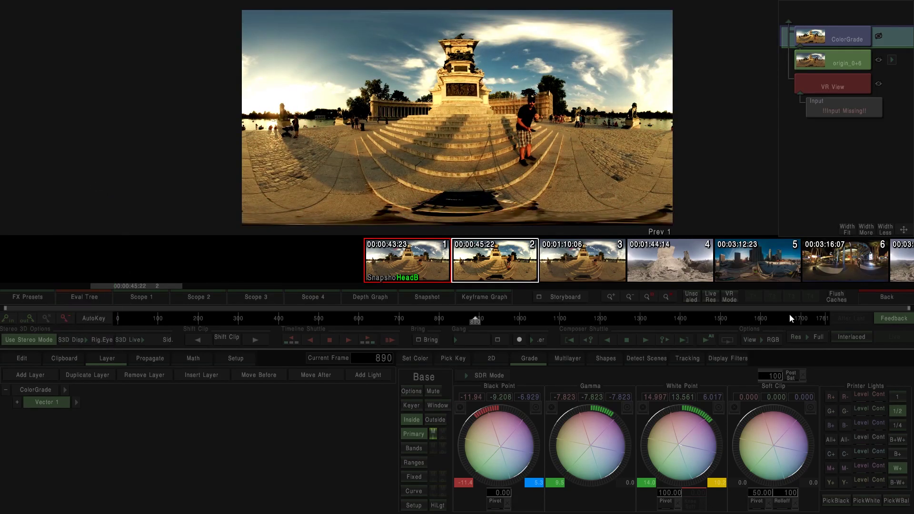
- Return to the timeline and delete the ColorGrade above the origin_0+6 clip
left_click(888, 297)
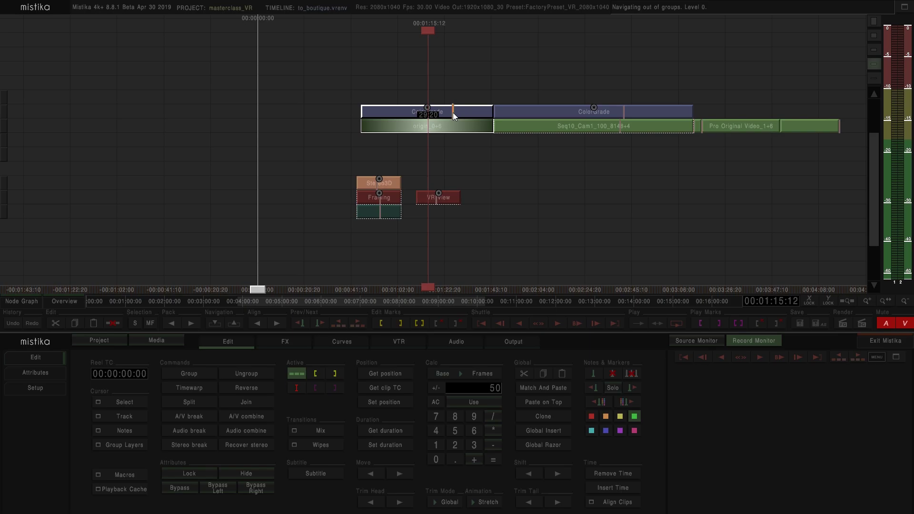
key("Delete")
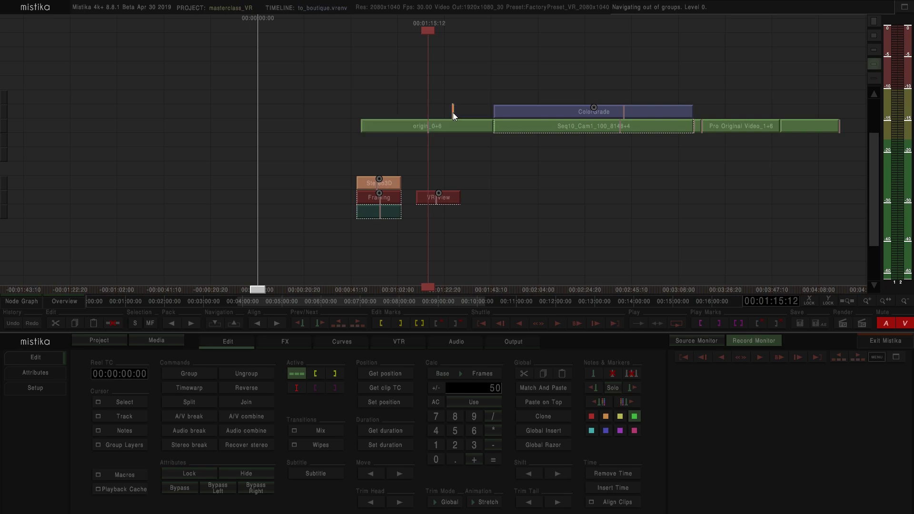
- Review the Playback Cache options for the origin_0+6 clip and the Proxy render output settings, leaving Proxy disabled
left_click(446, 125)
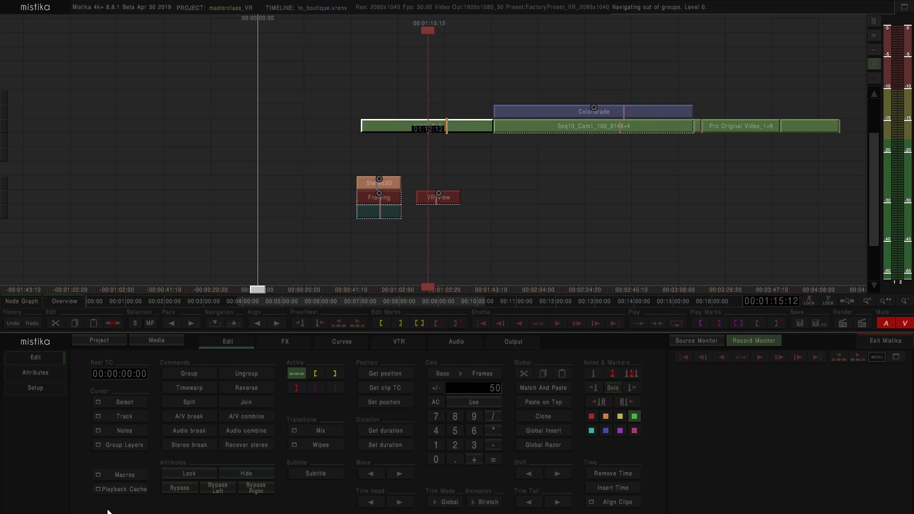
left_click(116, 490)
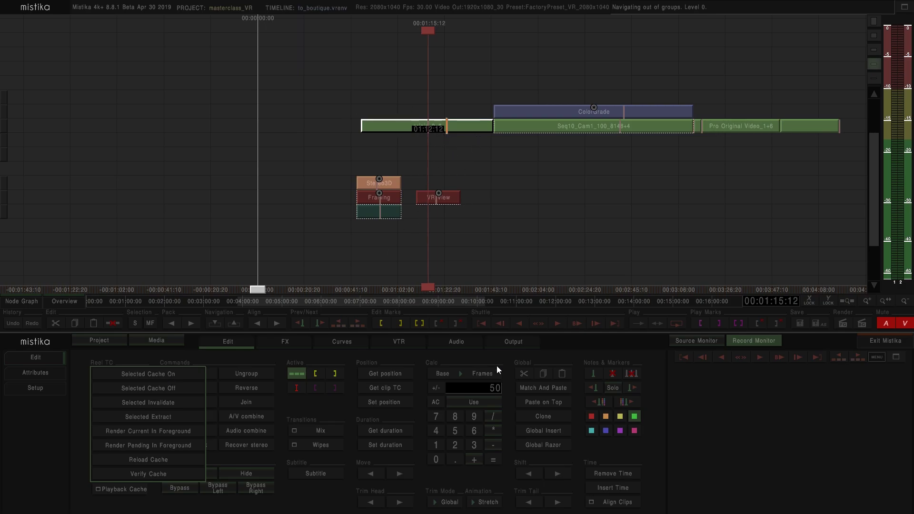
left_click(505, 342)
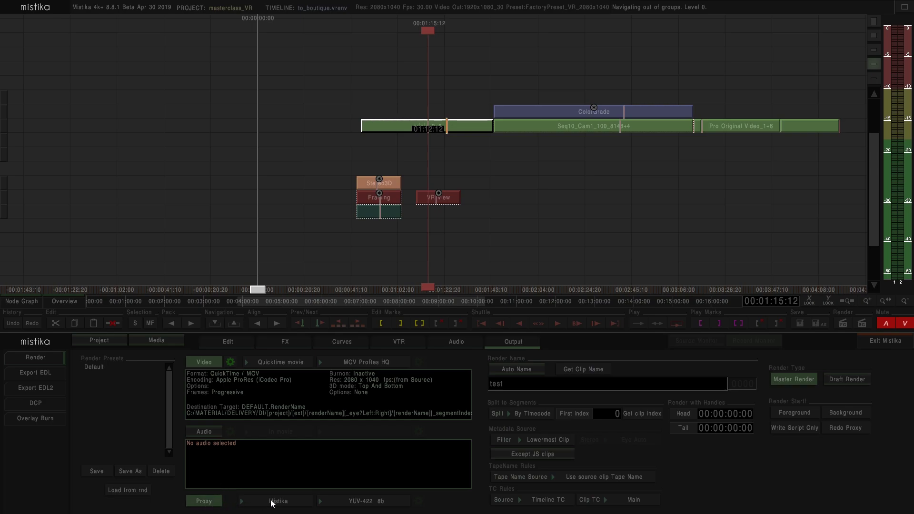
left_click(204, 503)
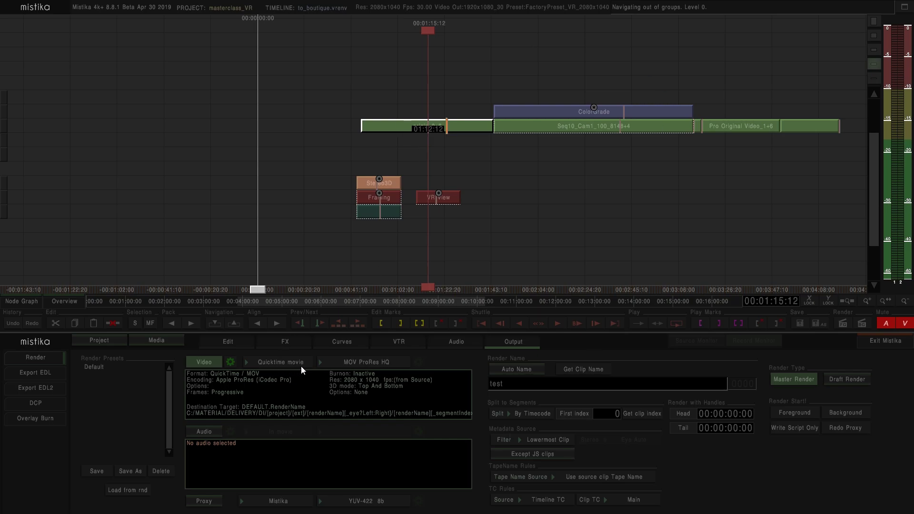
- Review the available video render formats and the QuickTime encoding options, leaving the output settings as they are
left_click(347, 363)
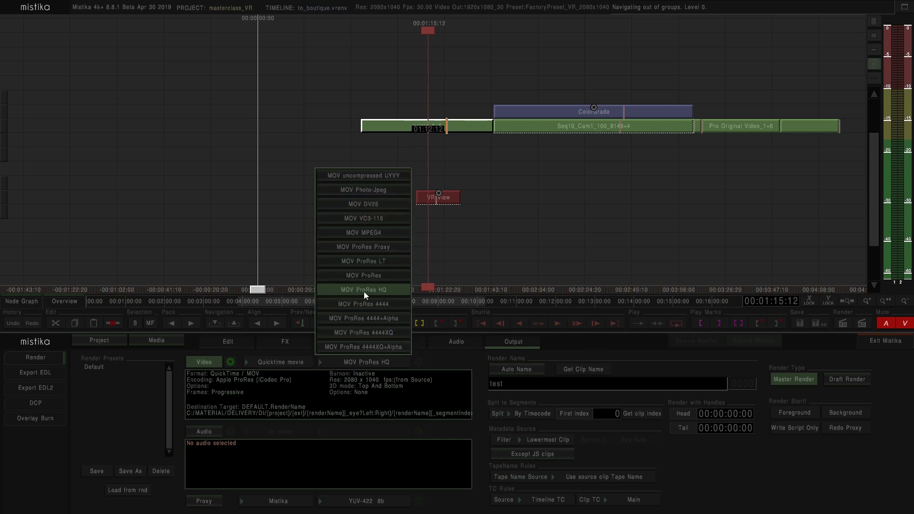
left_click(287, 362)
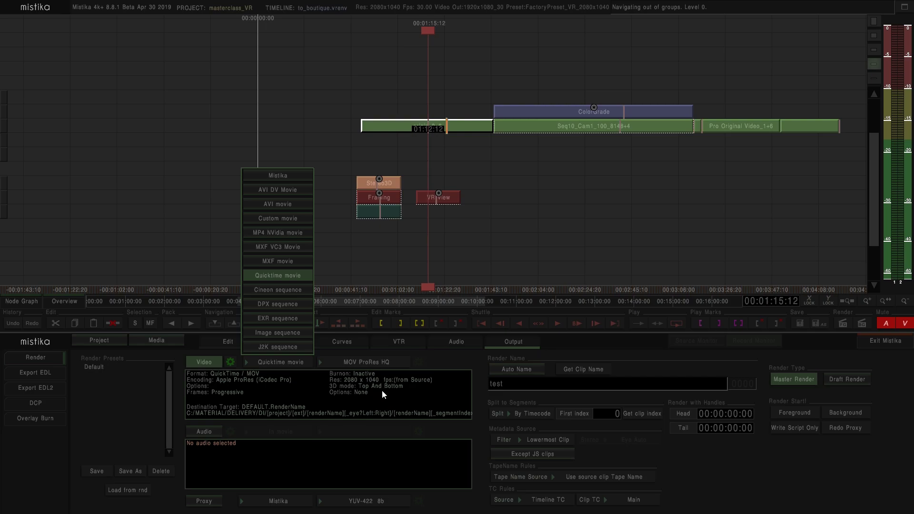
left_click(412, 394)
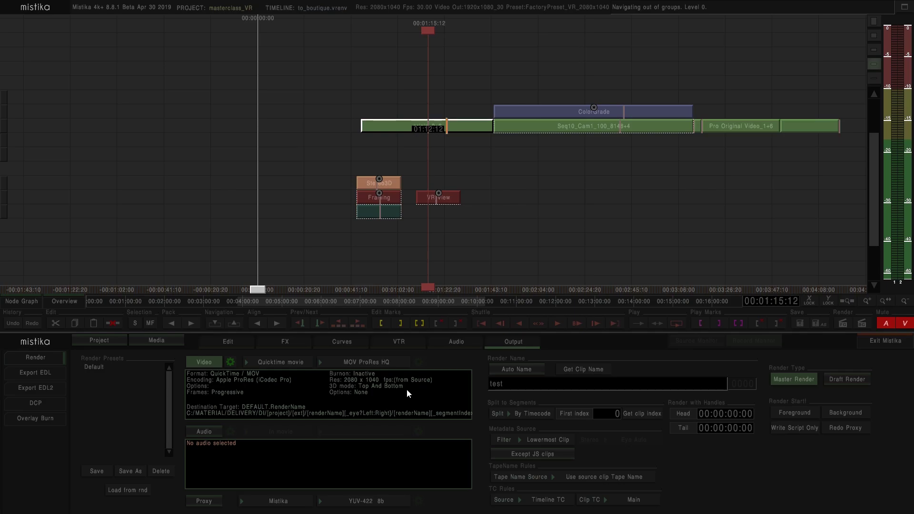
- Enter the origin_0+6 group to view its VR Stitch and source clips, and return to the main timeline level
scroll(548, 171, "down", 2)
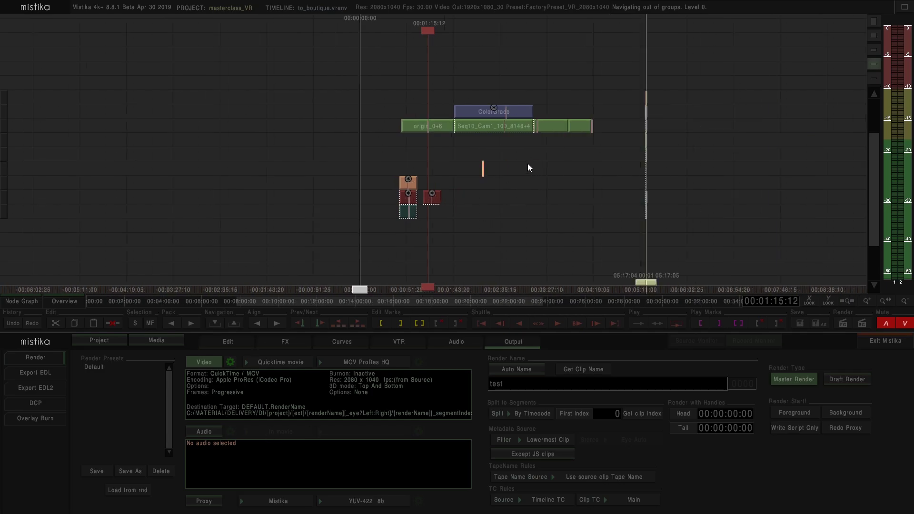
left_click_drag(528, 173, 435, 175)
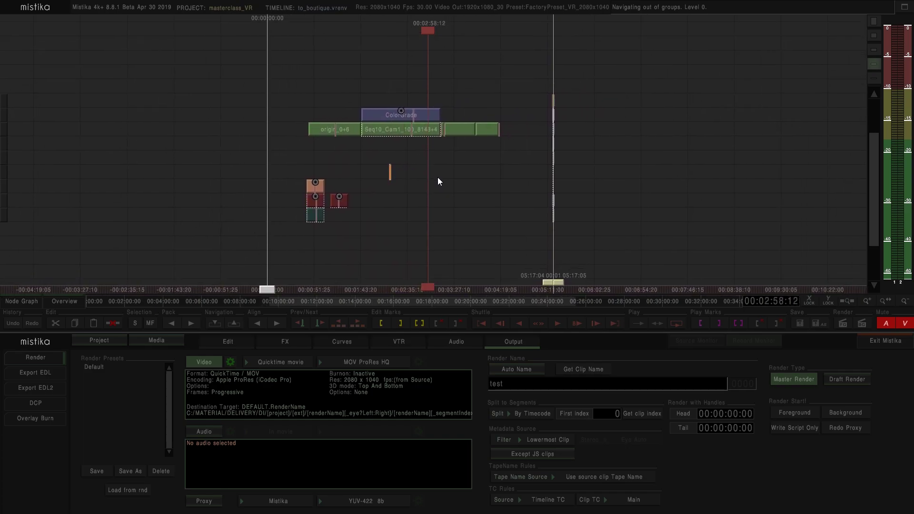
left_click(345, 128)
left_click(216, 321)
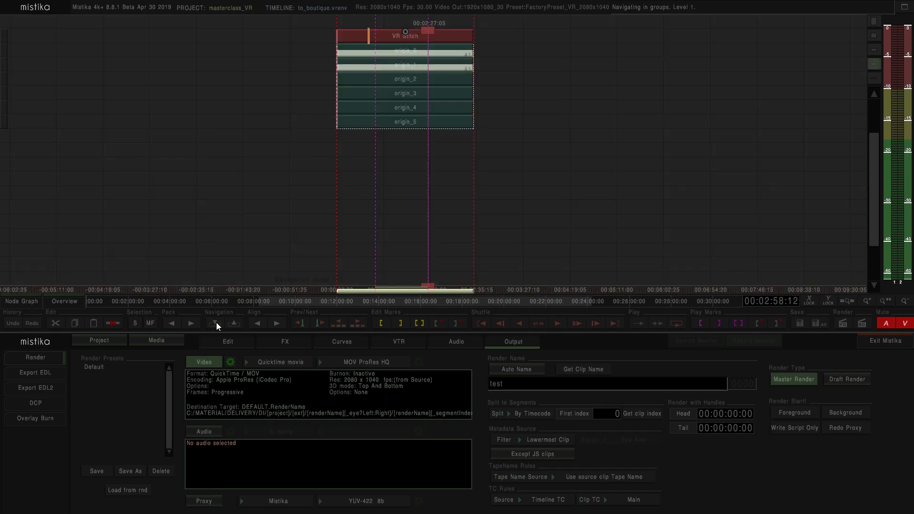
left_click(236, 325)
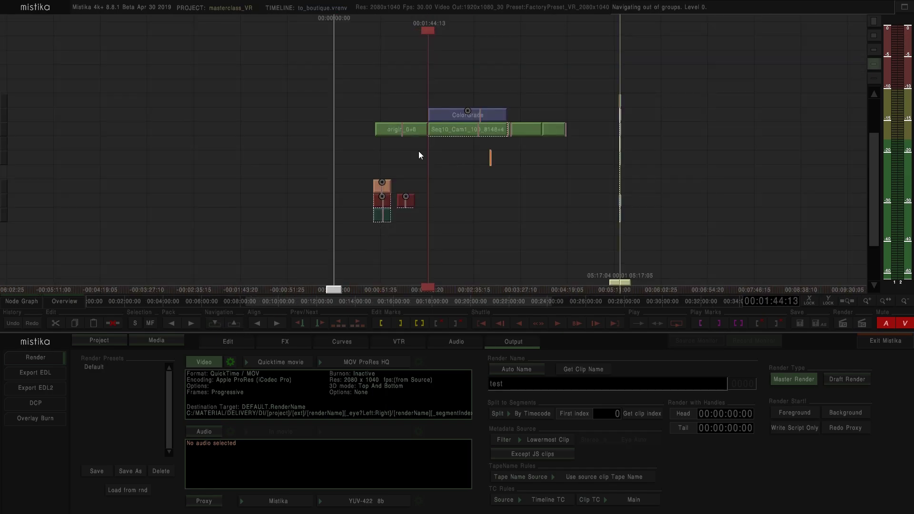
- Clone the origin_0+6 group into the empty timeline area after the existing clips and ungroup the copy
left_click(416, 136)
mouse_move(401, 130)
left_mouse_down()
mouse_move(532, 224)
mouse_move(769, 131)
left_mouse_up()
mouse_move(785, 190)
left_mouse_down()
mouse_move(462, 203)
mouse_move(474, 136)
left_mouse_up()
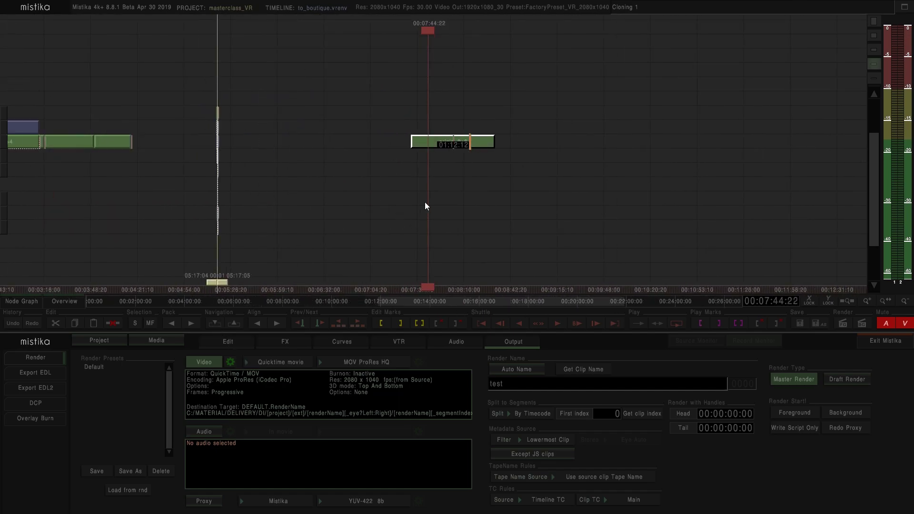
key("u")
left_click(575, 99)
left_click(503, 138)
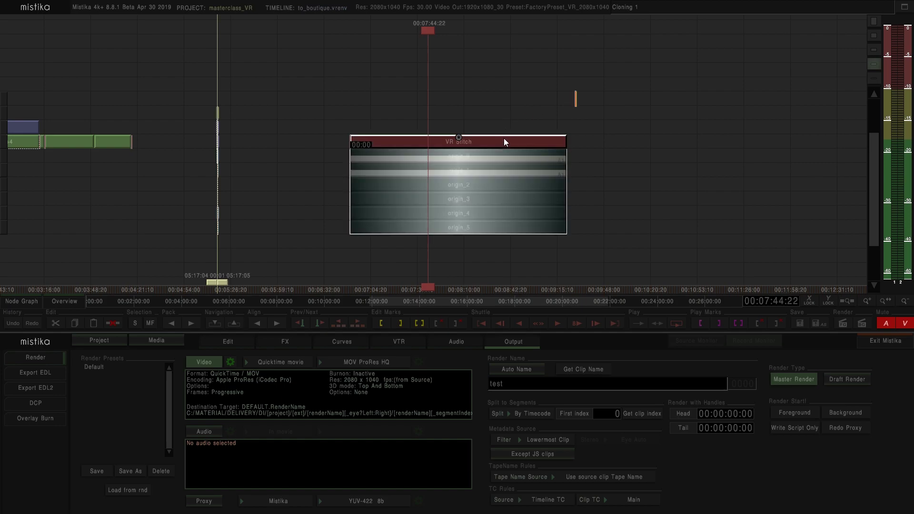
- Clone the origin_0 to origin_5 stack four times, placing the copies consecutively after the ungrouped VR Stitch
key("minus")
left_click_drag(459, 157, 573, 164)
left_click(564, 157)
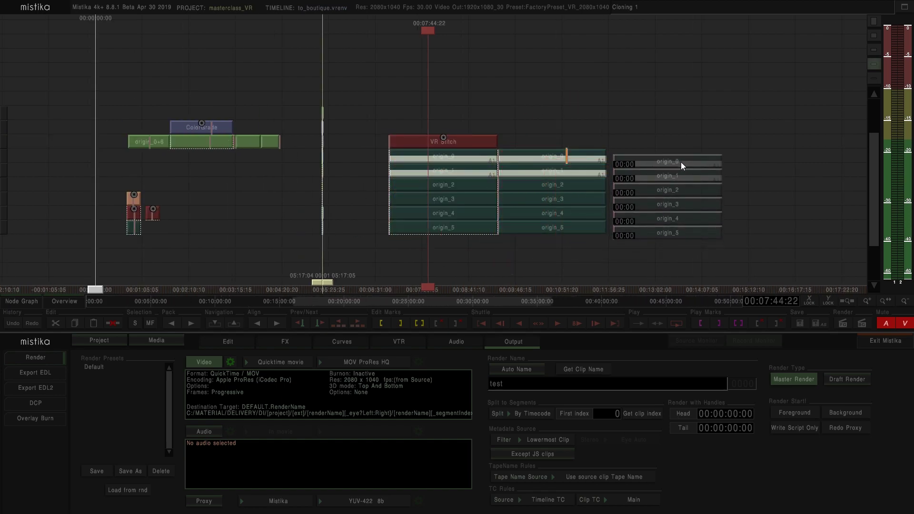
left_click(660, 157)
left_click(766, 161)
key("minus")
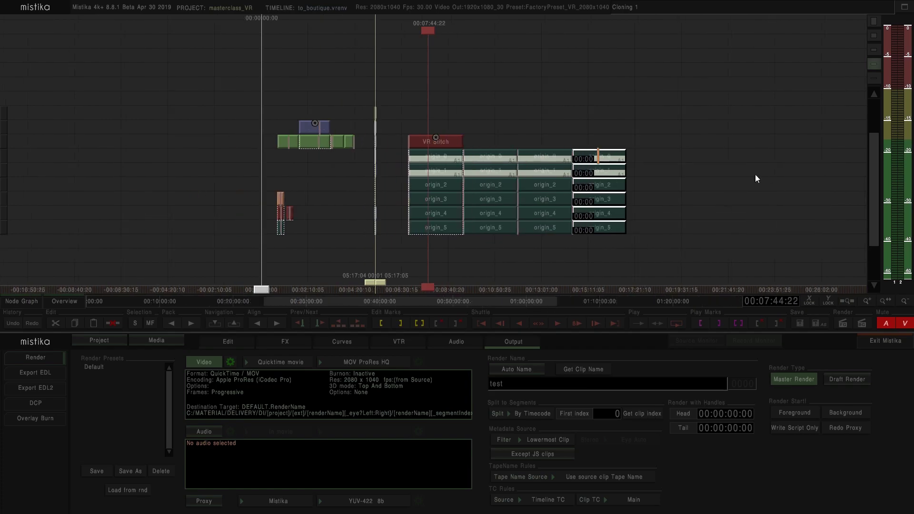
left_click(664, 159)
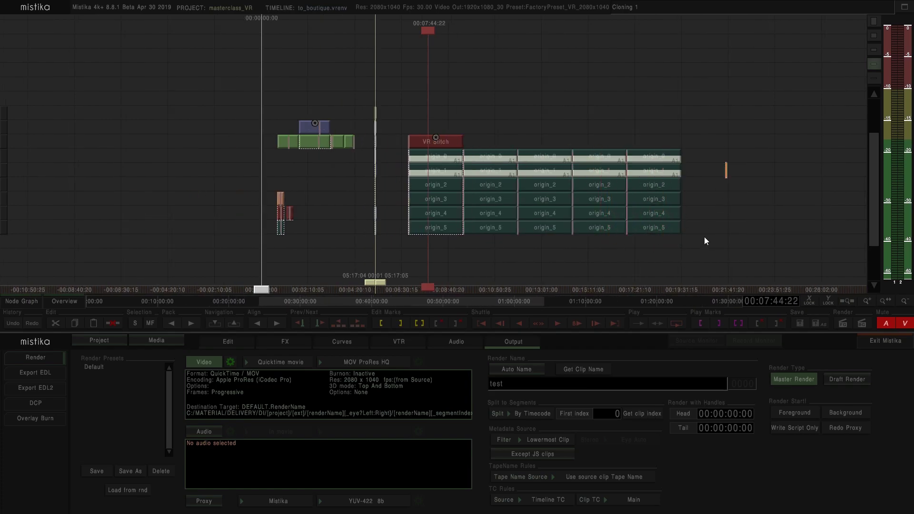
- Try to apply a VR Stitch effect to all the cloned source clips at once
left_click_drag(761, 271, 495, 152)
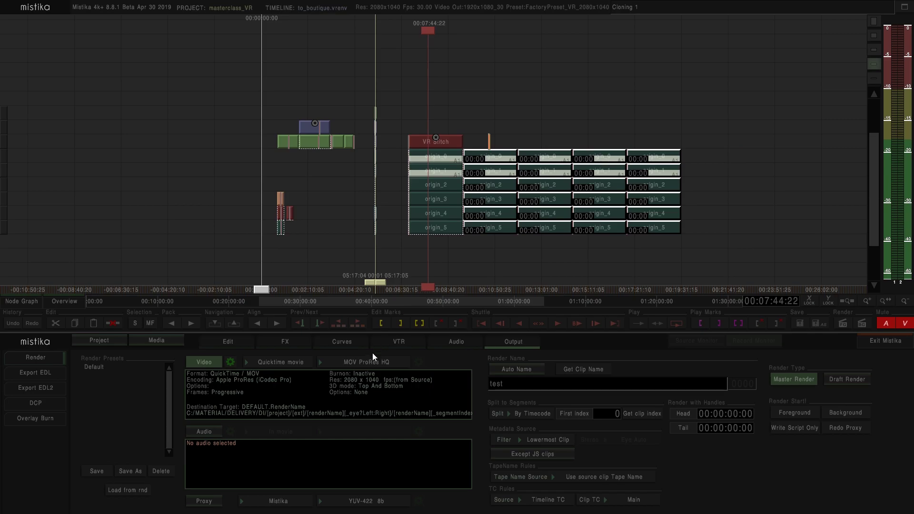
left_click(300, 343)
left_click(133, 387)
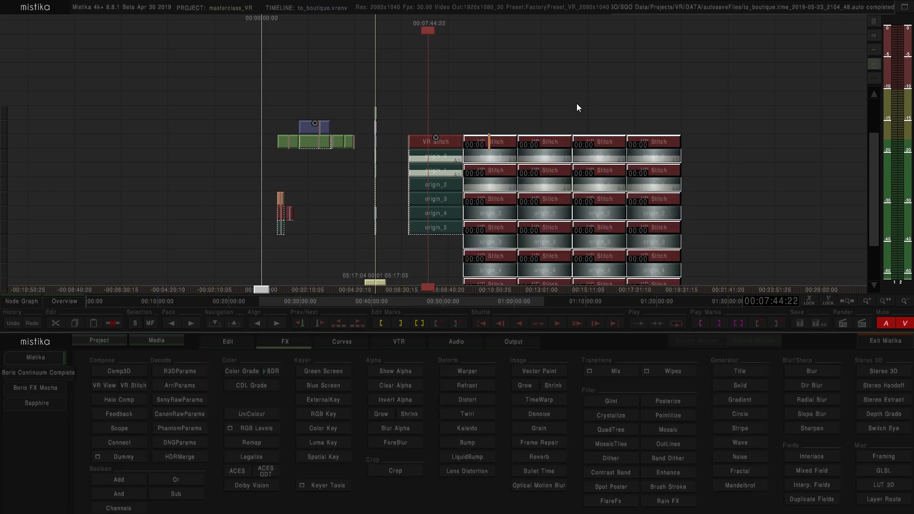
left_click(742, 129)
- Add a VR Stitch effect on top of the origin_0 clip in the first cloned stack
left_click(493, 162)
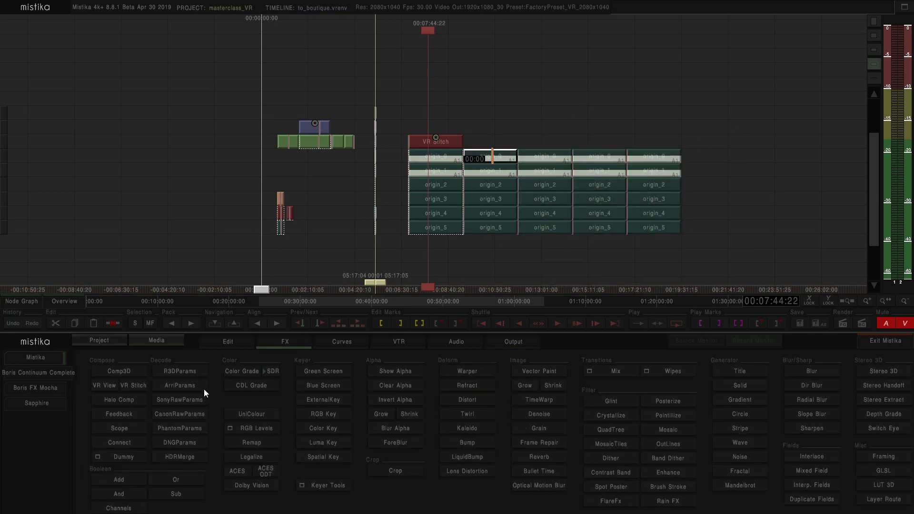
left_click_drag(701, 157, 478, 131)
left_click(552, 117)
left_click(484, 161)
left_click(134, 385)
right_click(504, 140)
left_click(494, 164)
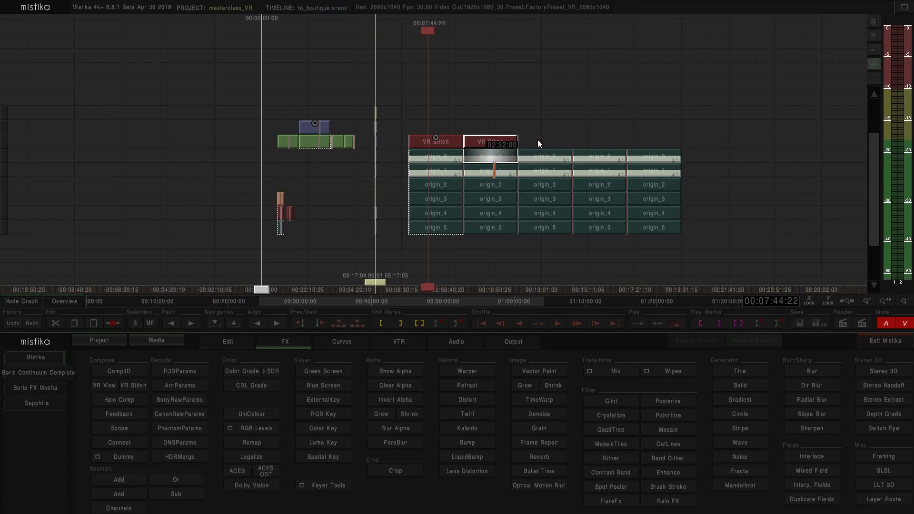
- Extend the new VR Stitch across all four cloned stacks, covering origin_0 to origin_5 in each
left_click_drag(519, 142, 555, 136)
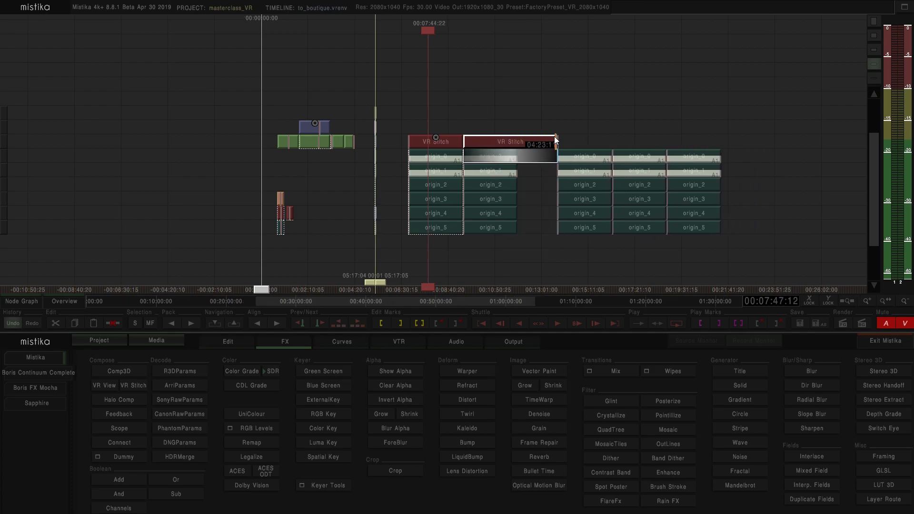
key("ctrl+z")
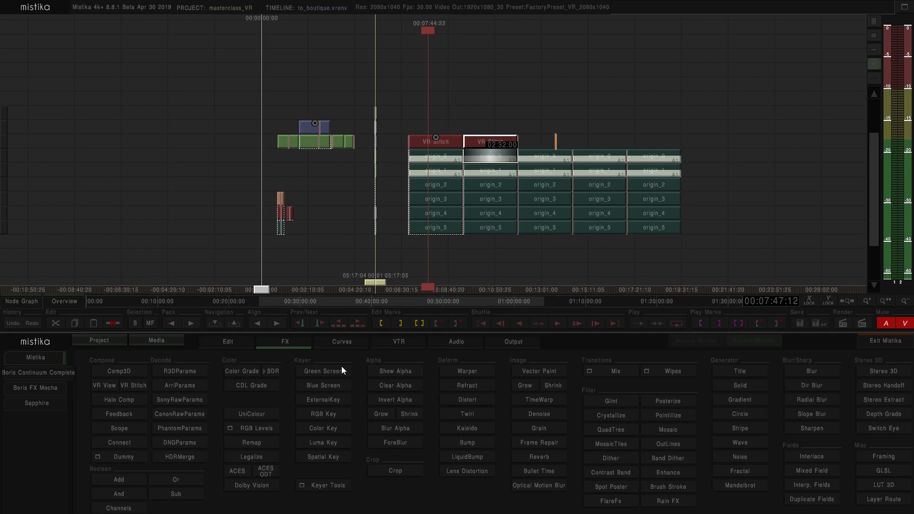
left_click(251, 337)
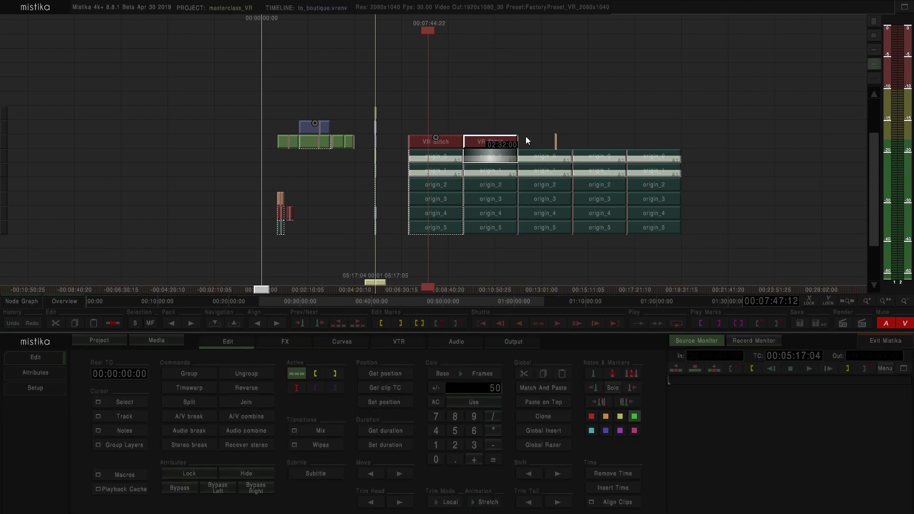
left_click_drag(516, 139, 630, 234)
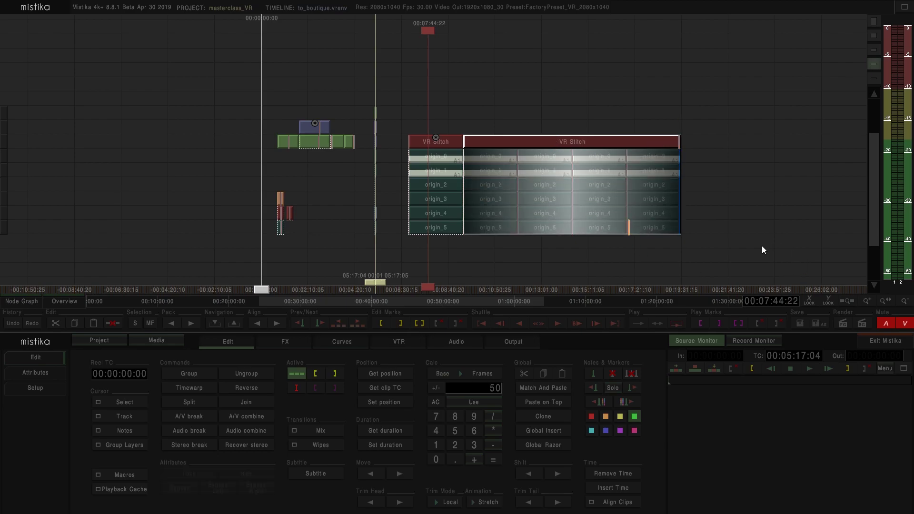
- Split the long VR Stitch at the clip boundaries so each cloned stack has its own stitch
left_click(490, 126)
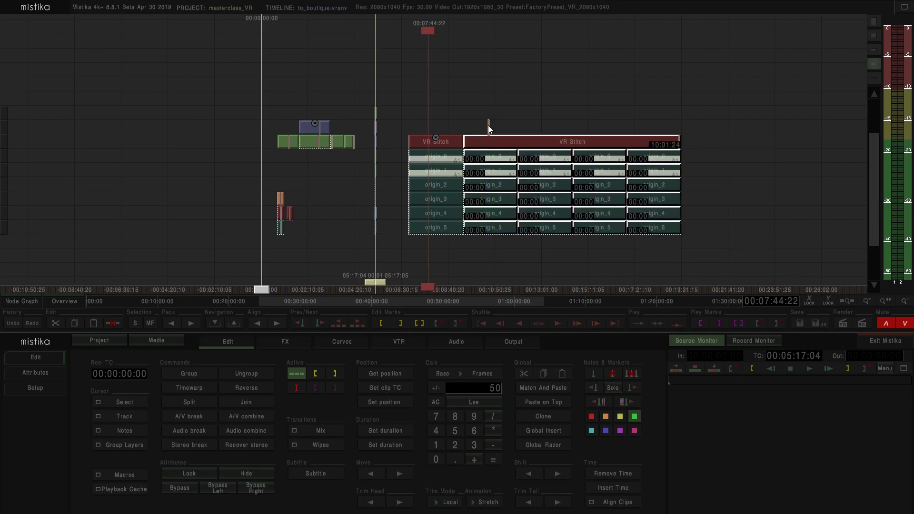
left_click(131, 474)
left_click(130, 359)
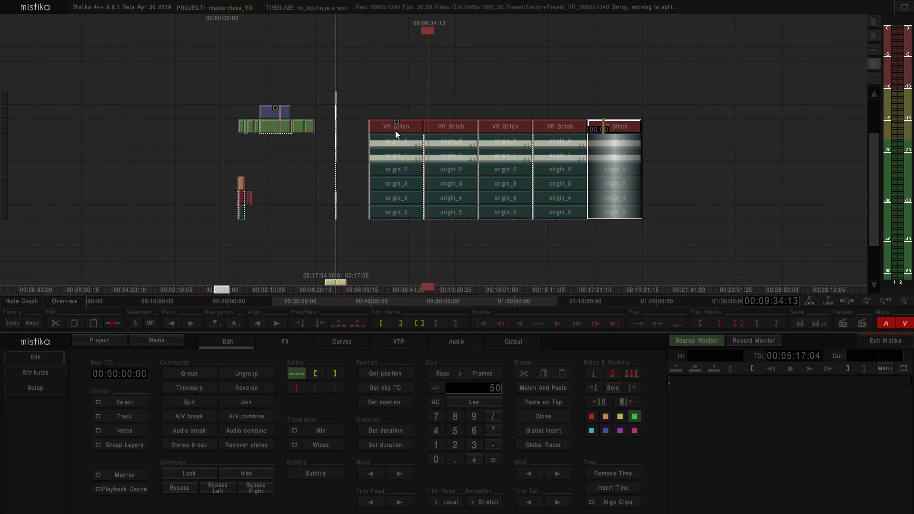
- Open the first, already calibrated VR Stitch shot in the effect editor and save it as an FX preset named Insta360
left_click(398, 129)
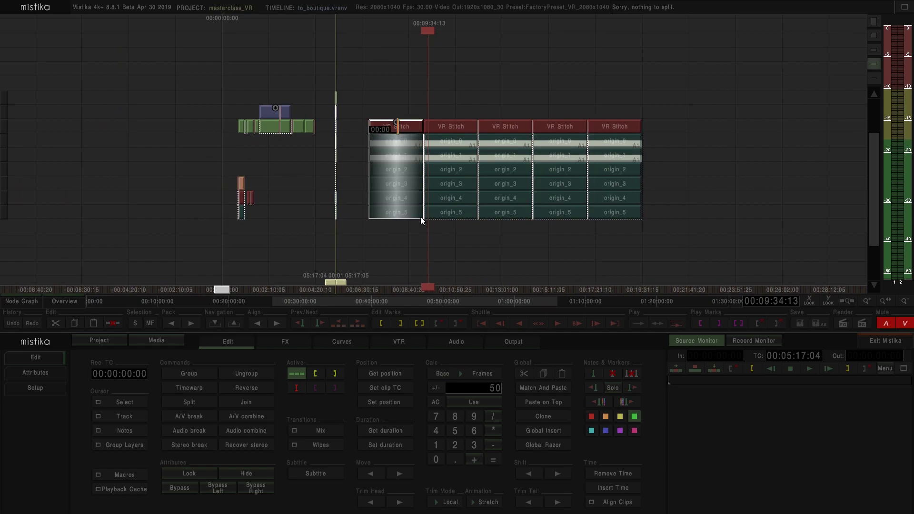
key("v")
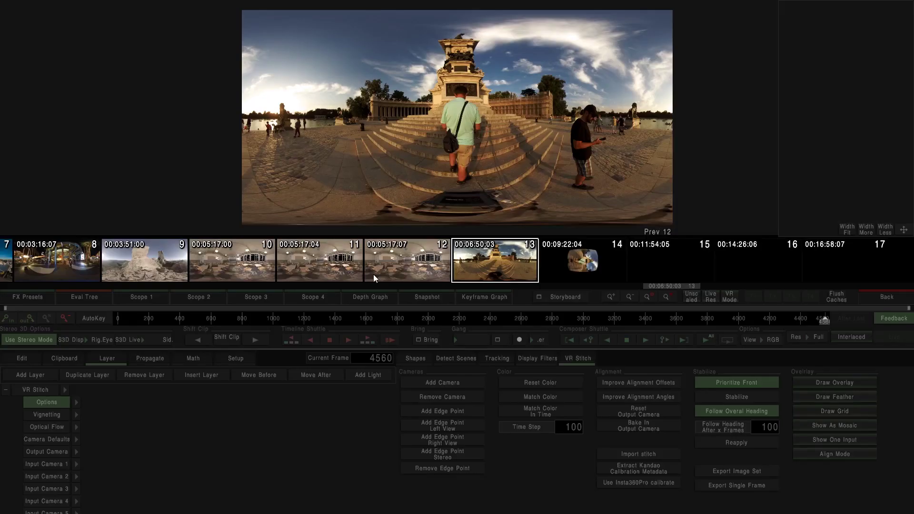
left_click(32, 296)
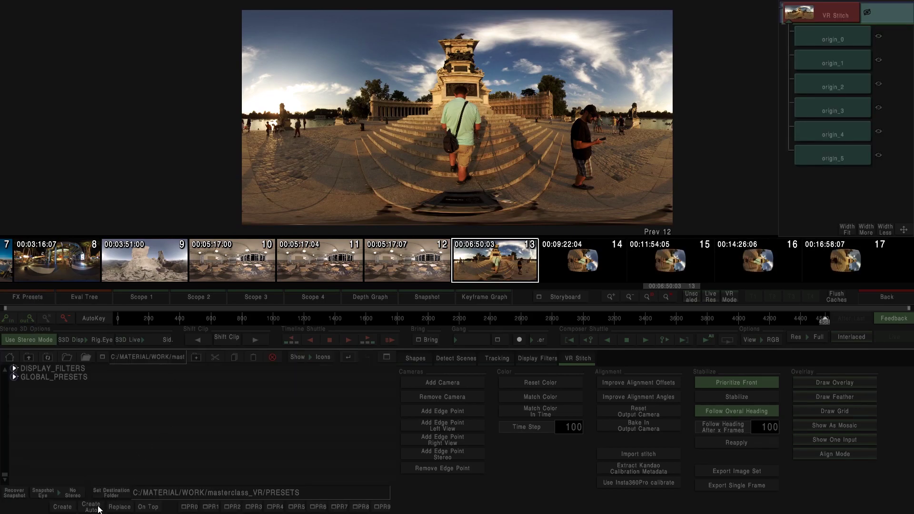
left_click(66, 507)
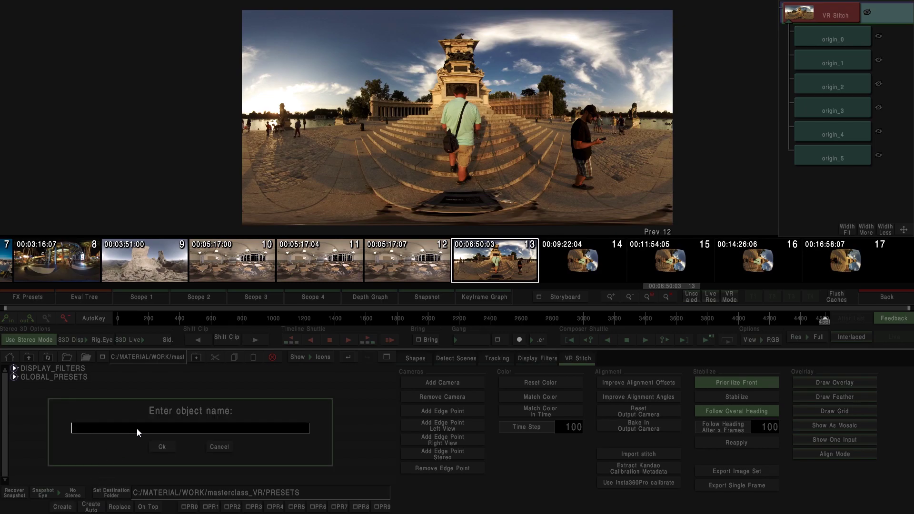
type("Insta360")
left_click(163, 447)
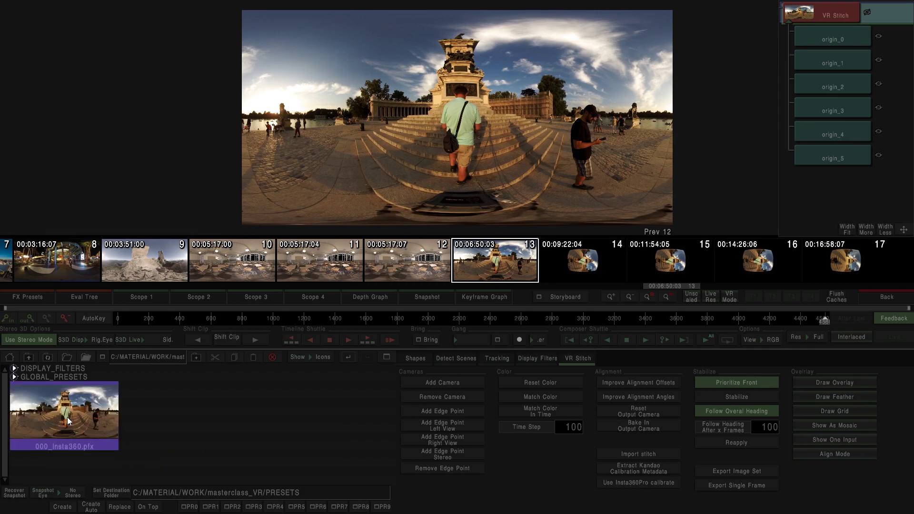
- Apply the Insta360 preset to the VR Stitch of shot 14 and return to the effect parameters
left_click(564, 262)
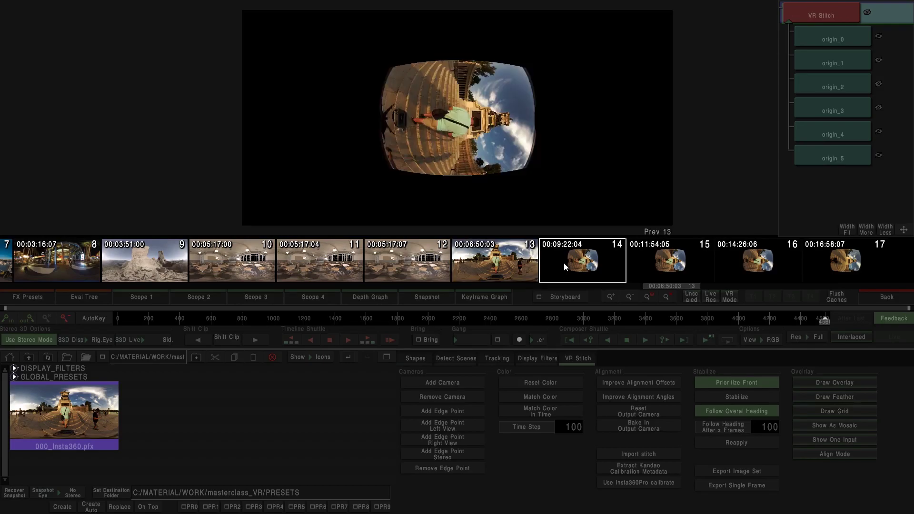
double_click(82, 413)
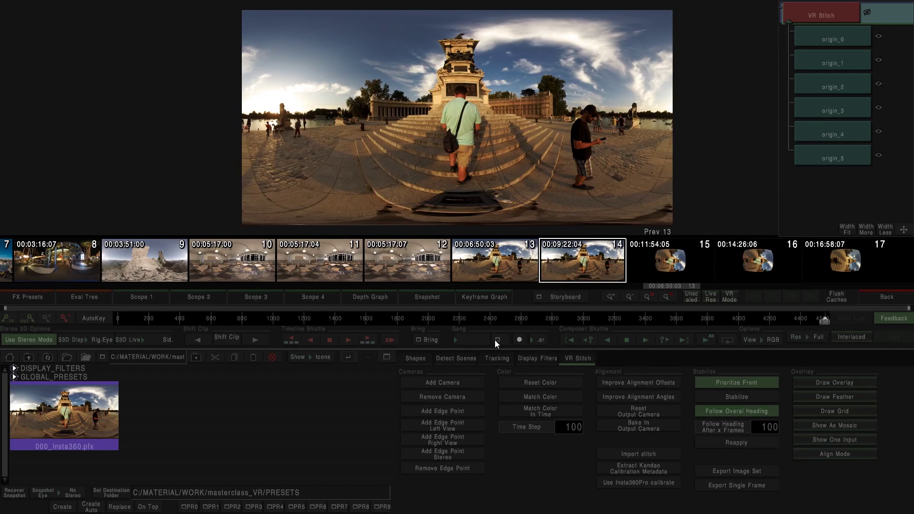
left_click(28, 298)
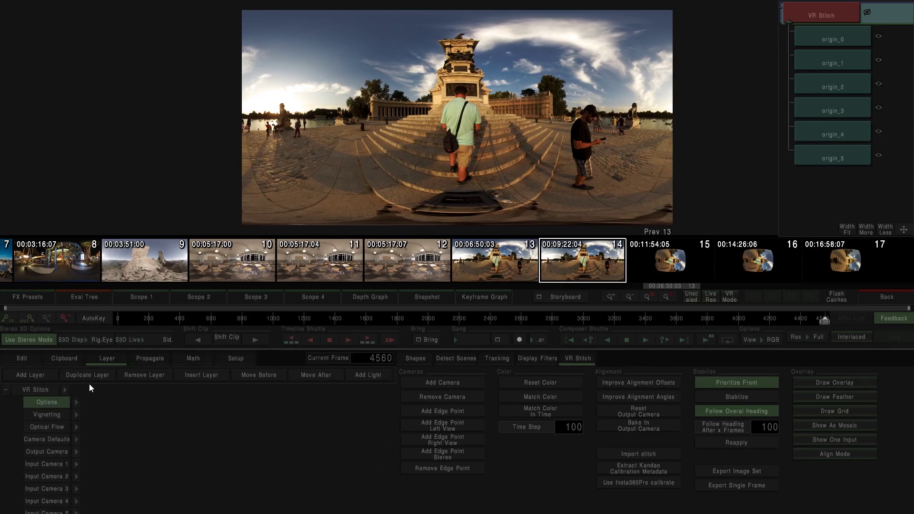
- Select the entire VR Stitch parameter tree, show the propagation options and create a new gang named Insta360
left_click(45, 390)
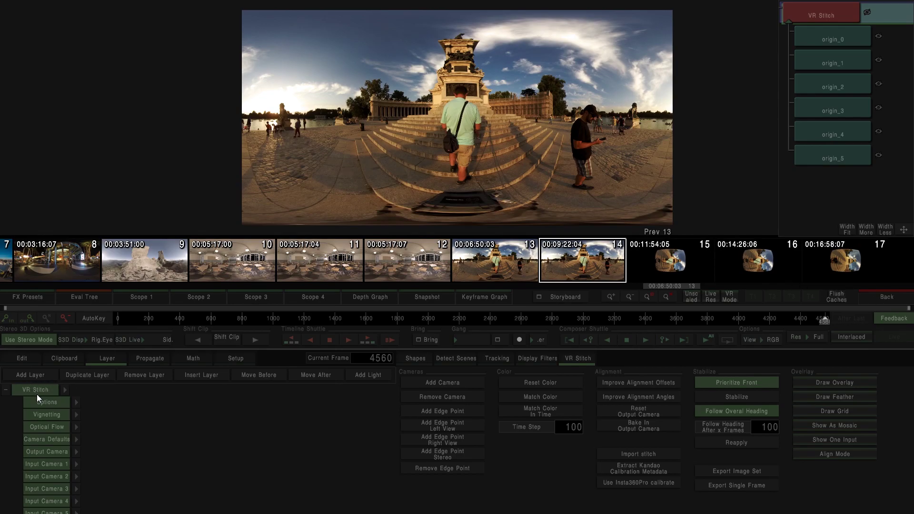
left_click(151, 357)
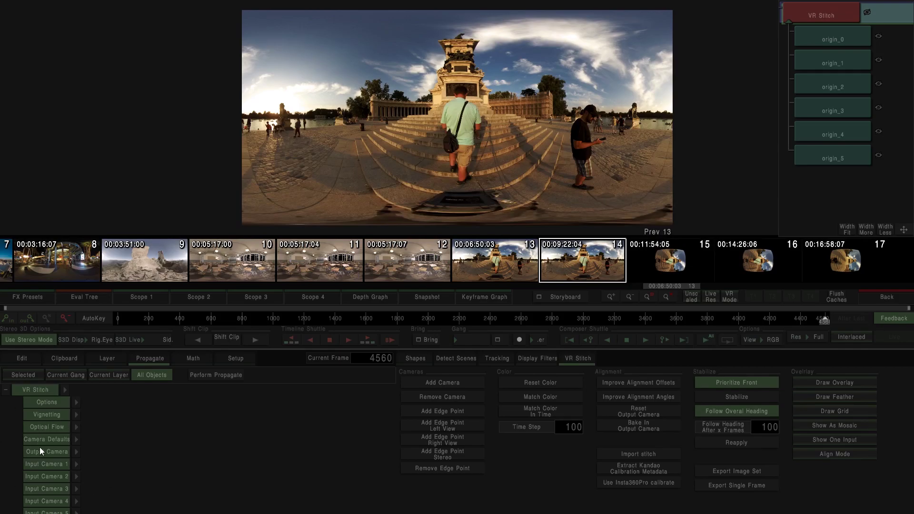
left_click(580, 257)
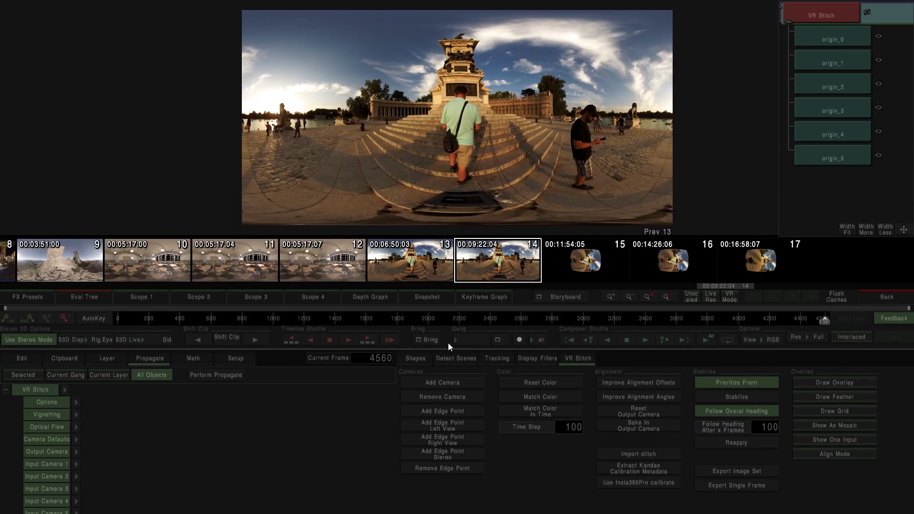
left_click(504, 341)
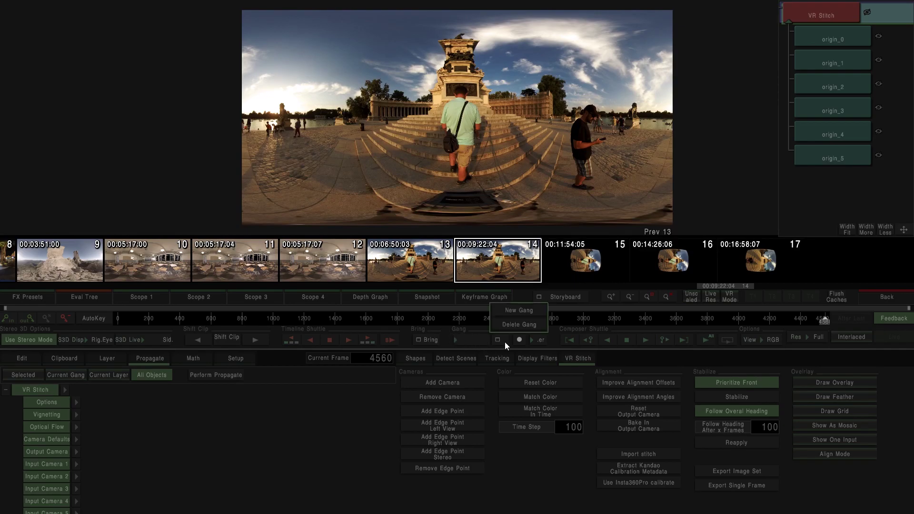
left_click(519, 310)
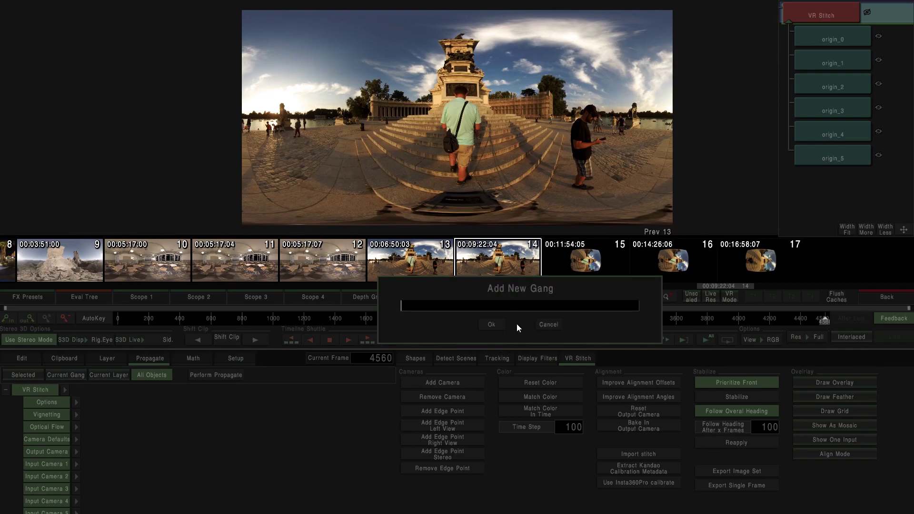
type("IOnst")
key("BackSpace")
key("BackSpace")
key("BackSpace")
key("BackSpace")
type("nsta")
left_click(484, 324)
- Assign shots 13 through 17 in the storyboard to the Insta360 gang
left_click(415, 257)
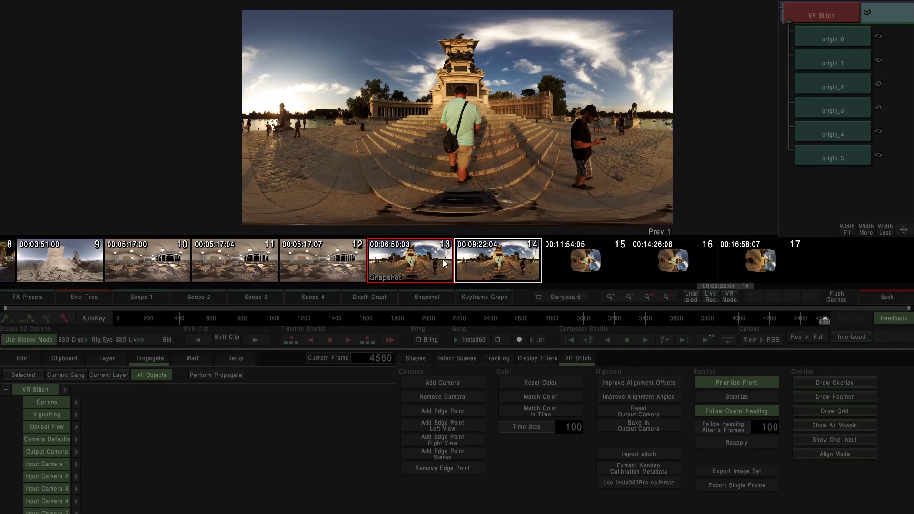
mouse_move(423, 254)
left_mouse_down()
mouse_move(472, 275)
mouse_move(614, 281)
left_mouse_up()
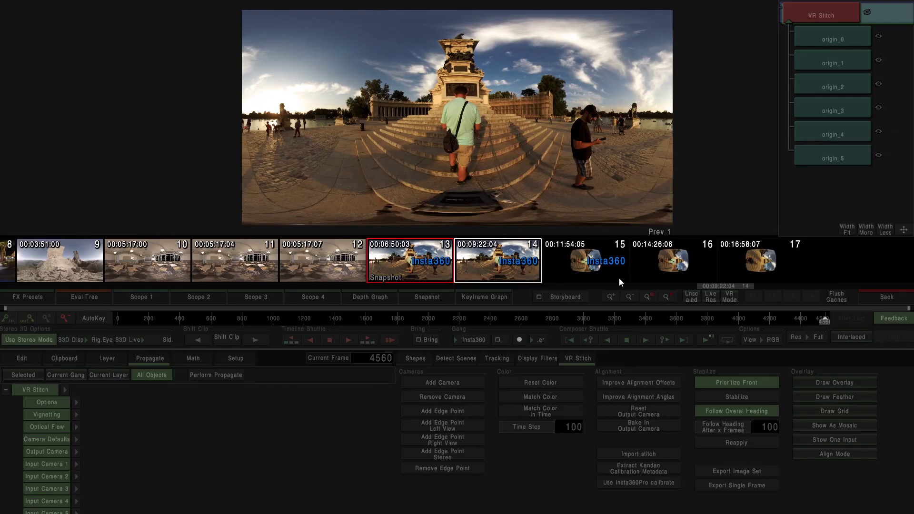
left_click_drag(711, 274, 724, 279)
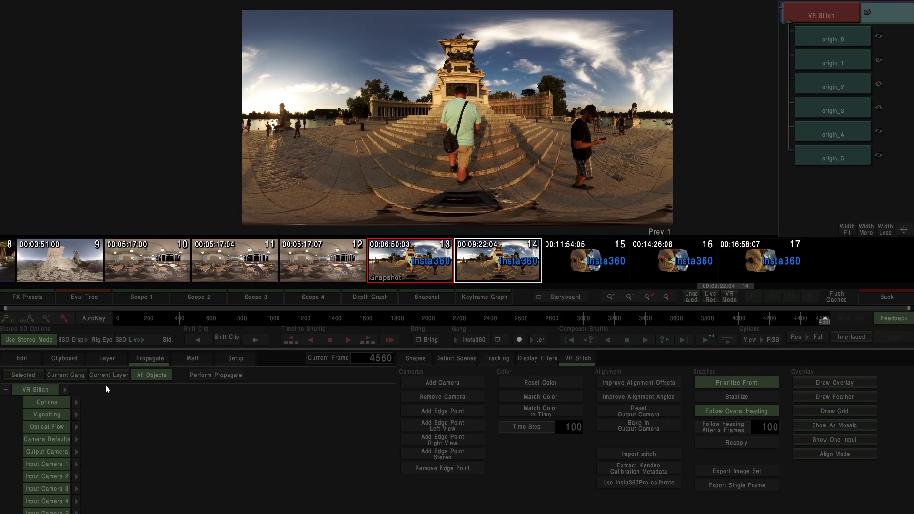
- Try to propagate the entire VR Stitch calibration to the current gang, check shot 15 and leave the effect editor
left_click(66, 375)
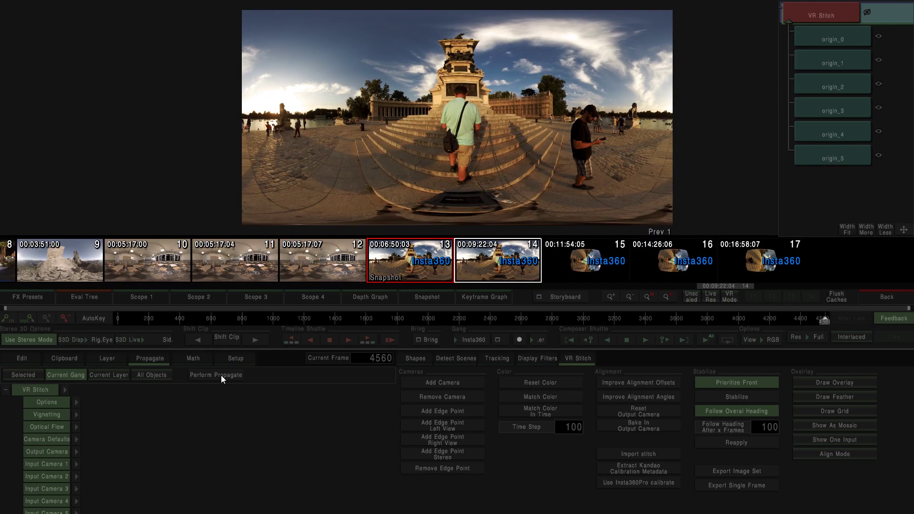
left_click(593, 272)
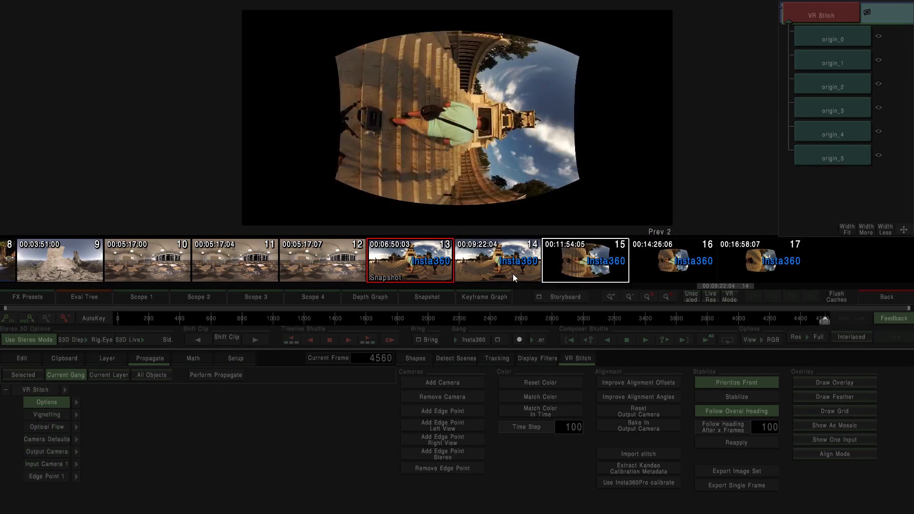
left_click(421, 266)
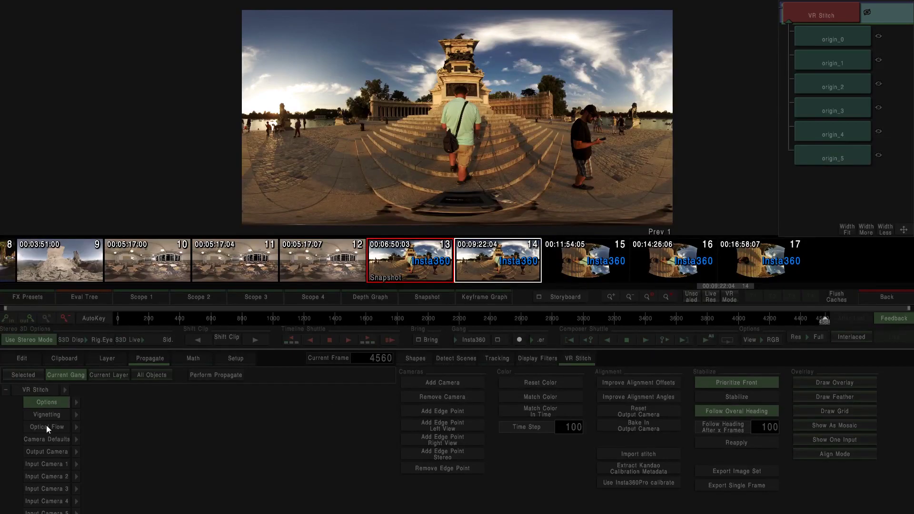
left_click(40, 392)
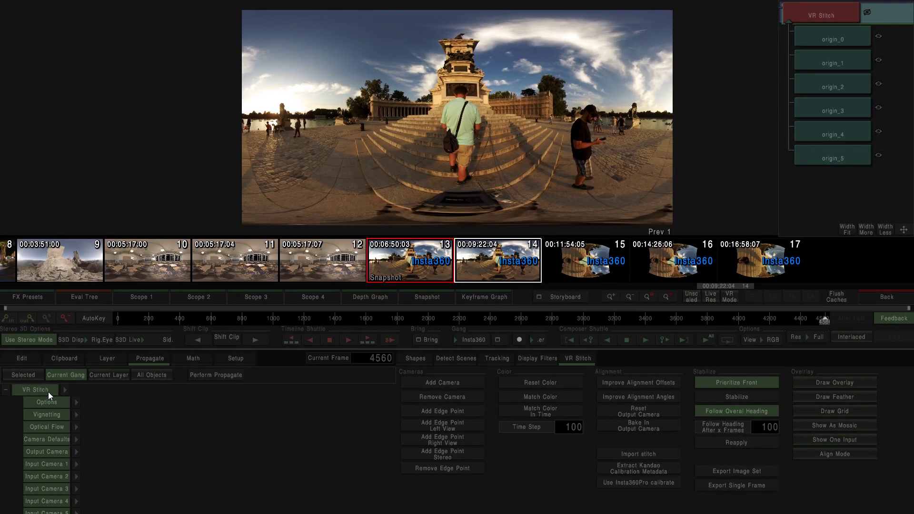
left_click(65, 390)
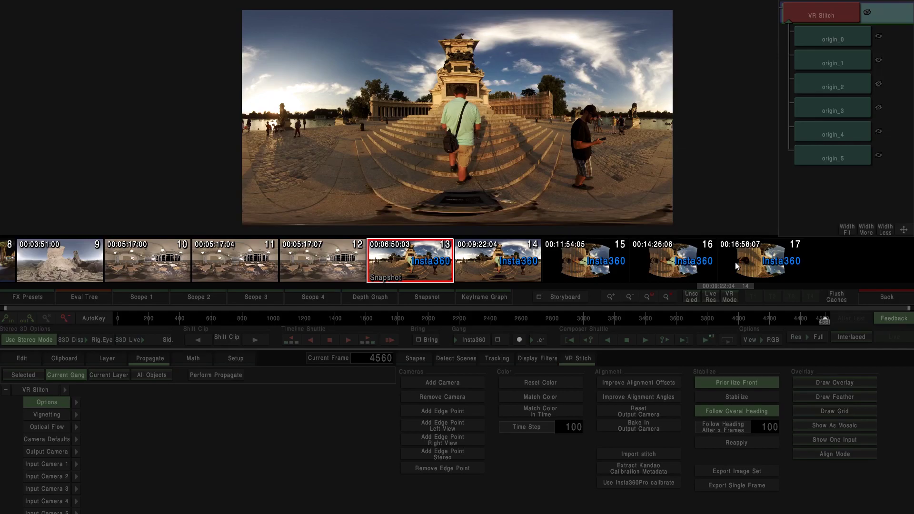
left_click(894, 300)
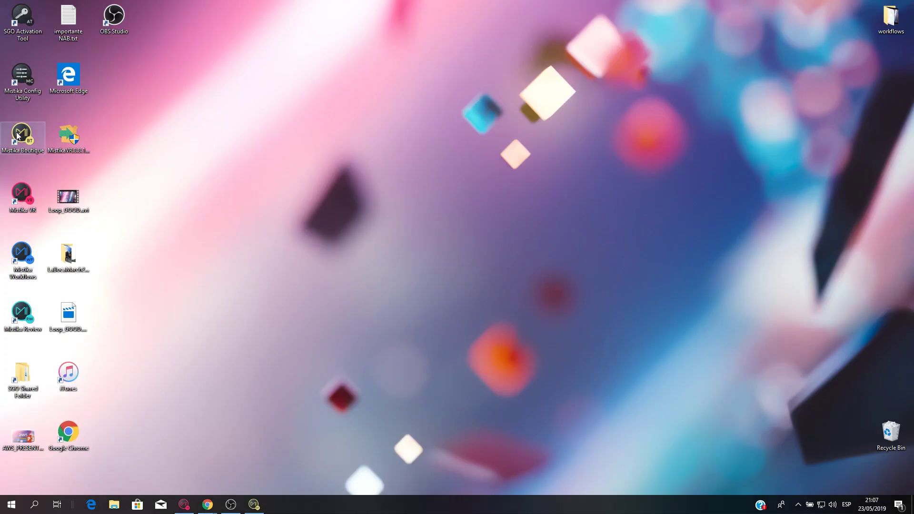
- Launch Mistika Boutique to its login window, enable Edit Users Mode, examine the default user's hotkeys configuration and close both windows
double_click(17, 136)
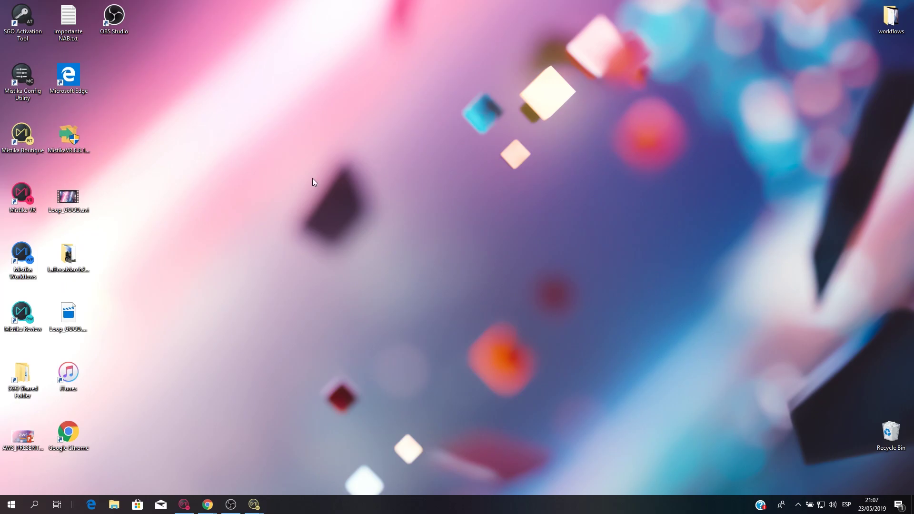
mouse_move(255, 505)
left_click(282, 470)
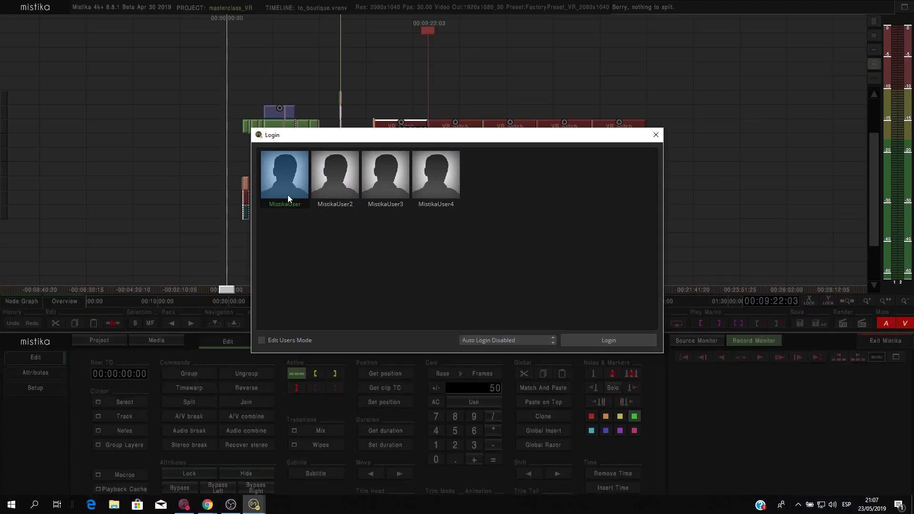
left_click(262, 340)
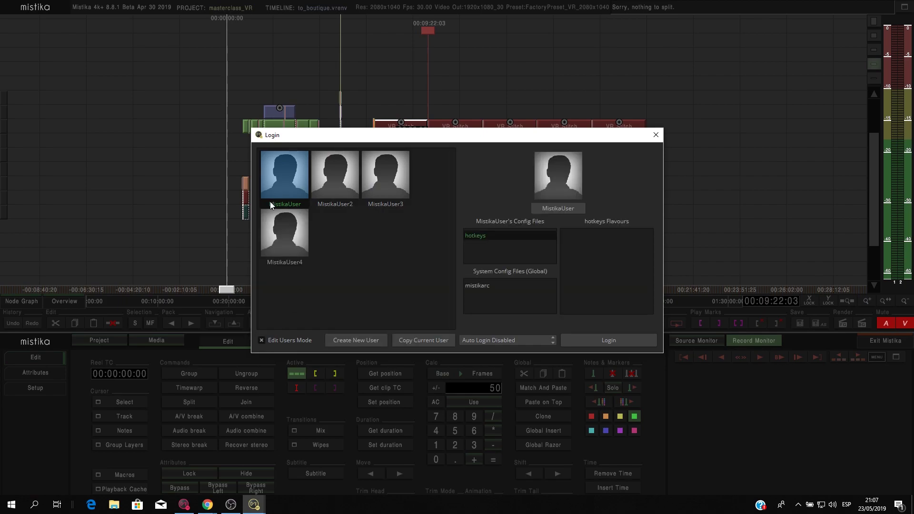
double_click(485, 236)
left_click_drag(553, 164, 548, 143)
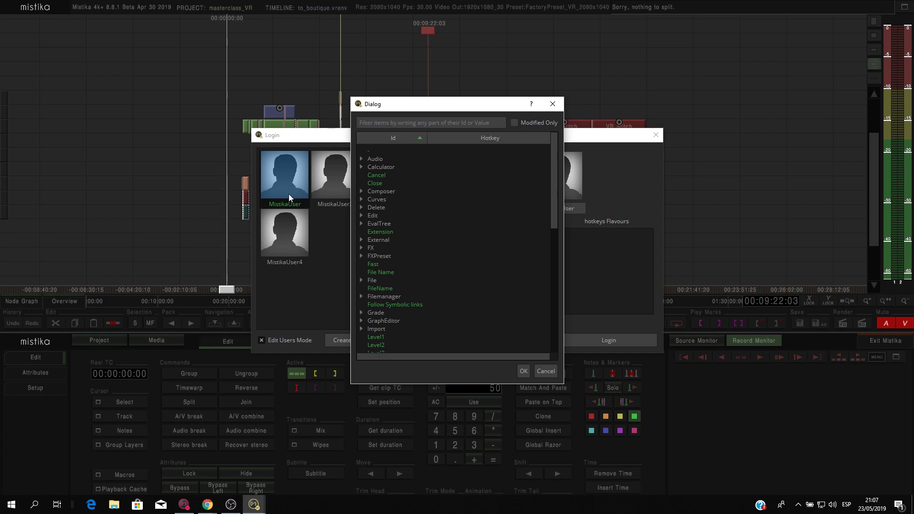
left_click(543, 371)
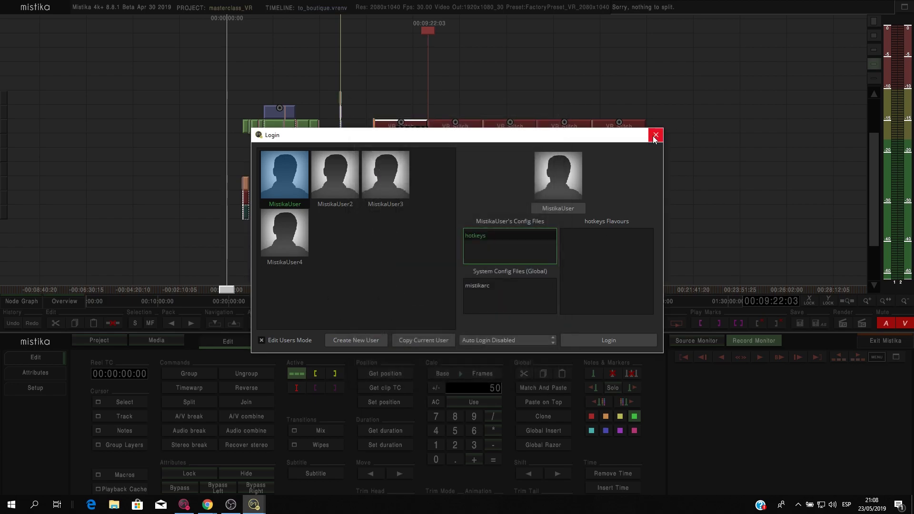
left_click(655, 136)
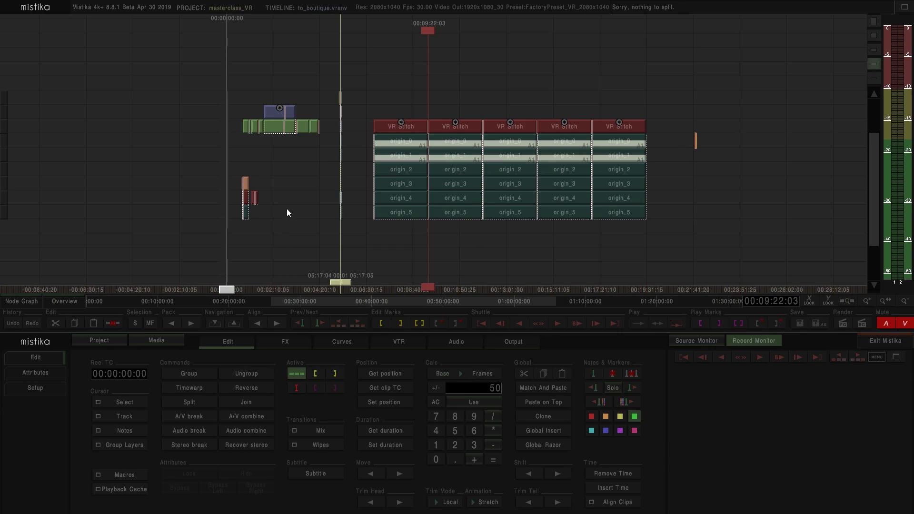
- View the rendered origin_0+6 clips at different frames in the effect editor and return to the timeline
scroll(296, 170, "up", 10)
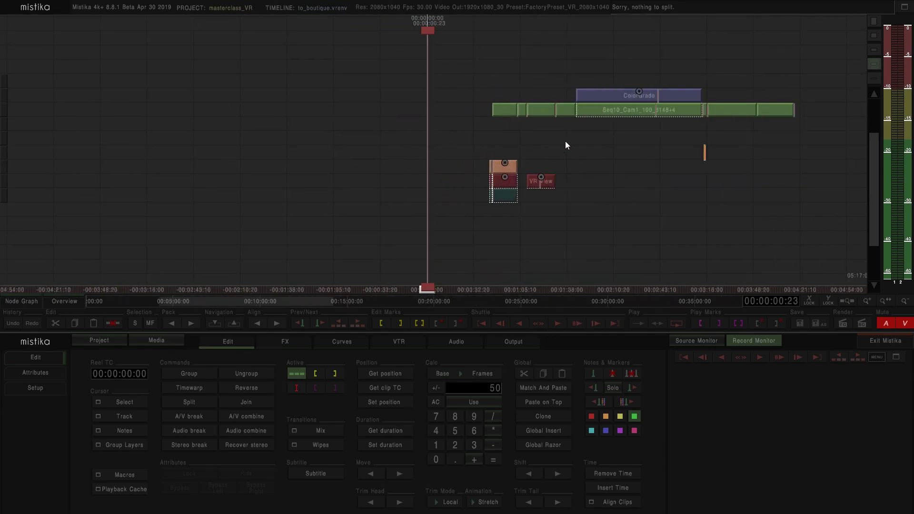
scroll(480, 146, "up", 5)
left_click(372, 110)
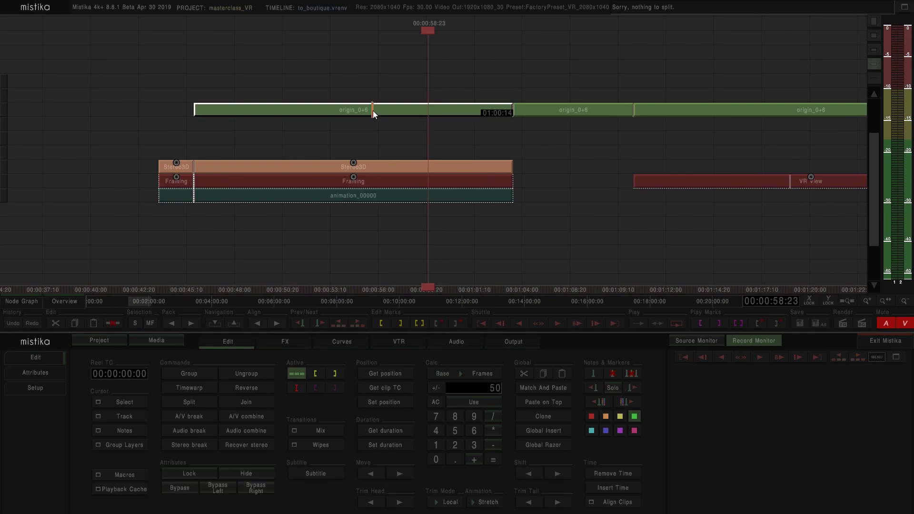
key("Return")
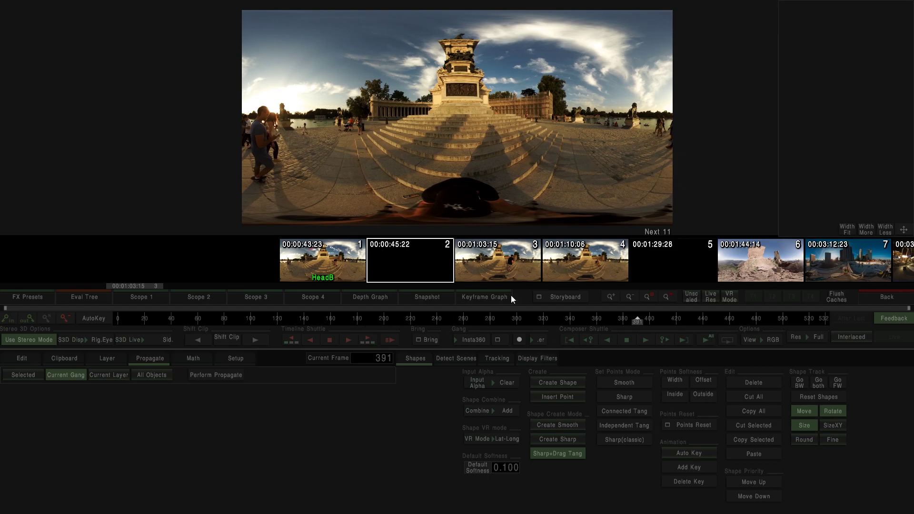
left_click(436, 318)
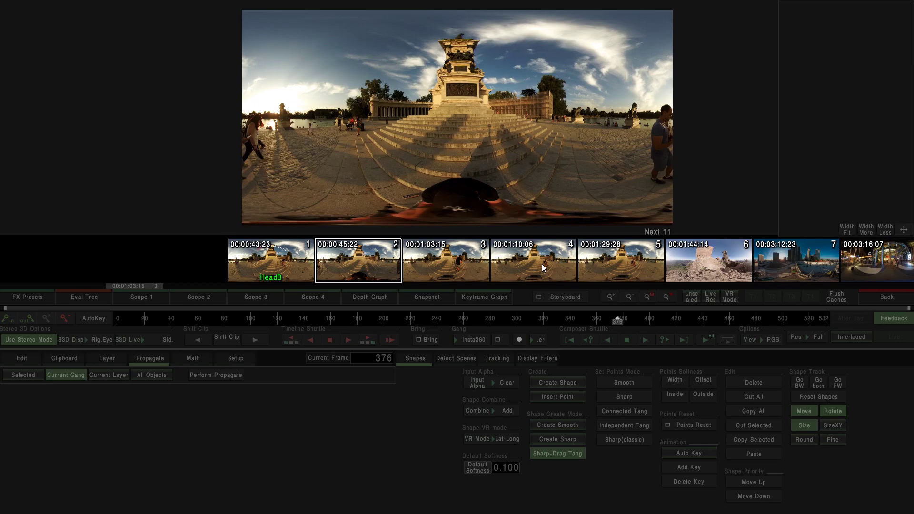
key("Right")
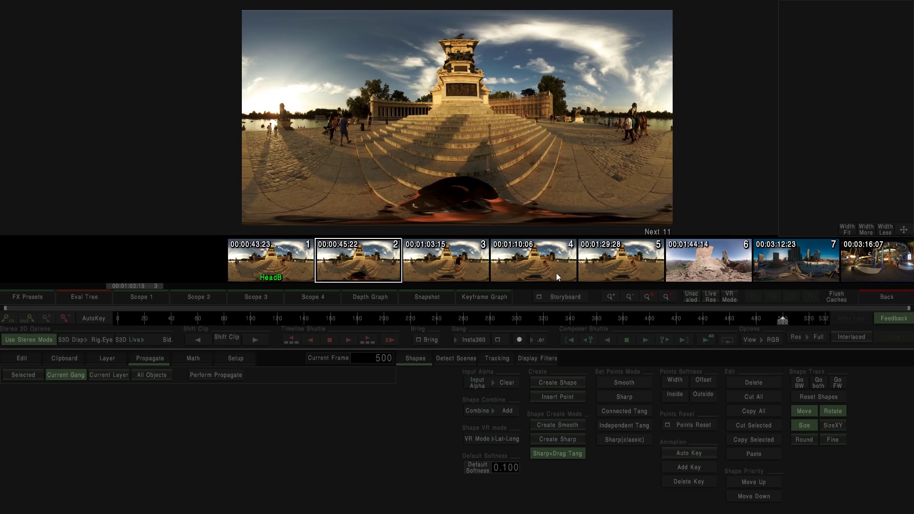
left_click(886, 298)
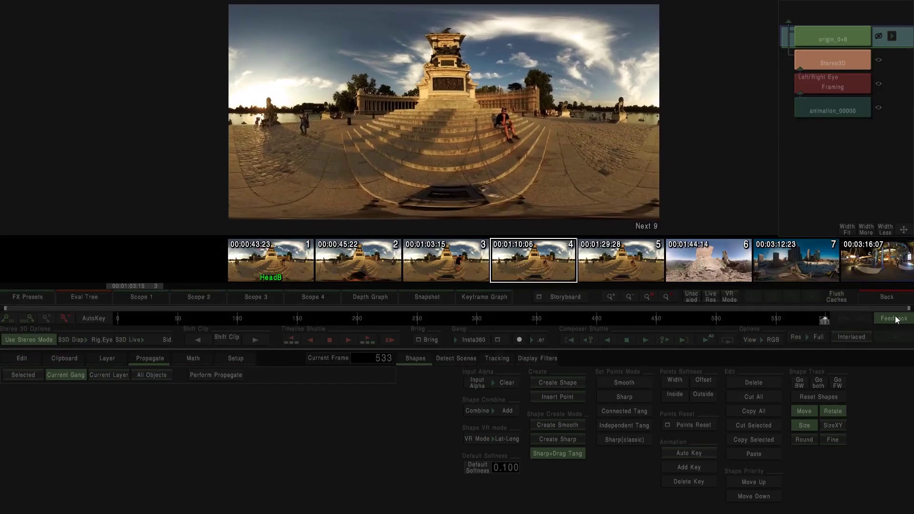
left_click(894, 297)
- Delete the VR View effect located below the third origin_0+6 clip
scroll(508, 261, "down", 2)
left_click(328, 181)
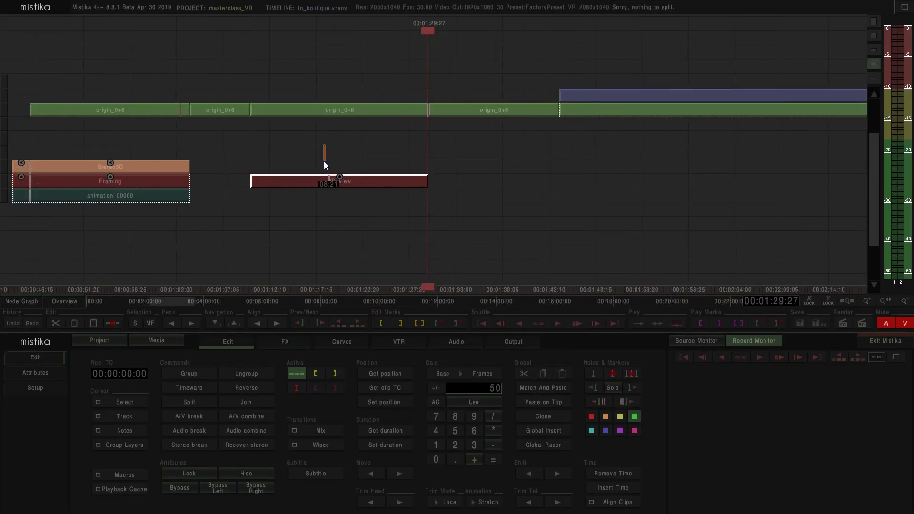
key("Delete")
- Show the third origin_0+6 clip in the node graph, move the Stereo3D node beside Framing and return to the timeline
left_click(351, 114)
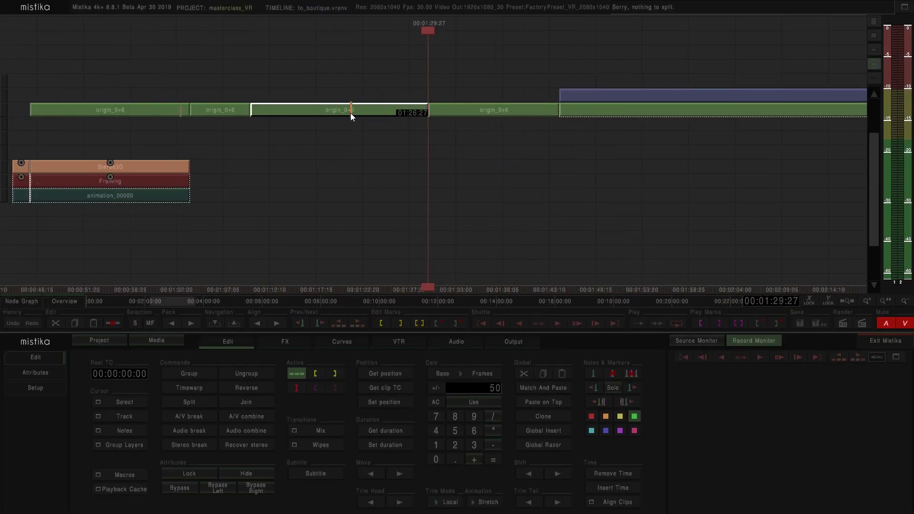
left_click(27, 302)
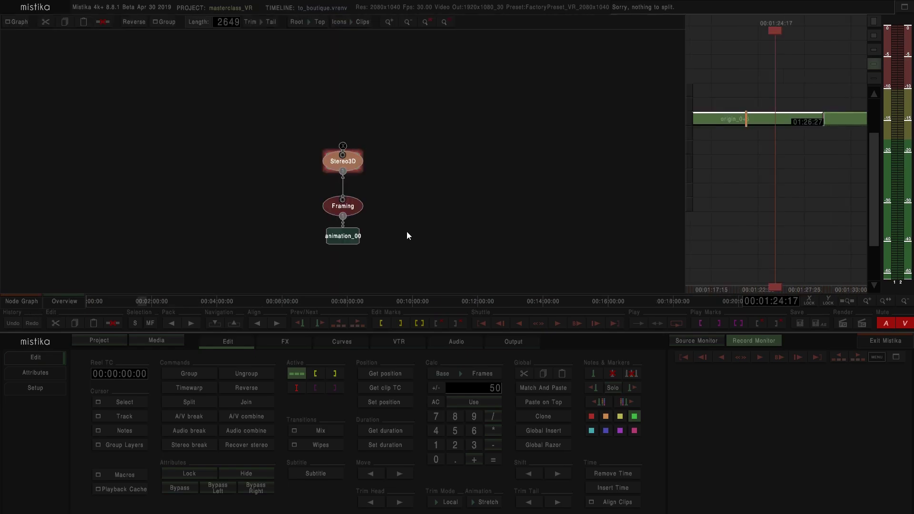
left_click_drag(349, 157, 399, 193)
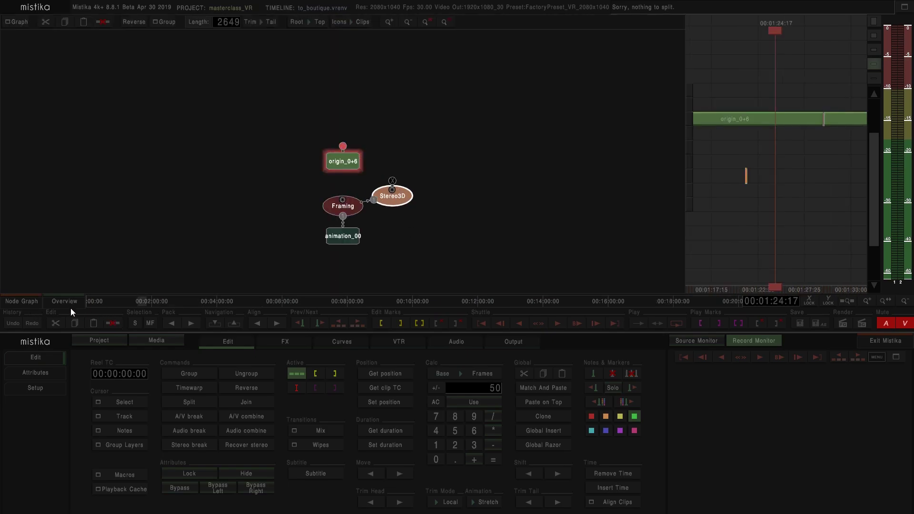
left_click(47, 300)
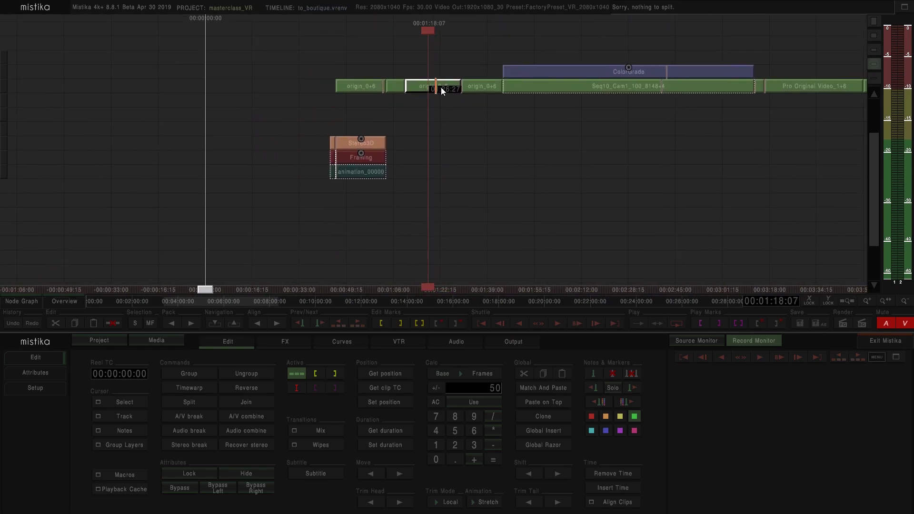
- Reload the node graph for the origin_0+6 clip and return to the timeline with the VR Stitch stacks in view
left_click(14, 304)
left_click(17, 24)
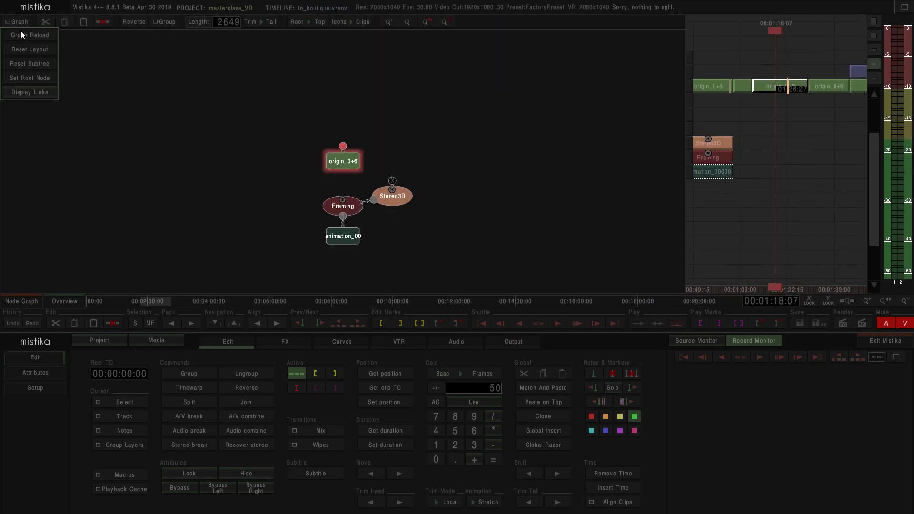
left_click(29, 34)
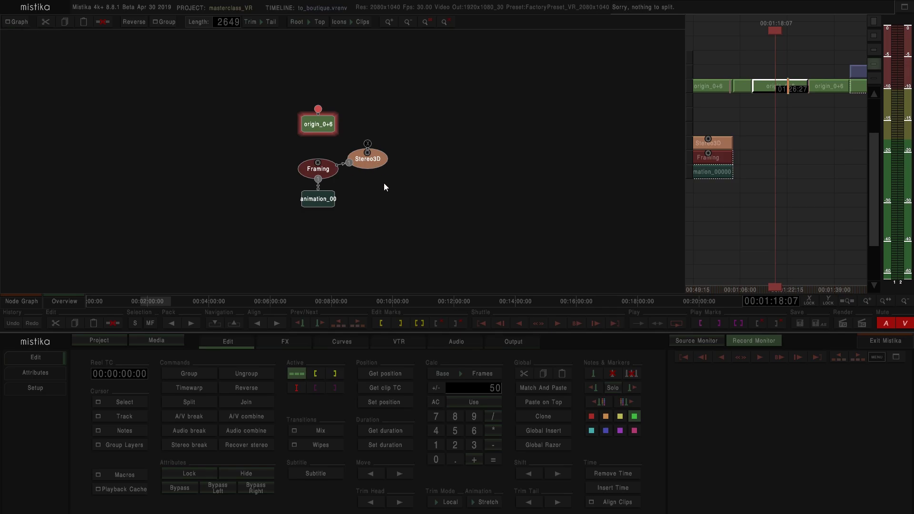
left_click(28, 305)
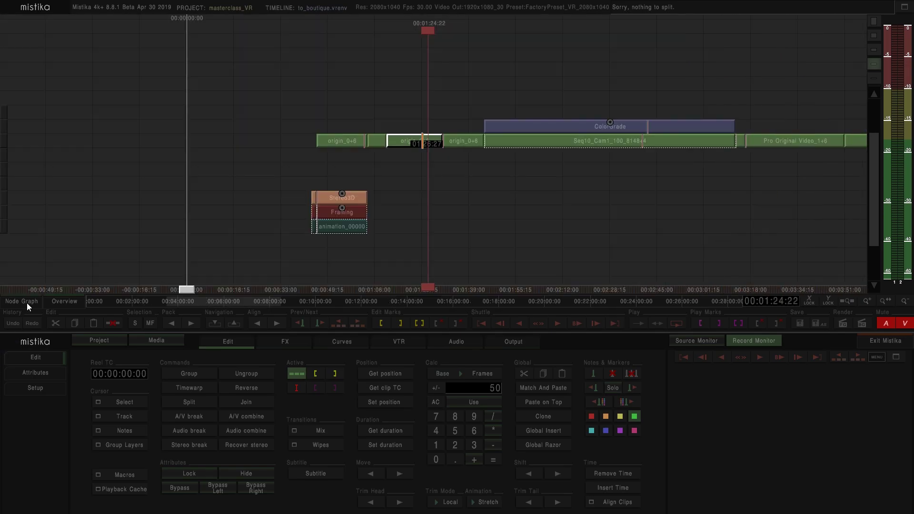
scroll(470, 180, "down", 10)
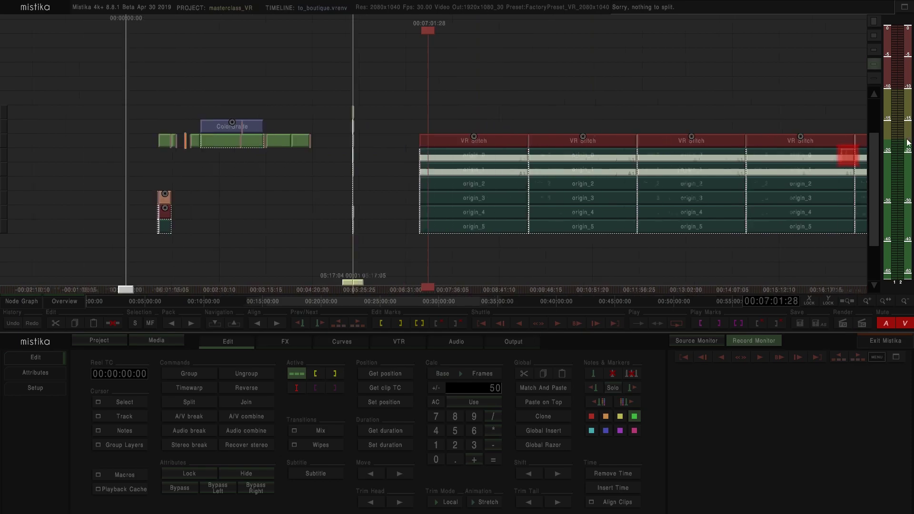
- Show the group near 00:21:46 in the node graph and delete its Stereo3D, Framing and animation nodes
scroll(474, 180, "down", 8)
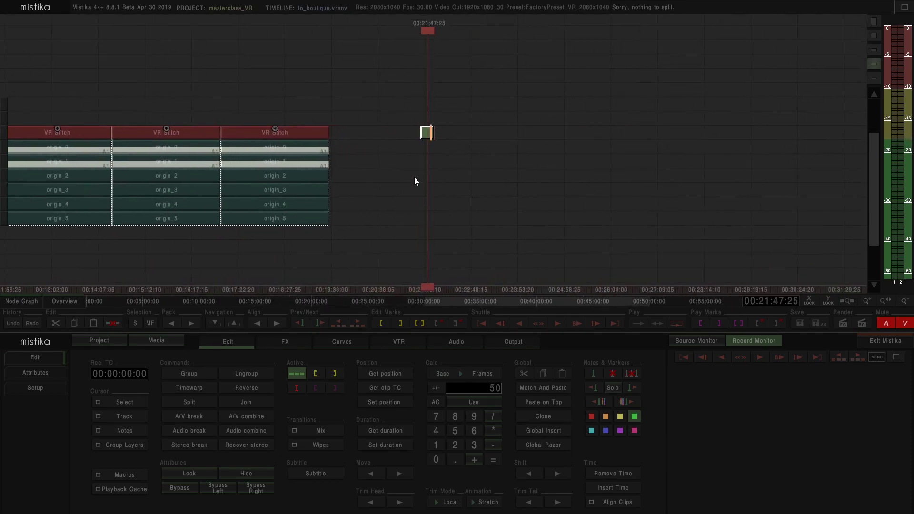
scroll(422, 178, "up", 2)
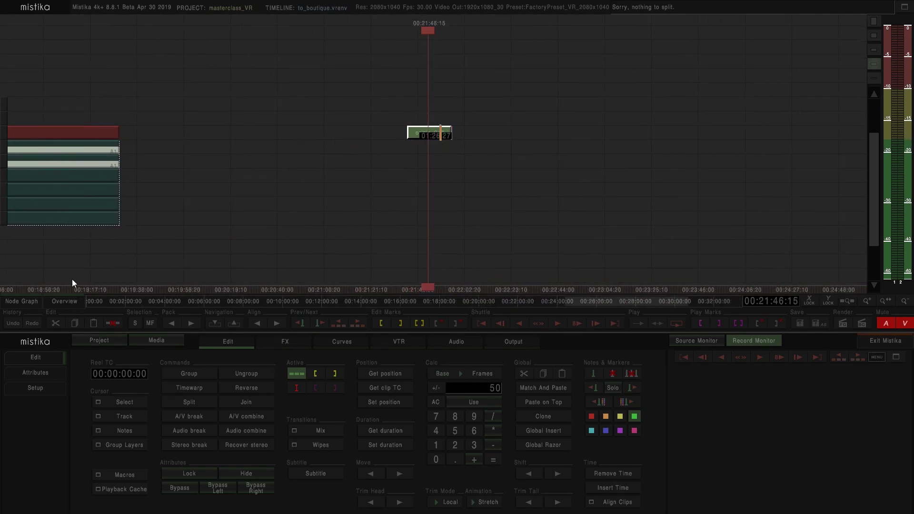
left_click(26, 303)
left_click_drag(433, 213, 264, 151)
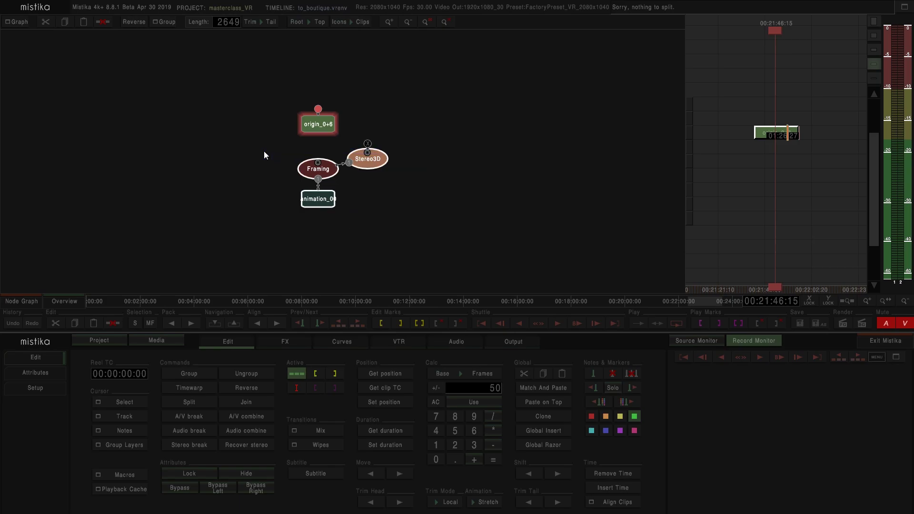
key("Delete")
- Go to the fourth origin_0+6 clip through the effect editor storyboard and shift it earlier, away from the Color Grade clip
left_click_drag(331, 127, 325, 165)
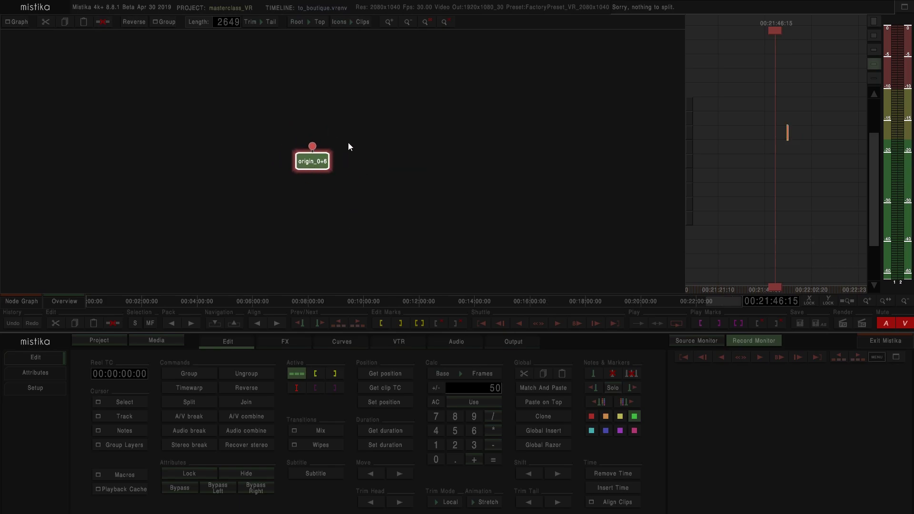
key("Return")
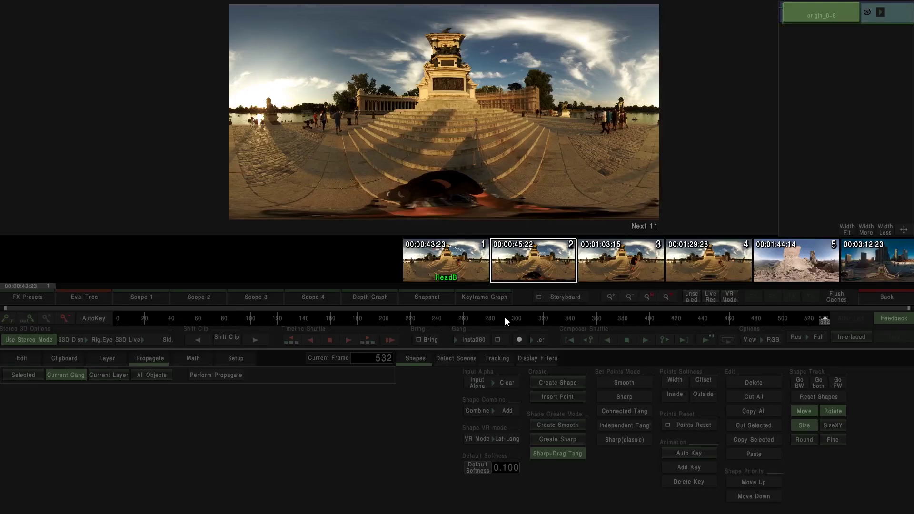
left_click(710, 264)
left_click(888, 296)
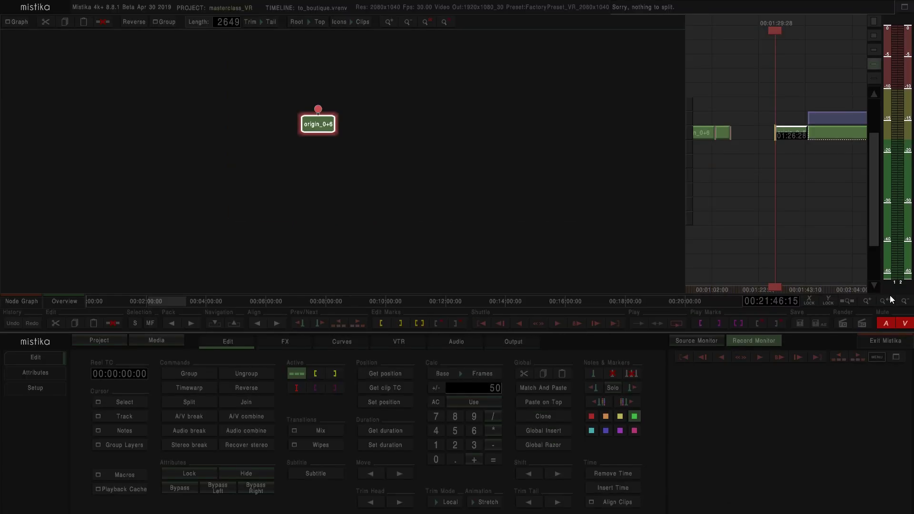
left_click_drag(791, 125, 773, 132)
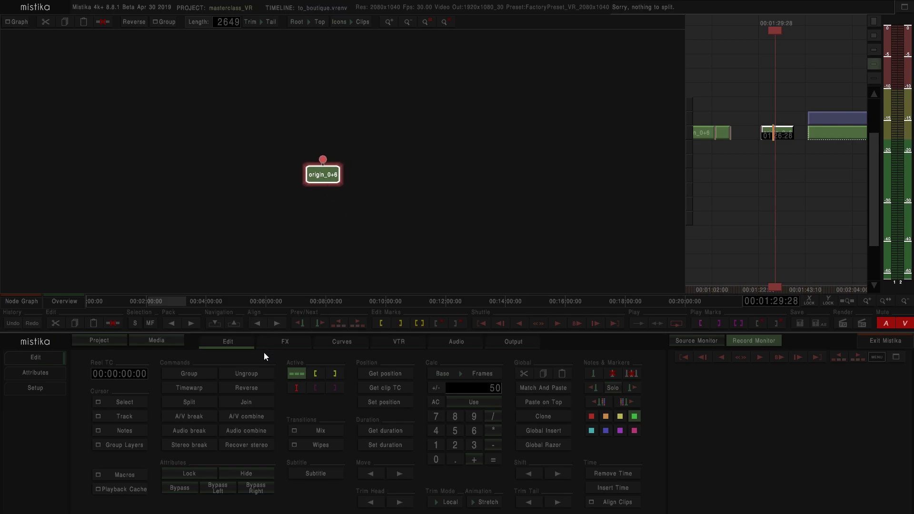
- Add a VR View effect to the origin_0+6 clip, set its Pitch to -90 and return to the node graph
left_click(284, 341)
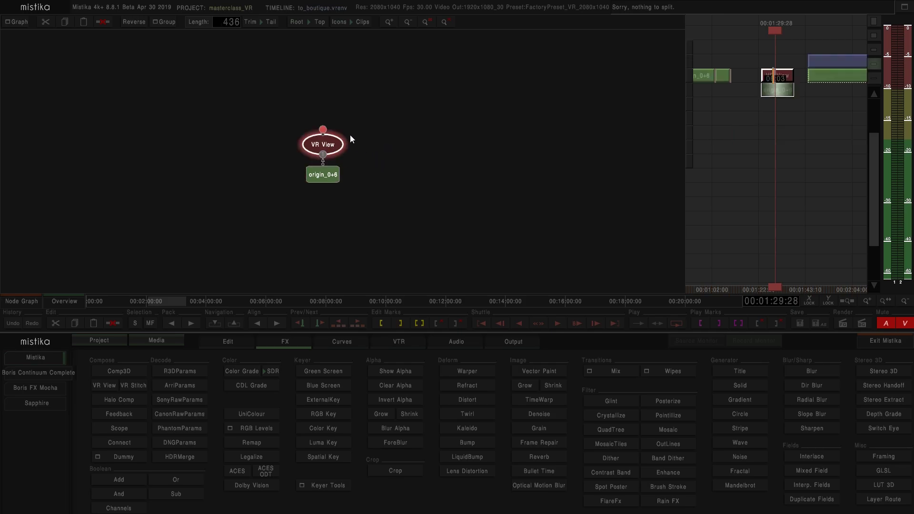
double_click(341, 147)
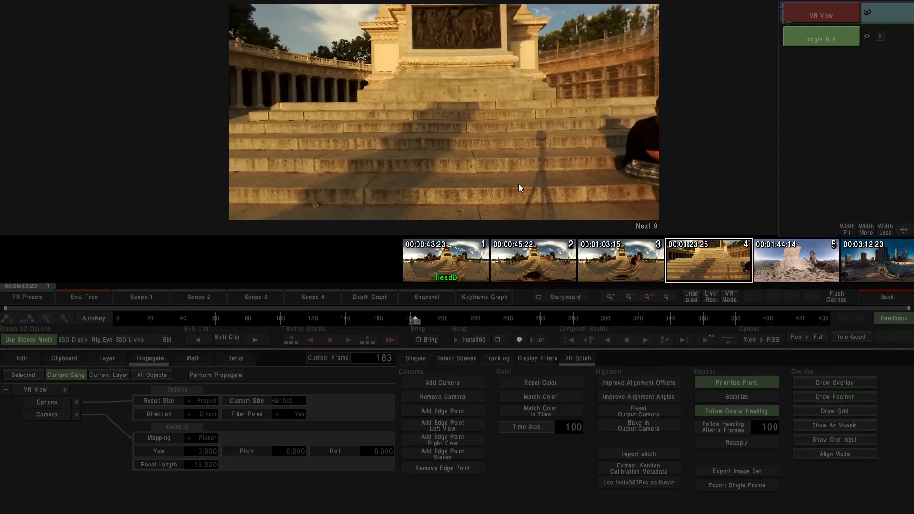
left_click_drag(281, 451, 256, 447)
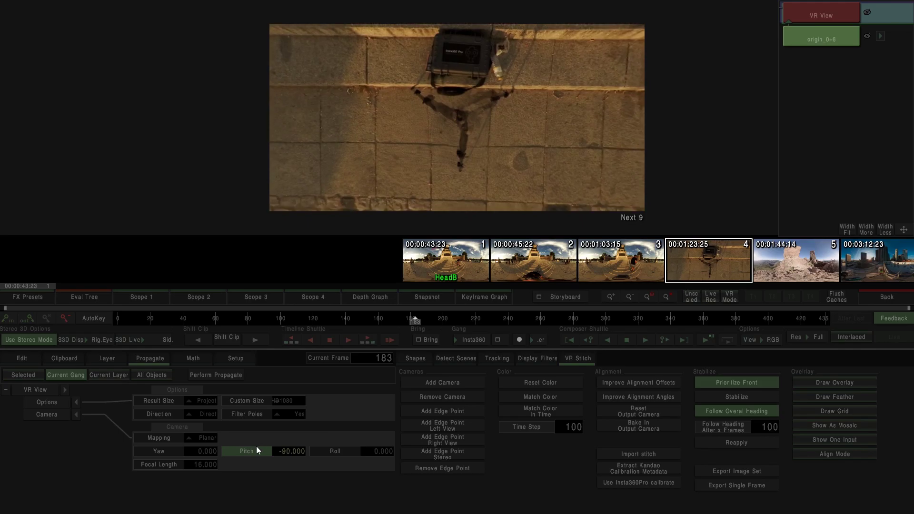
left_click(878, 299)
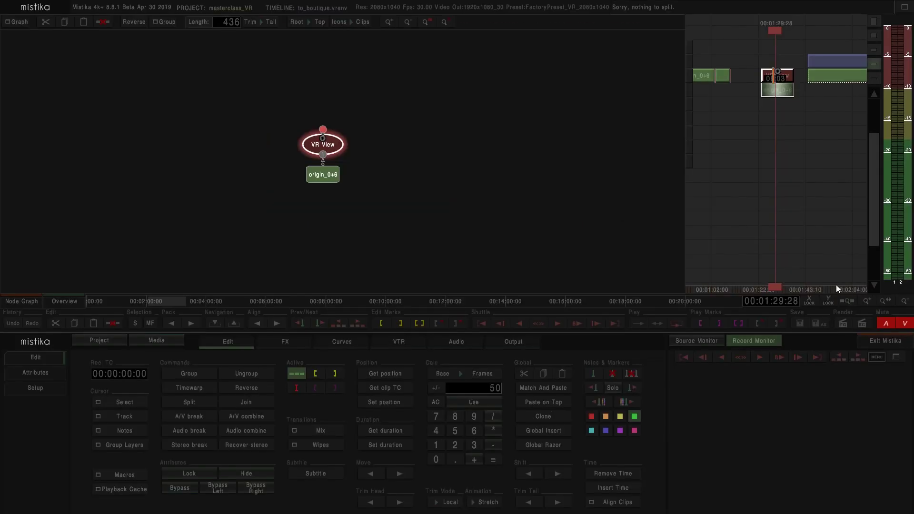
- Place the VR View node beside origin_0+6, add a Vector Paint effect onto it and open its paint mode
left_click_drag(324, 144, 394, 168)
left_click(276, 344)
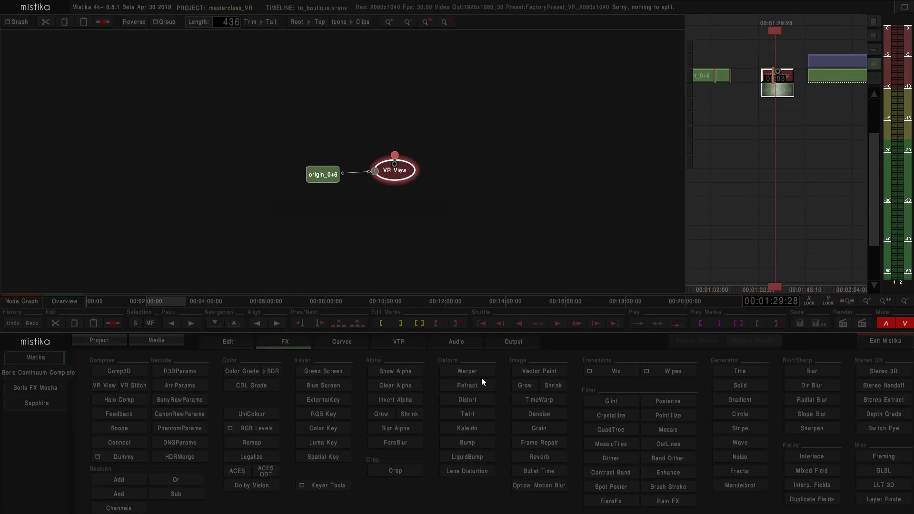
left_click(524, 373)
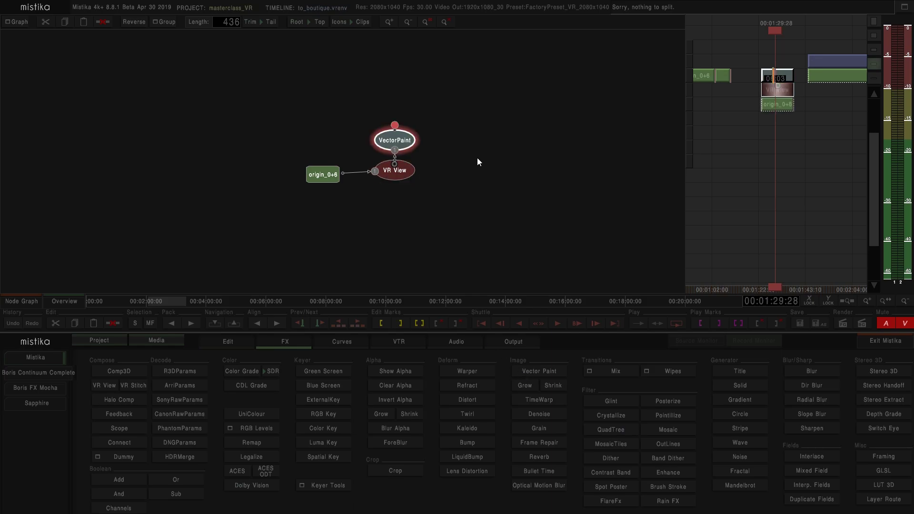
double_click(408, 141)
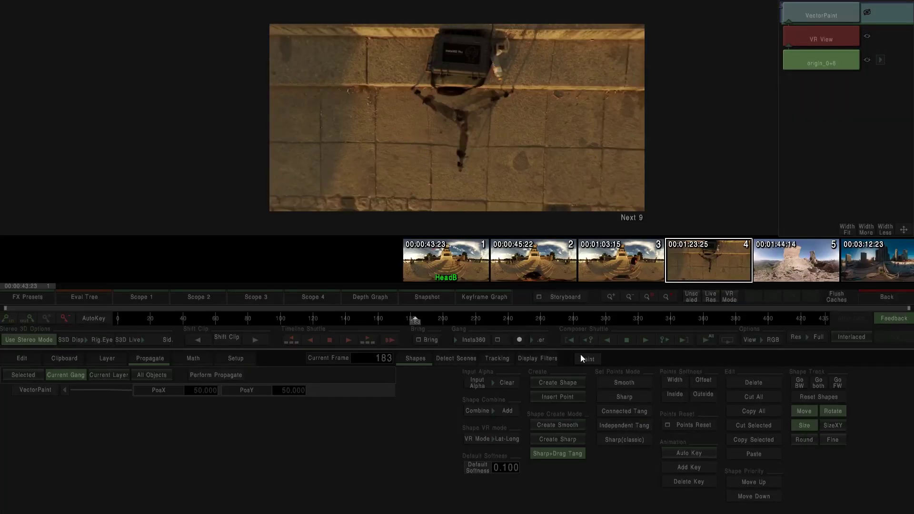
left_click(592, 360)
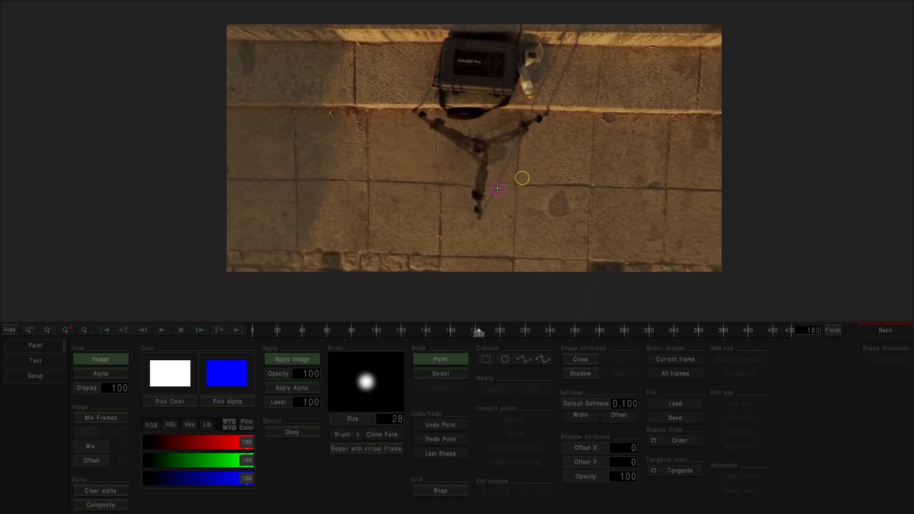
- Set the clone brush size to 41 and paint the tripod legs out of the stone pavement
scroll(477, 300, "up", 13)
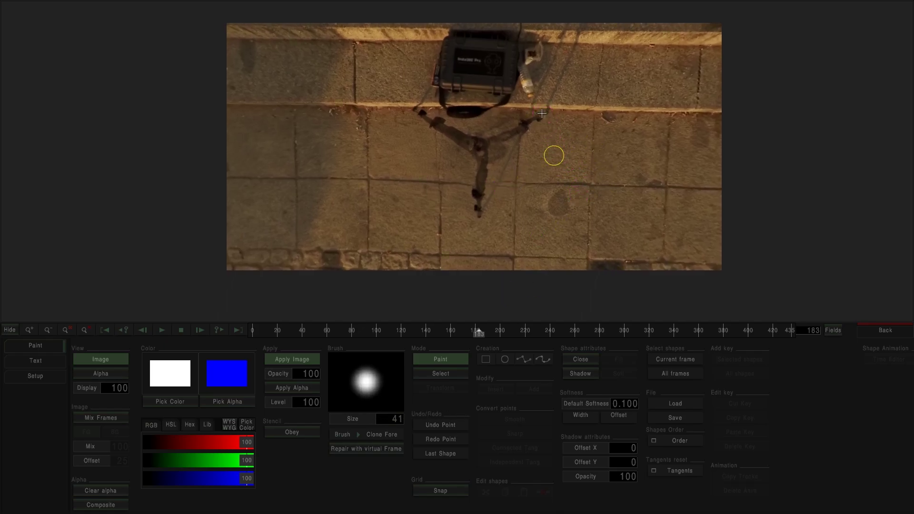
mouse_move(536, 119)
left_mouse_down()
mouse_move(514, 142)
mouse_move(488, 146)
mouse_move(492, 156)
mouse_move(502, 150)
mouse_move(495, 171)
left_mouse_up()
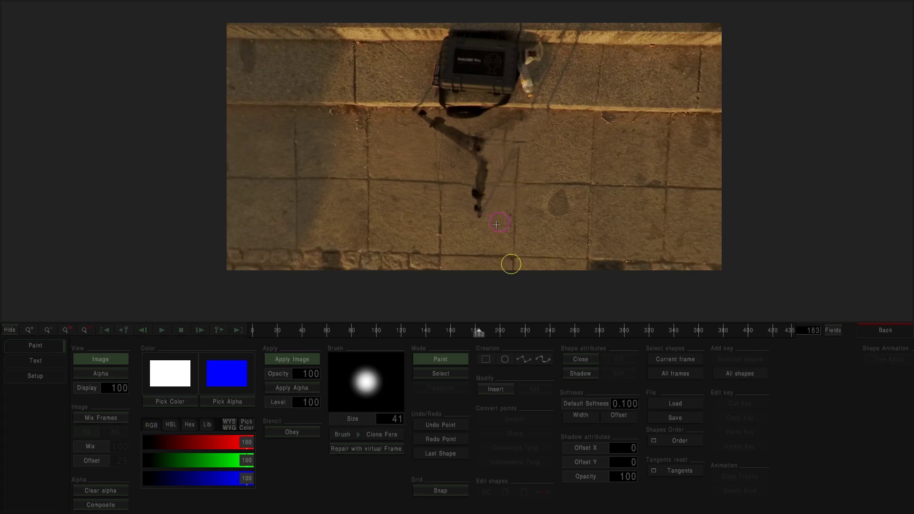
mouse_move(473, 213)
left_mouse_down()
mouse_move(458, 165)
mouse_move(474, 176)
mouse_move(482, 166)
mouse_move(526, 172)
mouse_move(546, 163)
mouse_move(491, 166)
mouse_move(479, 161)
mouse_move(481, 140)
mouse_move(469, 150)
mouse_move(461, 139)
mouse_move(547, 156)
mouse_move(443, 134)
mouse_move(435, 129)
mouse_move(453, 133)
mouse_move(431, 119)
left_mouse_up()
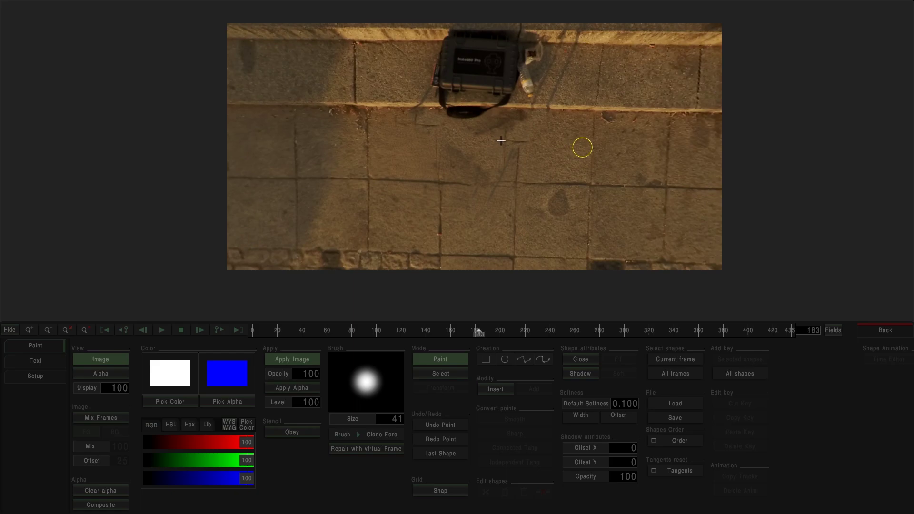
- Select the paint shapes on all frames and return to the node graph
left_click(739, 373)
left_click(675, 373)
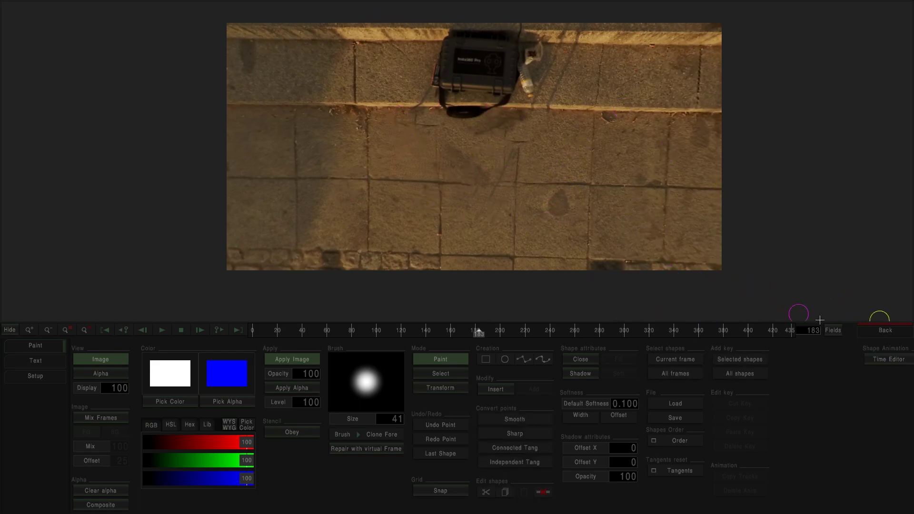
left_click(885, 331)
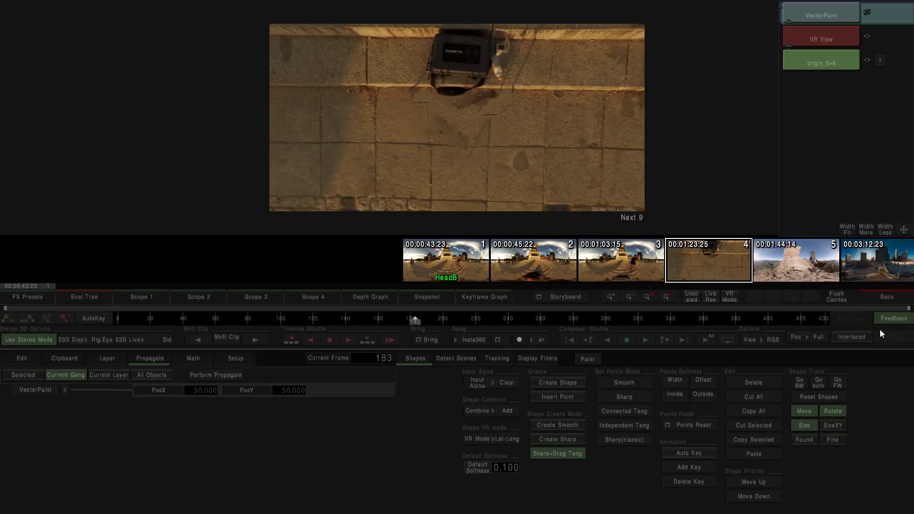
left_click(884, 301)
- Create a link from origin_0+6 and add a second VR View that combines it with the VectorPaint branch, placed above both
left_click_drag(376, 173, 328, 123)
left_click(285, 343)
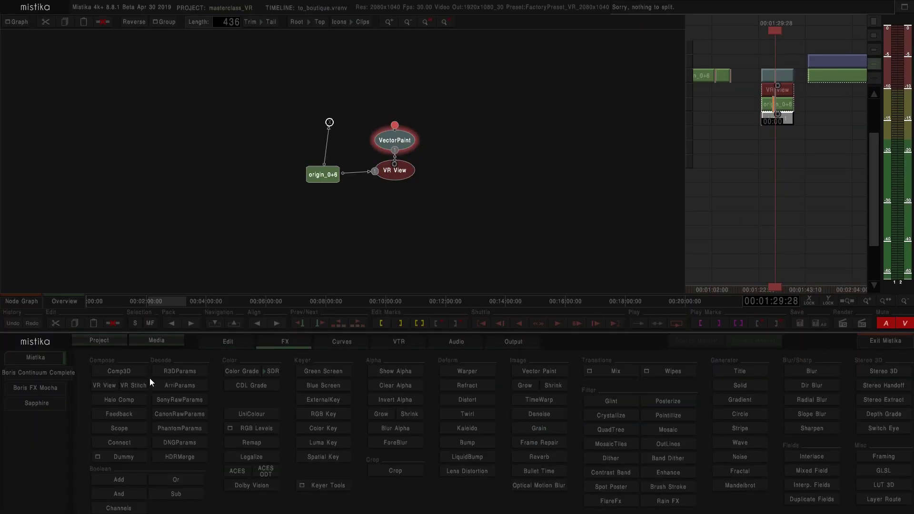
left_click(110, 385)
left_click_drag(397, 126, 343, 97)
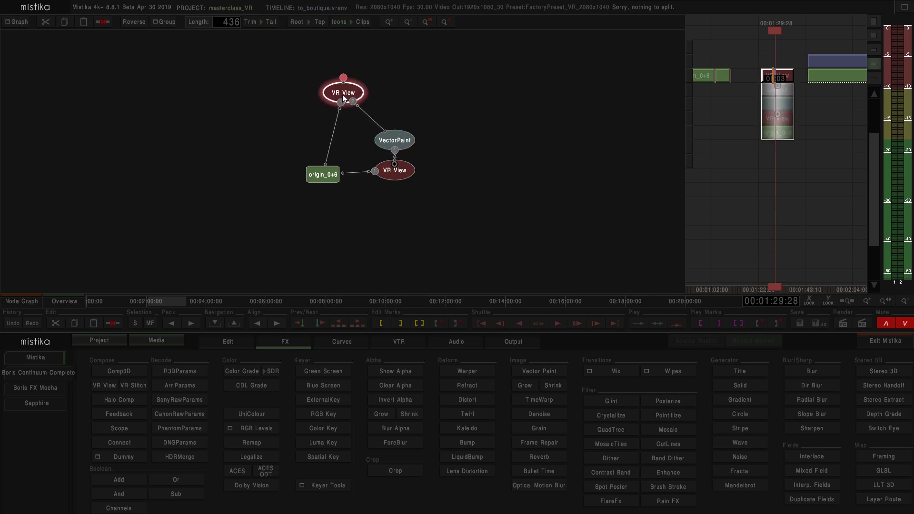
- Set the top VR View's Direction to Reverse of Previous VRView Camera and compare it with the lower VR View
double_click(343, 98)
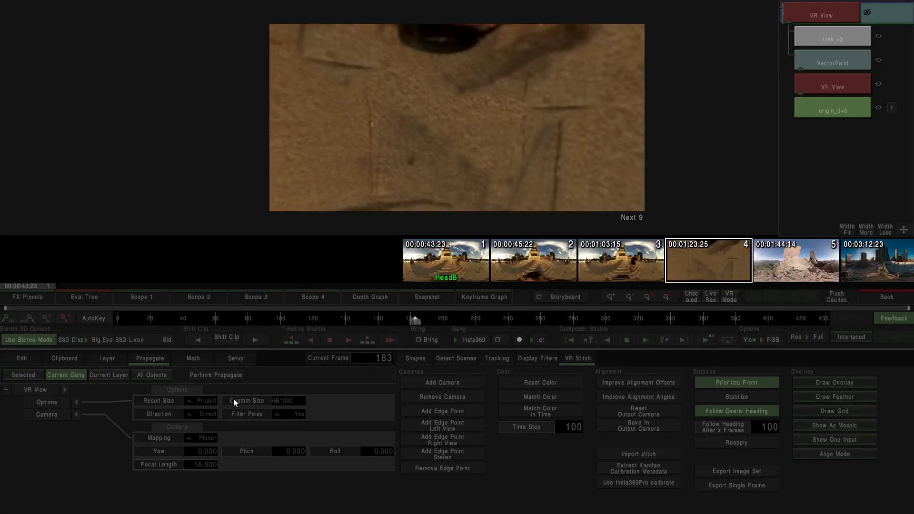
left_click(207, 413)
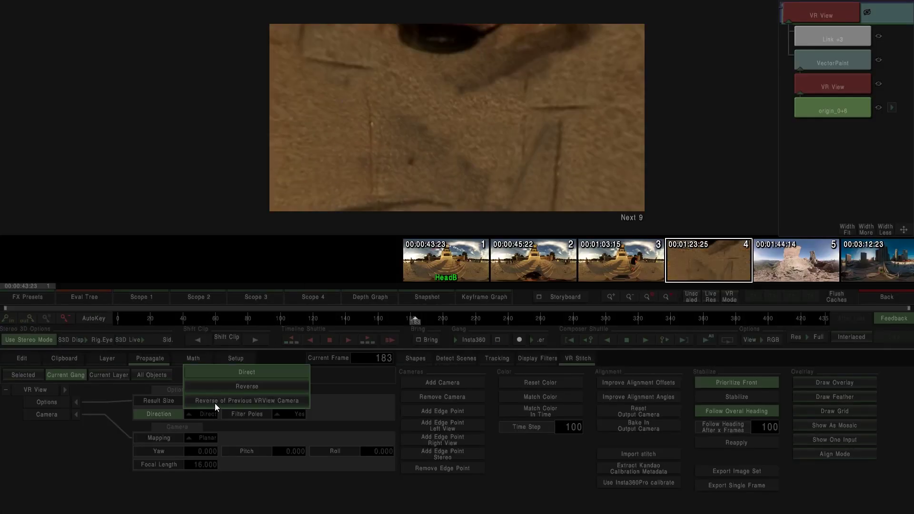
left_click(214, 404)
left_click(827, 82)
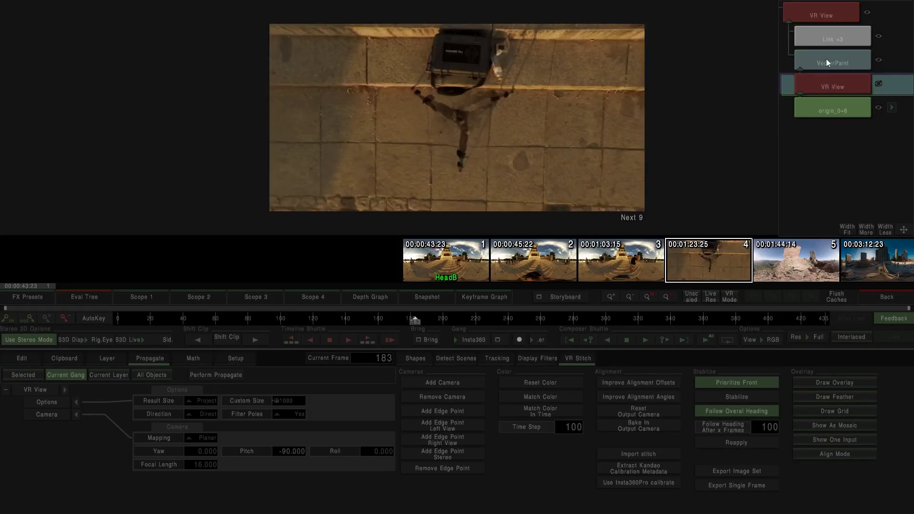
left_click(825, 14)
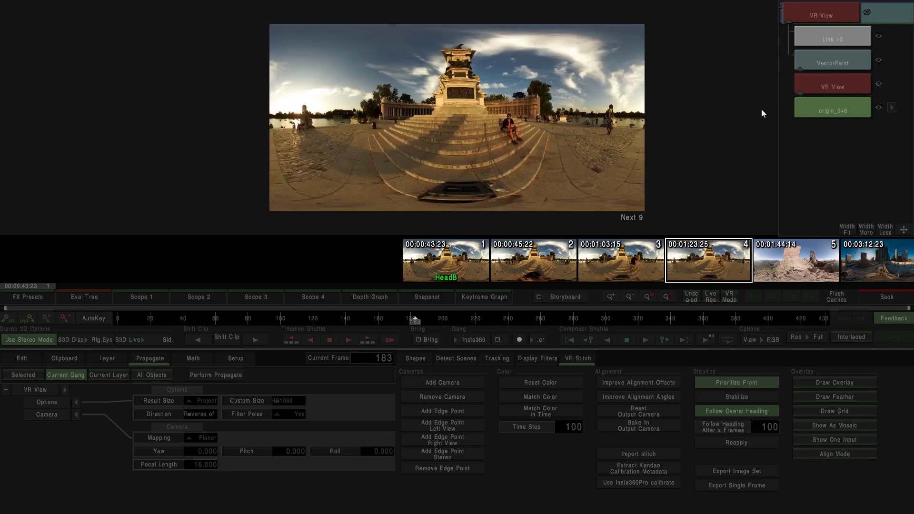
- Examine the painted floor area in VR Mode with the B&W + Anaglyph stereo display, looking down and zooming in
left_click(729, 296)
left_click_drag(807, 53, 836, 83)
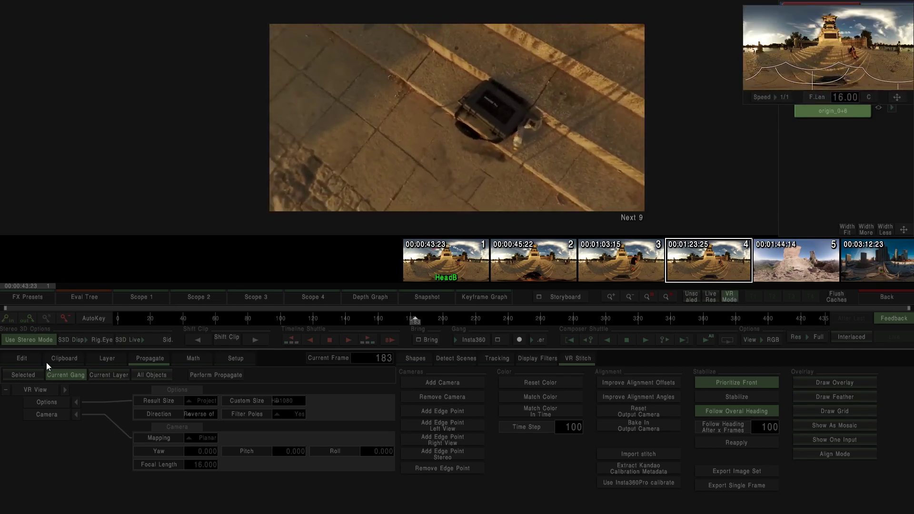
left_click(75, 341)
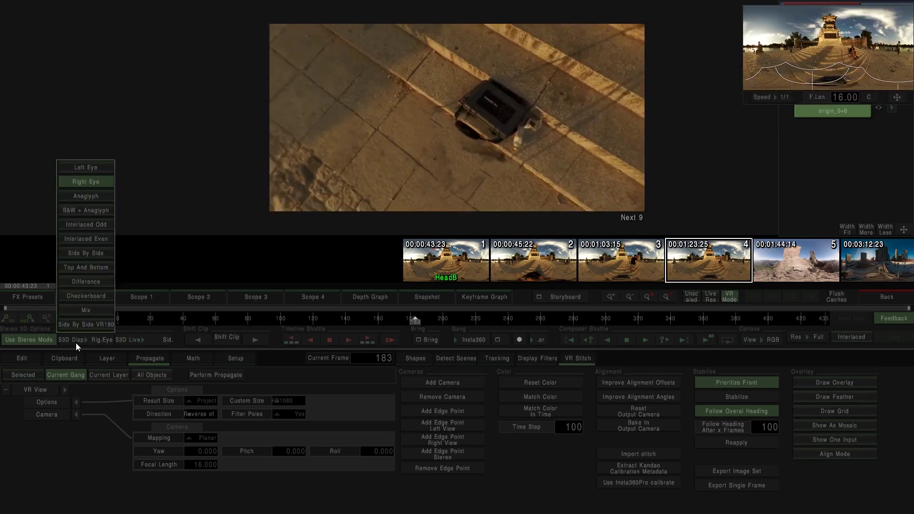
left_click(96, 212)
left_click_drag(800, 73, 812, 76)
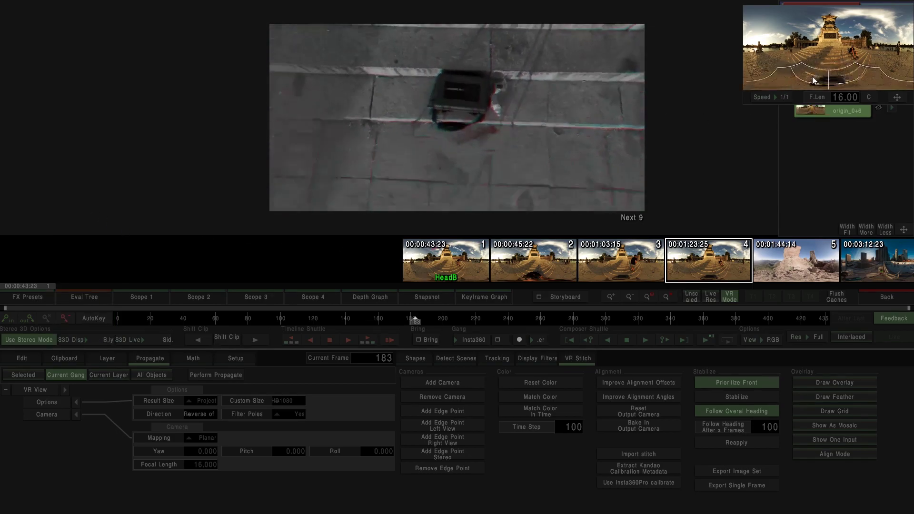
scroll(456, 178, "up", 3)
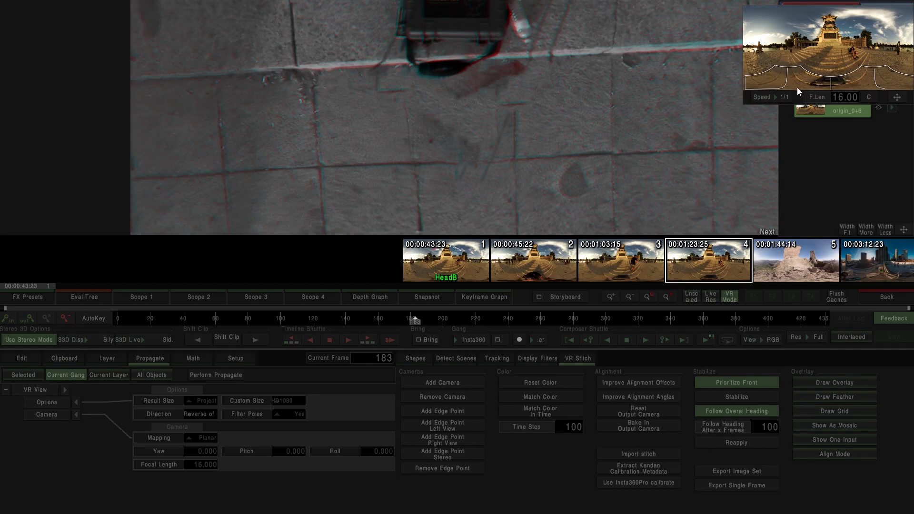
left_click_drag(815, 84, 814, 82)
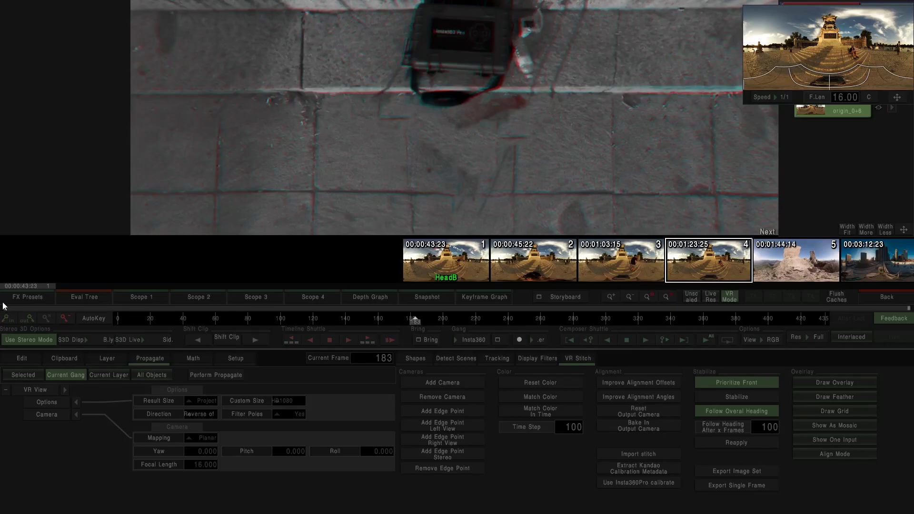
- Turn off stereo mode, leave the effect editor and close the node graph to show the full timeline
left_click(30, 339)
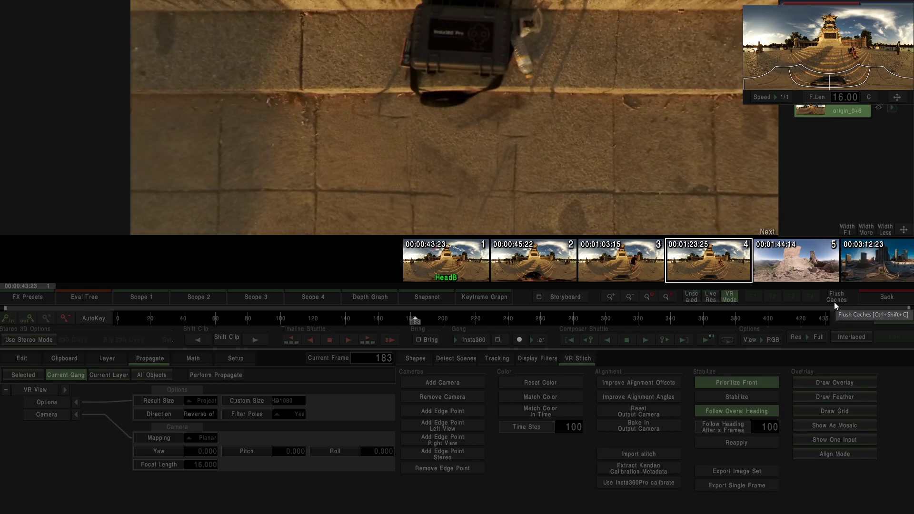
left_click(886, 297)
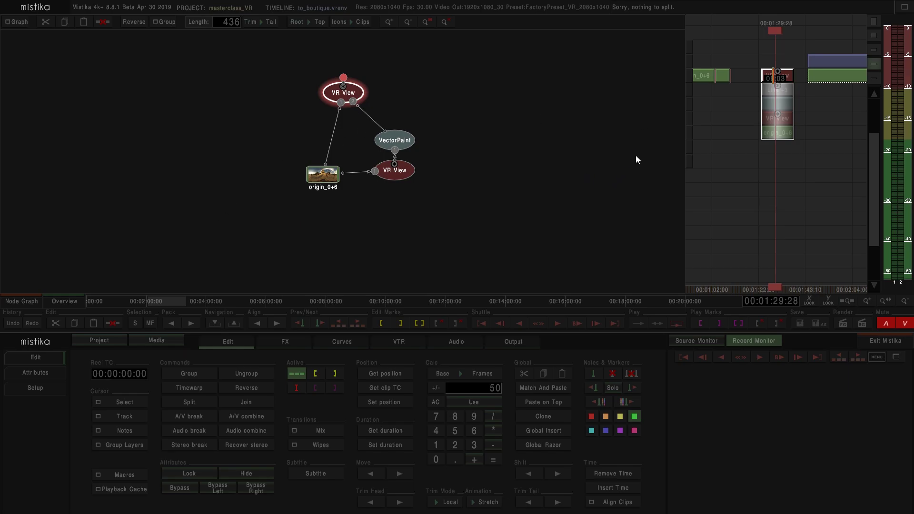
left_click(21, 300)
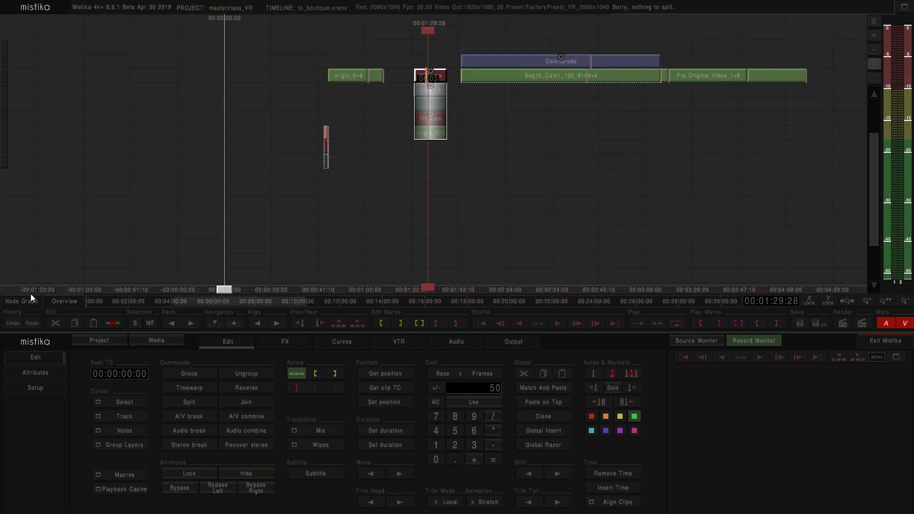
- Detach the origin_0+6 clip from beneath the VR View stack, place it above the stack and add a Switch Eye effect to it
left_click_drag(680, 137, 668, 150)
left_click(294, 347)
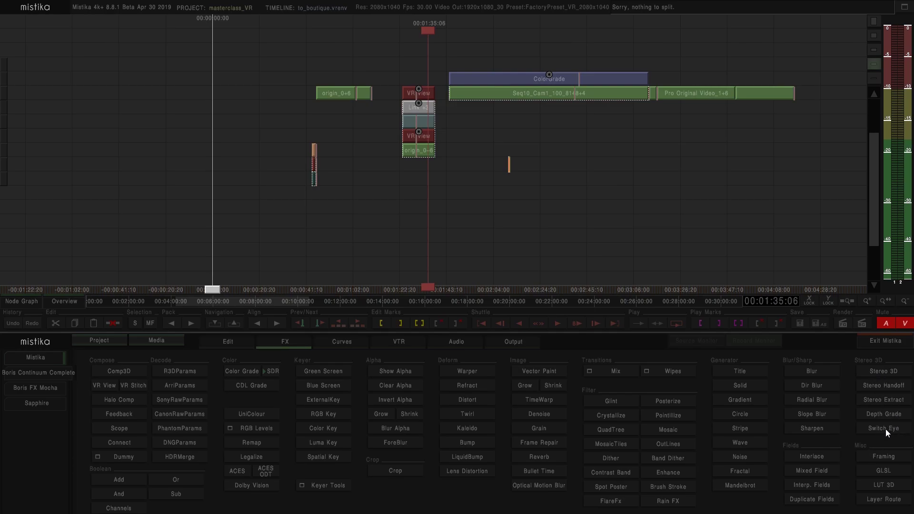
scroll(390, 183, "up", 3)
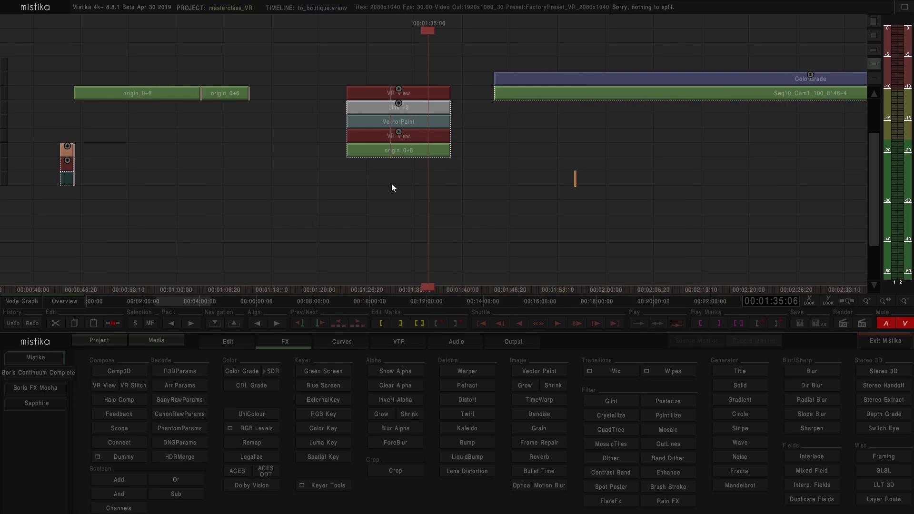
left_click_drag(409, 146, 412, 64)
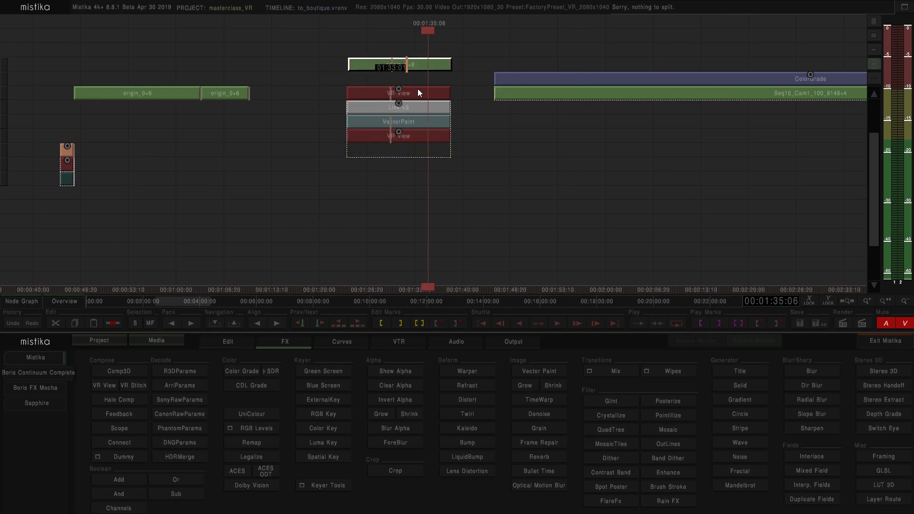
left_click_drag(442, 151, 430, 121)
left_click(886, 428)
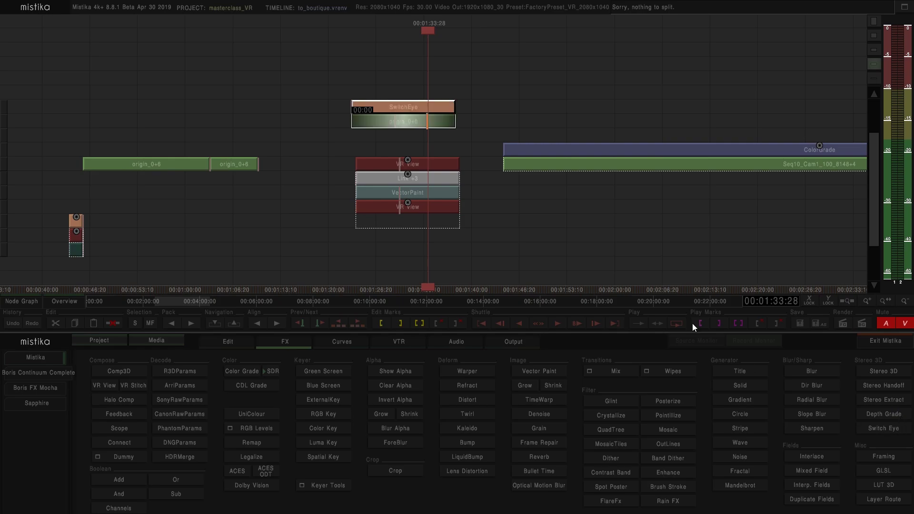
- Set the Switch Eye effect on the detached origin_0+6 clip to Left only and return to the timeline
left_click(424, 107)
double_click(412, 118)
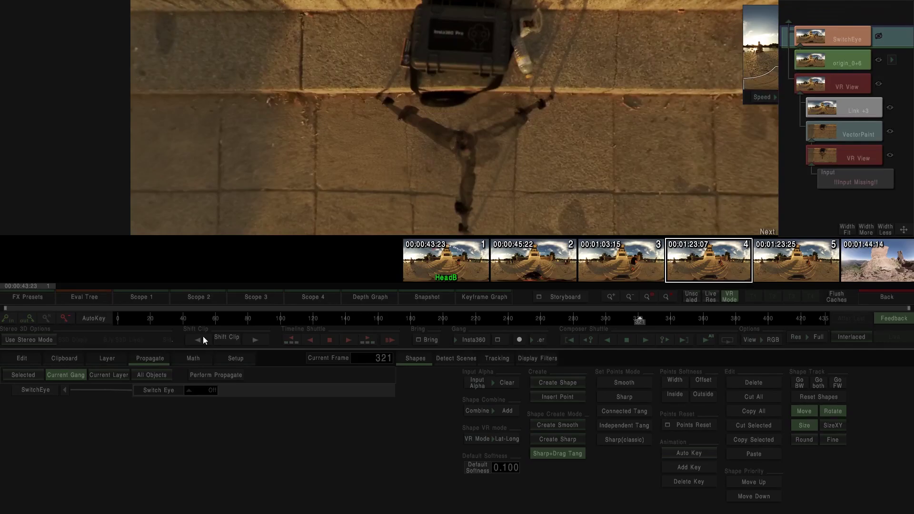
left_click(203, 389)
left_click(204, 376)
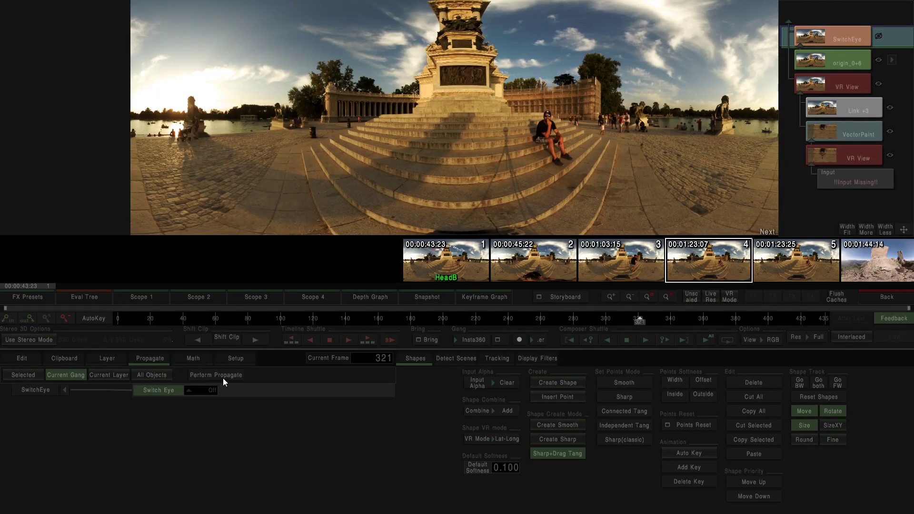
left_click(211, 393)
left_click(210, 375)
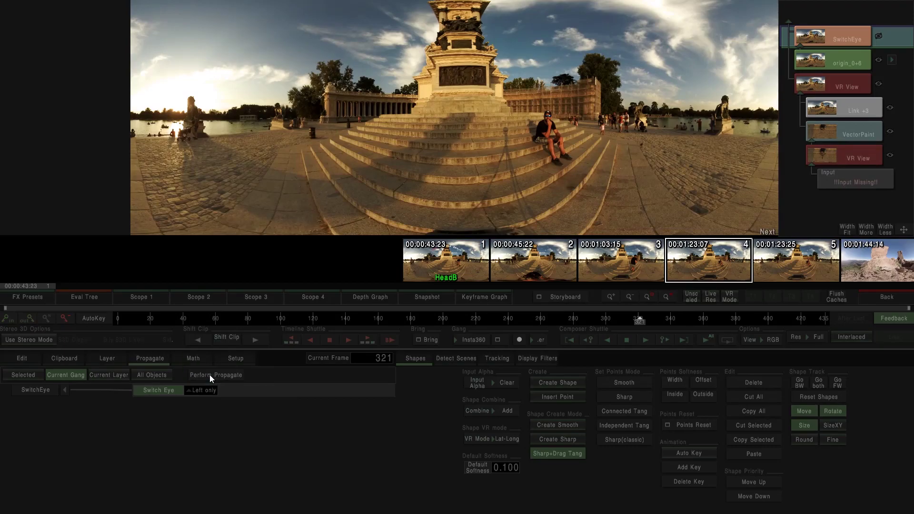
left_click(207, 390)
left_click(203, 362)
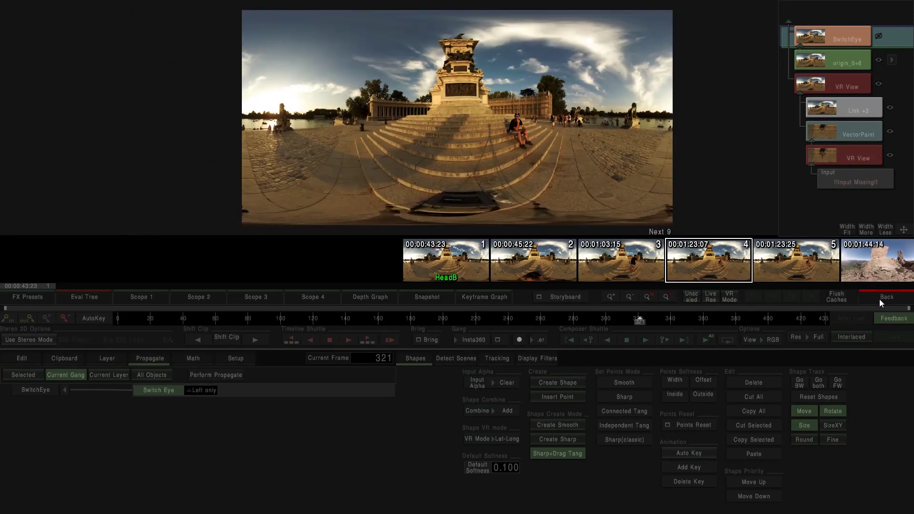
left_click(879, 300)
- Move the VR View stack aside, clone the SwitchEye branch directly below the original and change the copy's Switch Eye option
left_click_drag(450, 190, 637, 289)
left_click(422, 111)
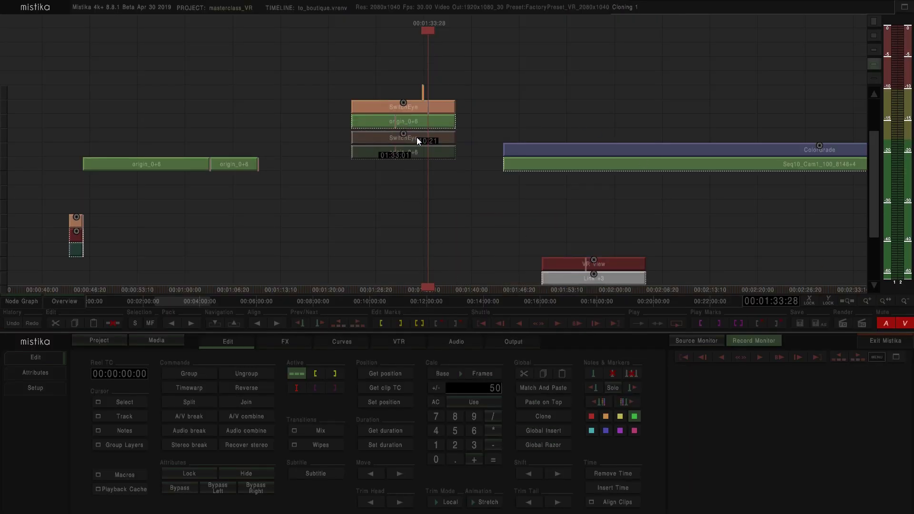
double_click(421, 138)
left_click(202, 391)
left_click(204, 379)
left_click(872, 296)
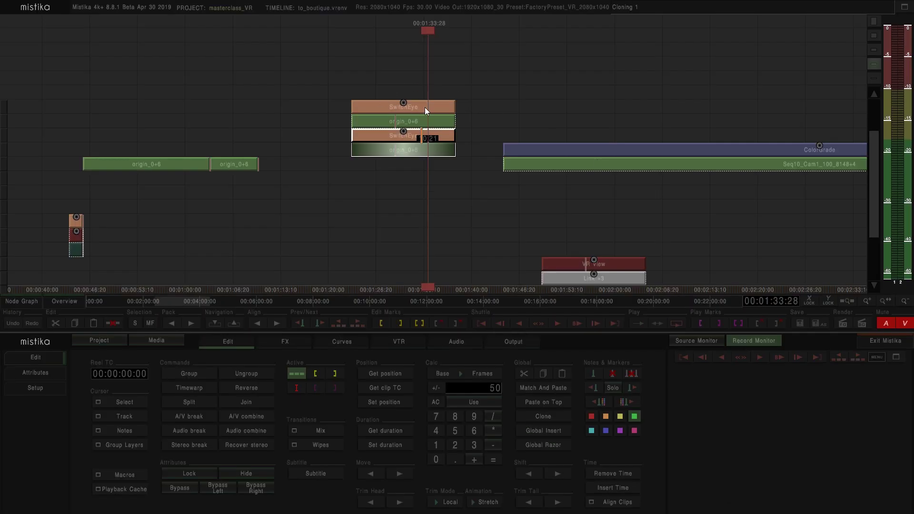
- Combine both SwitchEye branches under a Stereo 3D effect and check its left and right eye inputs in the effect editor
left_click_drag(389, 138, 389, 86)
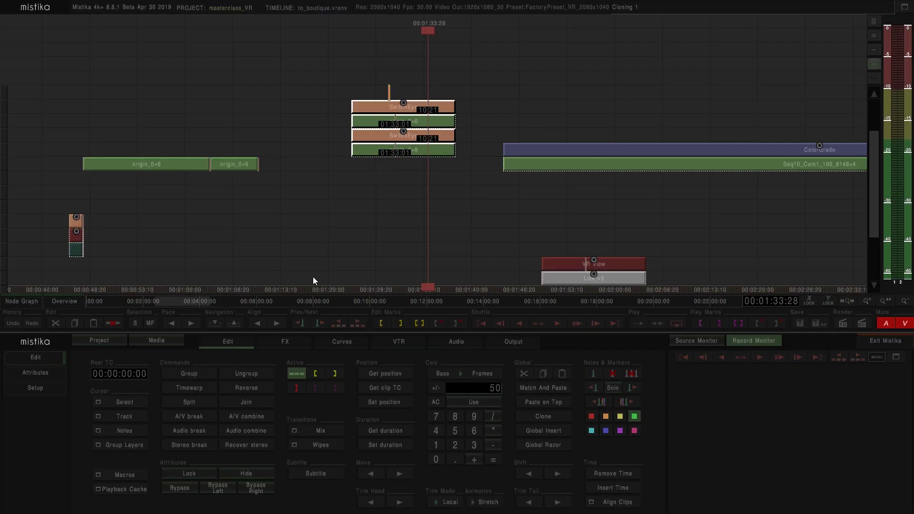
left_click(284, 343)
left_click(867, 371)
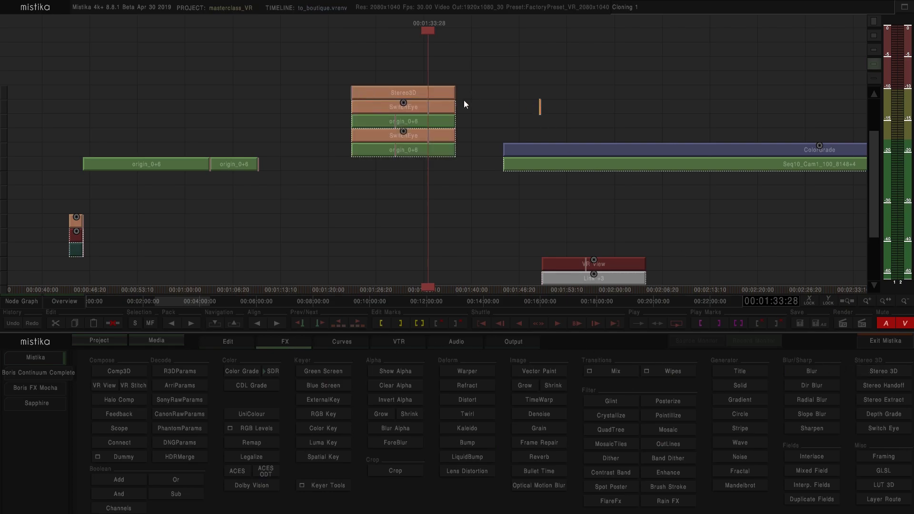
double_click(427, 92)
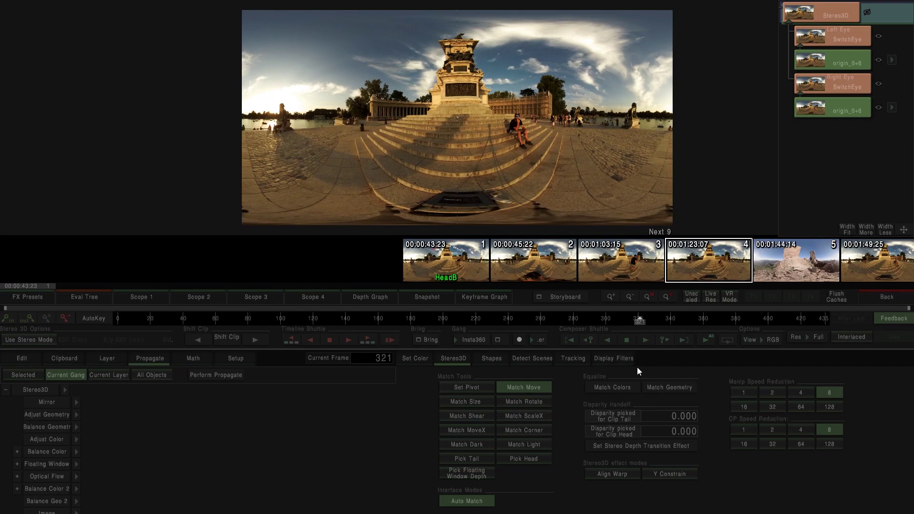
left_click(863, 301)
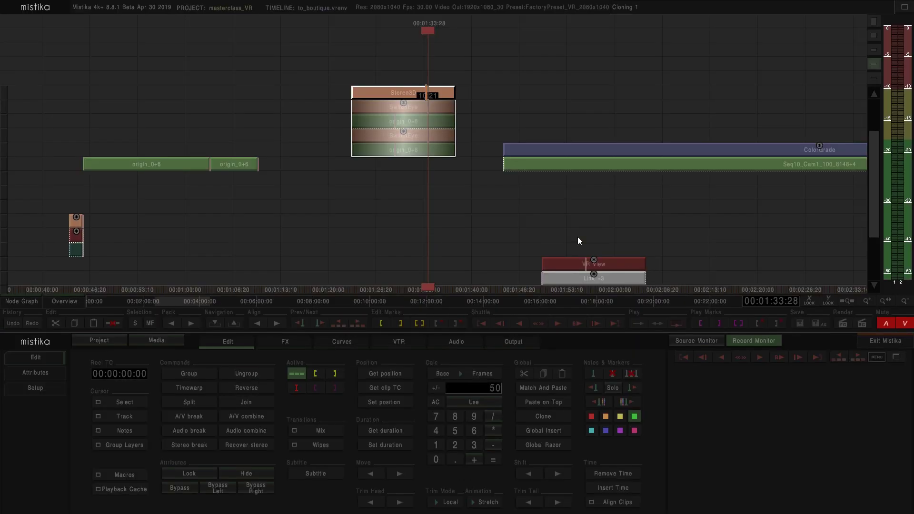
- Add a Color Grade above each SwitchEye branch and review the resulting Stereo3D tree in the effect editor
left_click(435, 106)
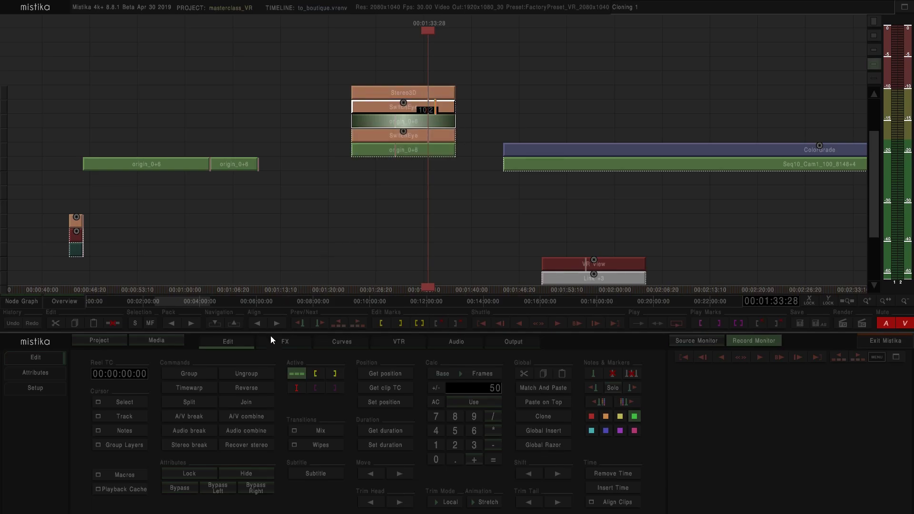
left_click(284, 341)
left_click(244, 372)
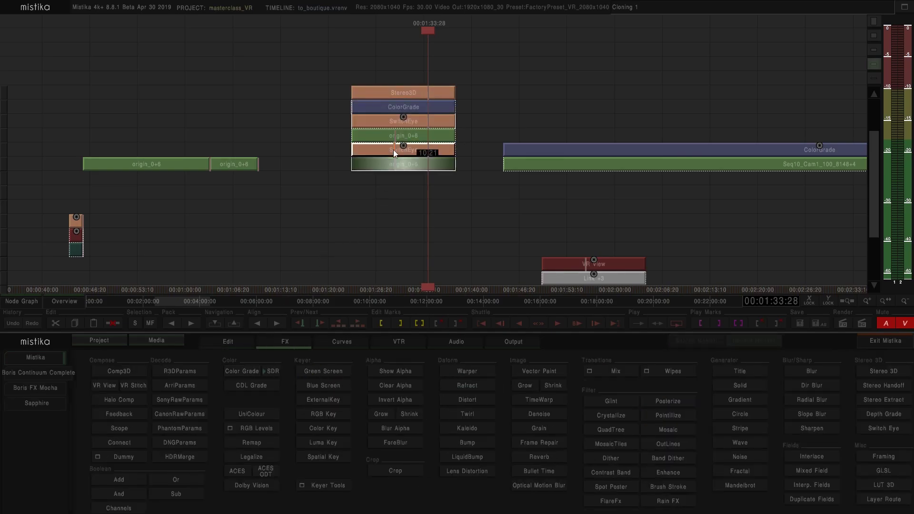
left_click(236, 364)
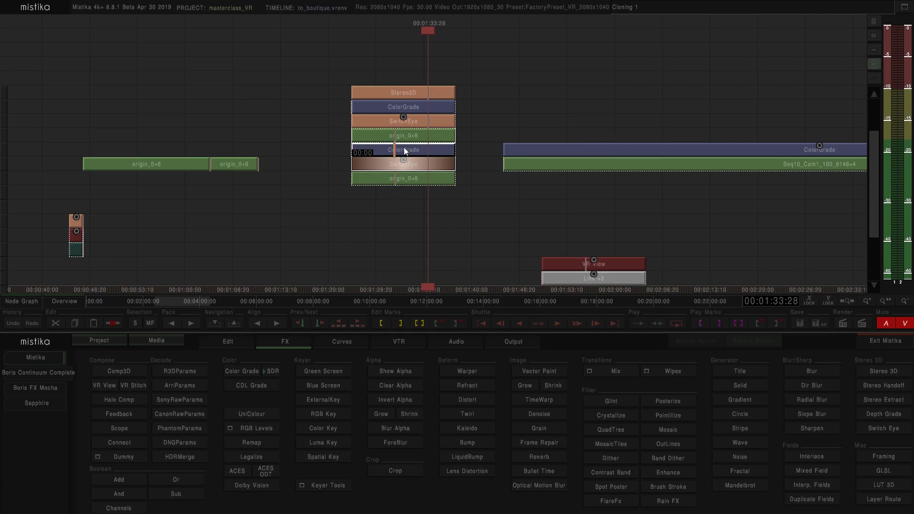
double_click(410, 93)
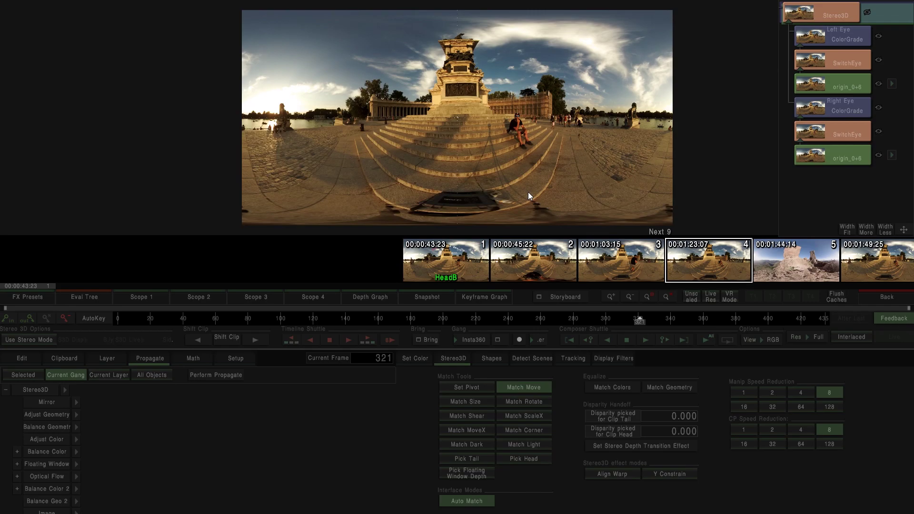
left_click(880, 297)
- Enter the group of the first origin_0+6 clip and select its VR Stitch effect
left_click_drag(492, 228, 449, 74)
left_click(450, 74)
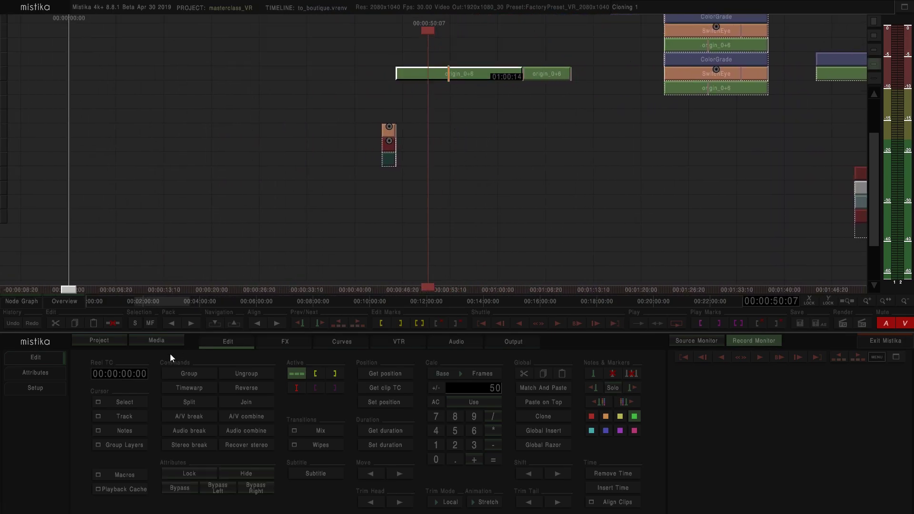
left_click(216, 322)
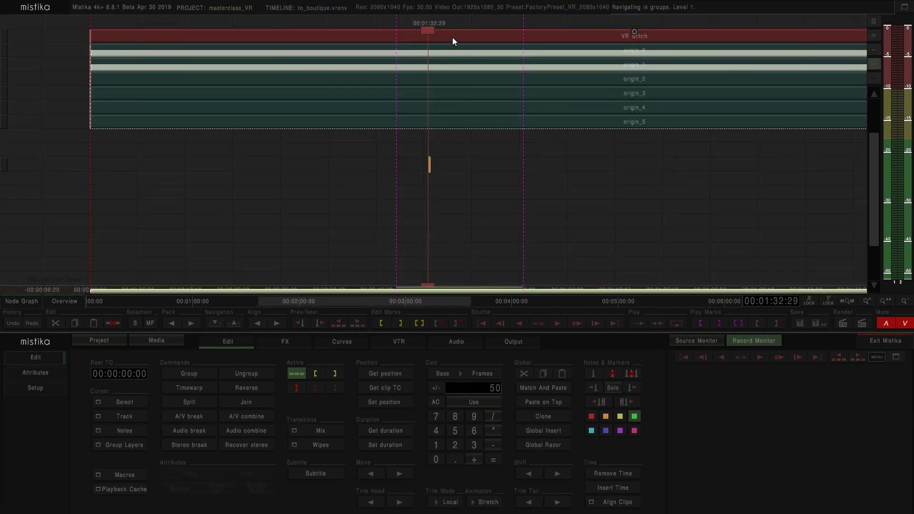
left_click(453, 37)
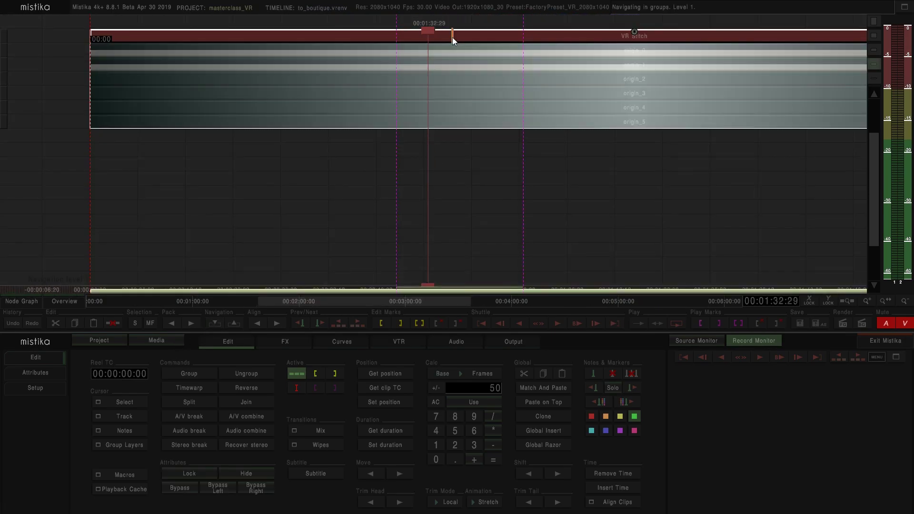
- Examine the VR Stitch effect and its tracking tools in the effect editor
double_click(480, 49)
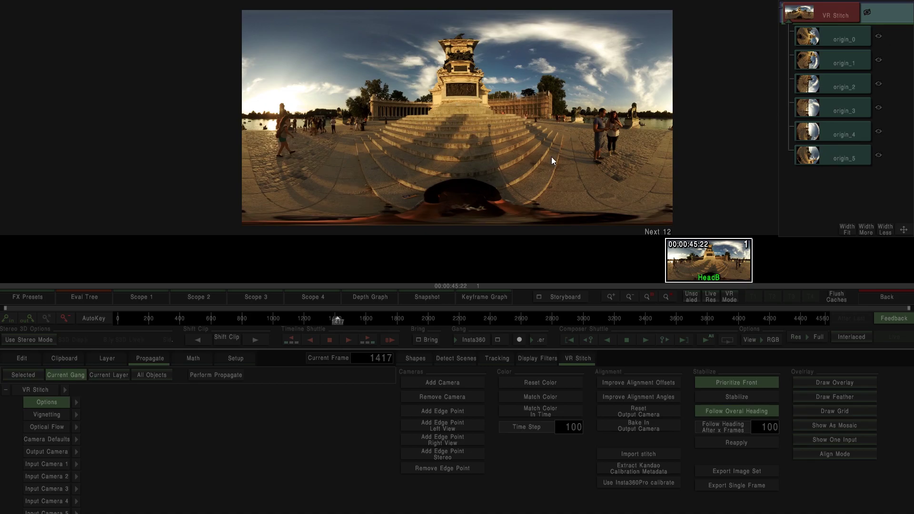
left_click(497, 359)
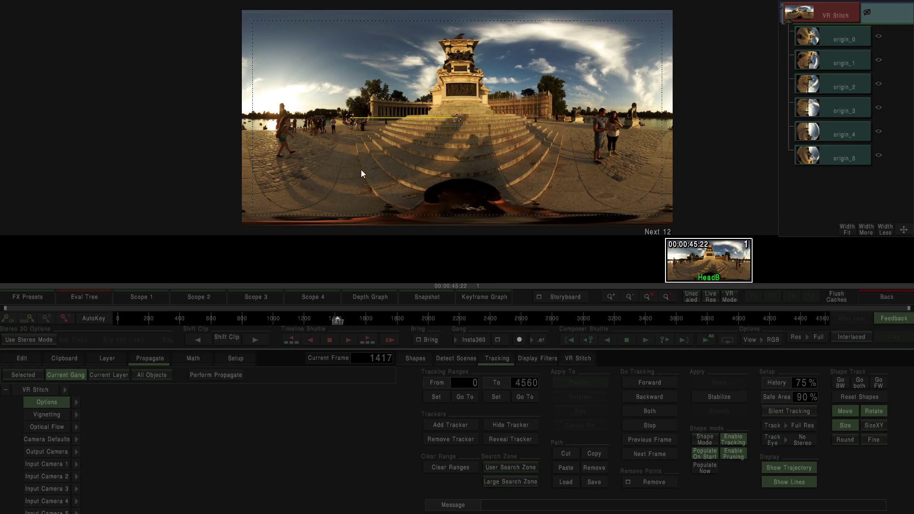
left_click(886, 296)
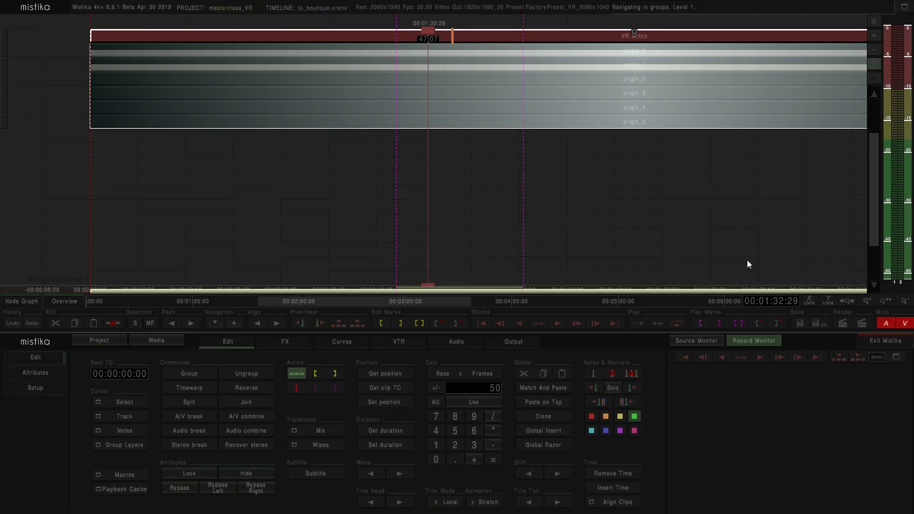
- Add a VR View above the VR Stitch and set its camera Mapping to LatLong
left_click(276, 346)
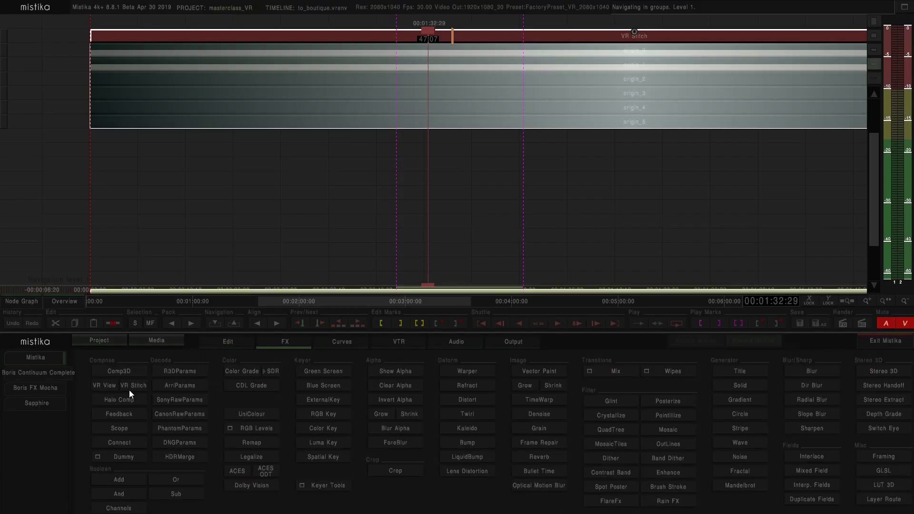
left_click(105, 385)
double_click(448, 22)
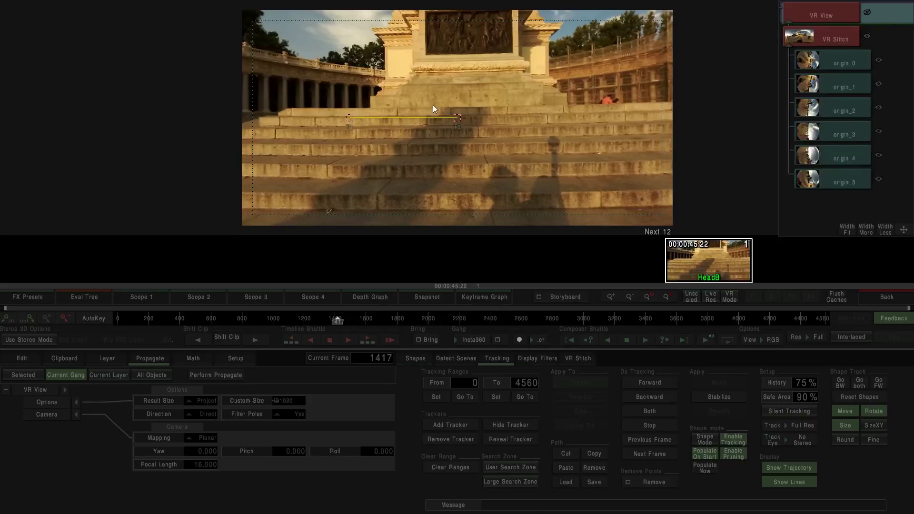
left_click(195, 439)
left_click(212, 342)
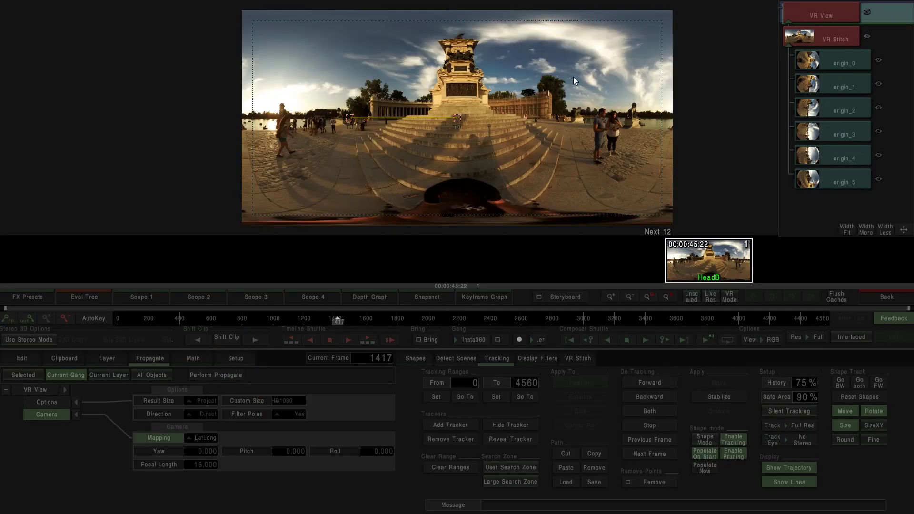